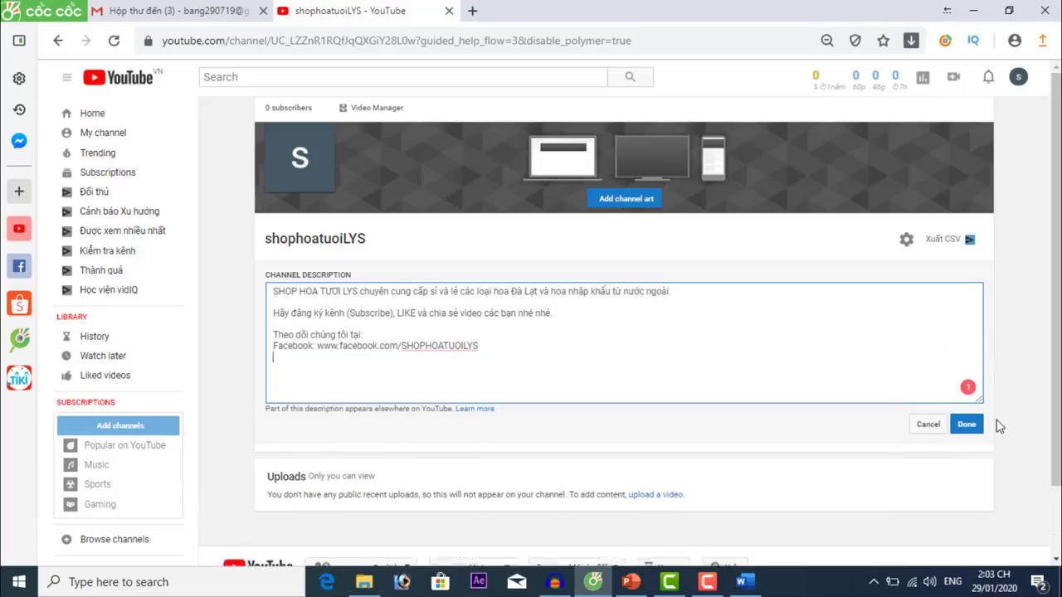
Touch up the shop intro, follow-us line and Facebook link in the description, then save it with Done.
left_click(282, 291)
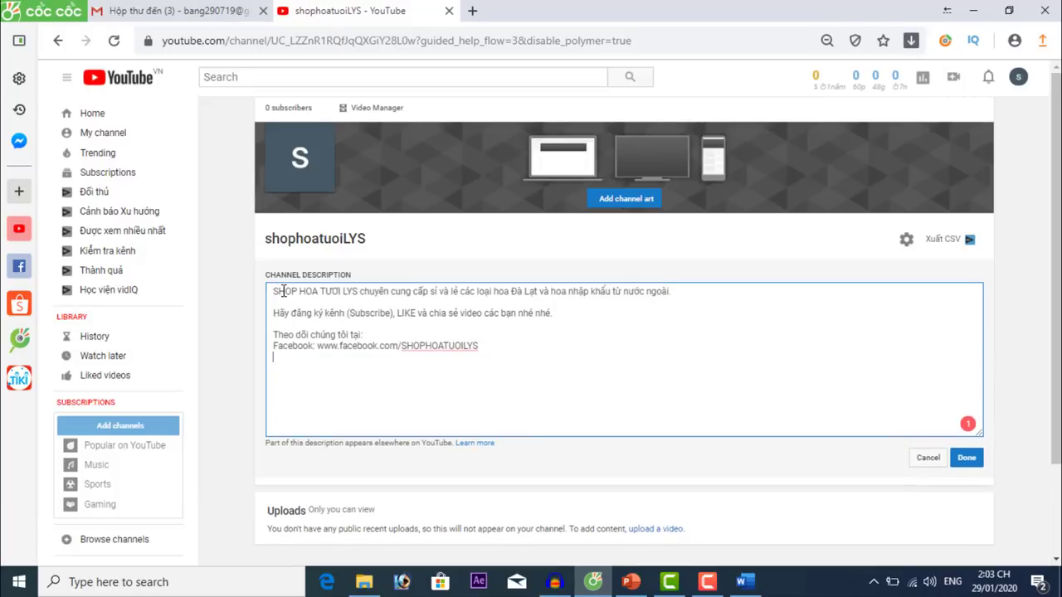
left_click(399, 294)
left_click(377, 332)
left_click(405, 345)
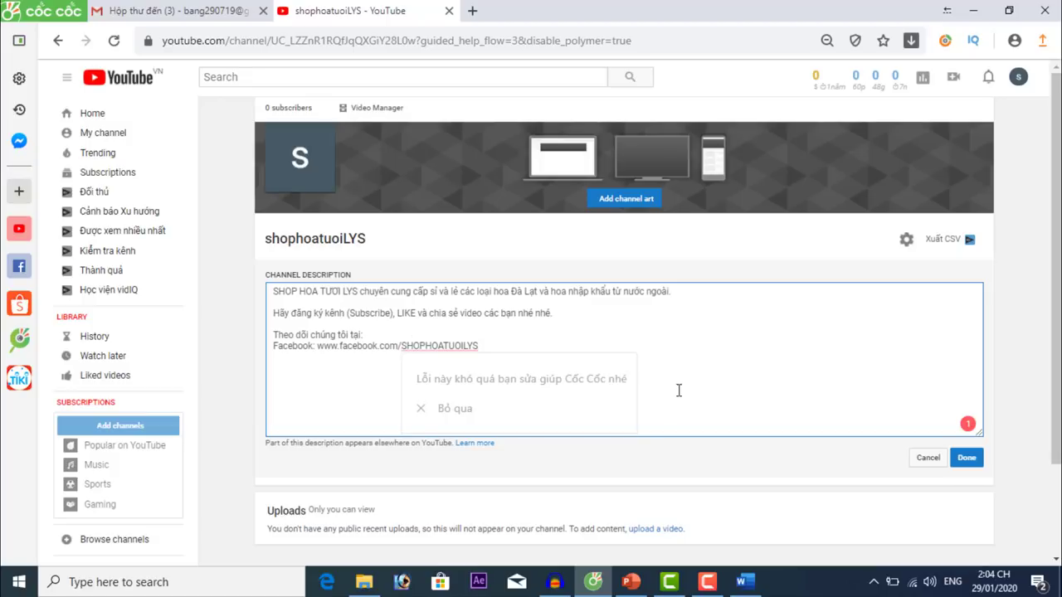
left_click(967, 461)
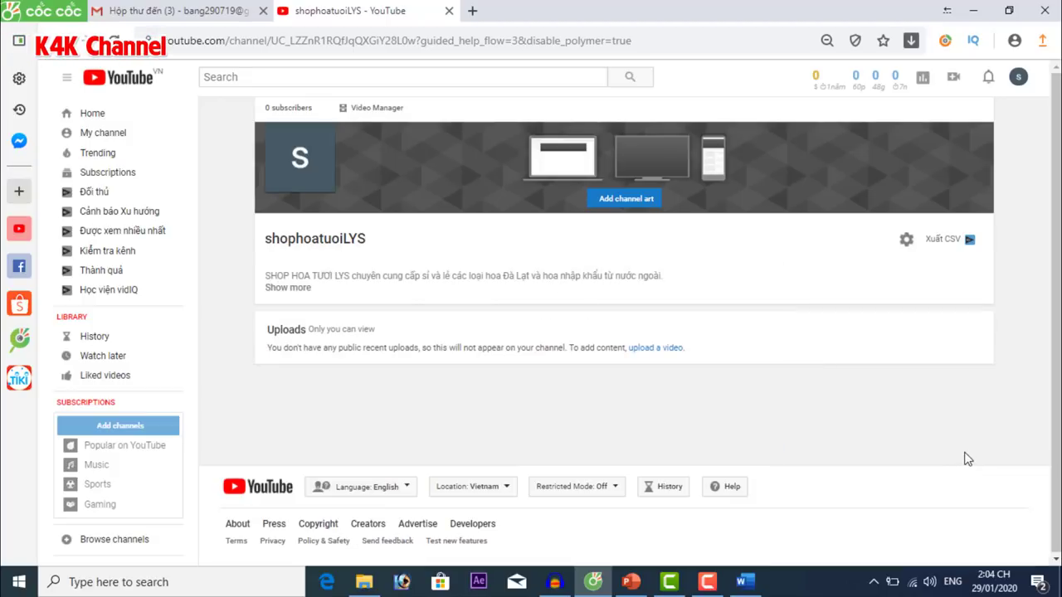
Open YouTube's Channel art upload dialog (2560 x 1440, 6 MB max) and launch Photoshop.
left_click(290, 286)
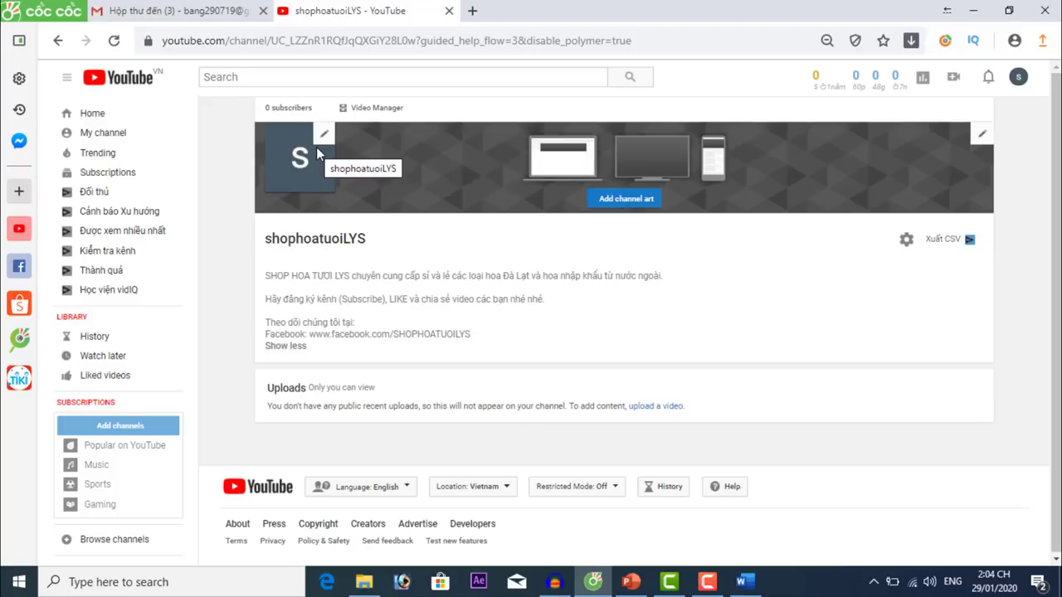
left_click(982, 137)
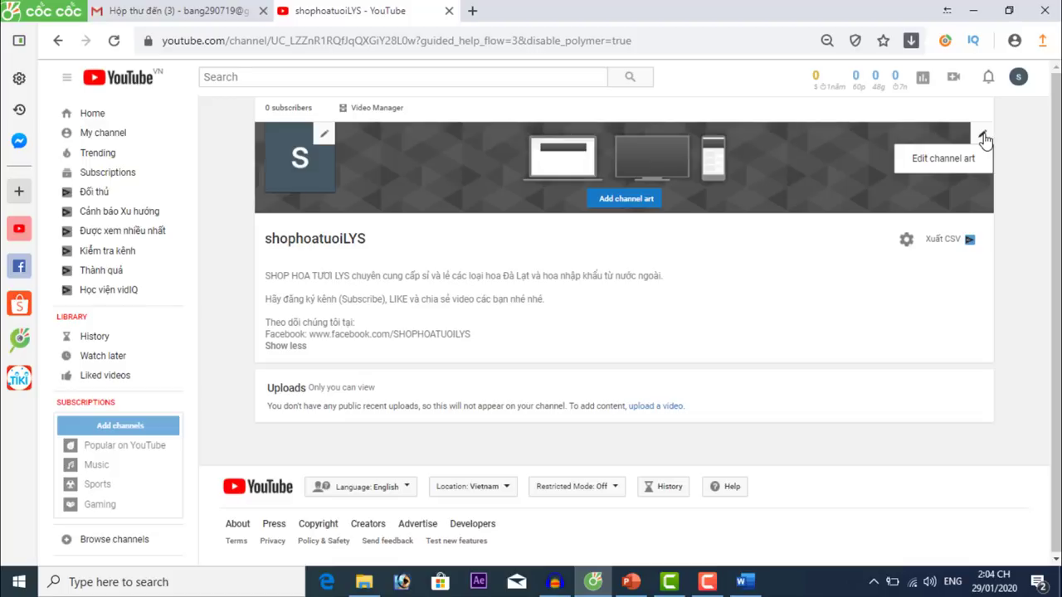
left_click(932, 166)
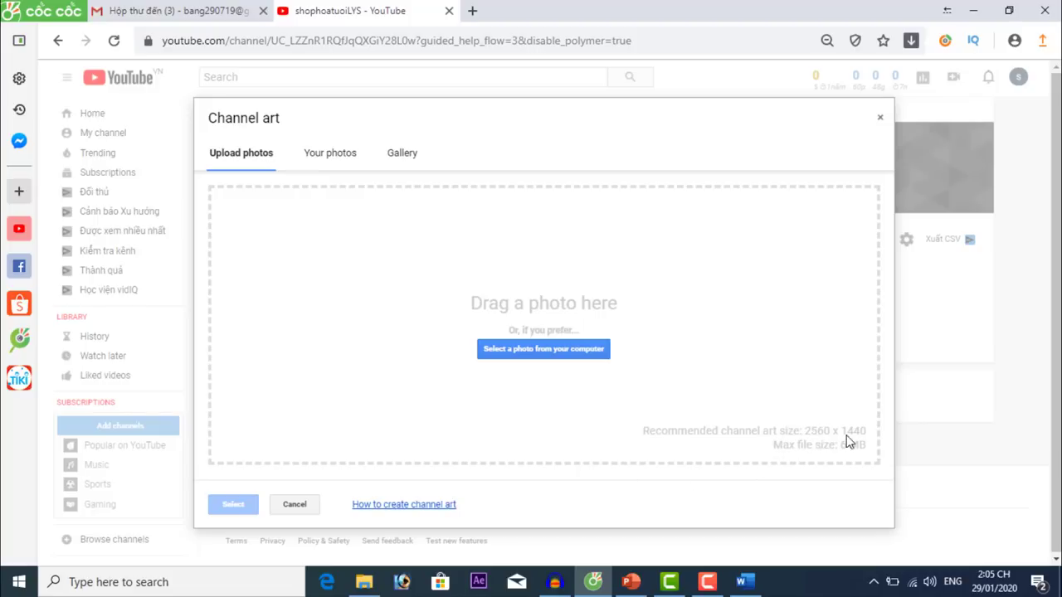
left_click(407, 583)
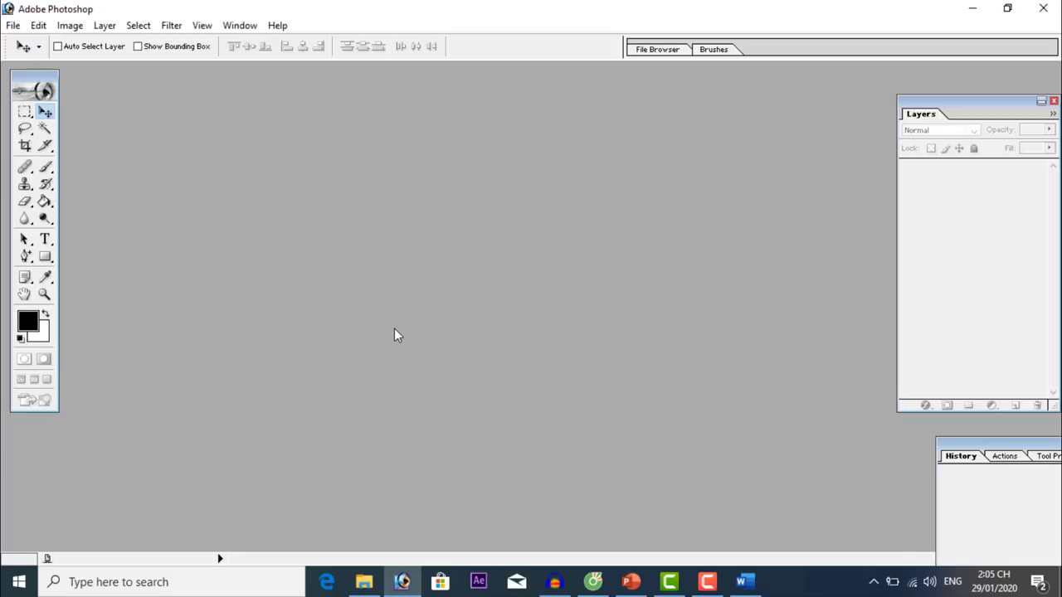
Create a new Custom-preset document 2560 pixels wide and 1440 pixels high.
left_click(14, 29)
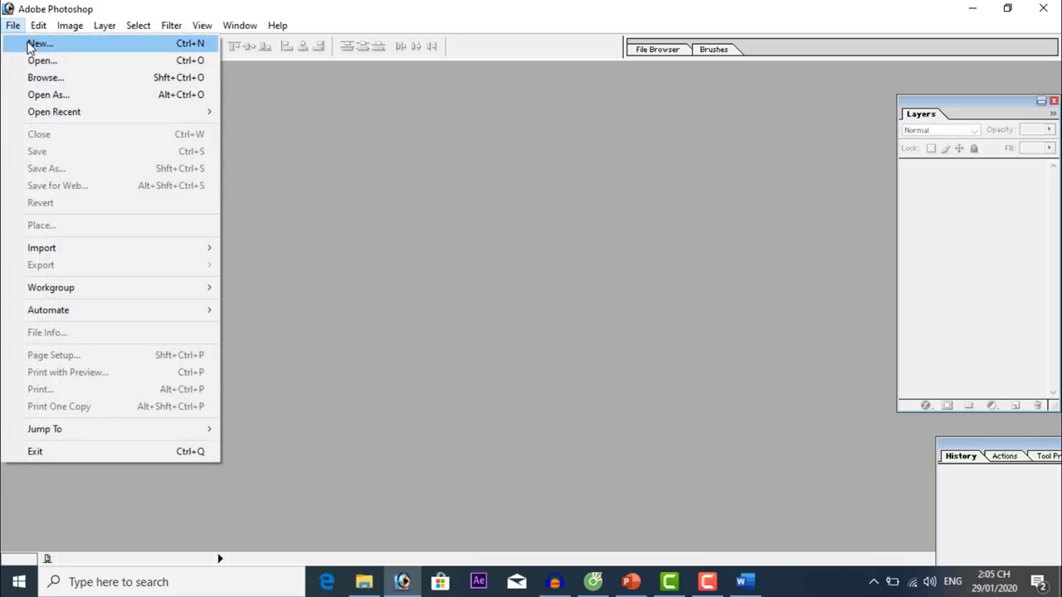
left_click(37, 43)
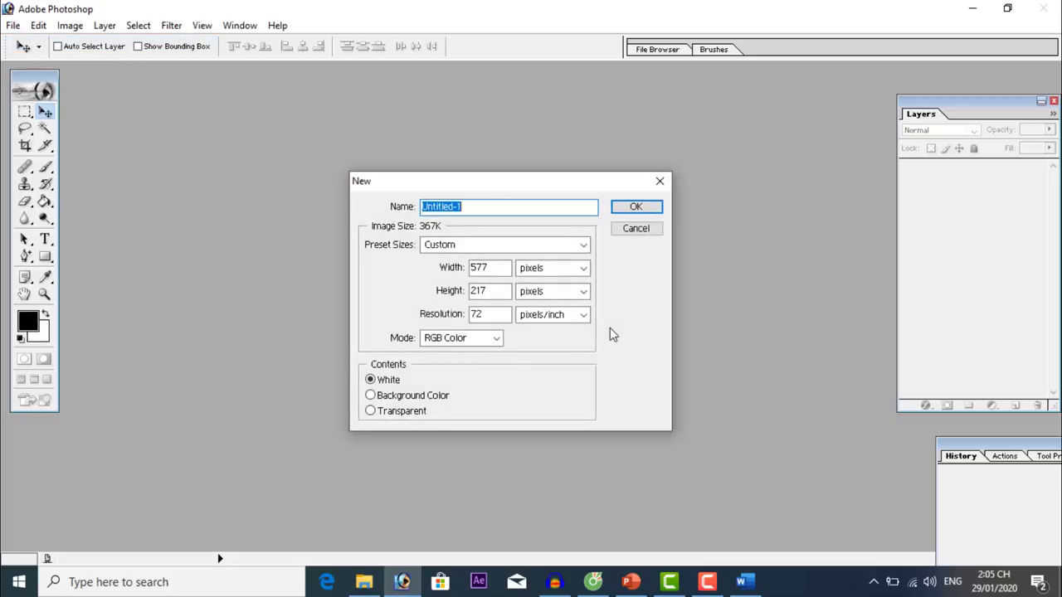
left_click(486, 247)
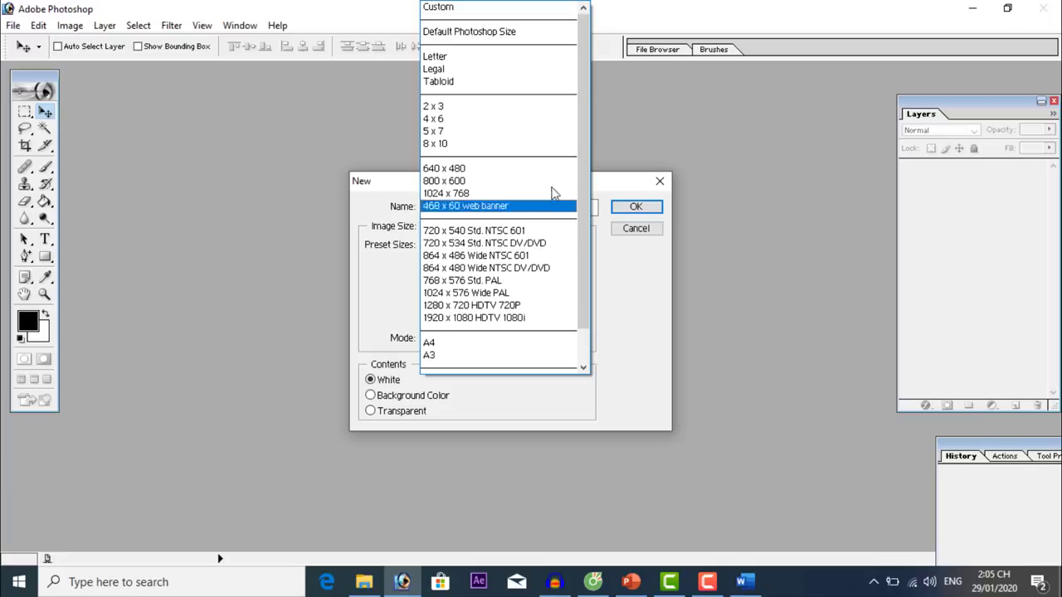
scroll(587, 286, "down", 1)
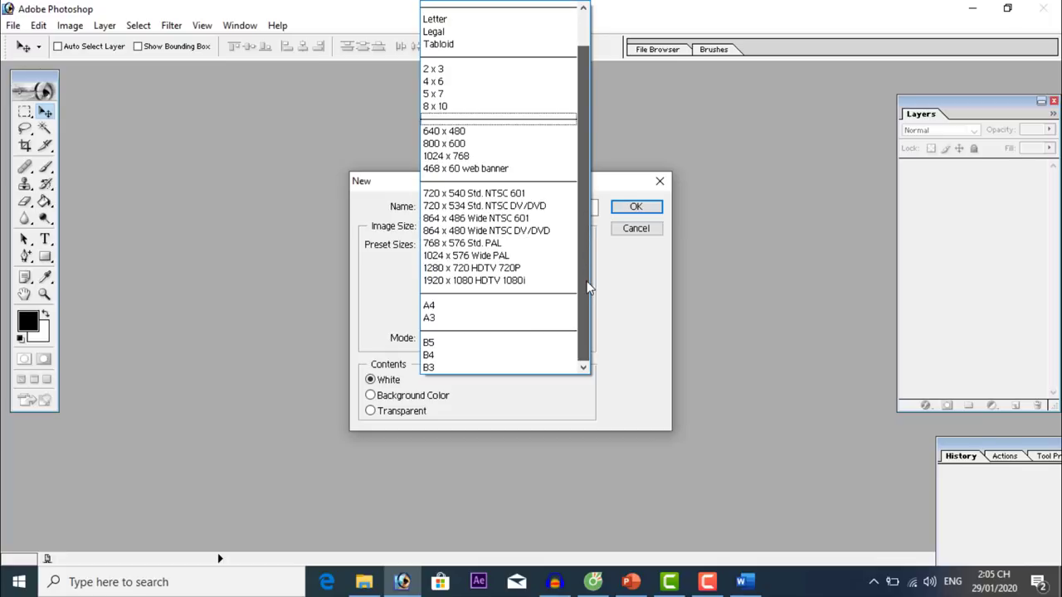
scroll(610, 165, "up", 1)
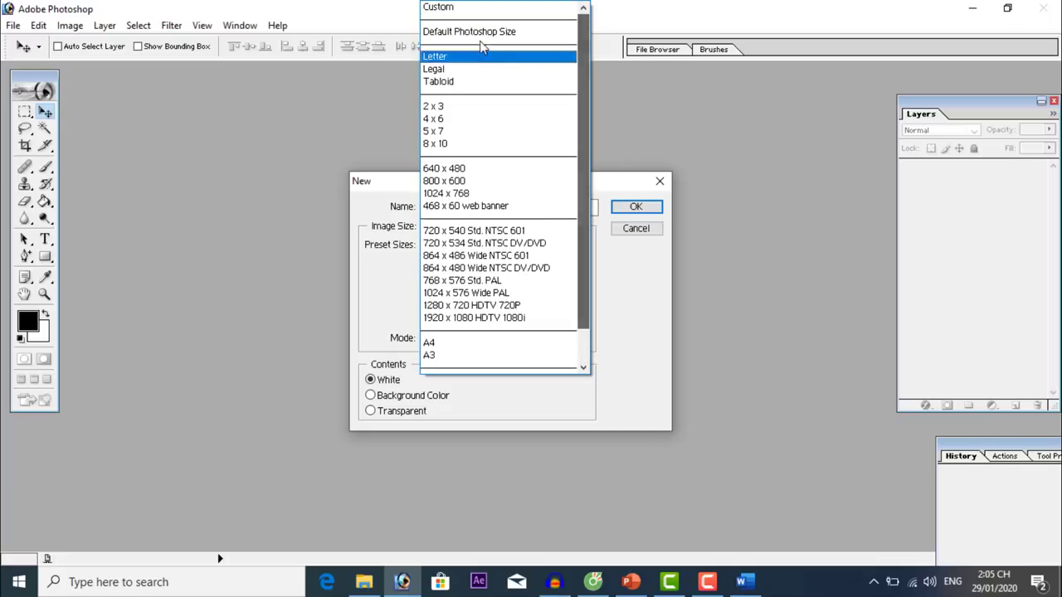
left_click(454, 6)
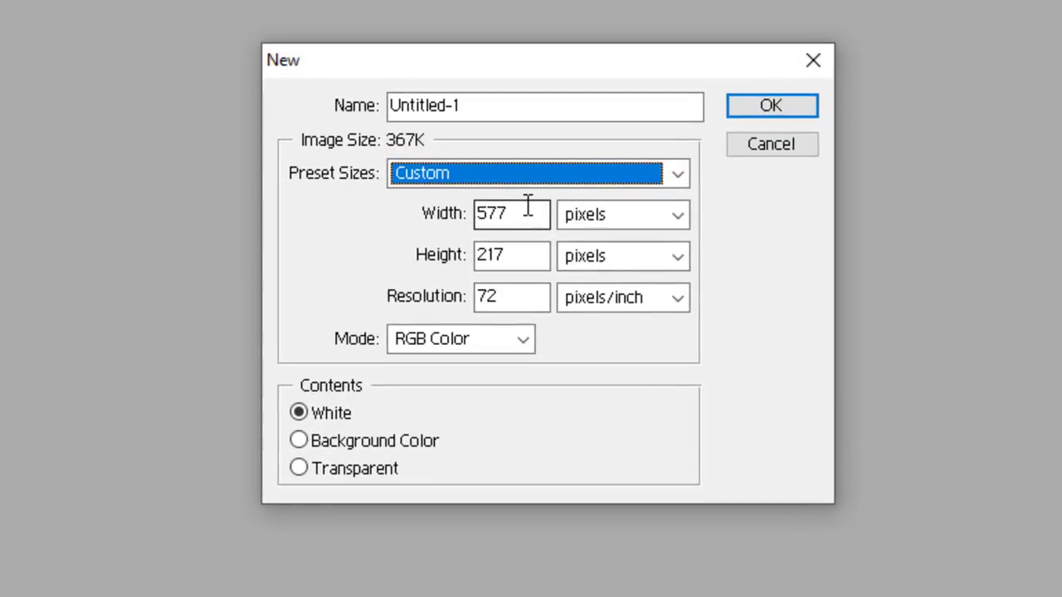
left_click_drag(528, 206, 457, 207)
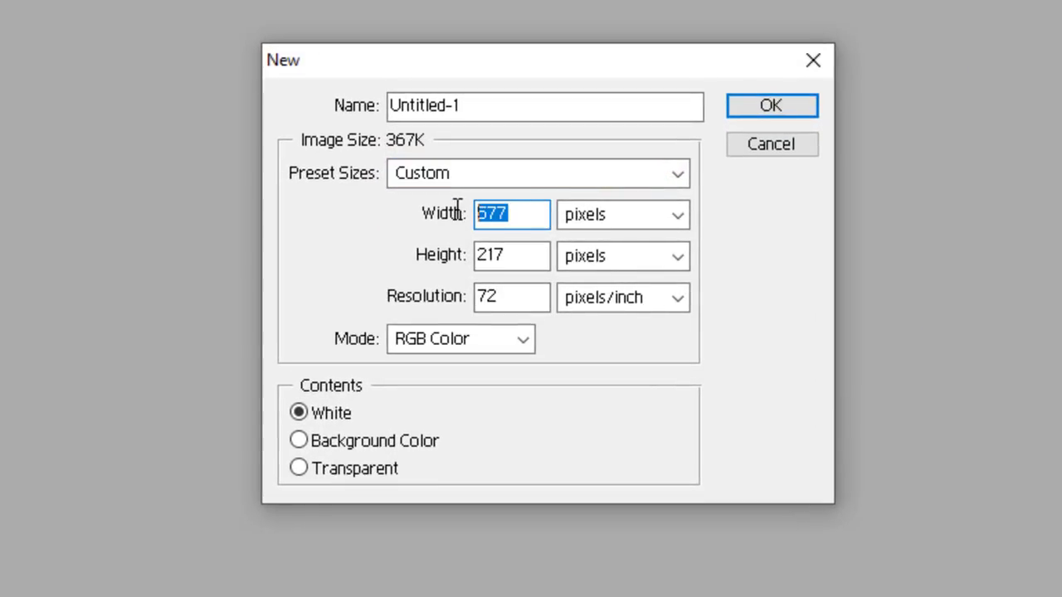
type("2560")
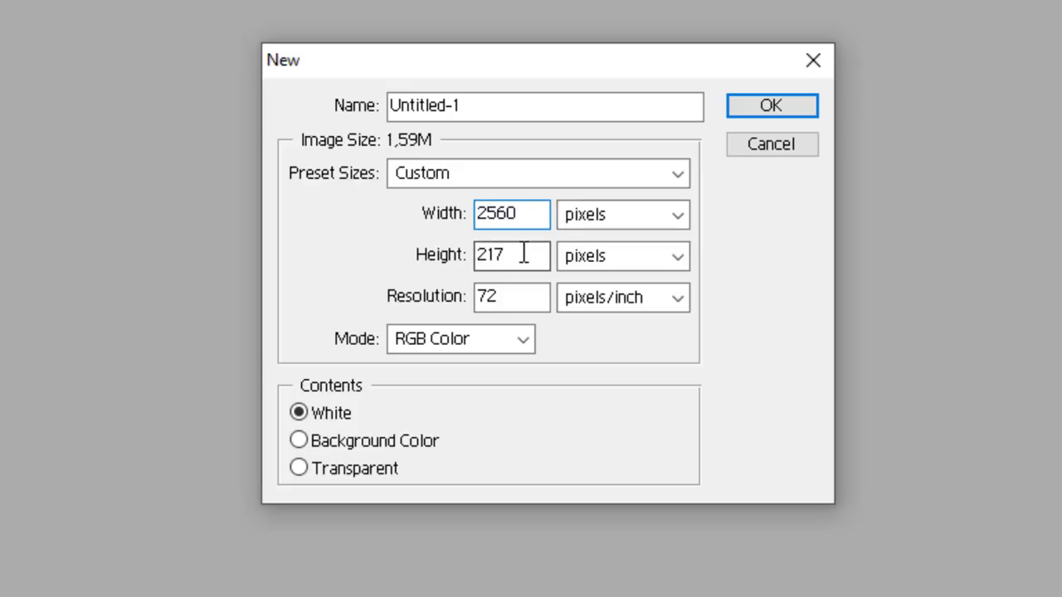
left_click_drag(523, 251, 457, 251)
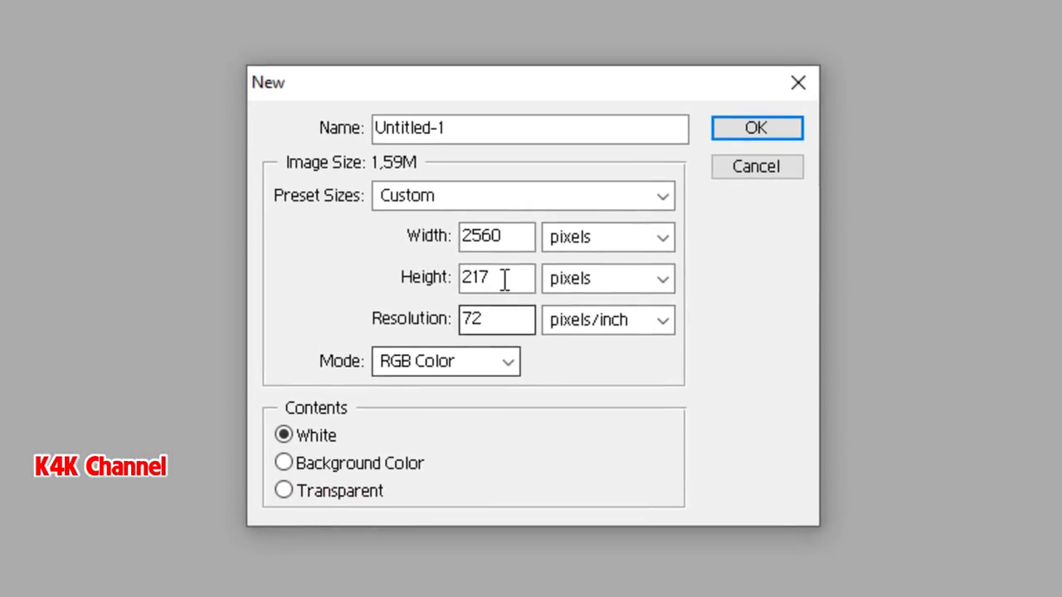
left_click_drag(459, 273, 390, 271)
type("1440")
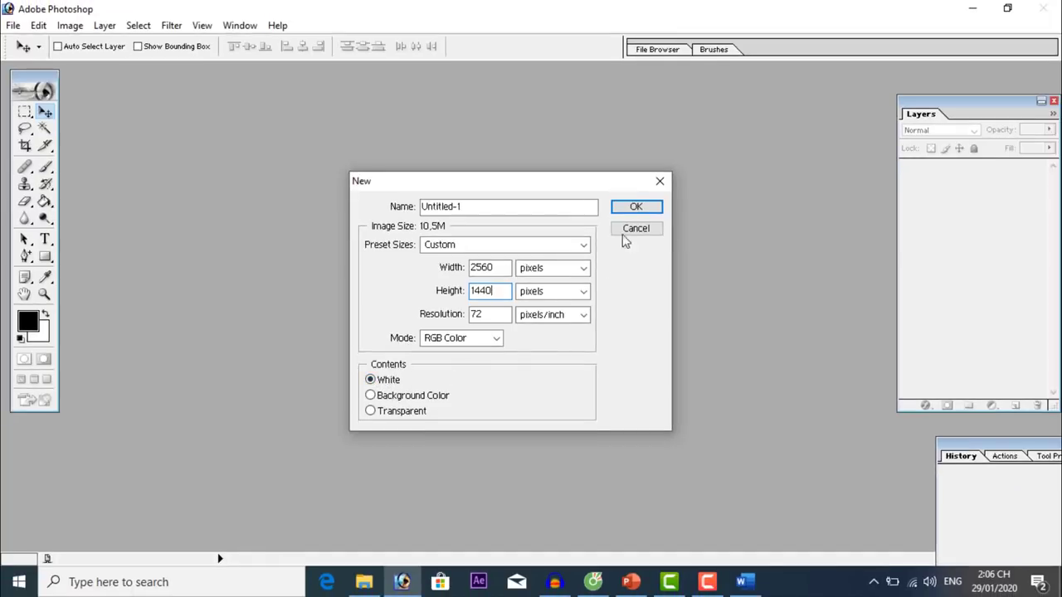
left_click(637, 207)
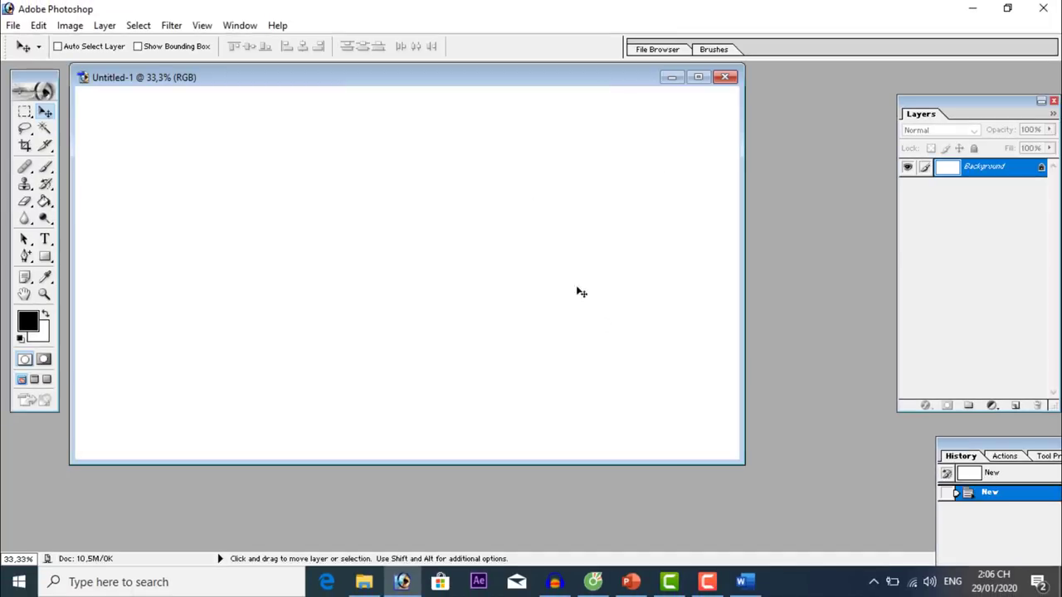
Open IMG_20200117_094447 from the Tao kenh YouTube 2020 folder.
double_click(498, 84)
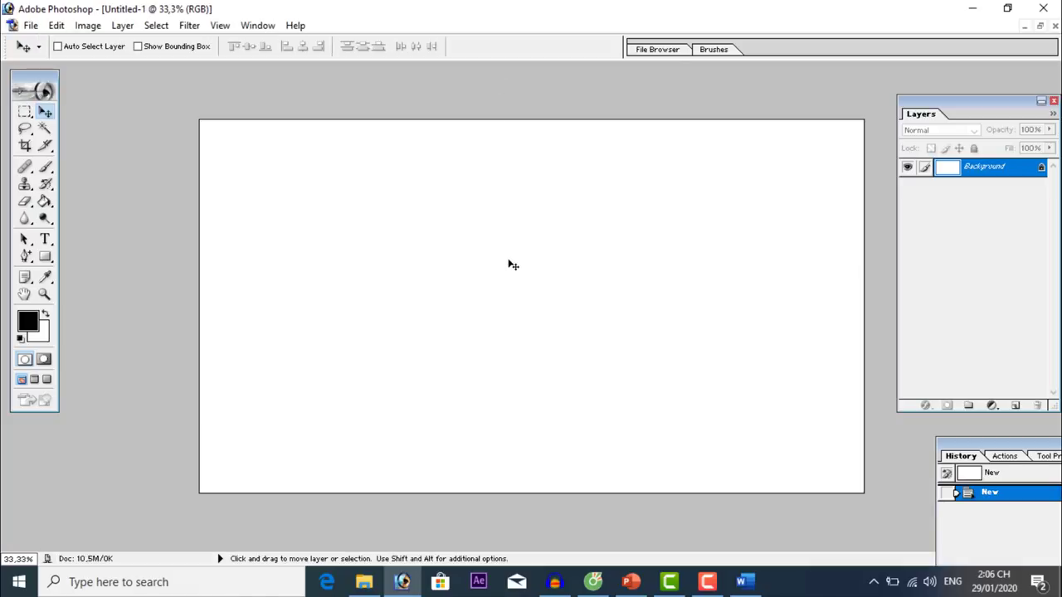
left_click(32, 26)
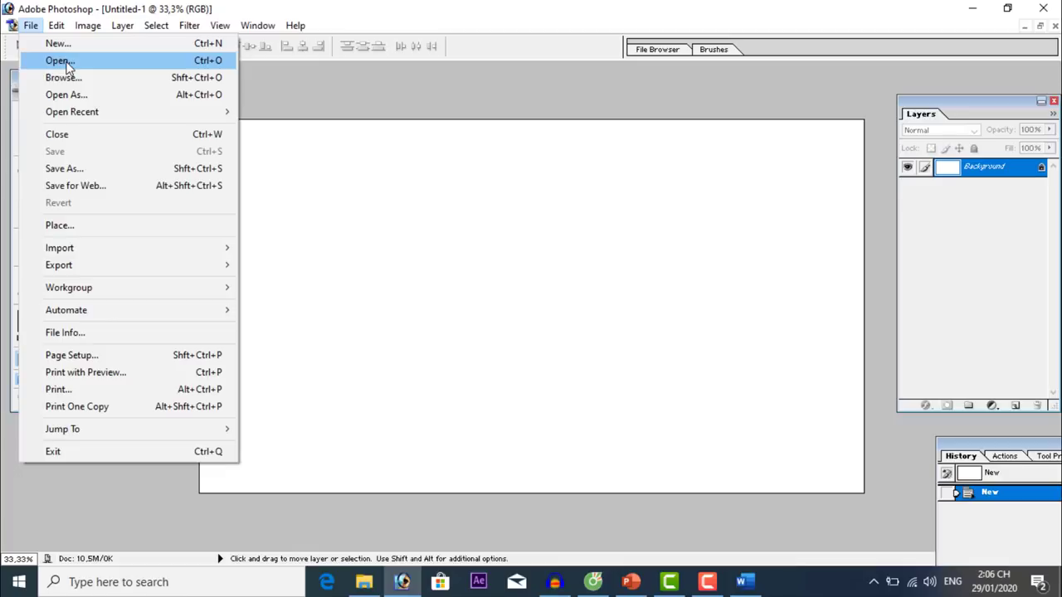
left_click(60, 60)
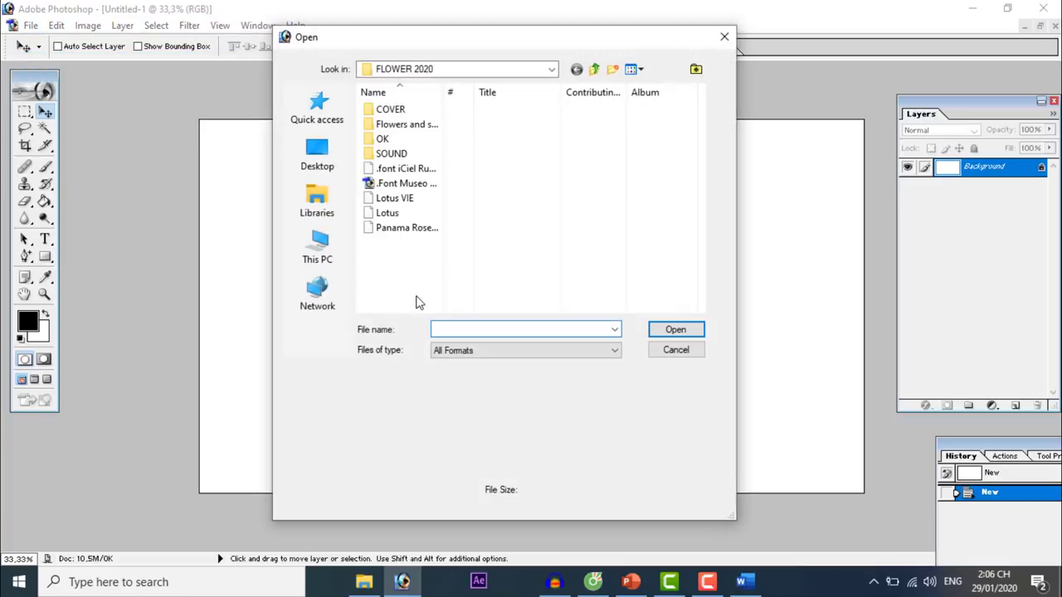
left_click(596, 71)
double_click(464, 126)
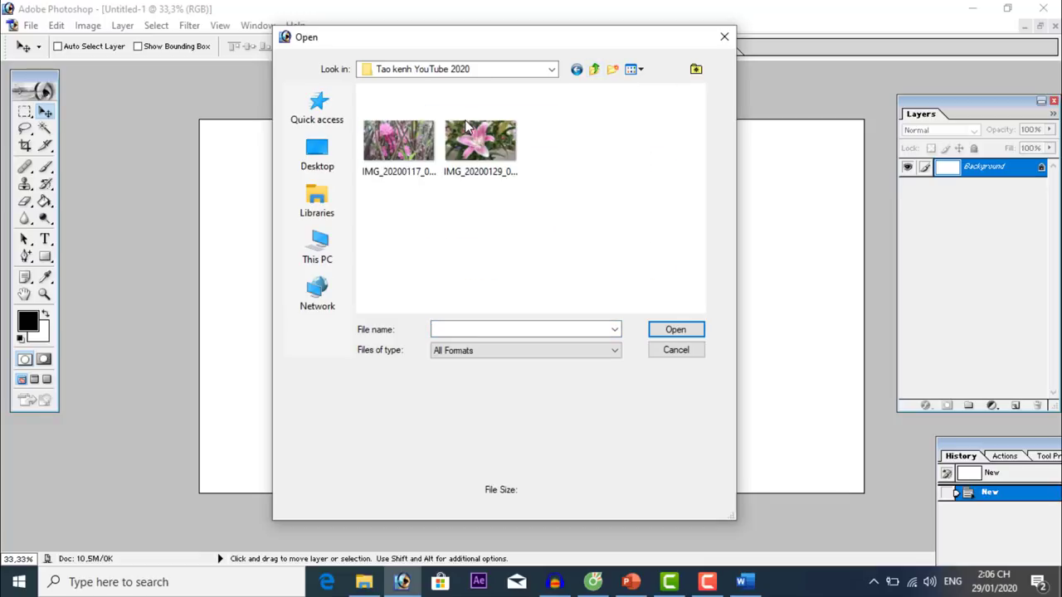
left_click_drag(540, 40, 752, 126)
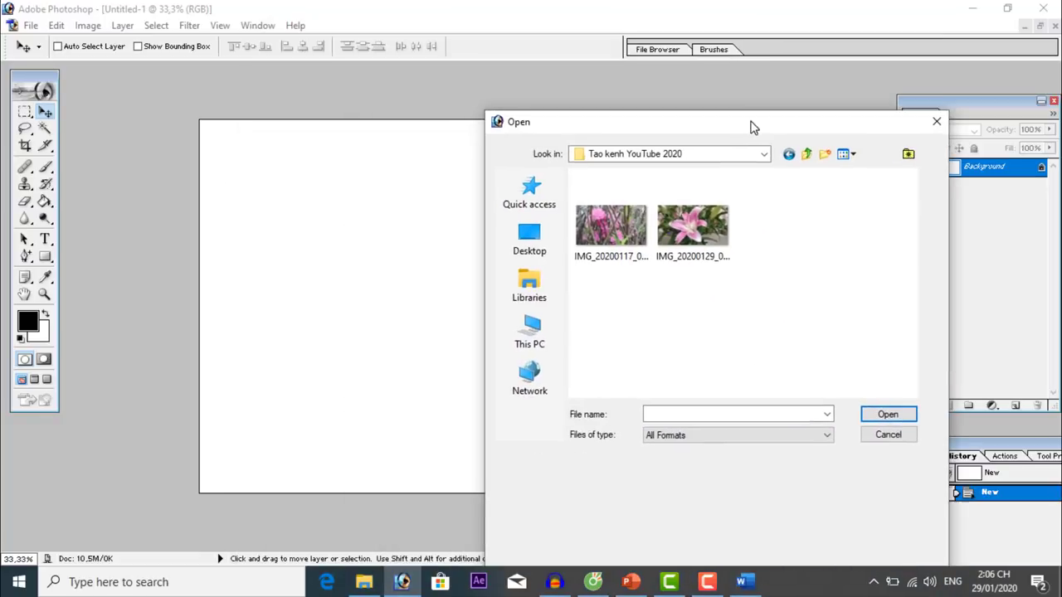
double_click(608, 235)
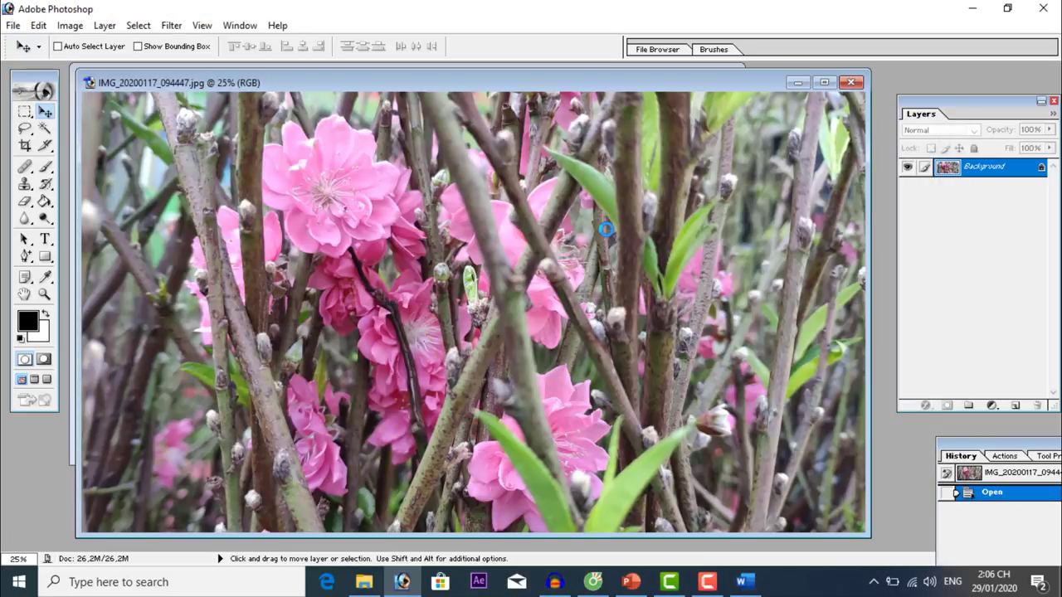
Drag the blossom photo into Untitled-1 as Layer 1 and maximize that window.
left_click_drag(605, 83, 628, 212)
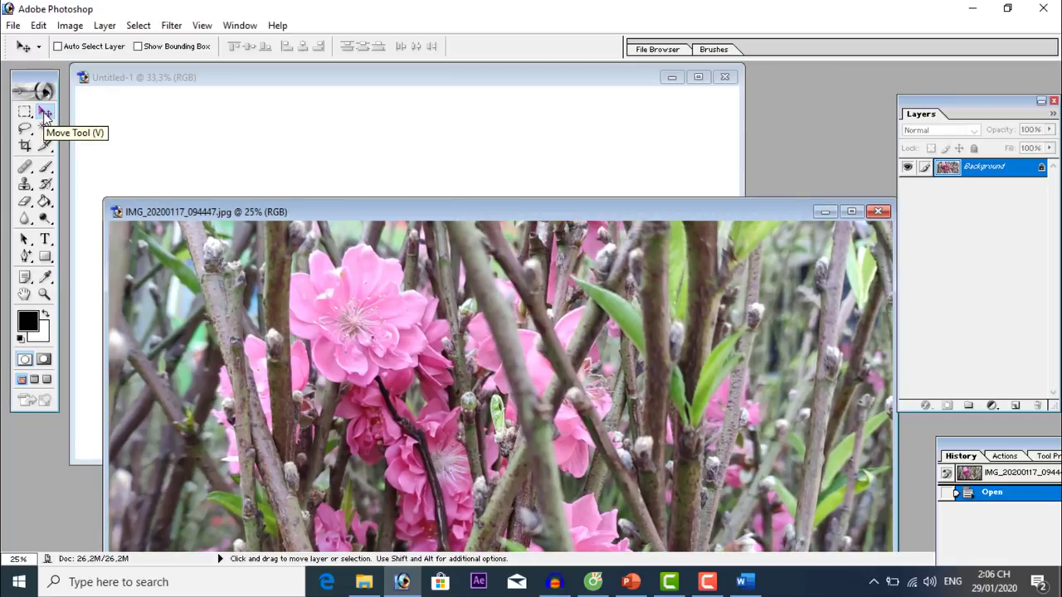
left_click_drag(262, 314, 260, 163)
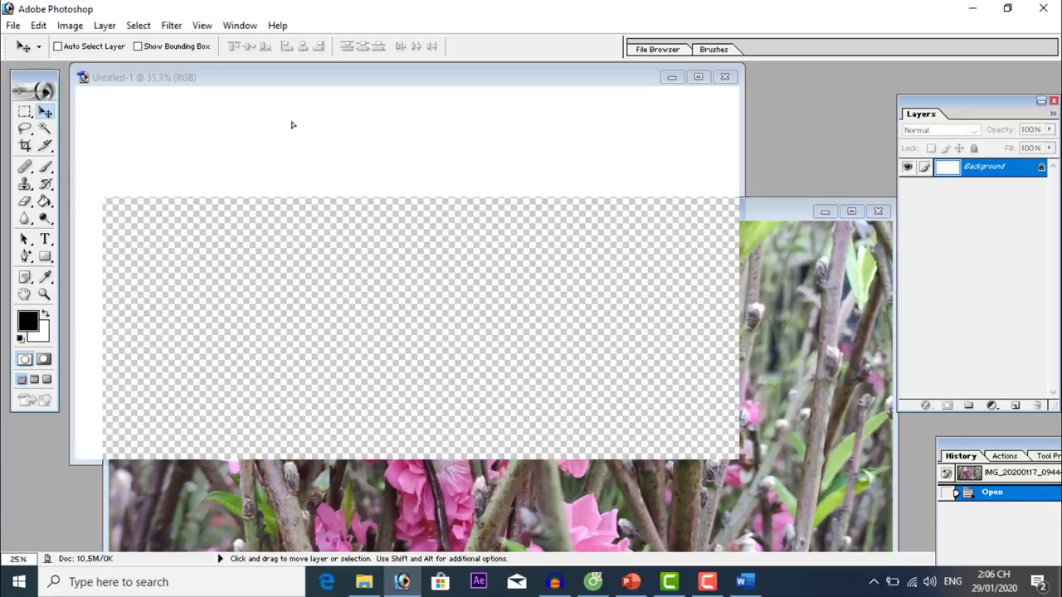
double_click(332, 76)
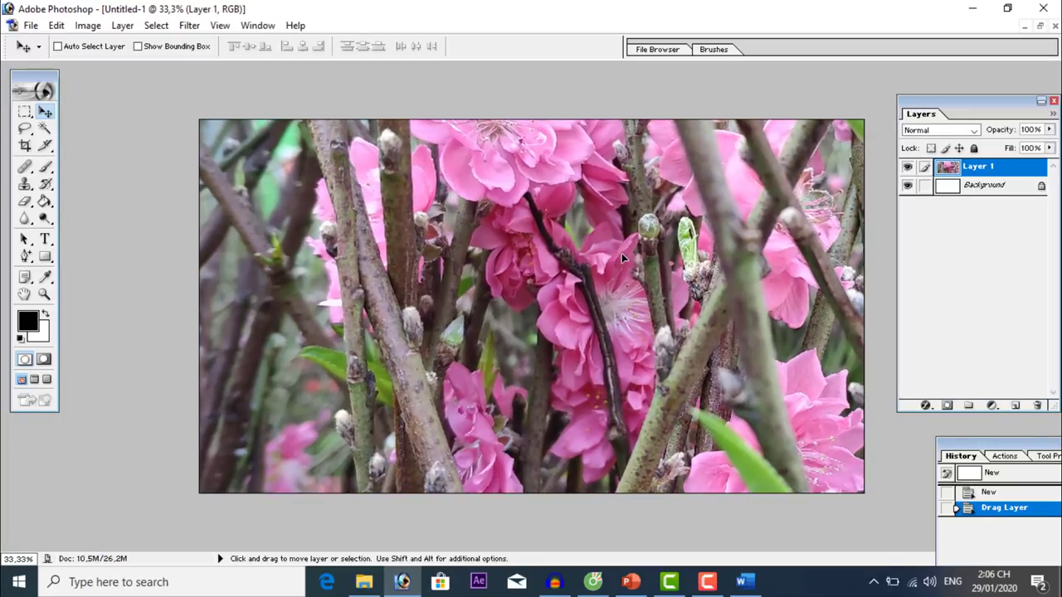
Free Transform the blossom layer until it fills the 2560 × 1440 canvas, then zoom back in.
left_click_drag(622, 253, 612, 298)
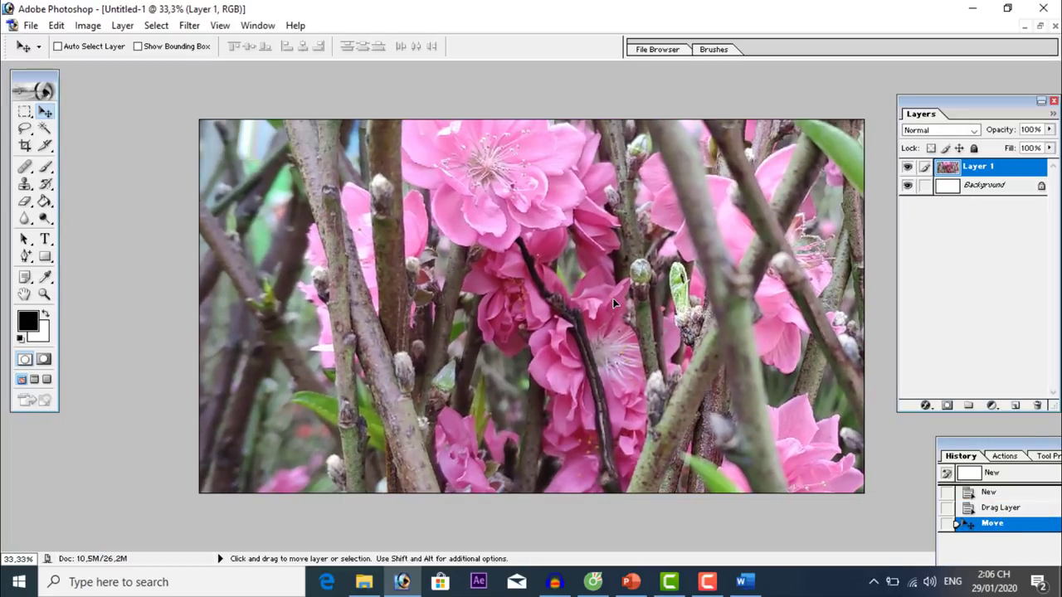
key("ctrl+minus")
key("ctrl+minus")
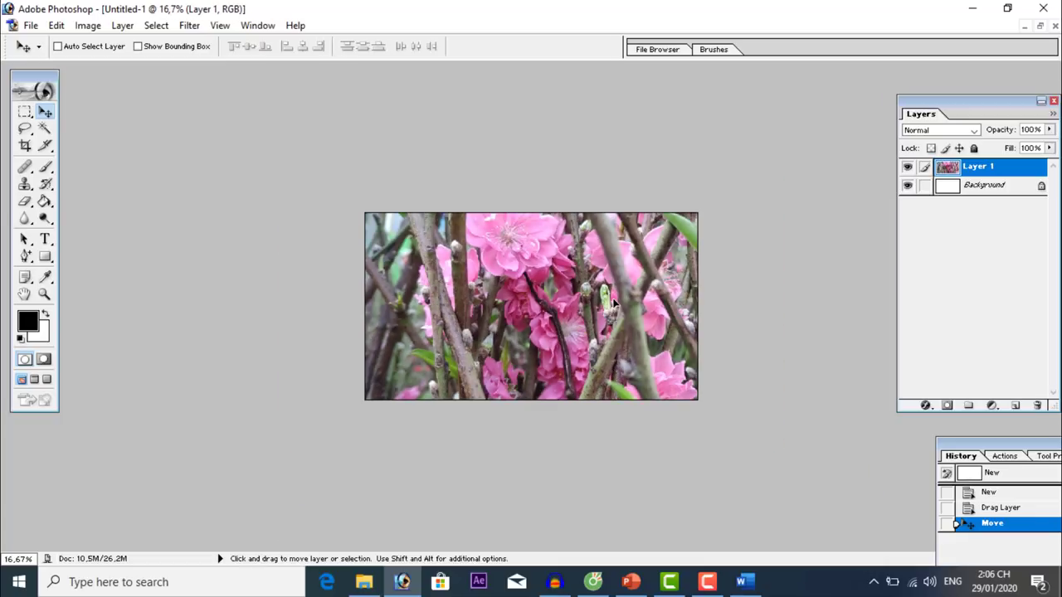
key("ctrl+t")
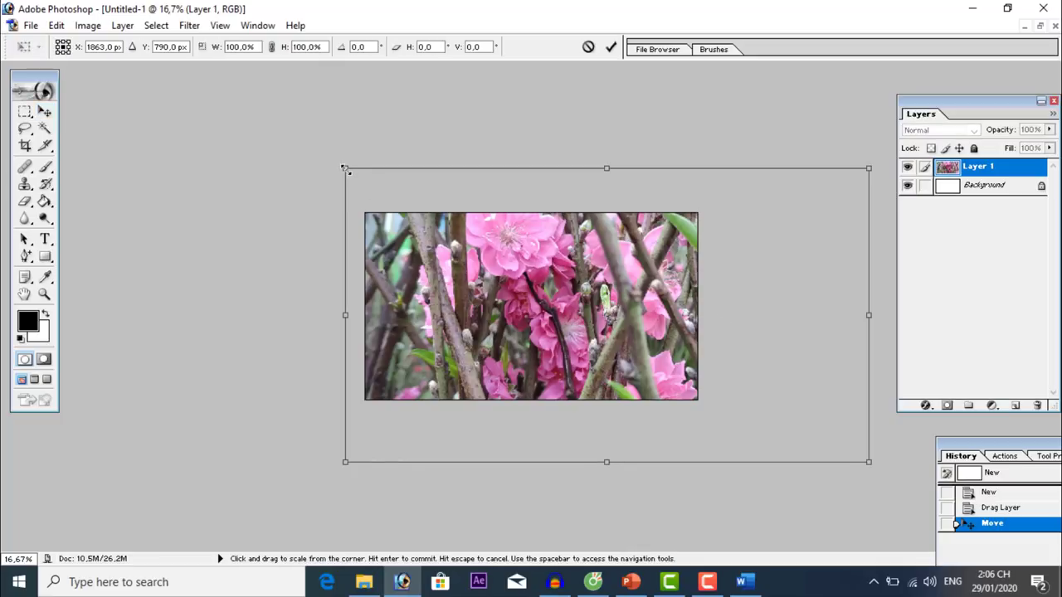
left_click_drag(347, 169, 581, 298)
left_click_drag(606, 336, 391, 250)
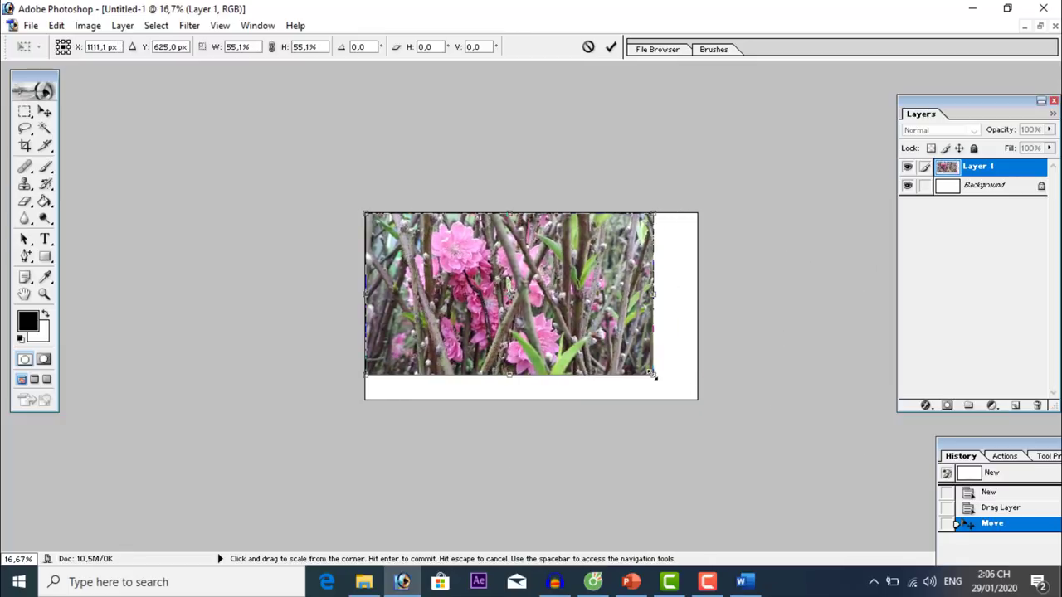
left_click_drag(653, 375, 699, 400)
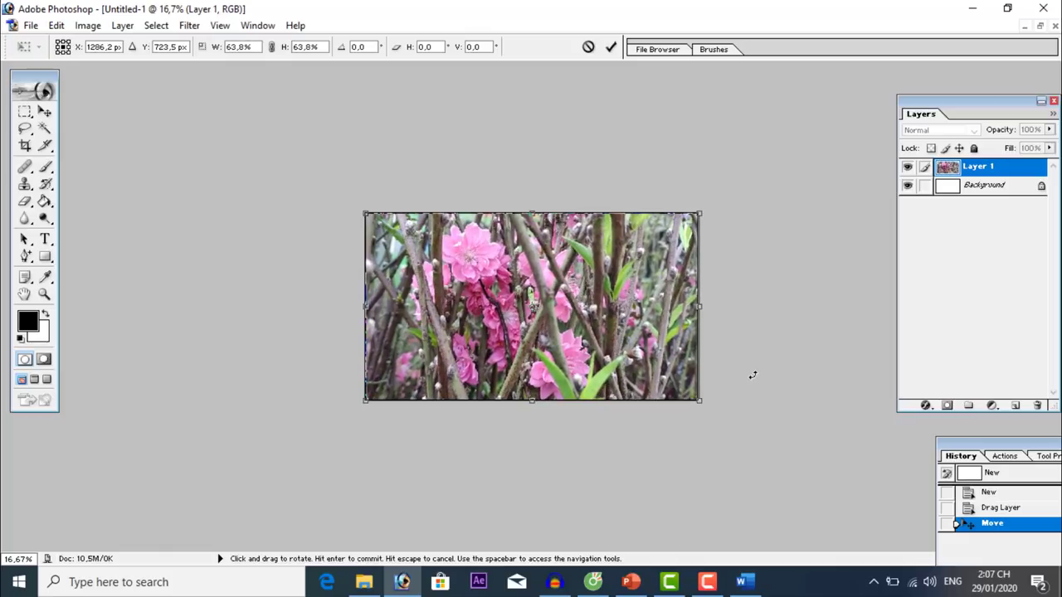
key("Return")
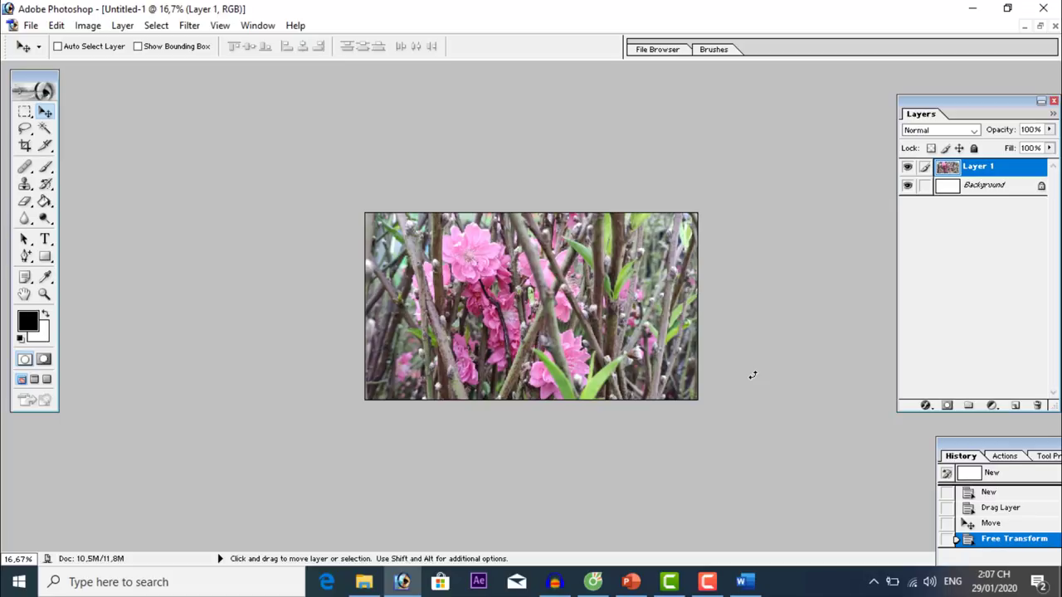
key("ctrl+plus")
key("ctrl+plus")
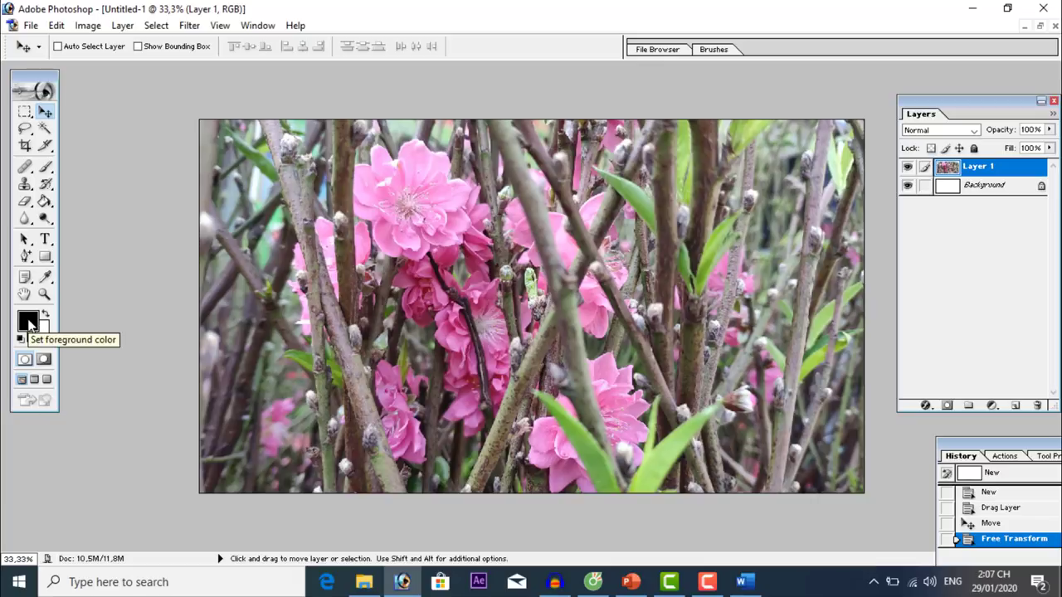
Set the foreground to dark blue and type 'Shop Hoa T' in a text box across the photo.
left_click(29, 323)
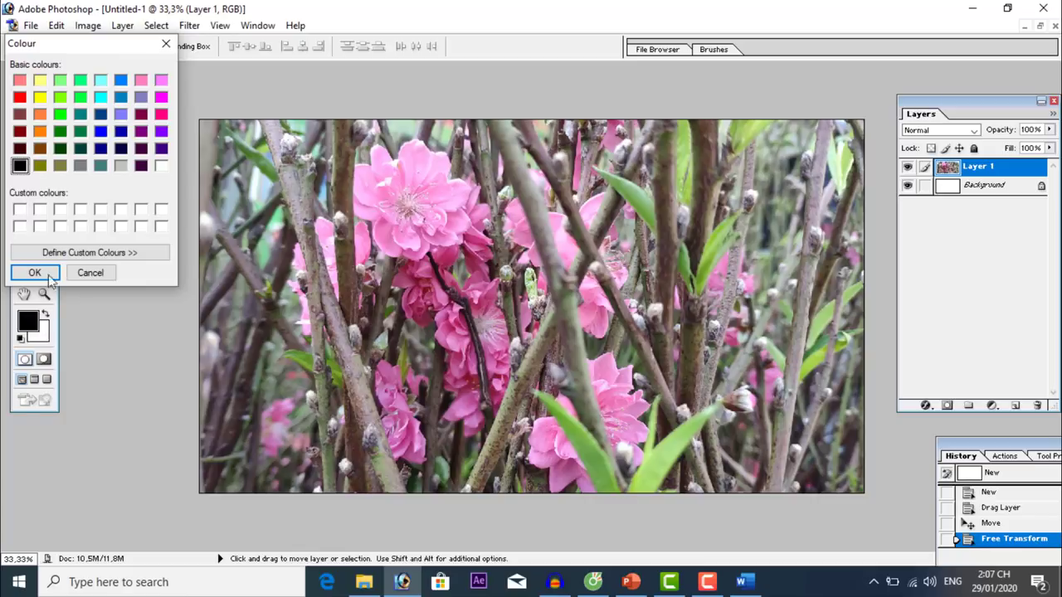
left_click(100, 115)
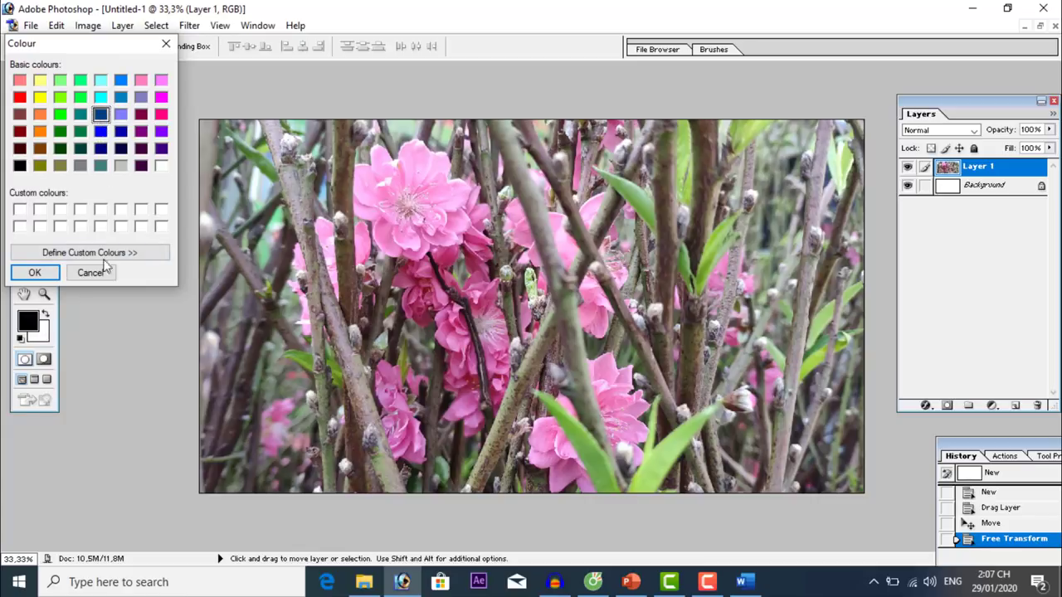
left_click(35, 272)
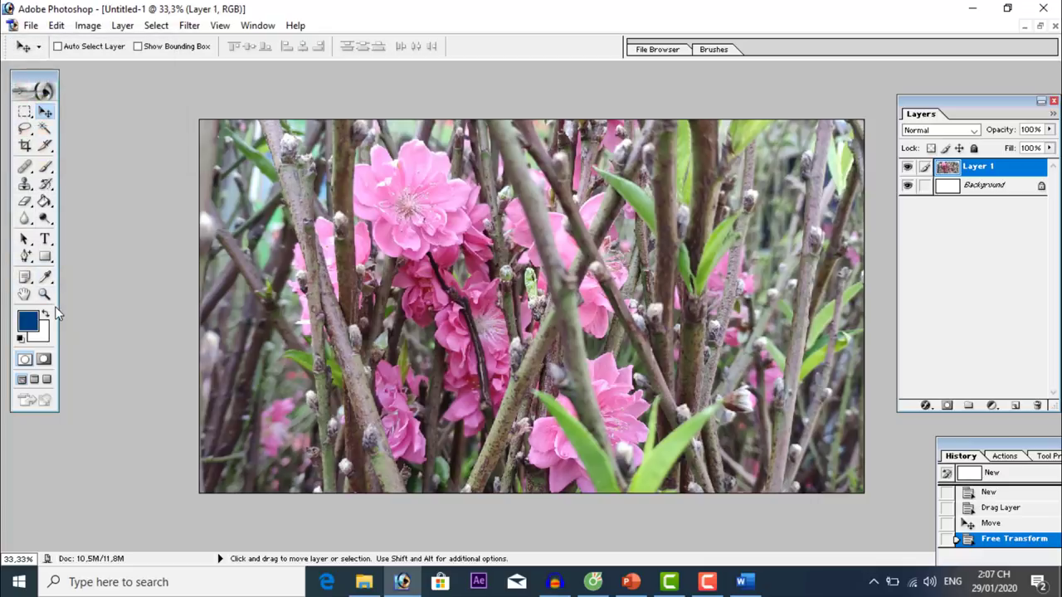
left_click(45, 239)
left_click_drag(325, 256, 687, 355)
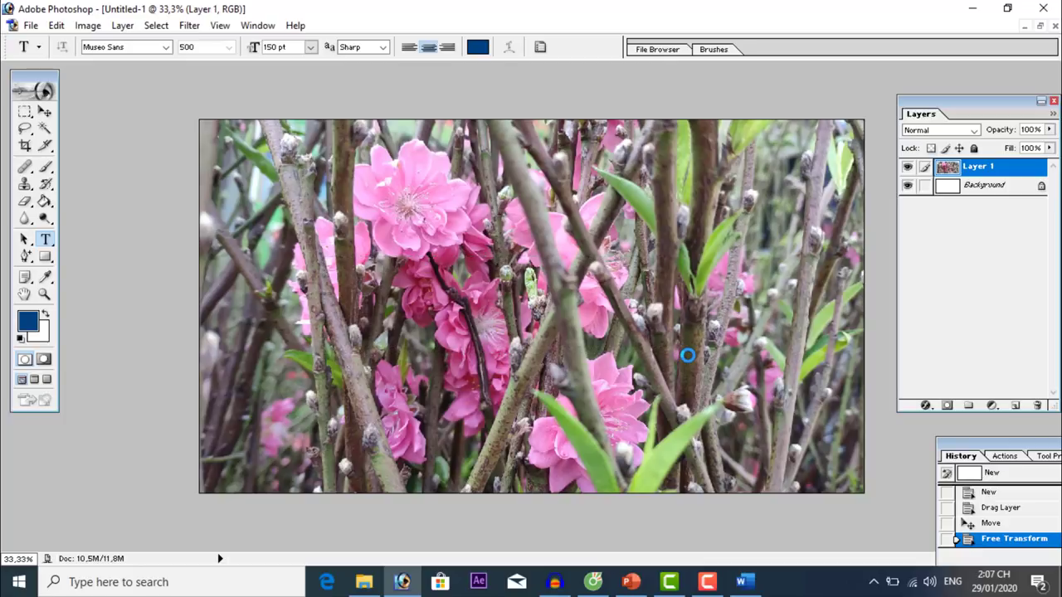
type("Shop")
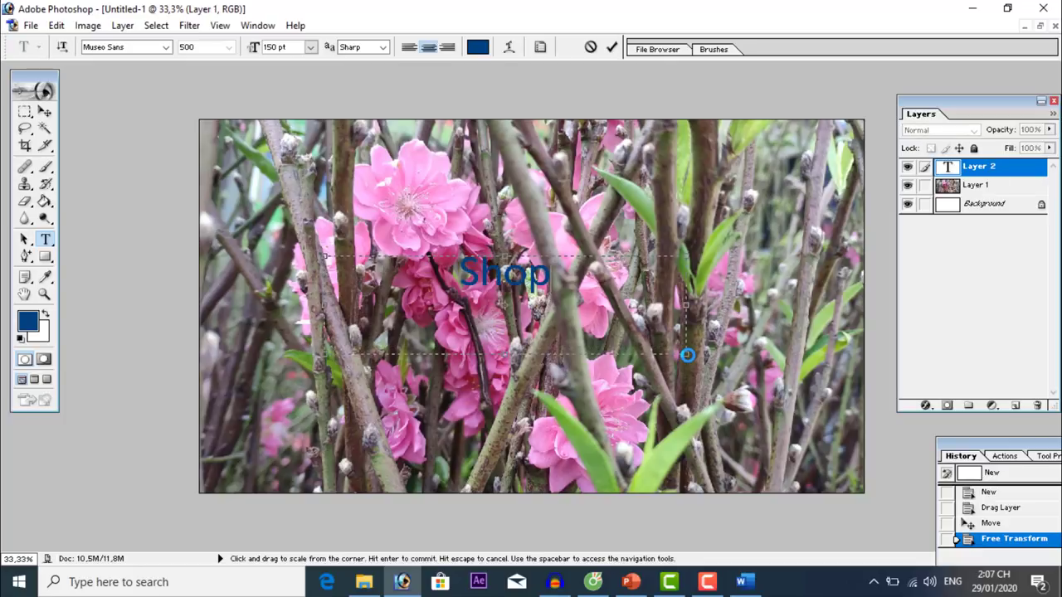
type(" Hoa T")
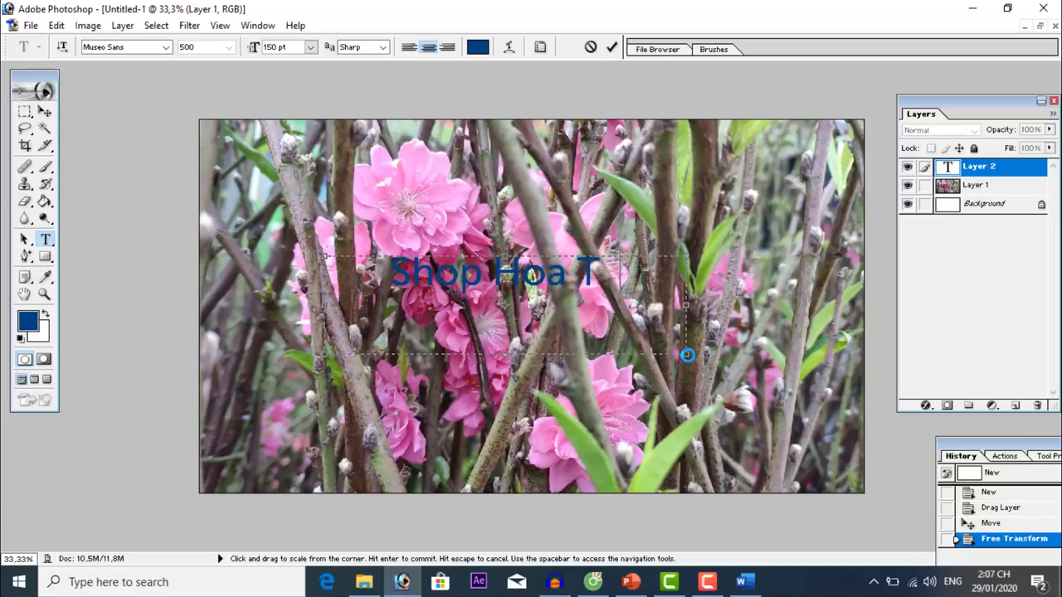
Select the typed text and step through the UTM fonts to UTM Avo.
key("ctrl+a")
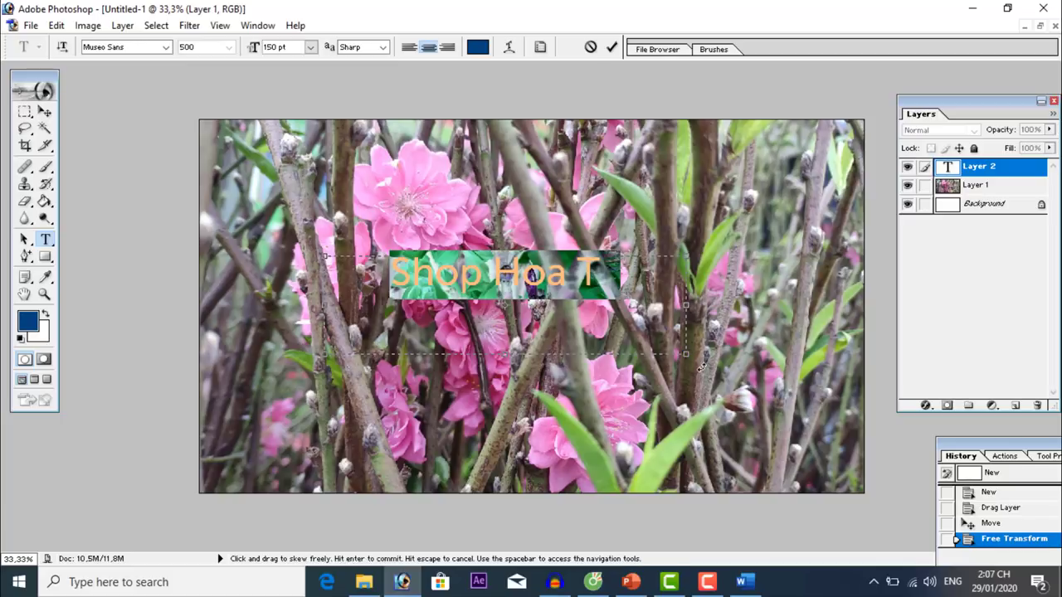
left_click(152, 48)
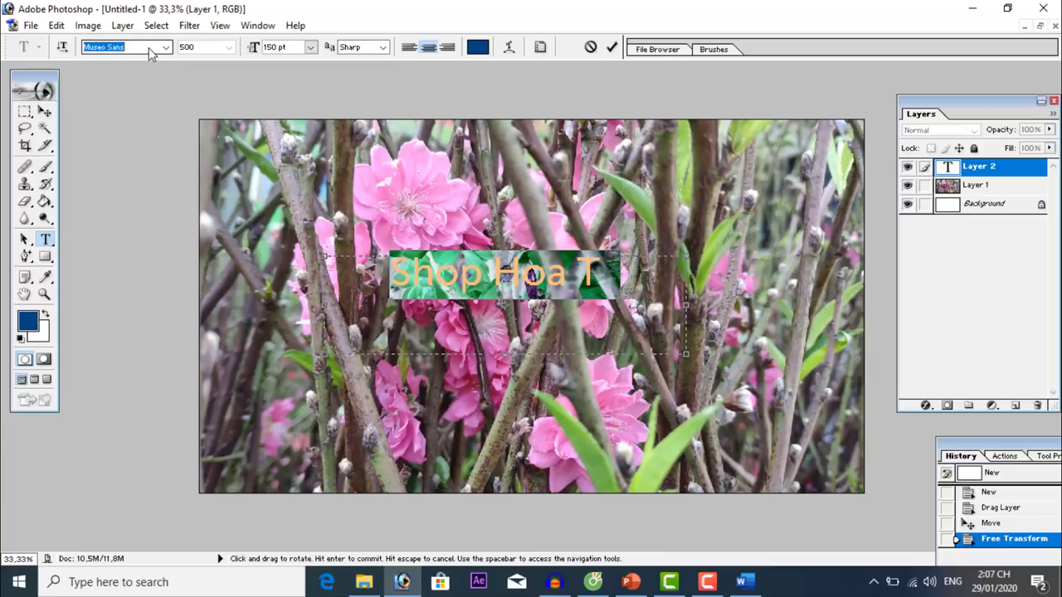
left_click(166, 47)
left_click_drag(208, 116, 214, 143)
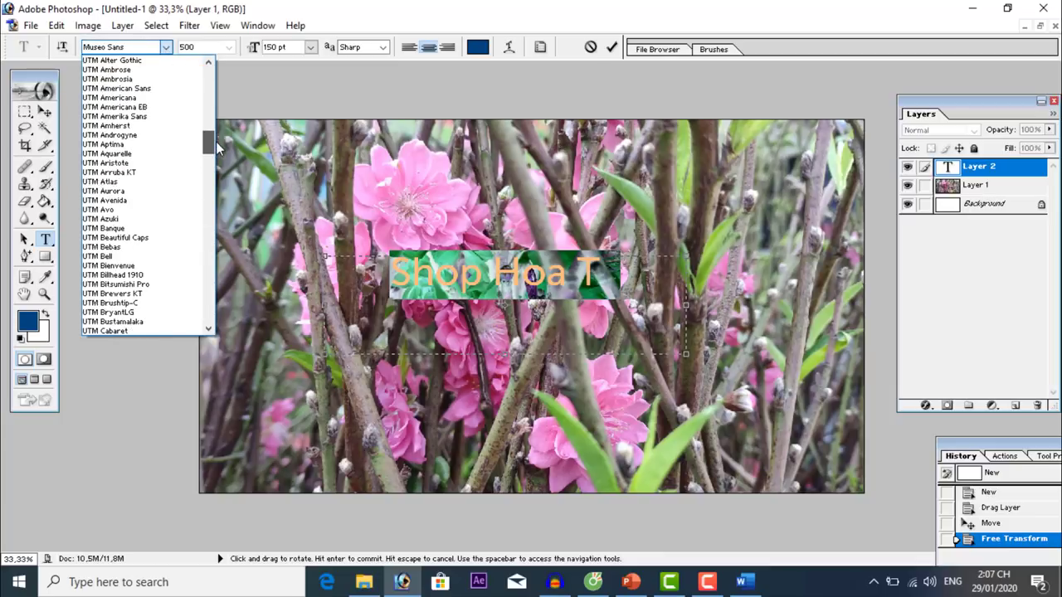
left_click(120, 176)
key("Down")
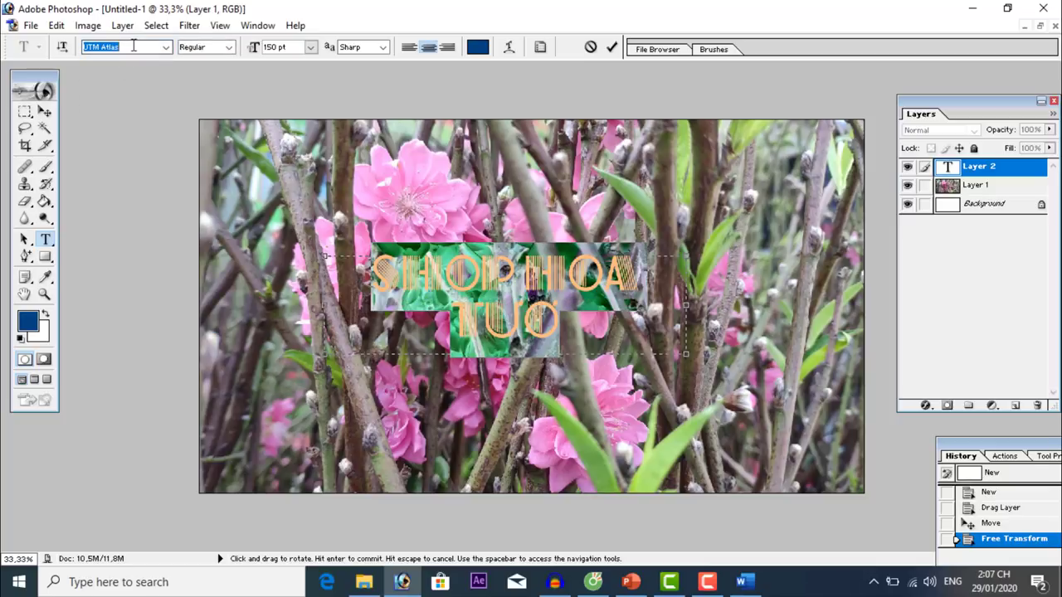
key("Down")
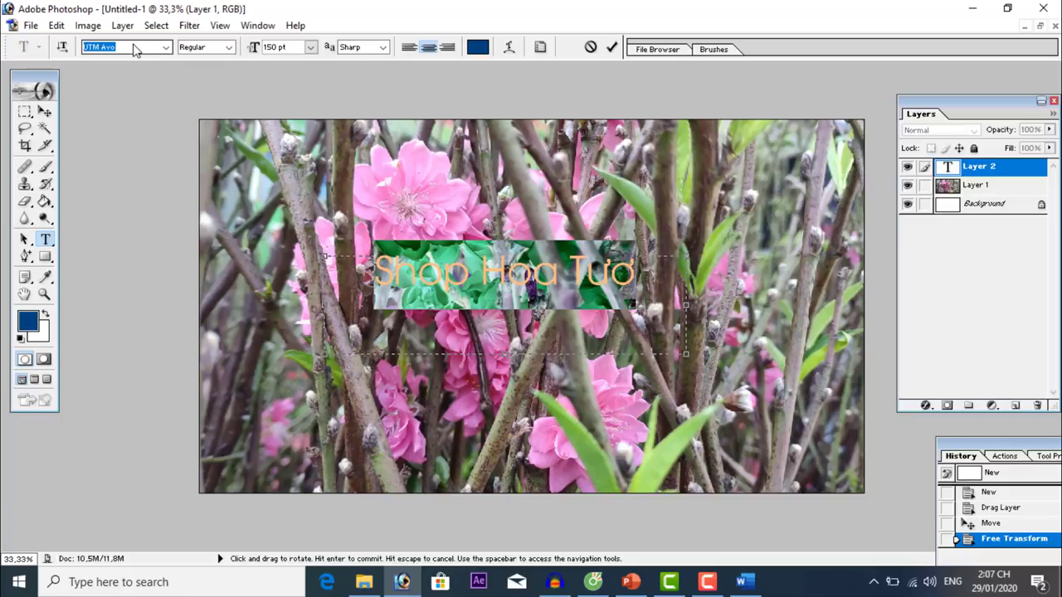
Complete the title with 'LYS', commit it, and move it slightly lower.
left_click(644, 303)
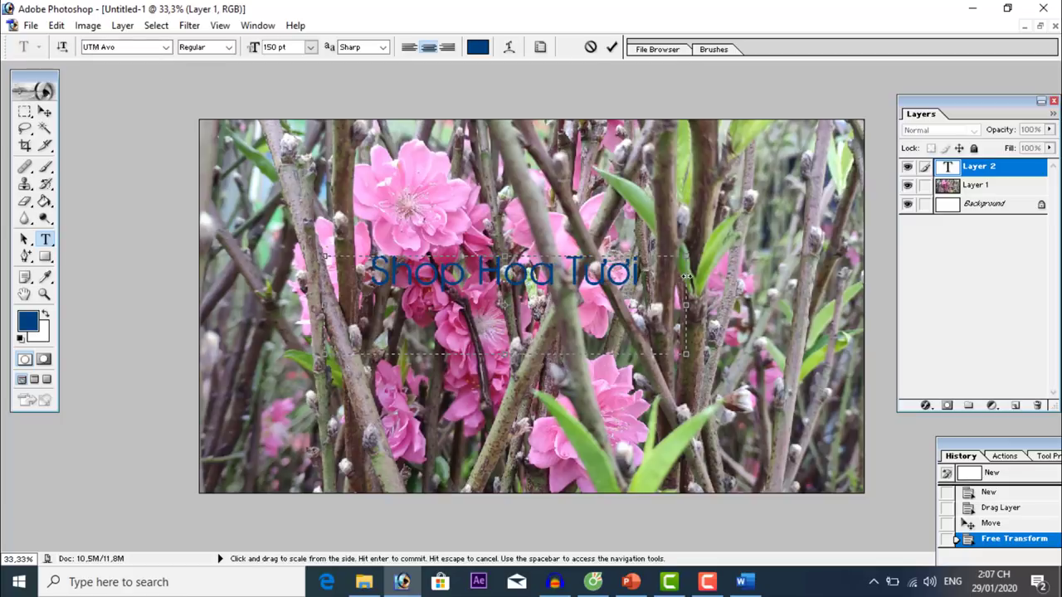
type("L")
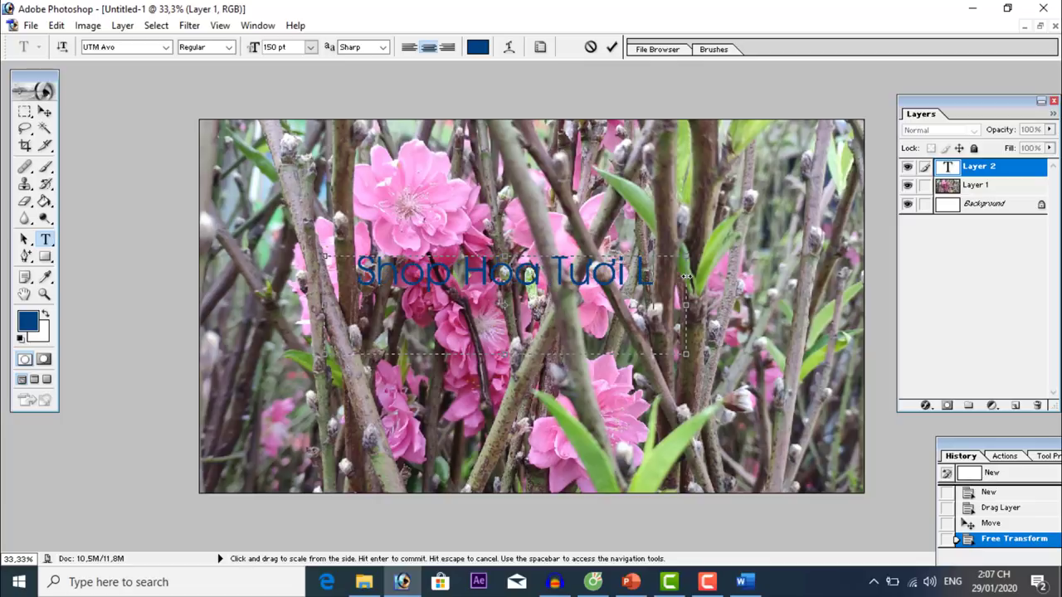
type("YS")
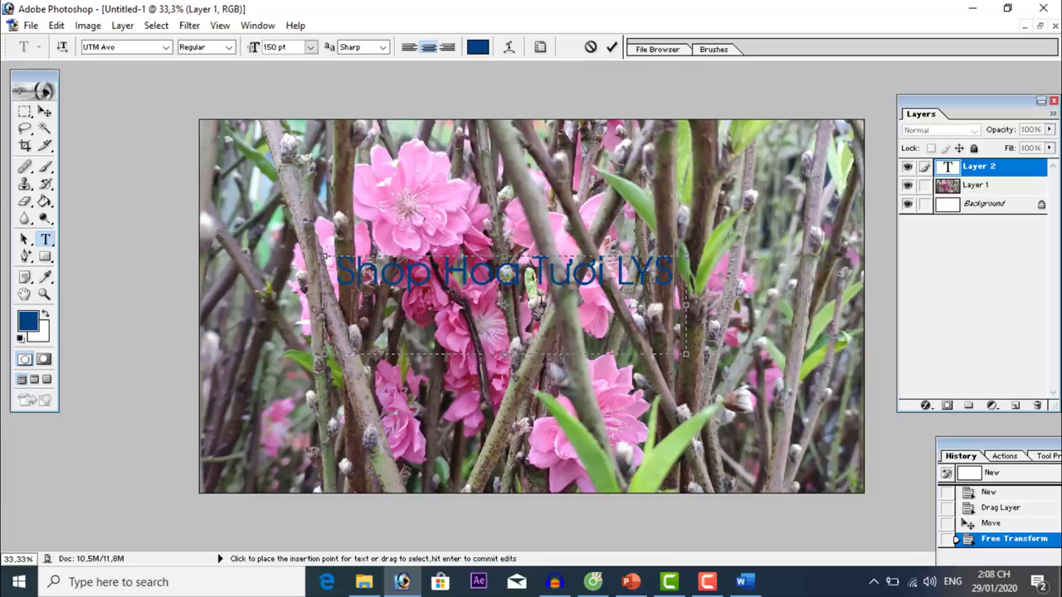
left_click(45, 112)
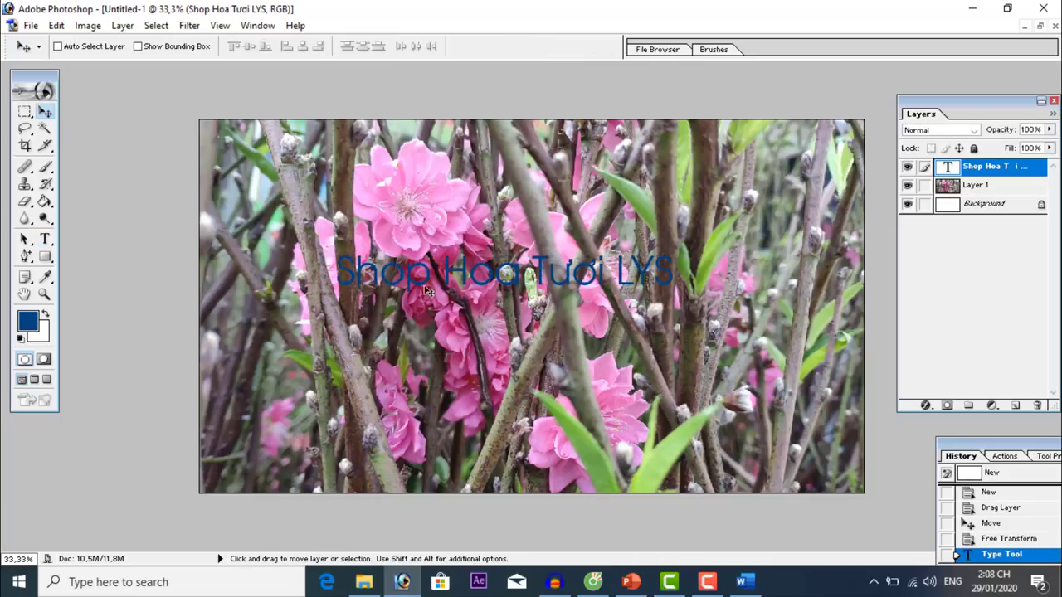
left_click_drag(412, 289, 404, 313)
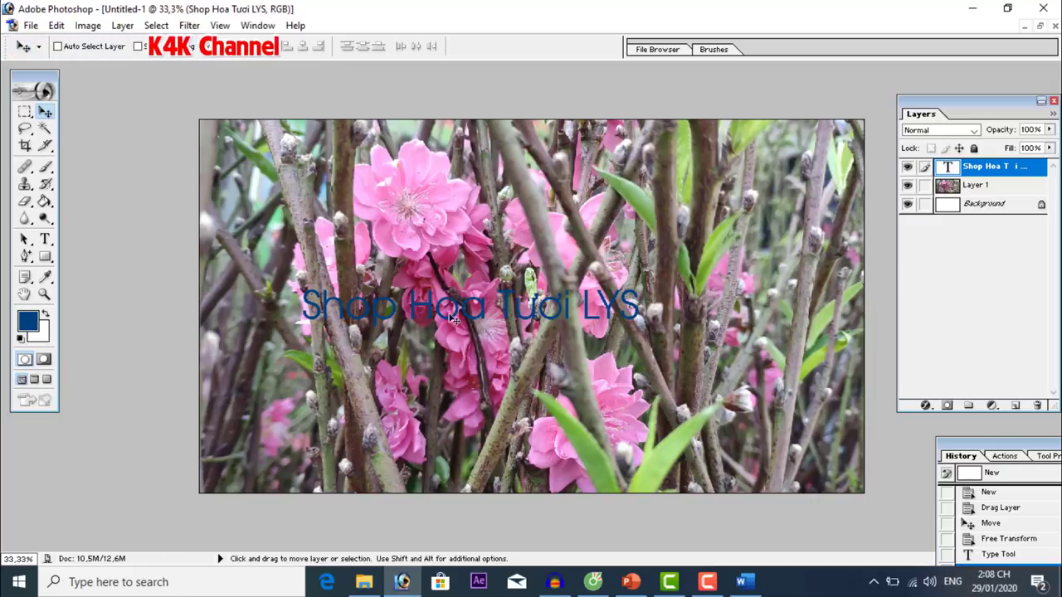
Rasterize the title layer, load its letter selection, and stroke it 7 px white outside.
right_click(997, 169)
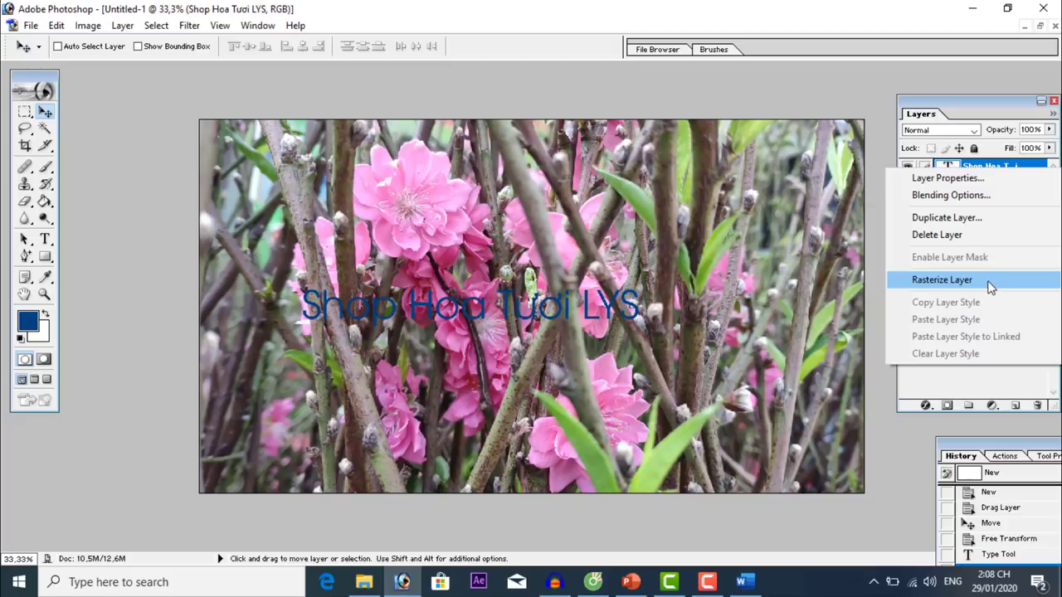
left_click(941, 280)
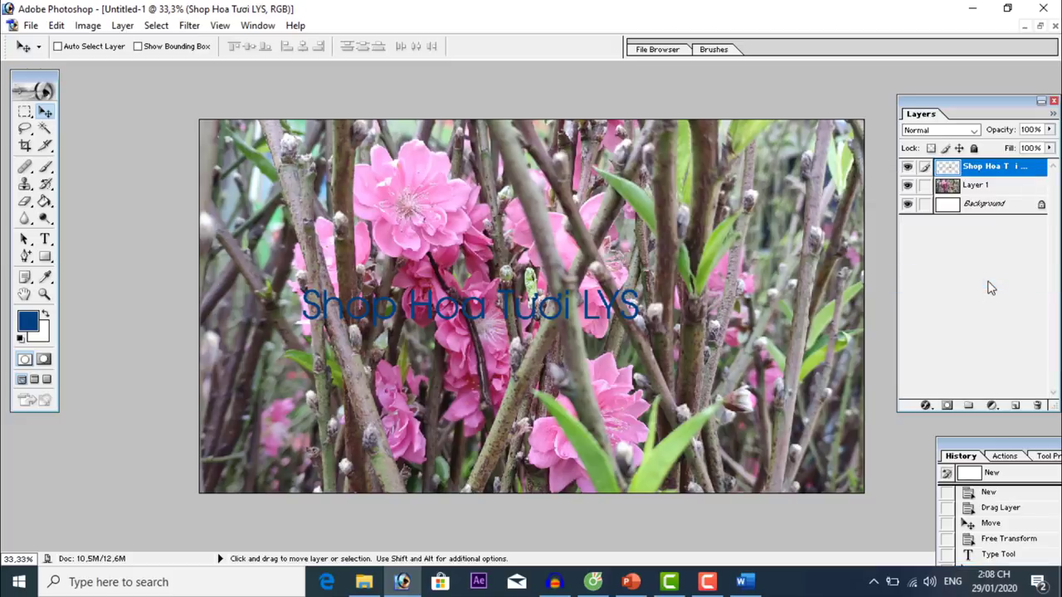
left_click(998, 169, "ctrl")
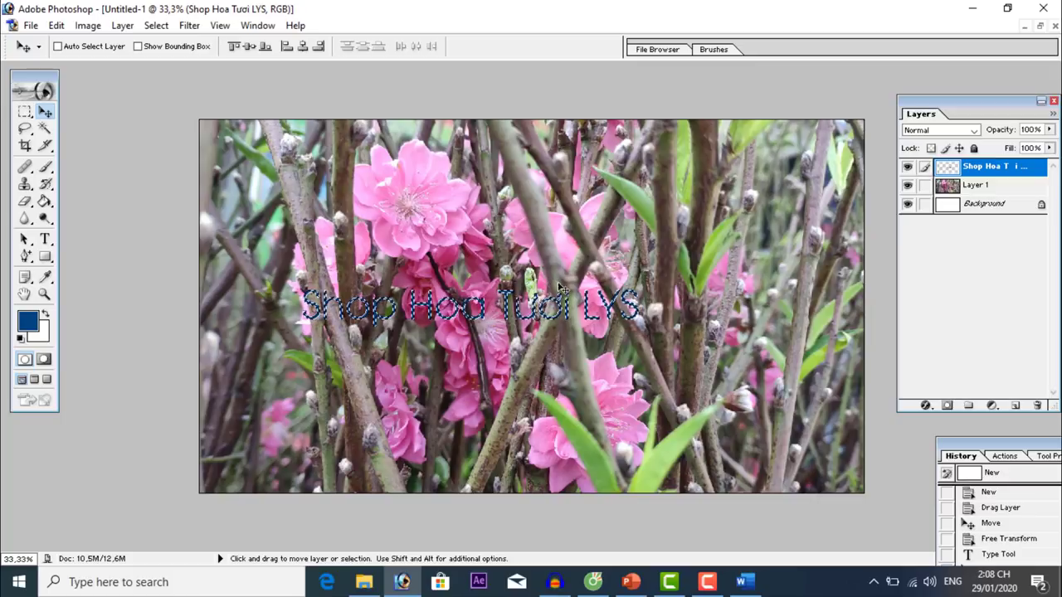
left_click(47, 317)
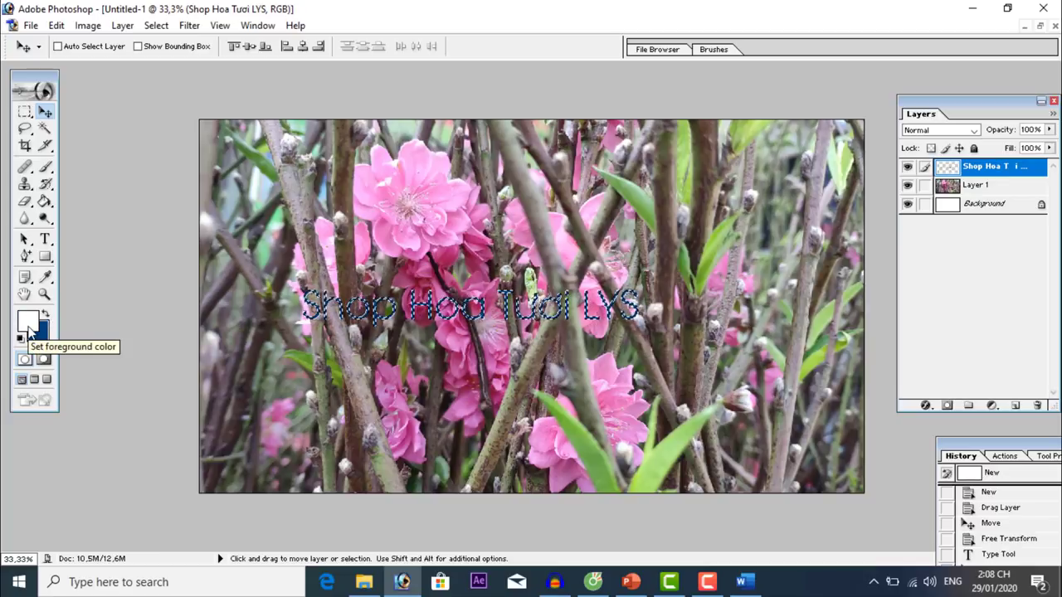
left_click(57, 25)
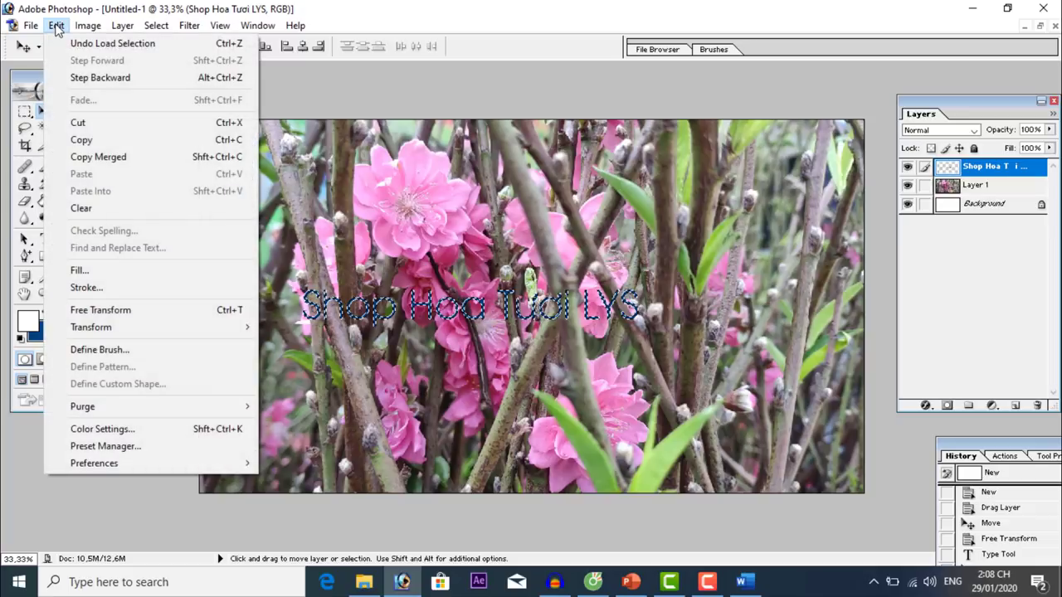
left_click(145, 287)
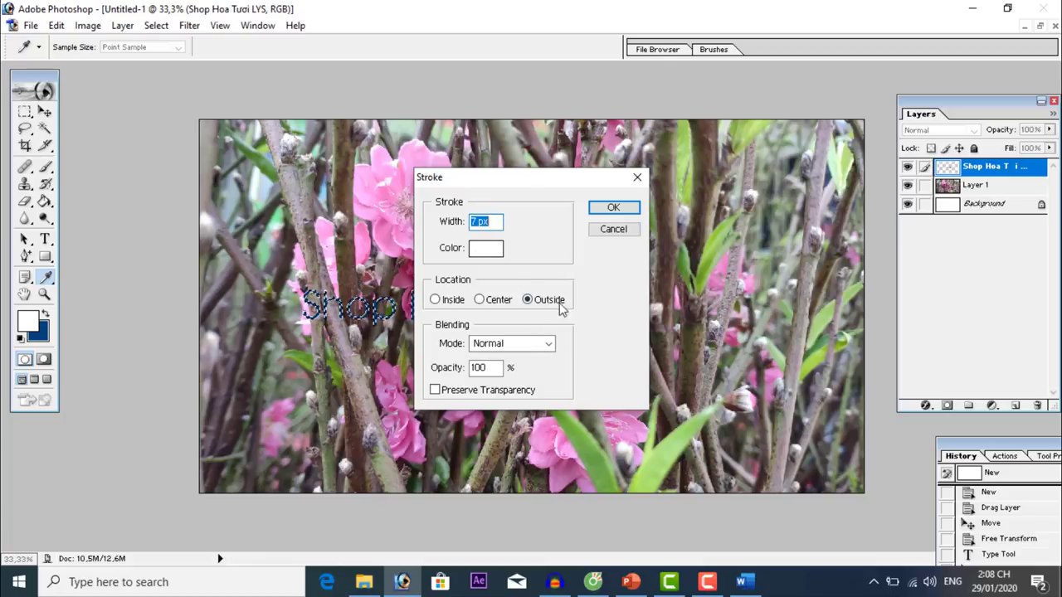
left_click(612, 208)
key("v")
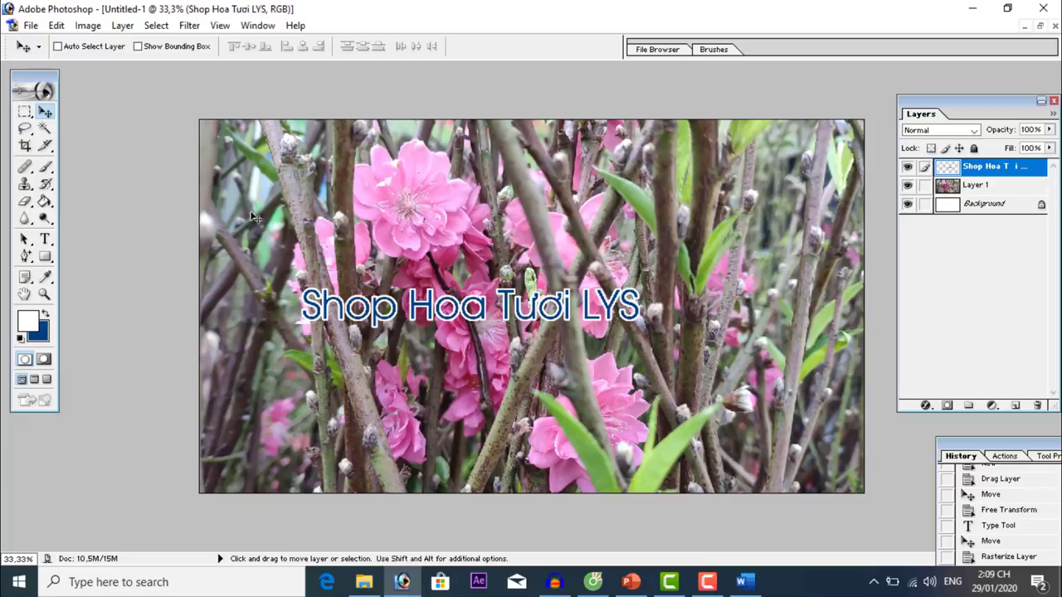
Save the banner in PSD format under the file name 'Anh bia kenh'.
left_click(30, 26)
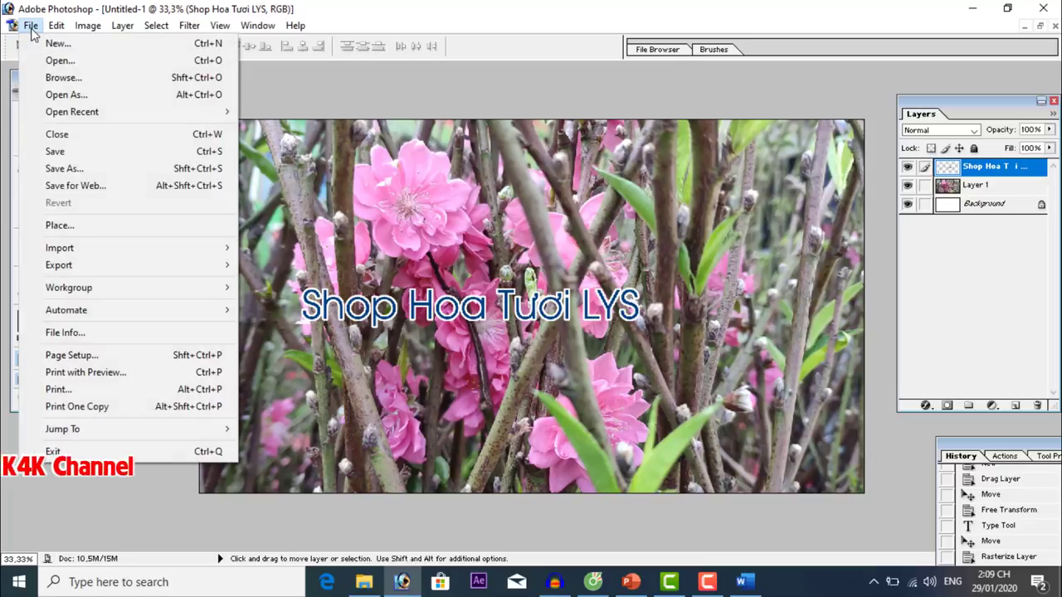
left_click(66, 168)
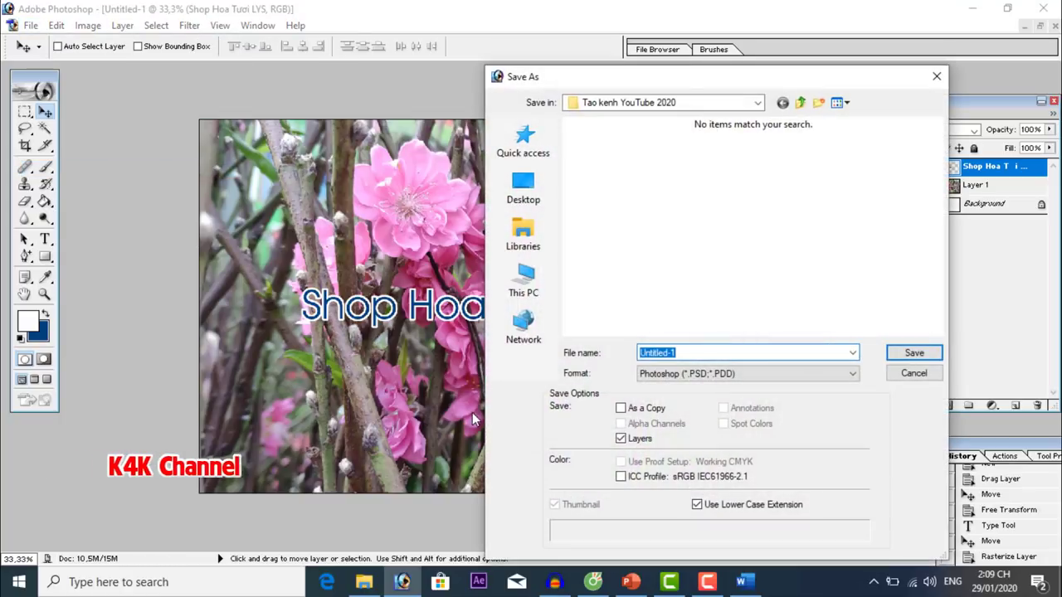
left_click_drag(672, 78, 493, 65)
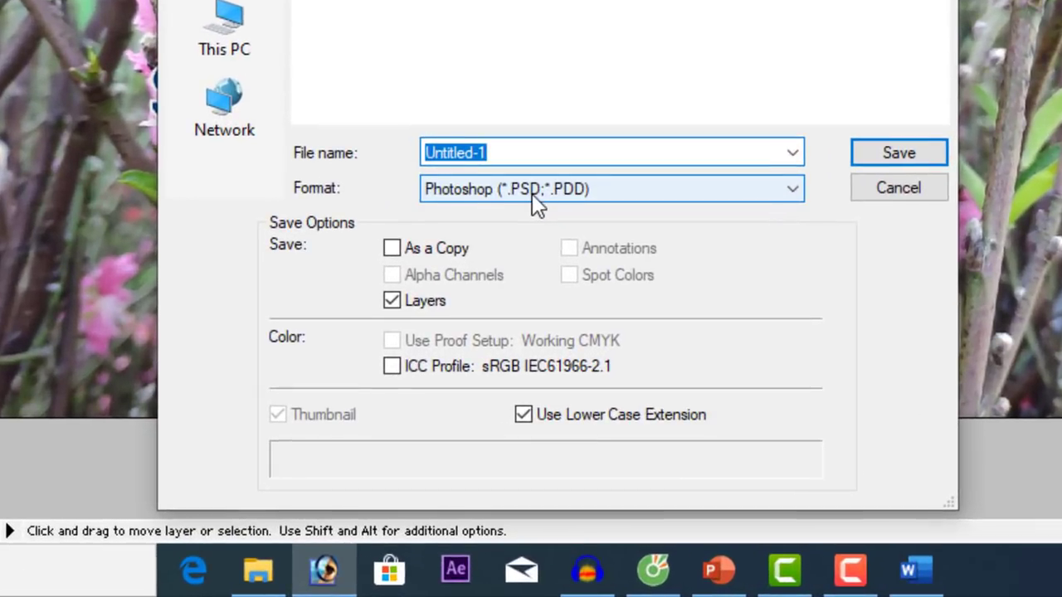
type("ANh bia ")
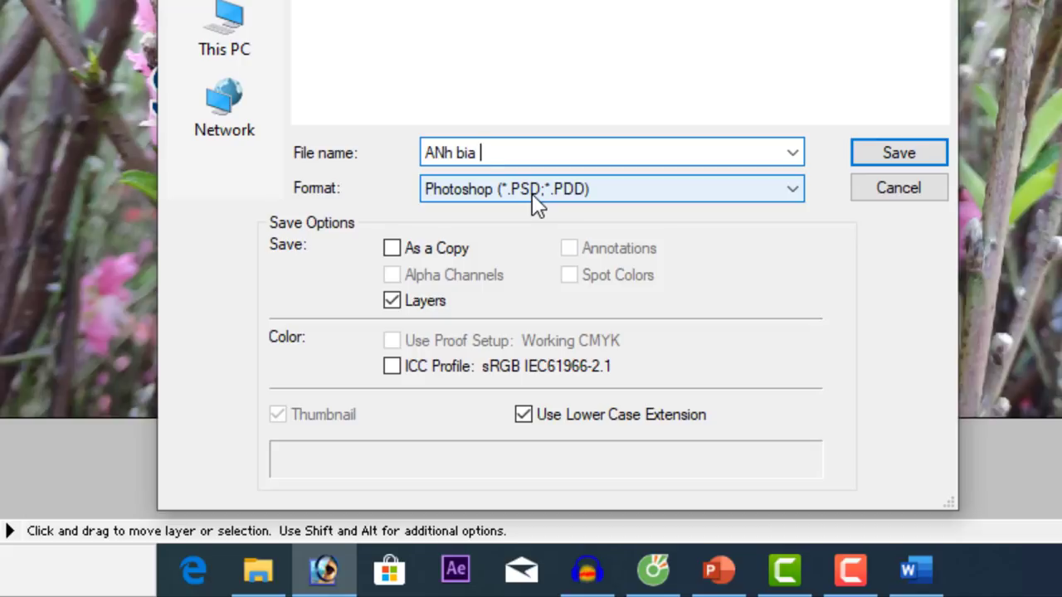
type("ken")
type("n")
key("Delete")
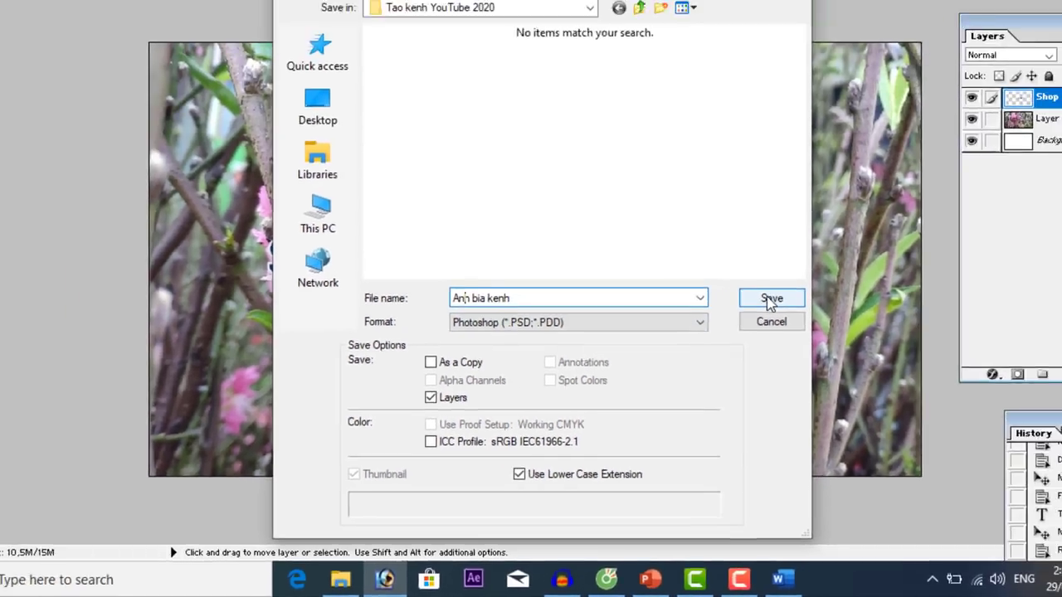
left_click(847, 163)
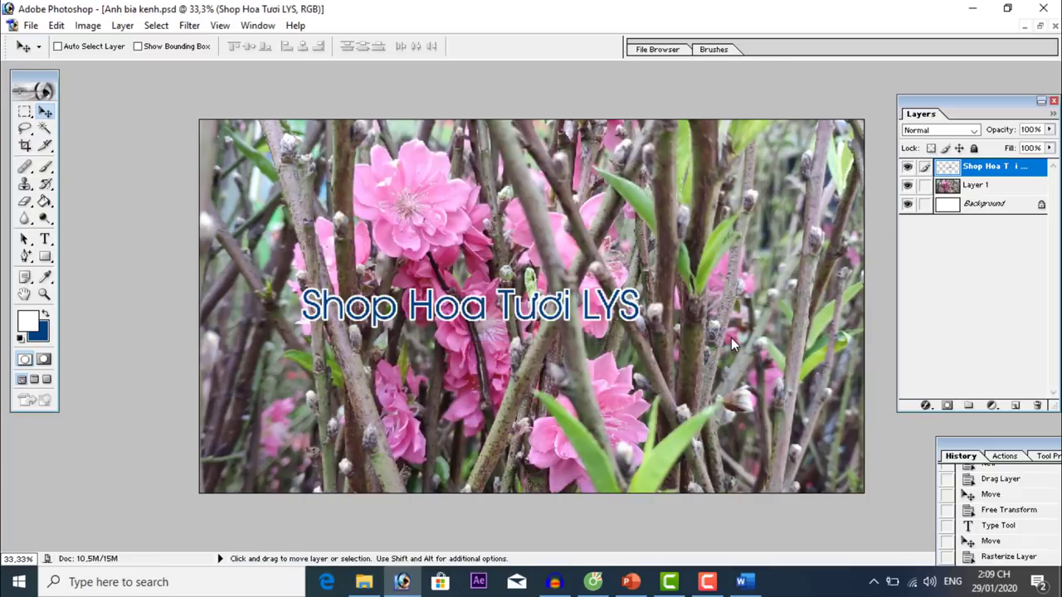
left_click(30, 25)
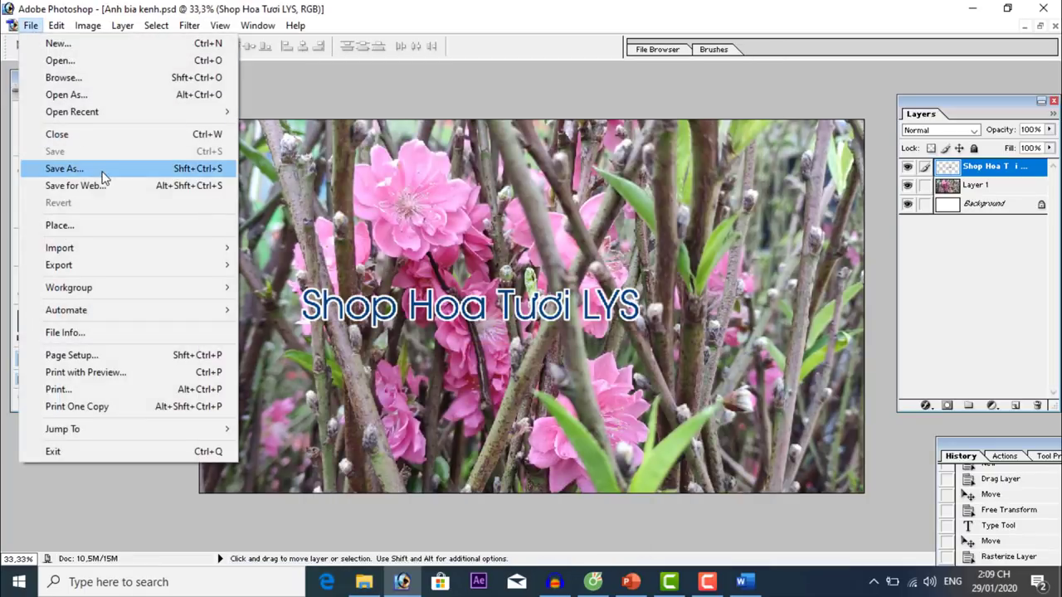
Save the banner again as JPEG and set the JPEG quality to 12 (Maximum).
left_click(103, 171)
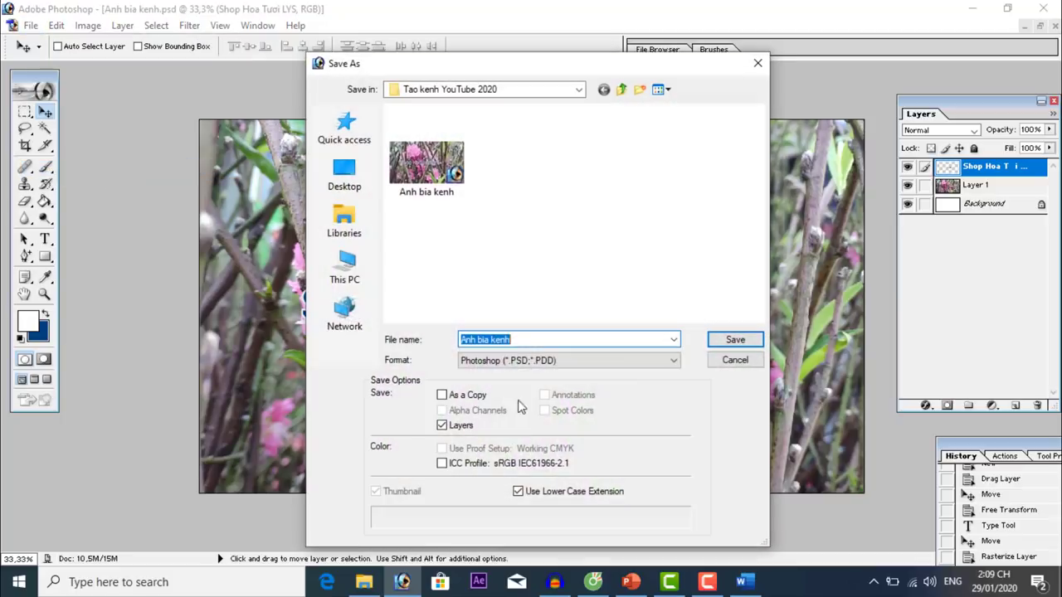
left_click(554, 365)
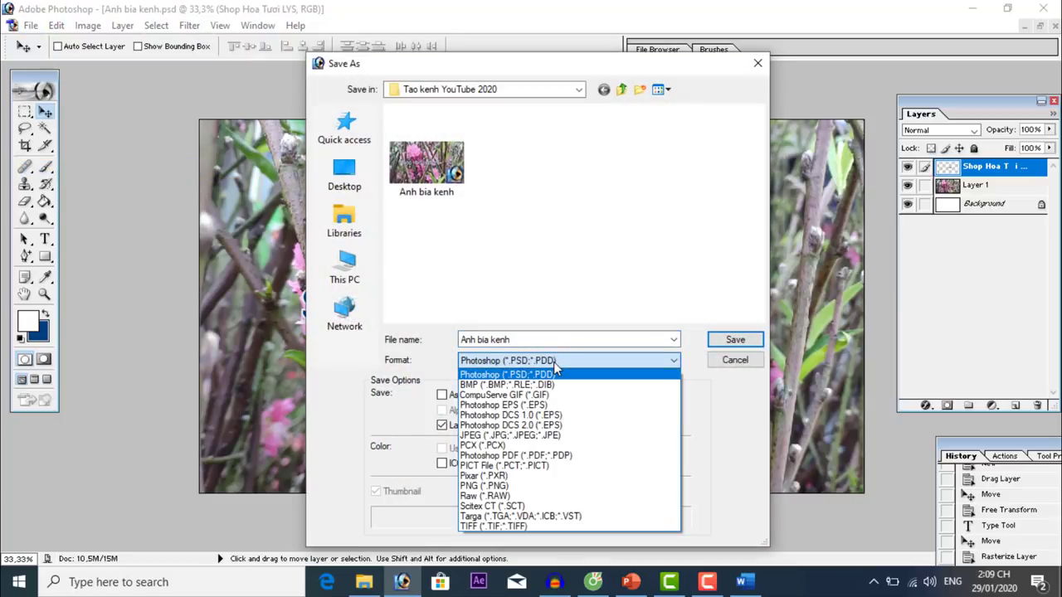
left_click(487, 439)
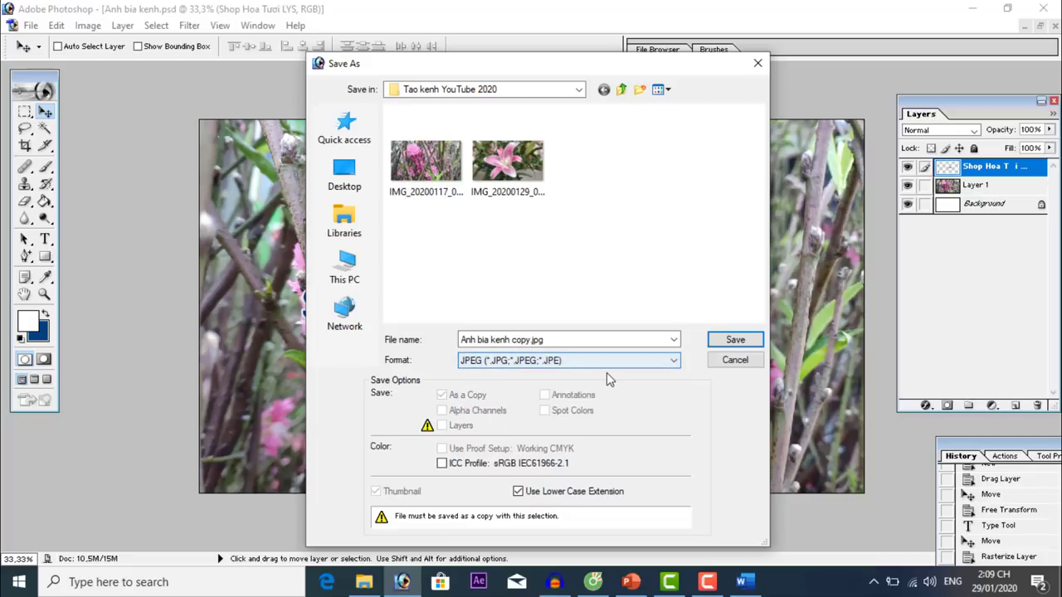
left_click(731, 340)
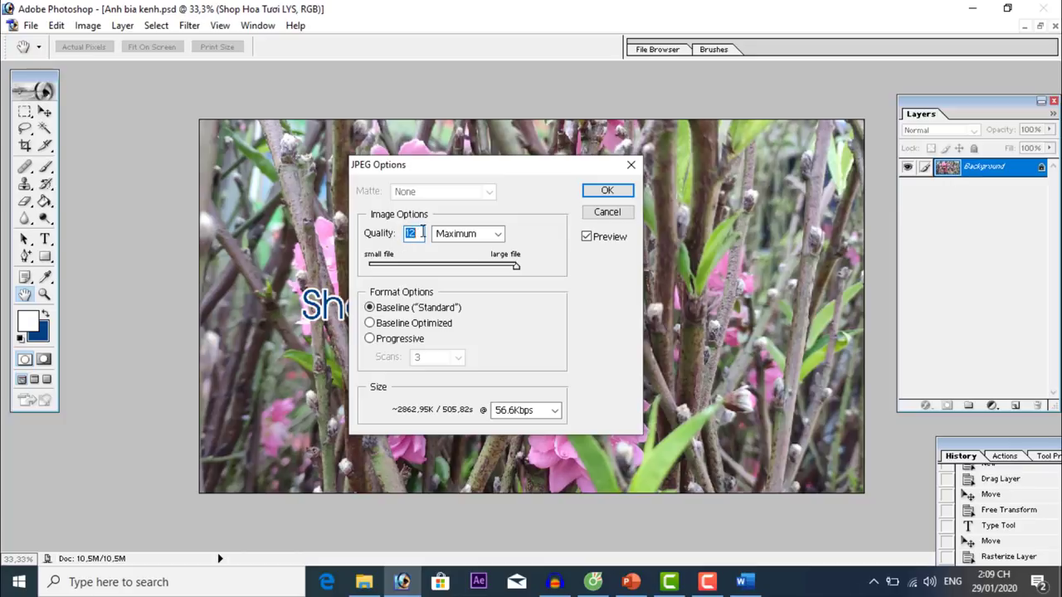
left_click_drag(515, 267, 611, 278)
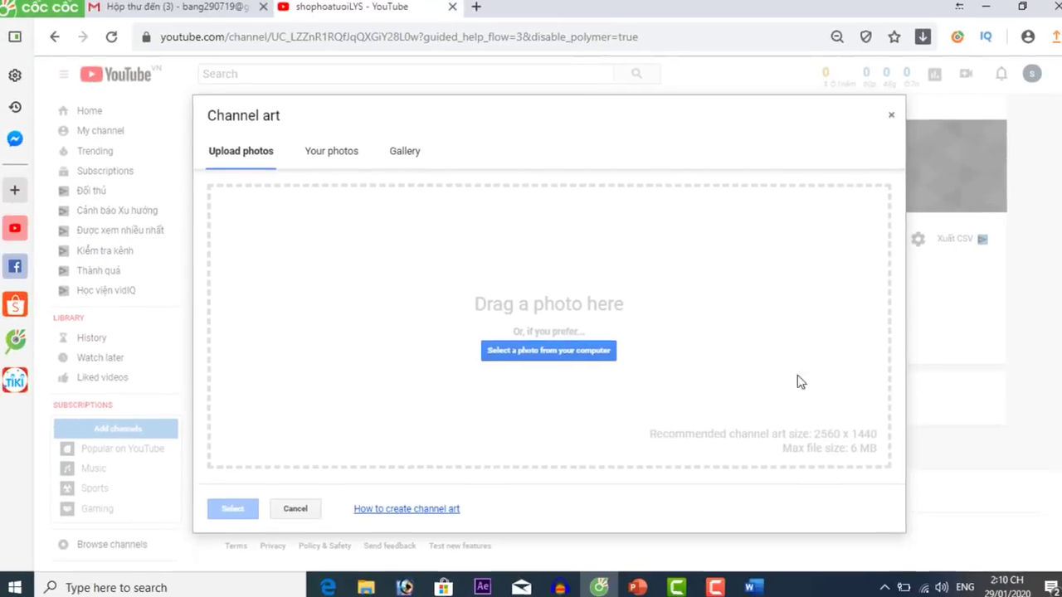
Confirm the JPEG options, reopen YouTube's Channel art upload, and choose Select a photo from your computer.
left_click(402, 581)
left_click(623, 192)
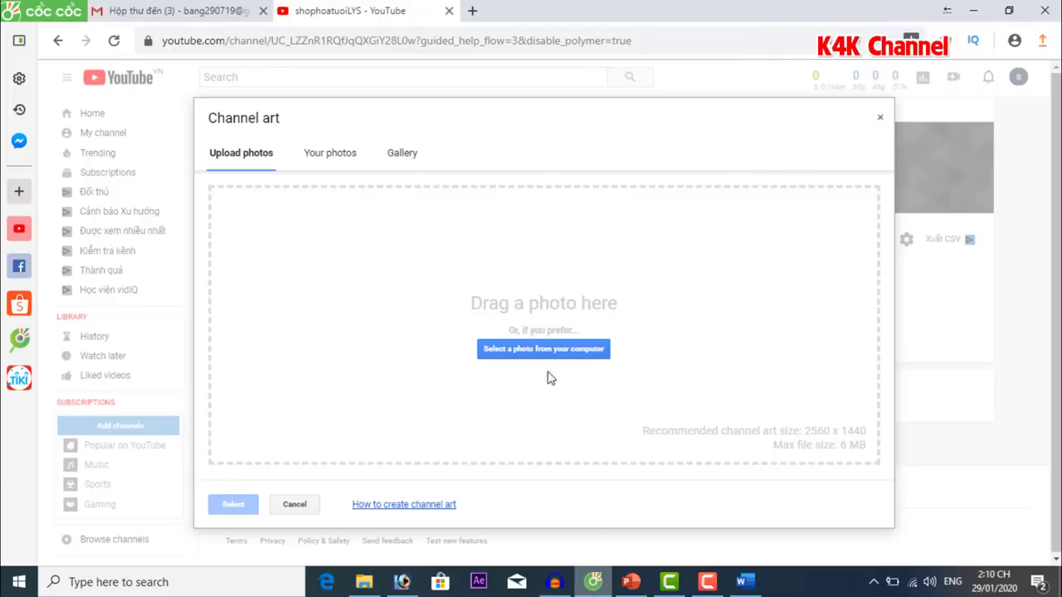
left_click(295, 504)
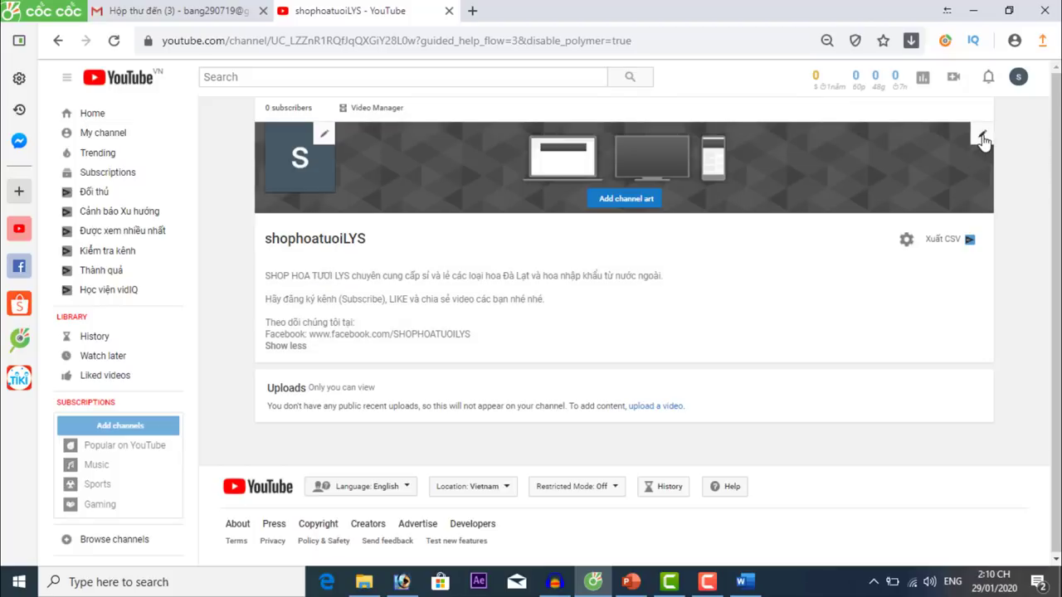
left_click(982, 137)
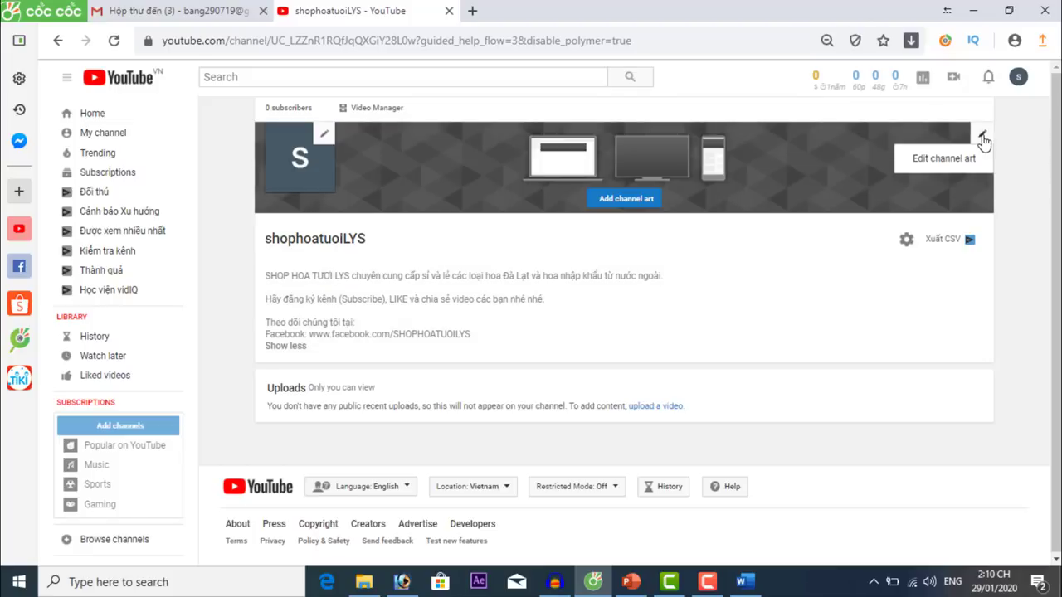
left_click(943, 160)
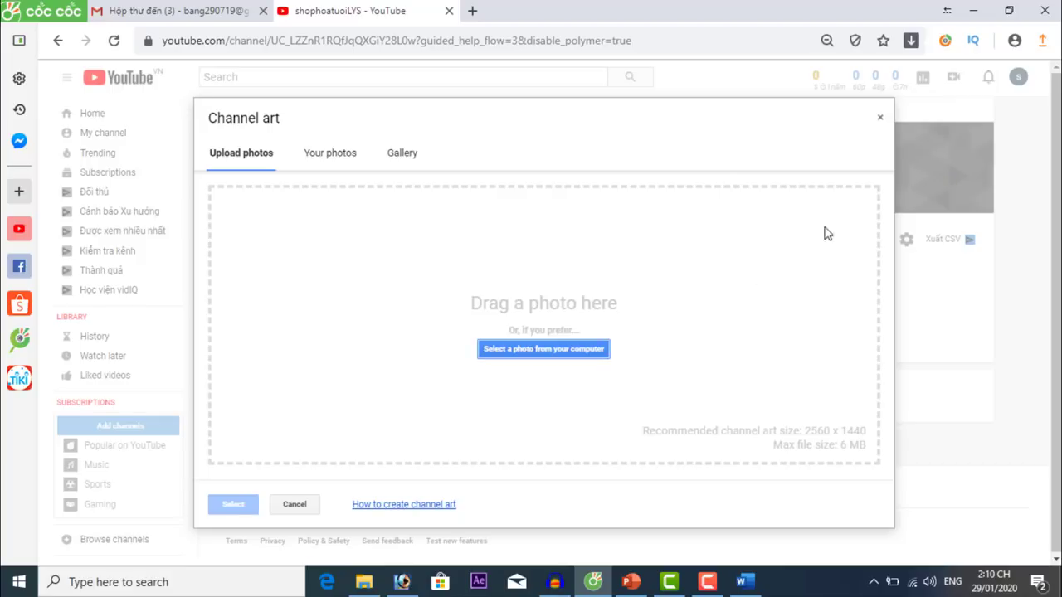
left_click(551, 349)
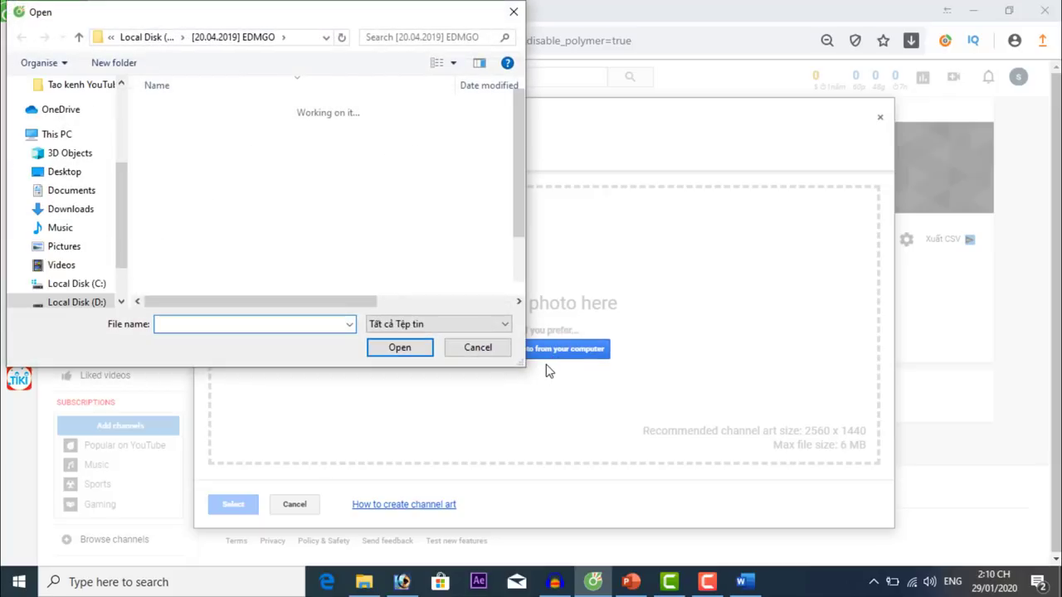
Upload 'Anh bia kenh copy' from D: > 2020 YOUTUBE > Tao kenh YouTube 2020 as channel art.
left_click(141, 40)
left_click(135, 38)
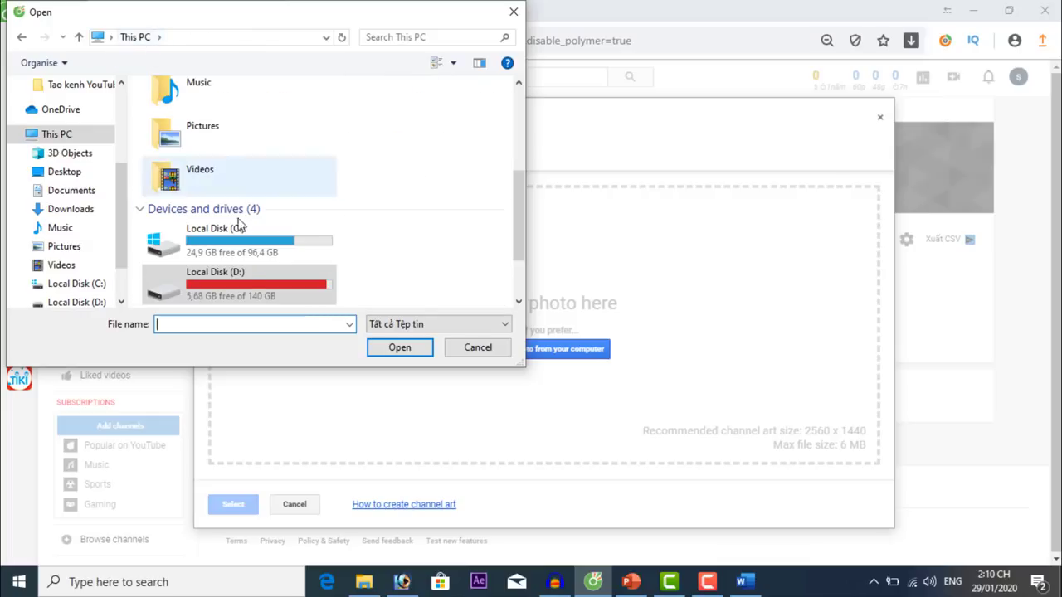
double_click(240, 288)
double_click(192, 131)
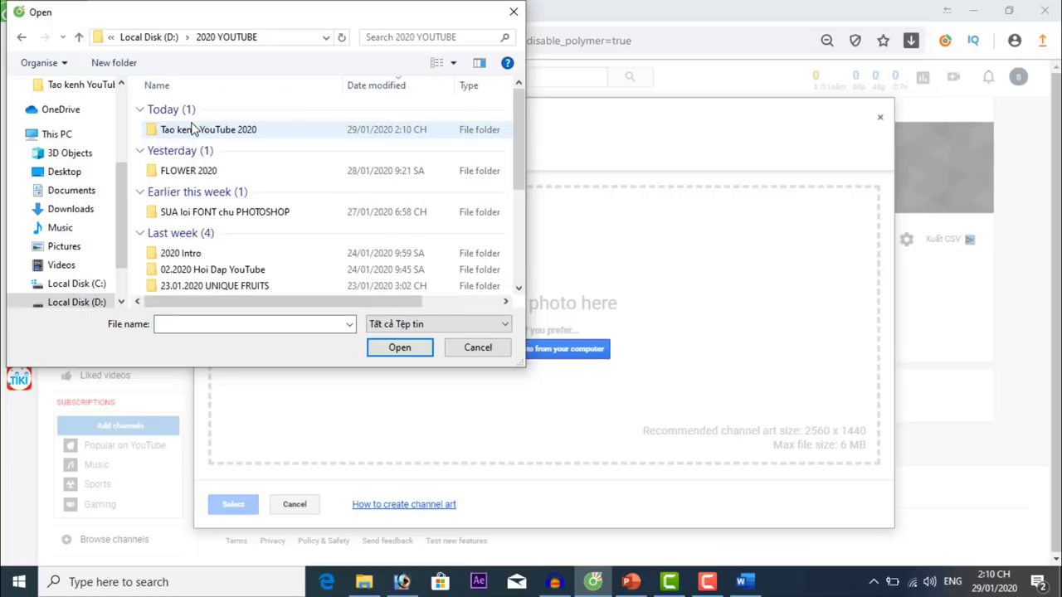
double_click(193, 129)
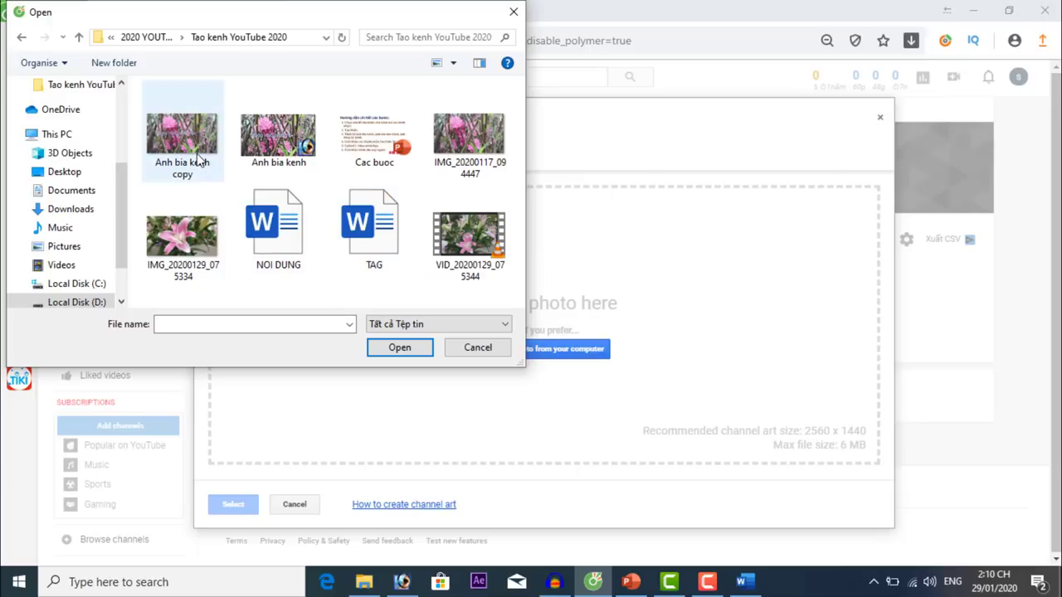
mouse_move(199, 159)
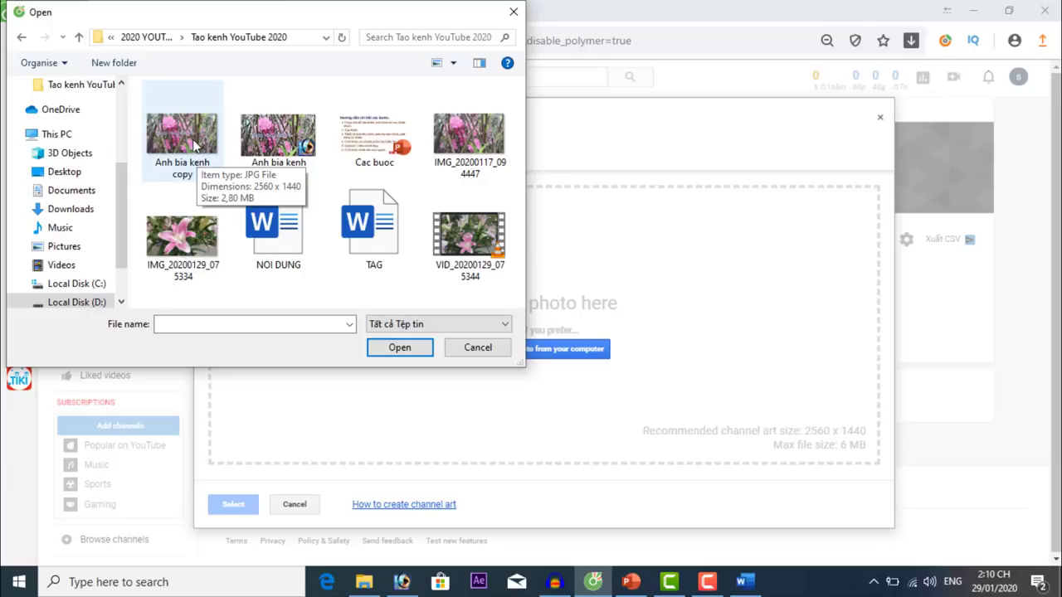
double_click(193, 141)
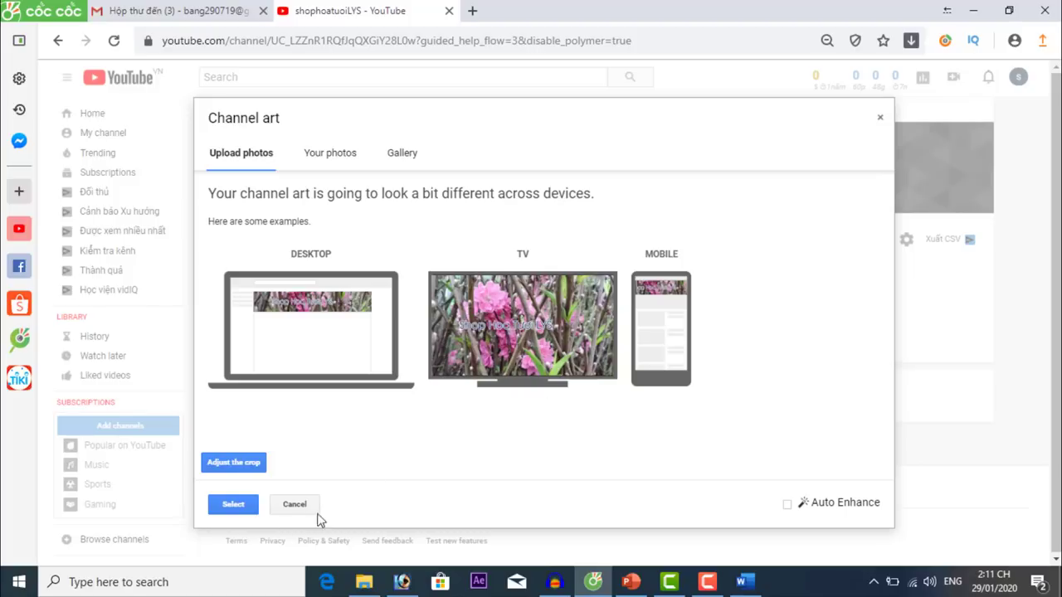
Confirm the blossom banner as channel art and return to Photoshop.
left_click(233, 504)
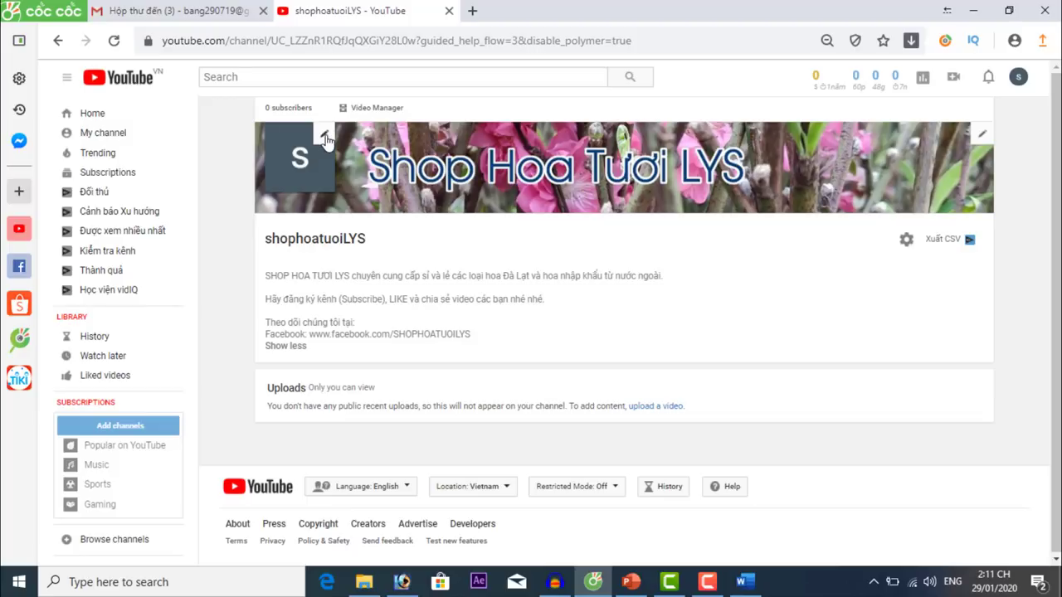
left_click(401, 582)
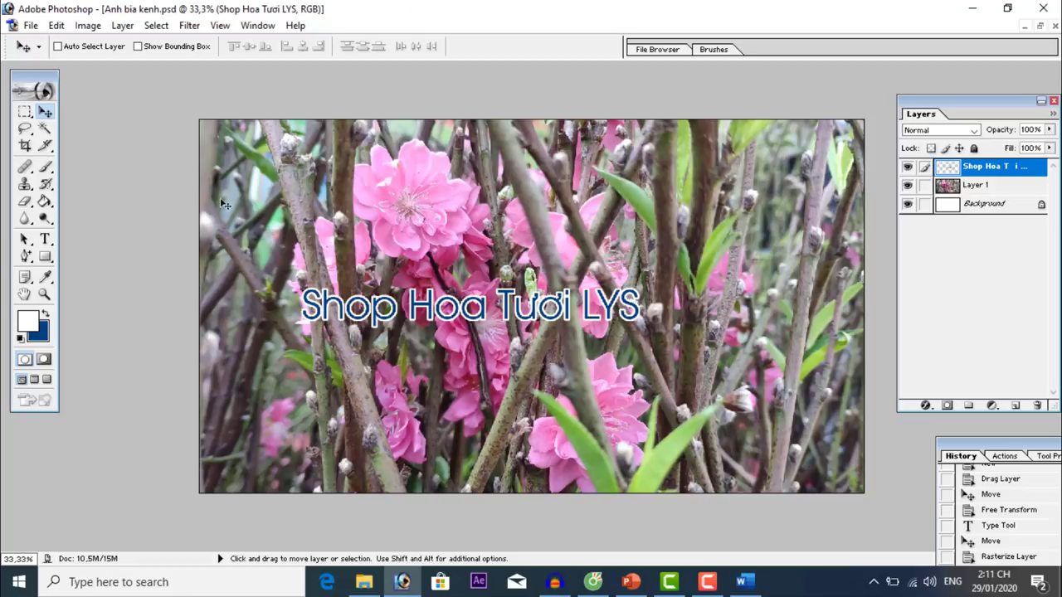
Create a new 250 × 250 px blank document.
left_click(31, 26)
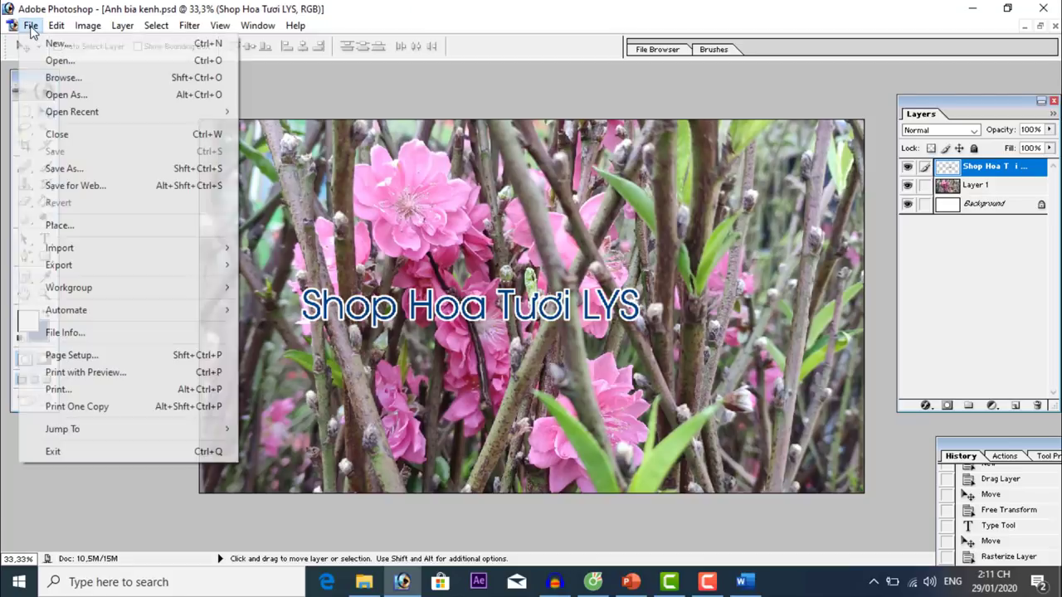
left_click(58, 45)
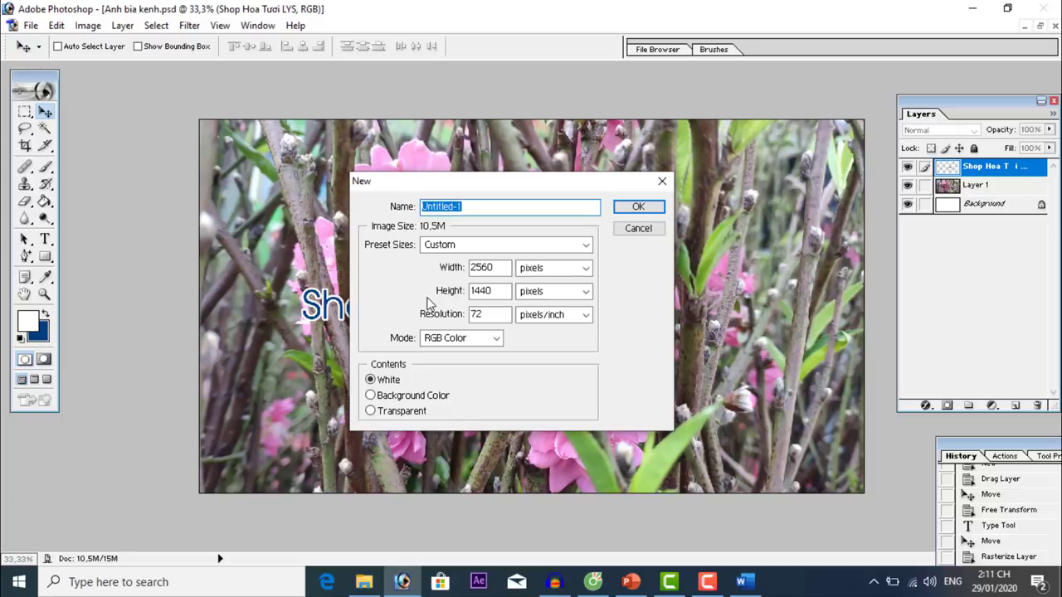
double_click(498, 266)
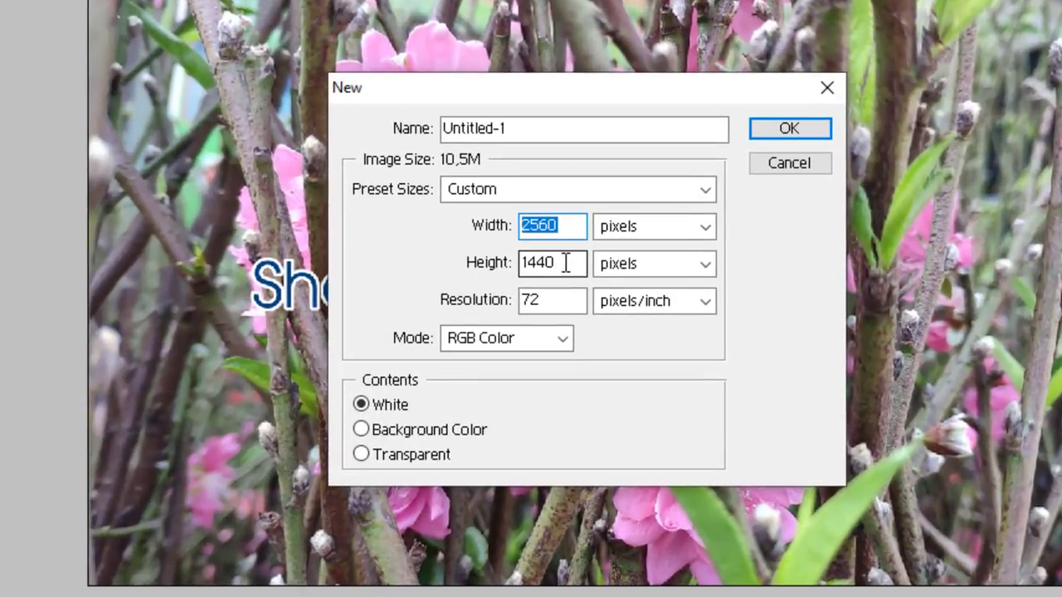
left_click_drag(565, 263, 511, 261)
left_click_drag(571, 225, 496, 224)
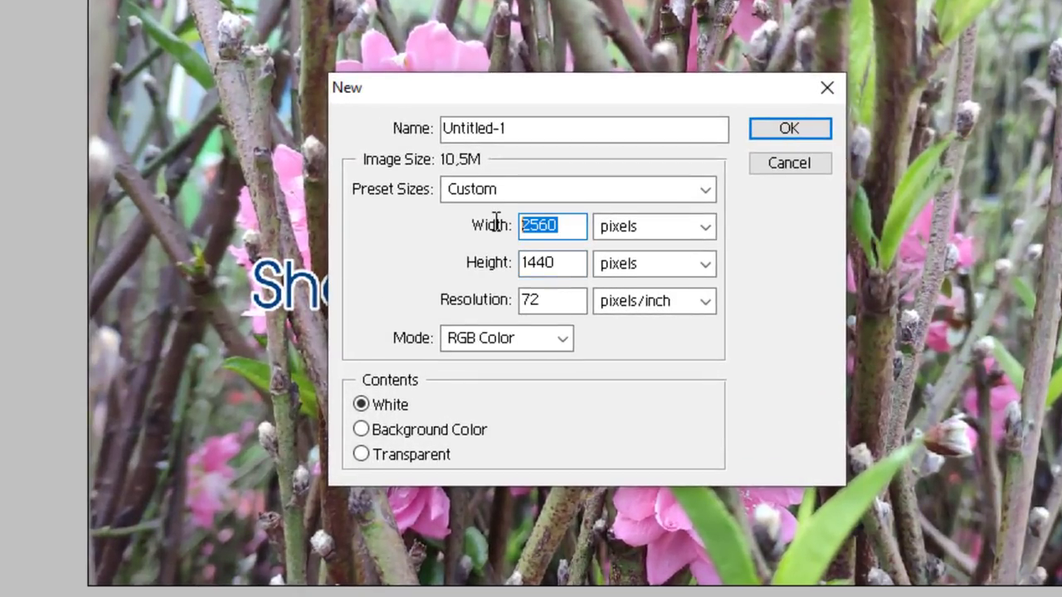
type("250")
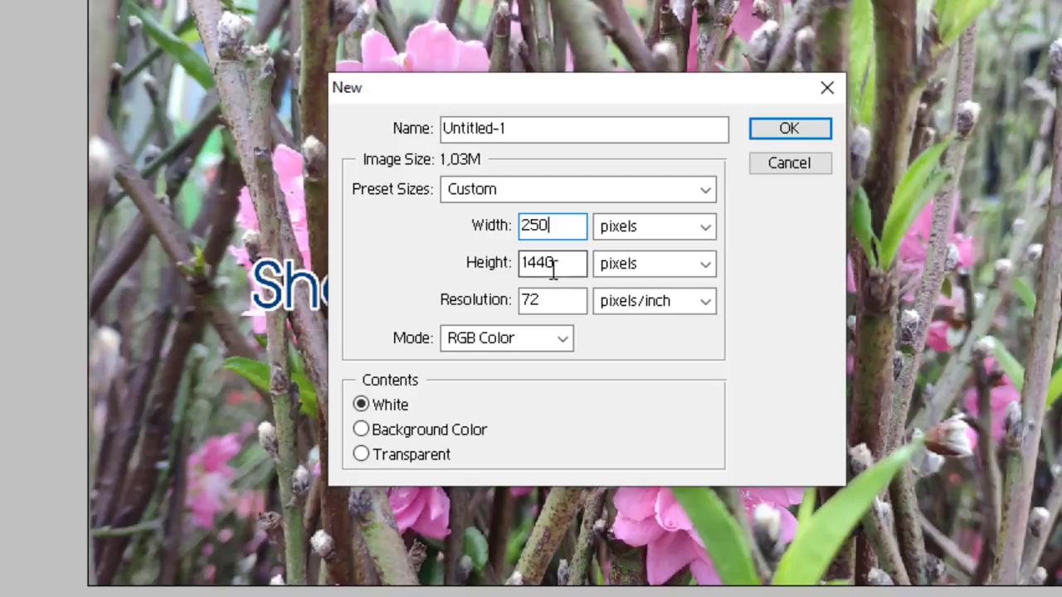
left_click_drag(554, 265, 467, 267)
type("250")
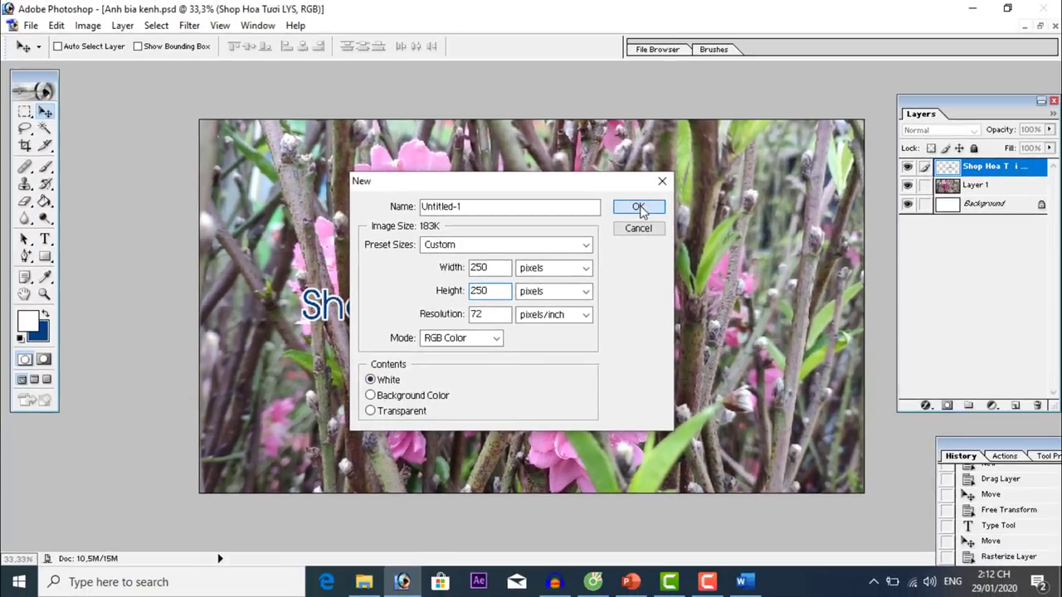
left_click(789, 127)
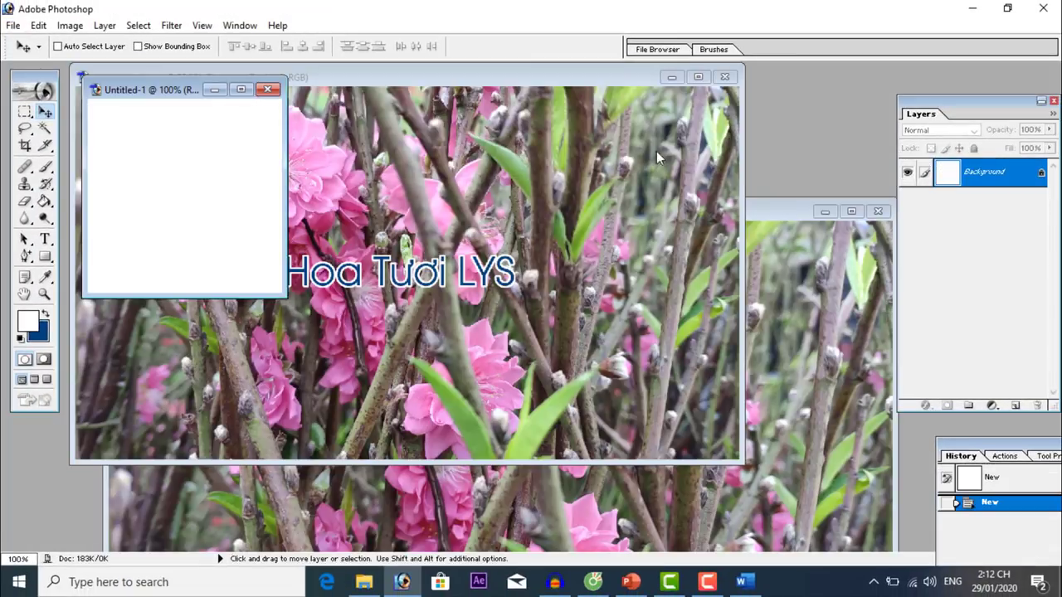
Close the banner and flower photo windows, maximize Untitled-1 and reset colours to black and white.
left_click(724, 76)
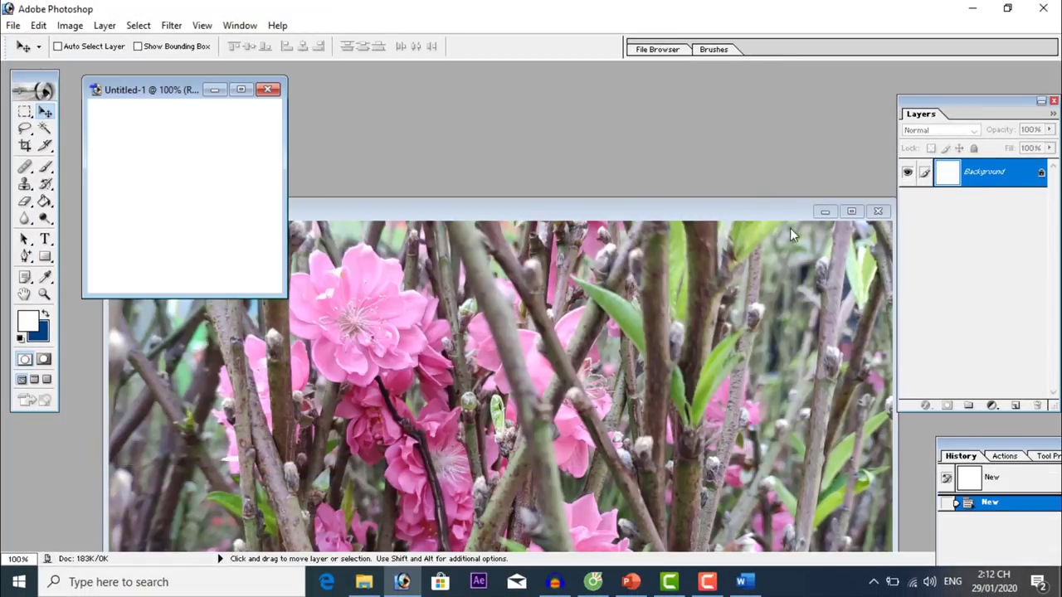
left_click(877, 212)
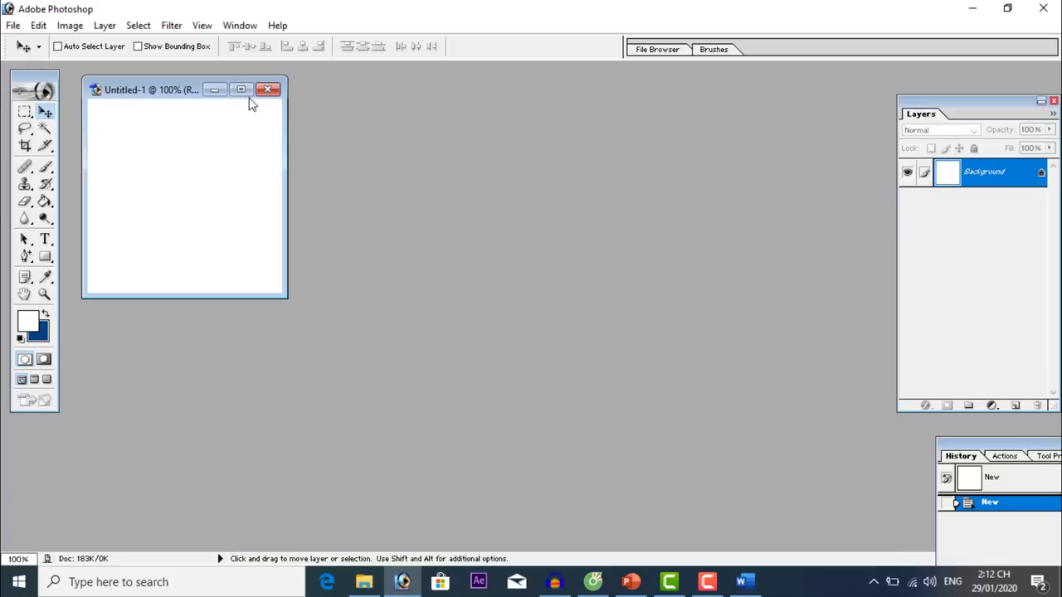
left_click(241, 89)
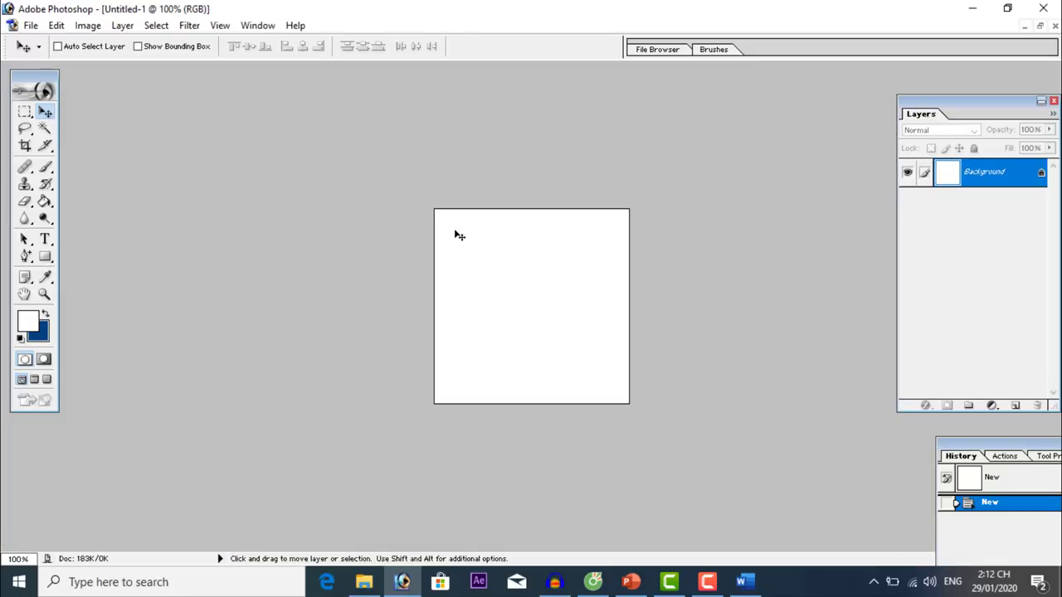
left_click(20, 340)
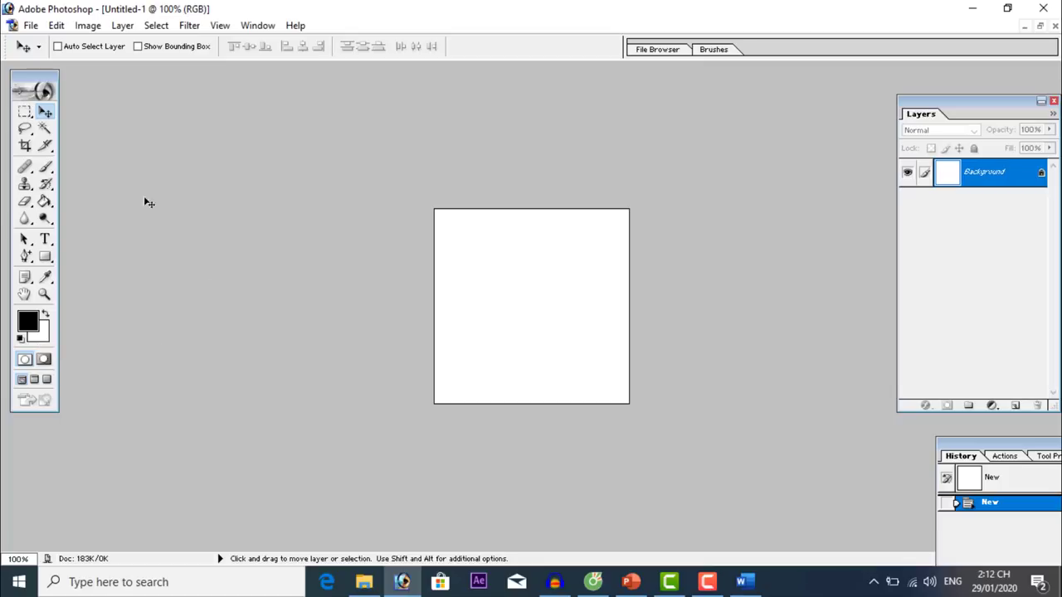
left_click(30, 25)
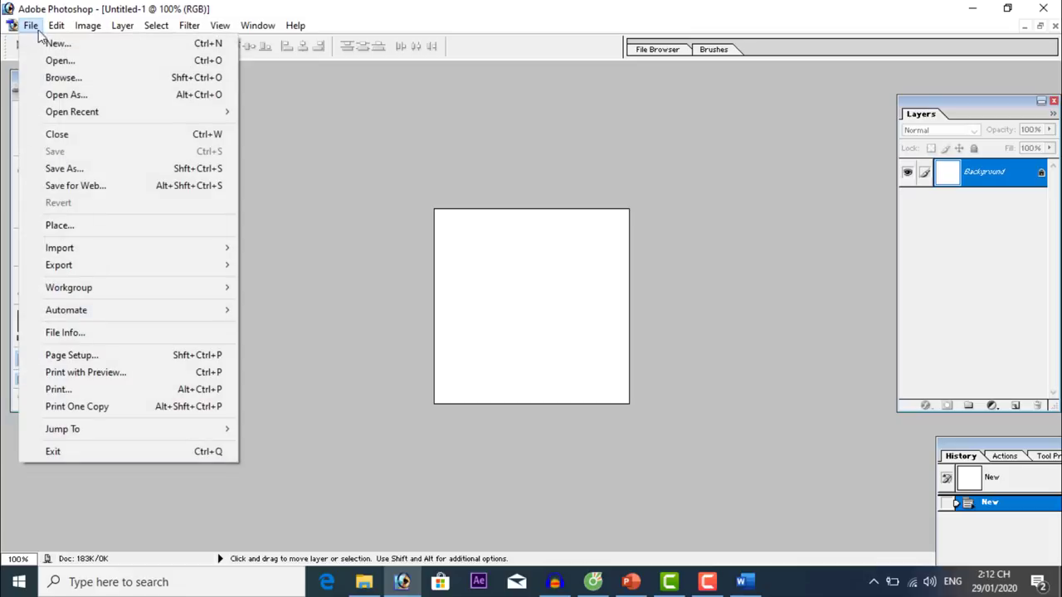
Open IMG_20200129_075334.jpg and drag the lily photo into a maximized Untitled-1 as Layer 1.
left_click(80, 67)
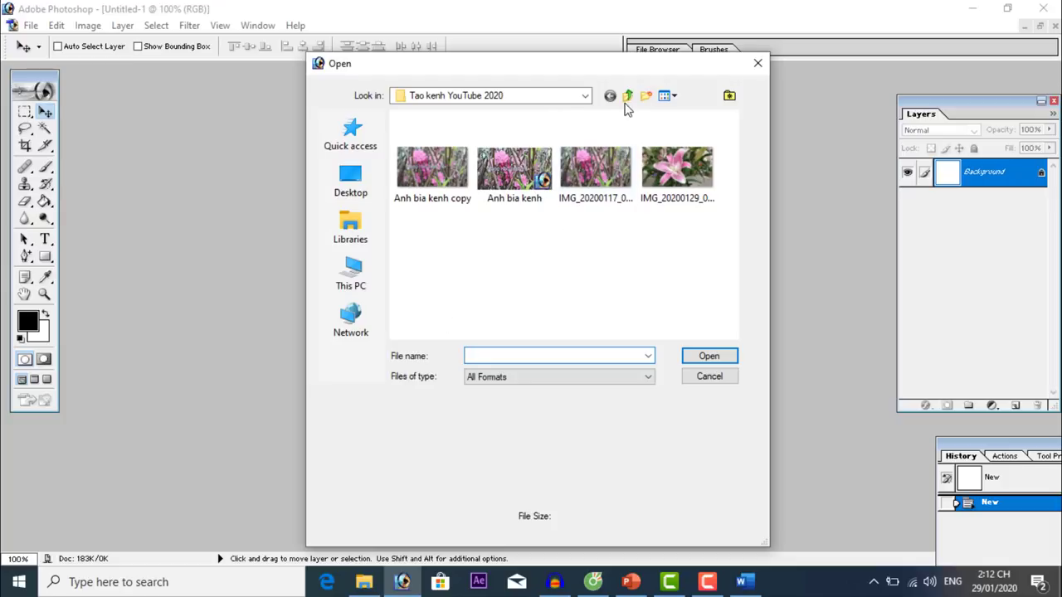
left_click(679, 181)
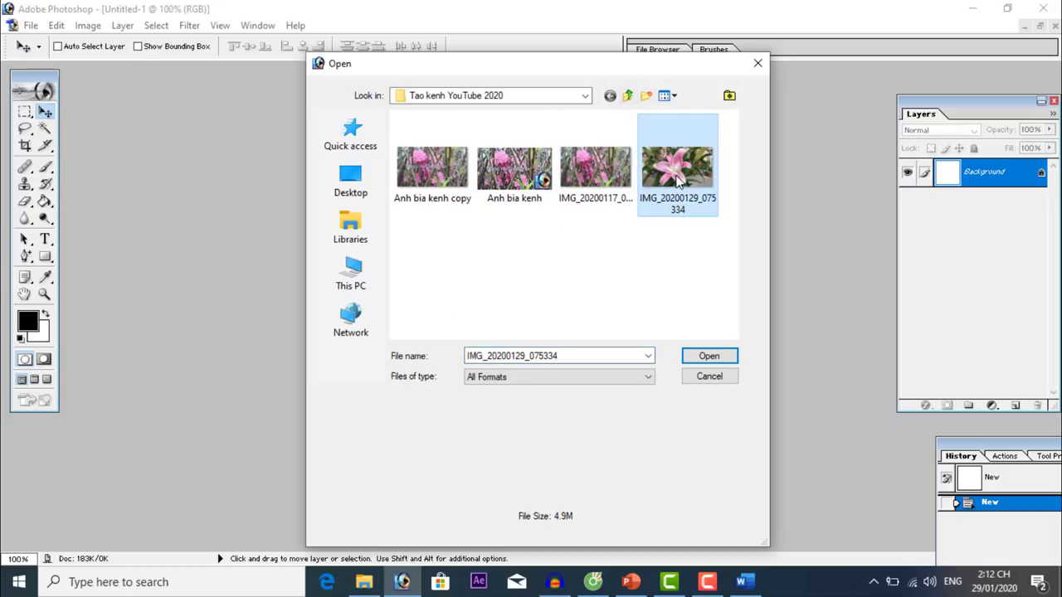
double_click(678, 179)
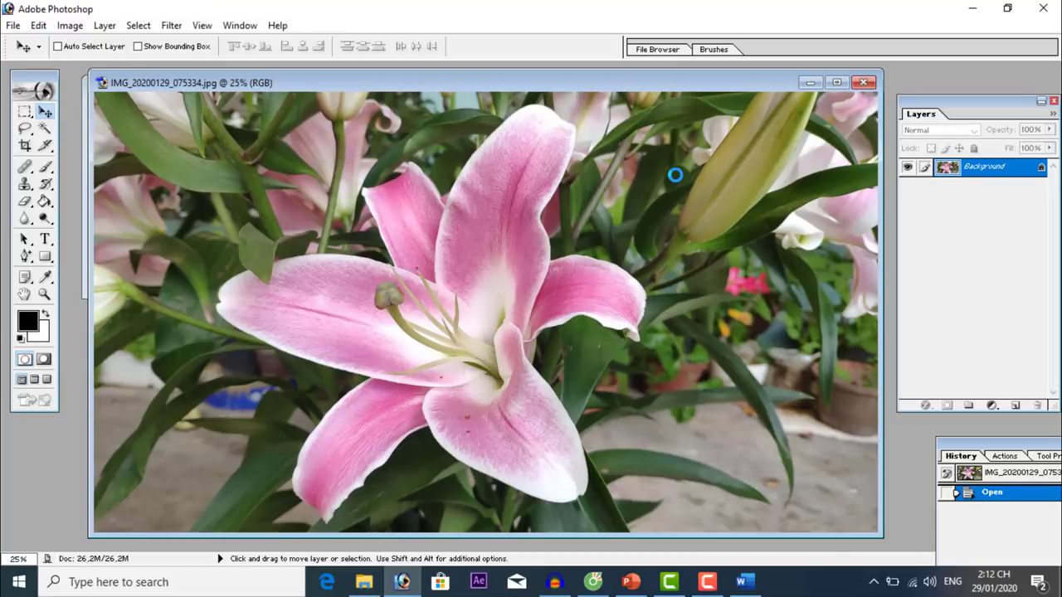
left_click_drag(651, 81, 644, 318)
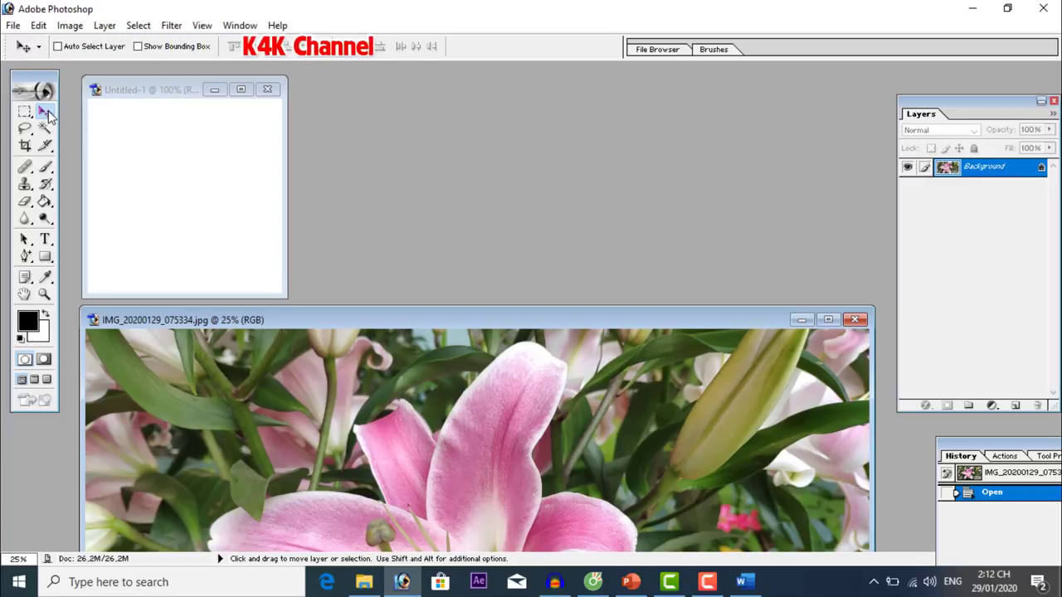
left_click_drag(320, 503, 194, 228)
left_click(241, 89)
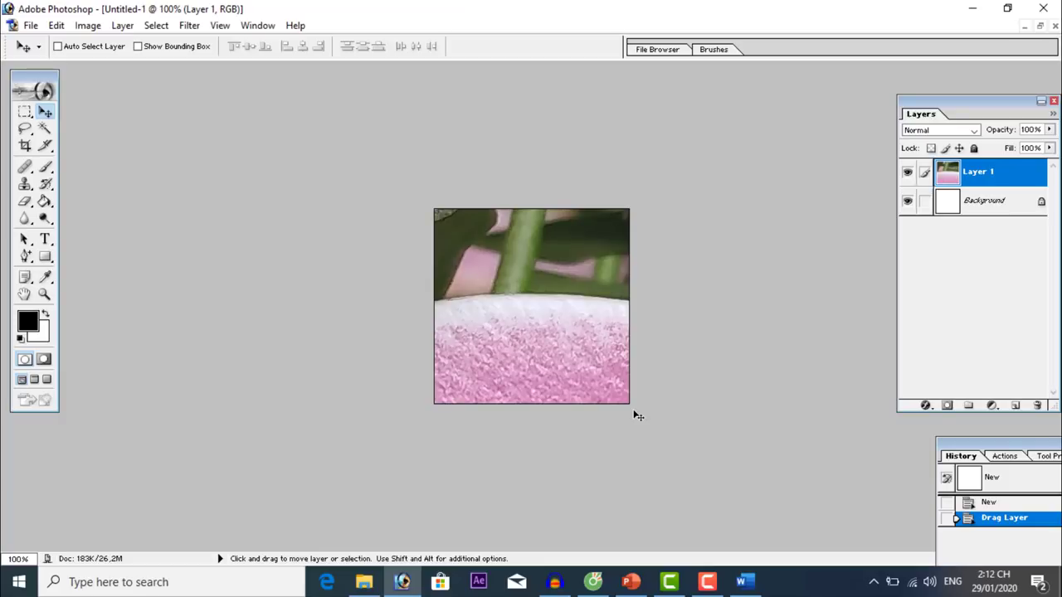
Scale the lily layer down with Free Transform to fit the 250 × 250 canvas and nudge it into place.
key("ctrl+t")
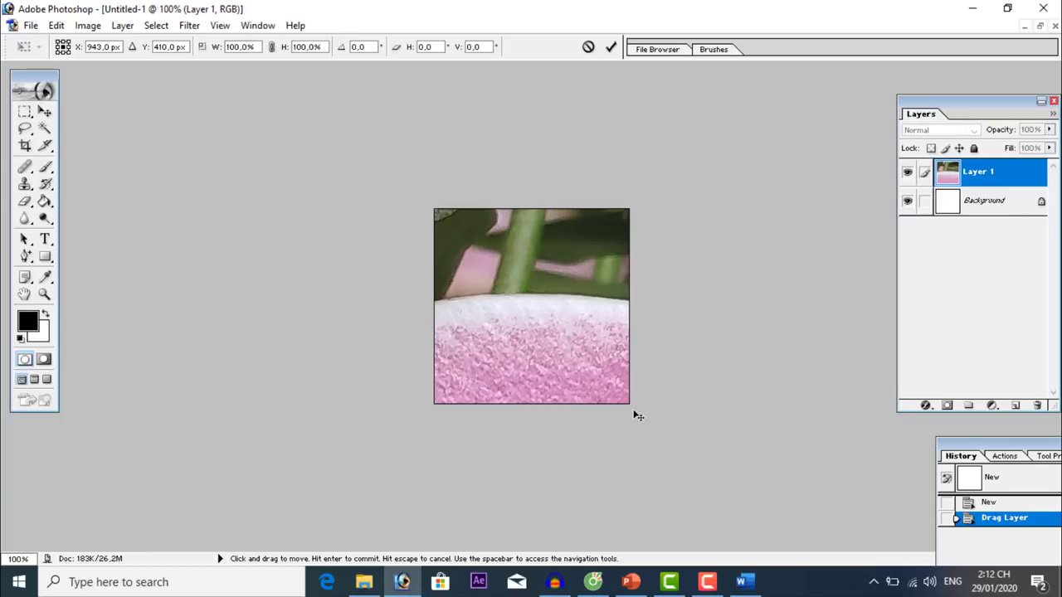
key("ctrl+minus")
key("ctrl+minus")
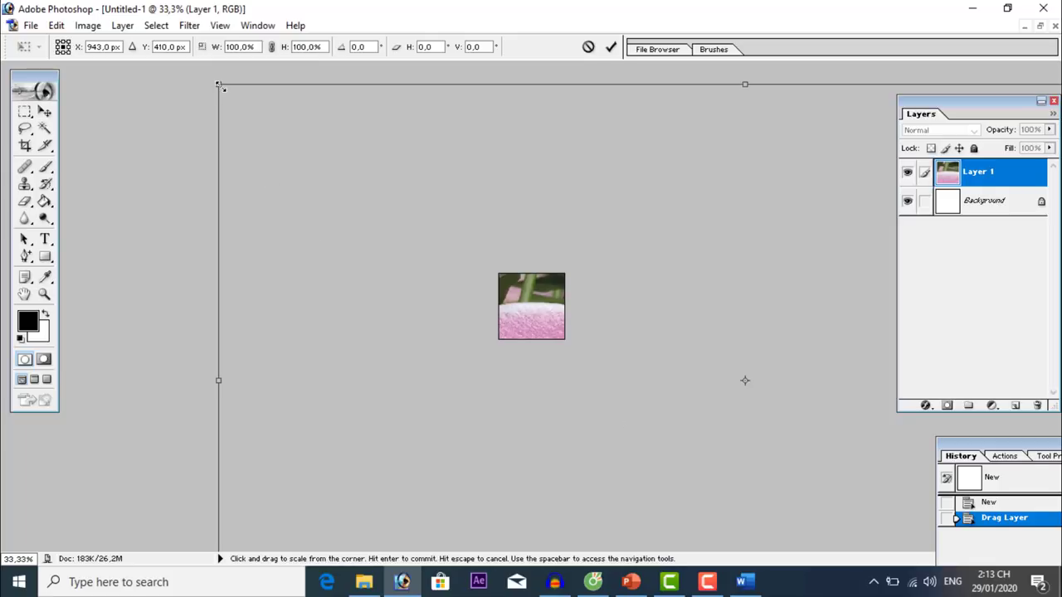
left_click_drag(218, 83, 821, 424)
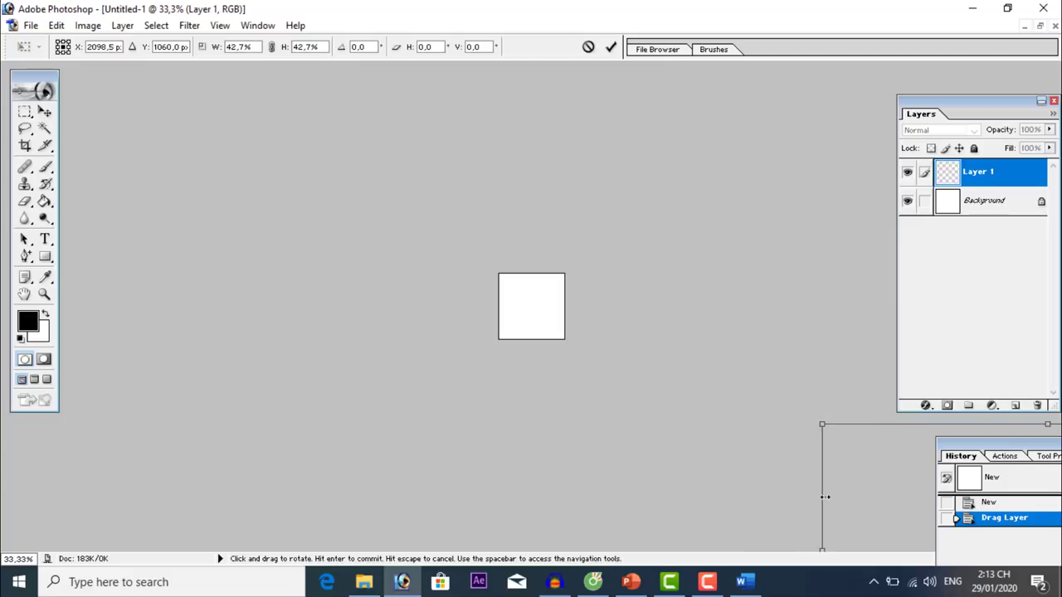
left_click_drag(836, 481, 505, 340)
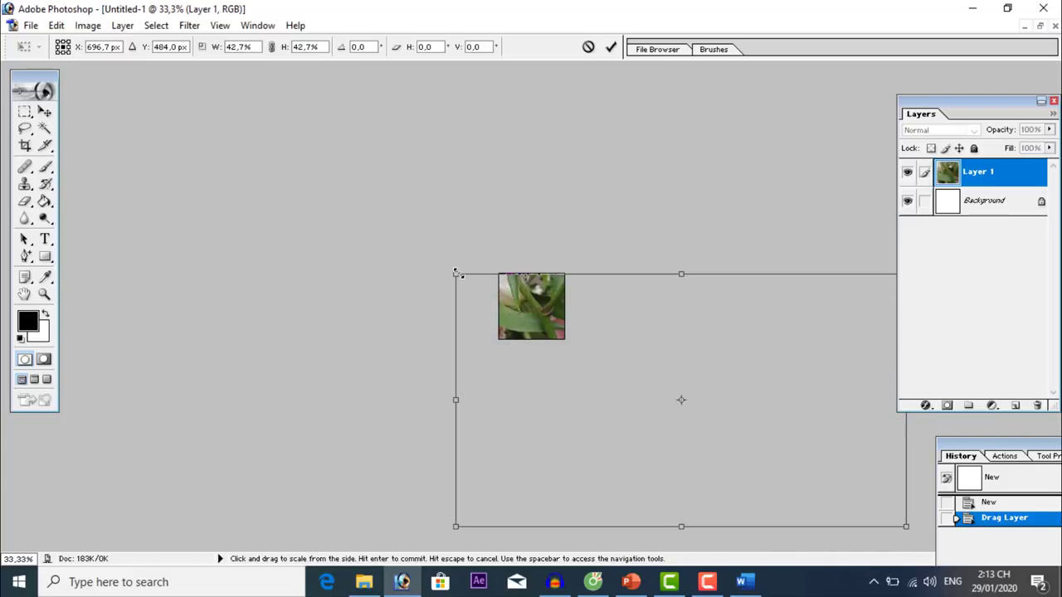
left_click_drag(455, 274, 500, 297)
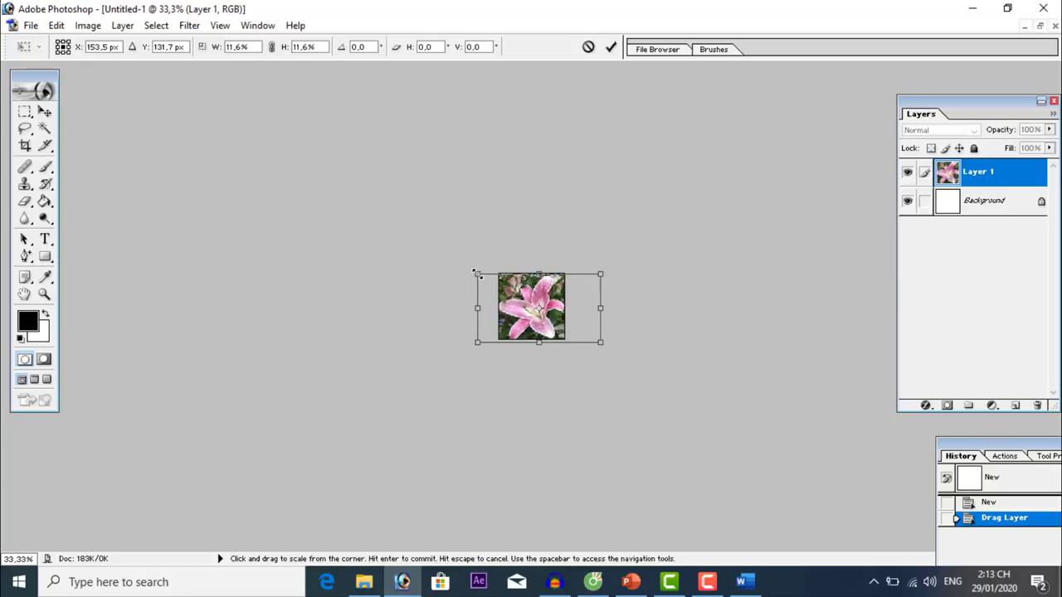
mouse_move(476, 273)
left_mouse_down()
mouse_move(498, 282)
mouse_move(472, 263)
left_mouse_up()
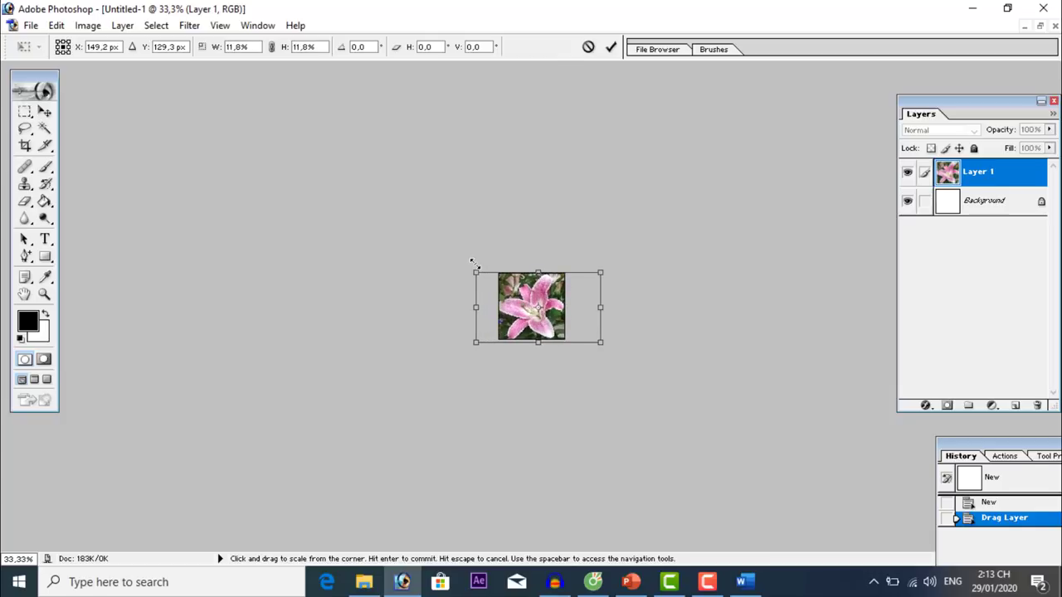
double_click(539, 309)
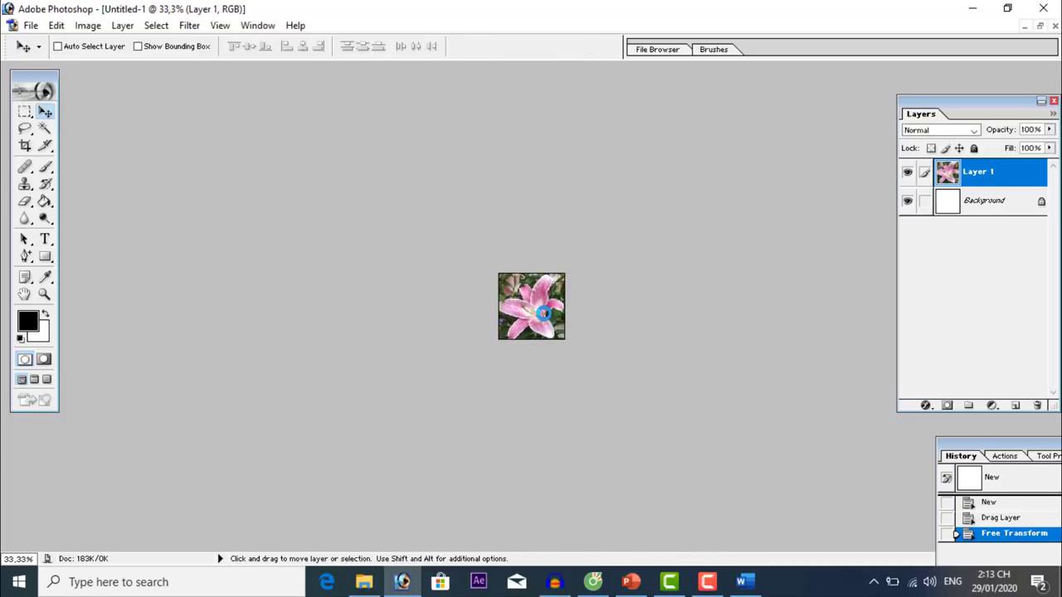
key("ctrl+plus")
key("ctrl+plus")
key("ctrl+plus")
key("ctrl+plus")
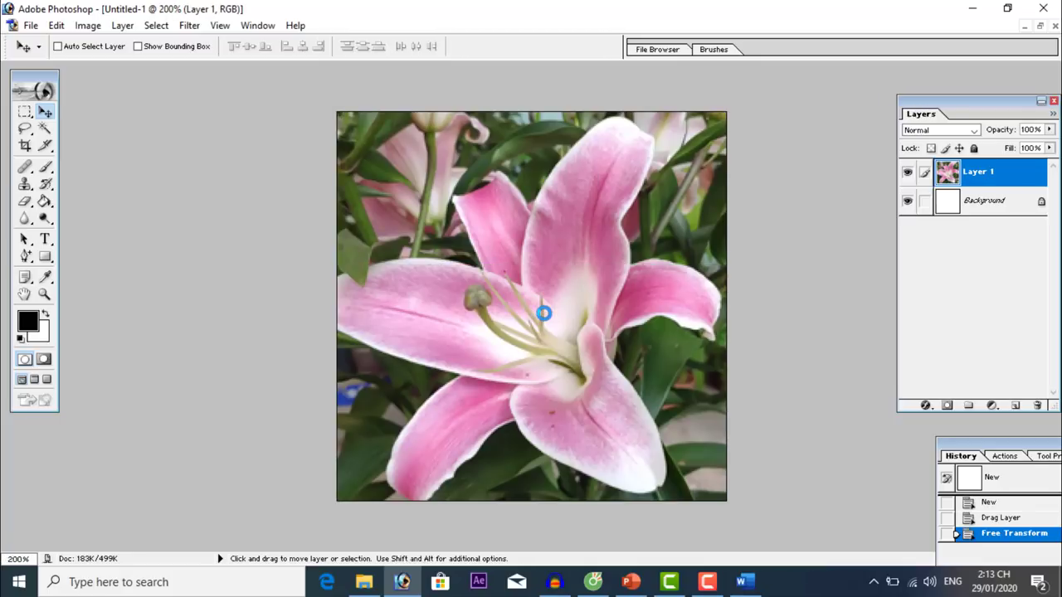
left_click_drag(543, 313, 564, 323)
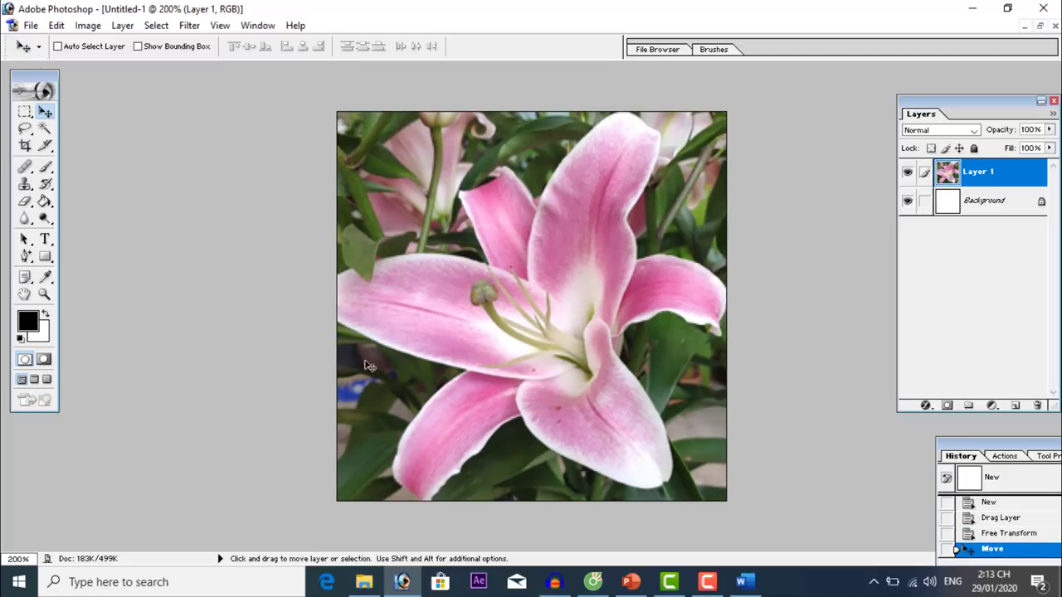
Add a LYS text box over the lily's centre and set its size to 60 pt.
left_click(45, 239)
left_click_drag(414, 270, 687, 390)
type("LY")
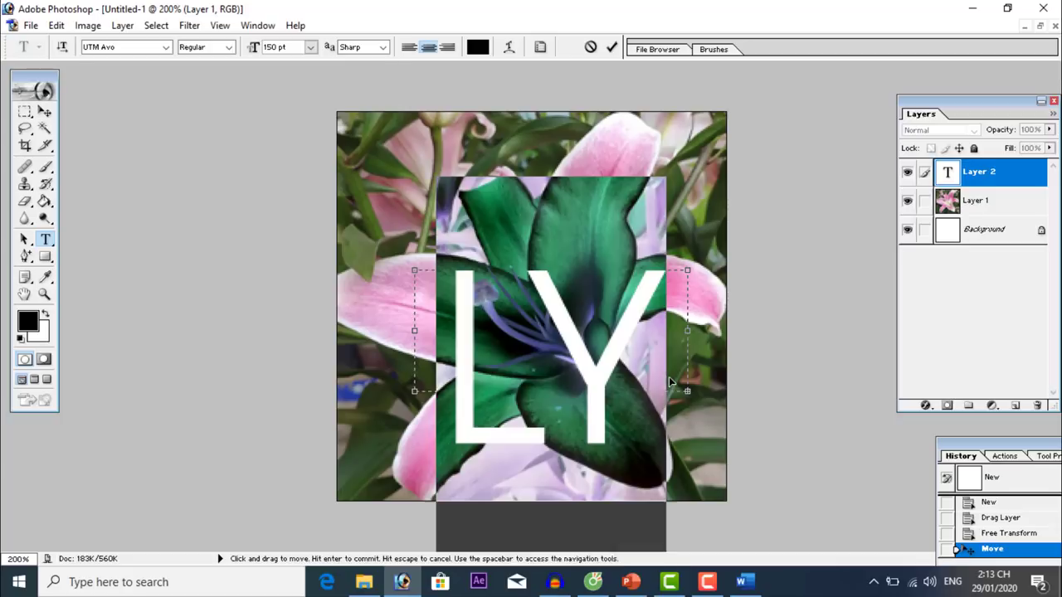
left_click(120, 45)
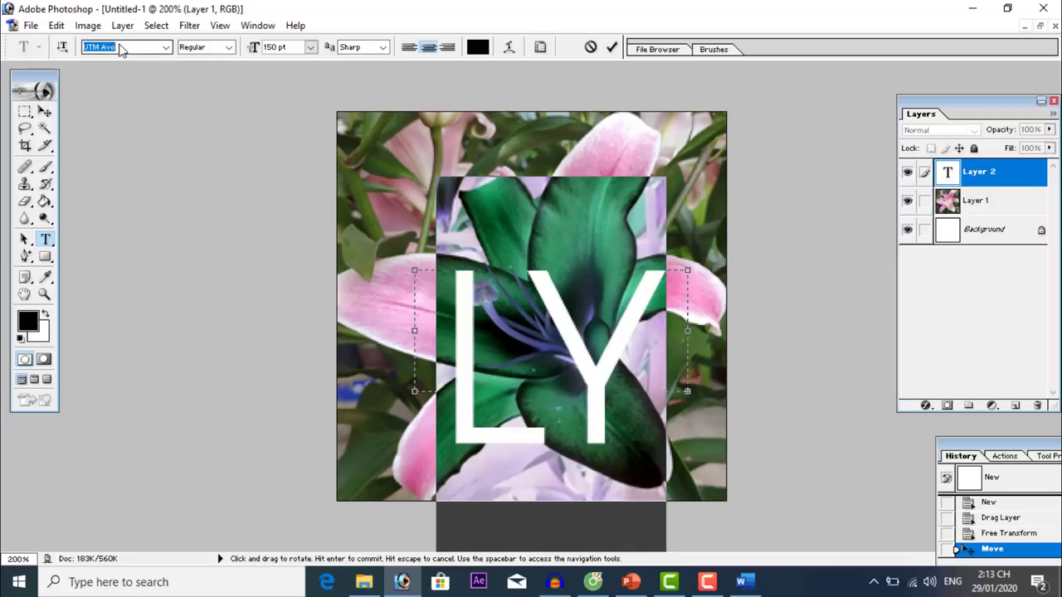
left_click(166, 47)
left_click(119, 191)
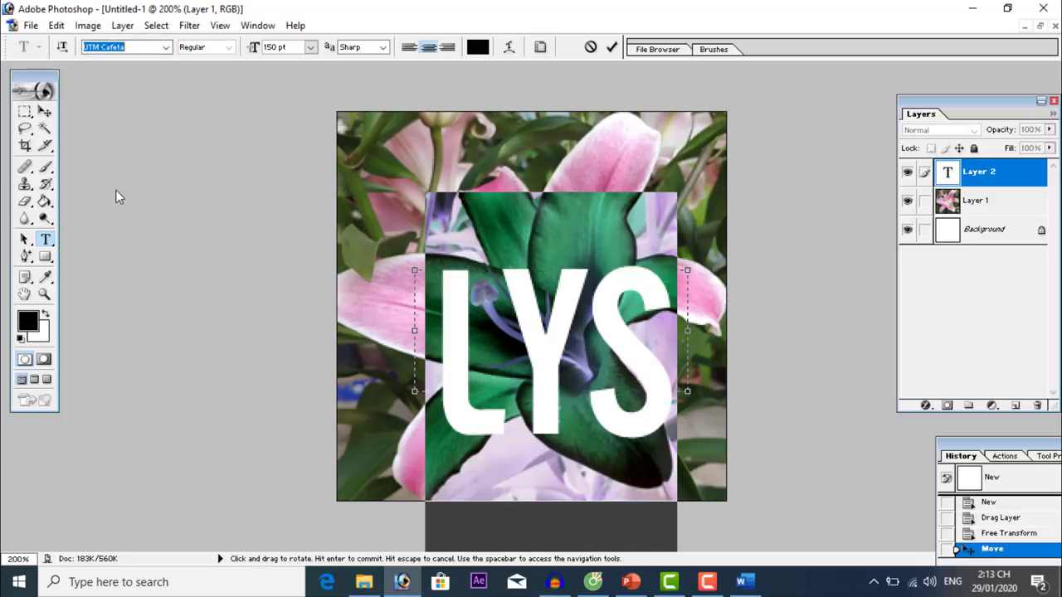
key("Down")
key("Down")
key("Down")
key("Down")
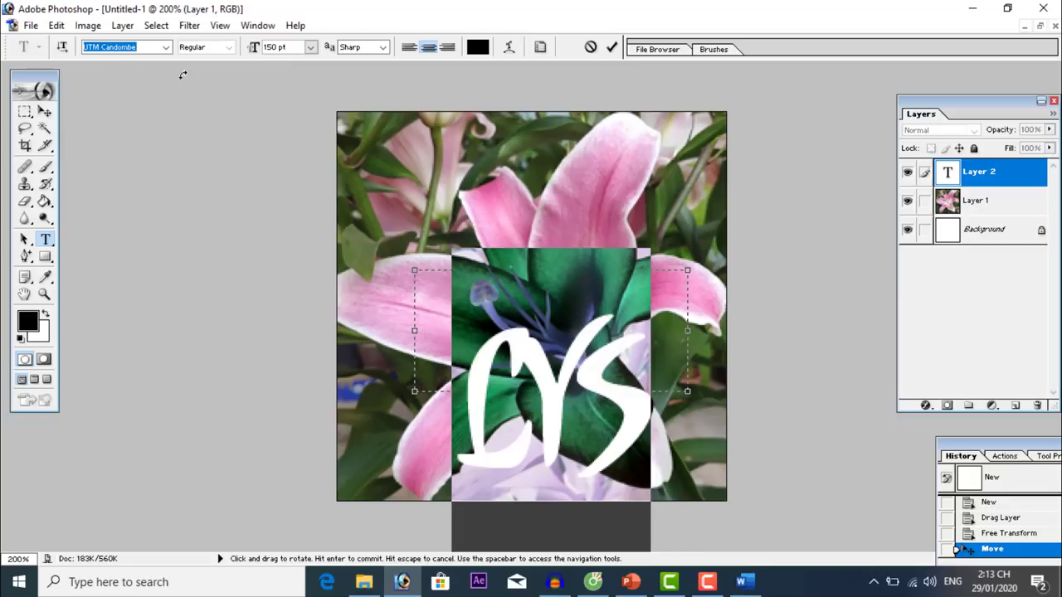
left_click(270, 49)
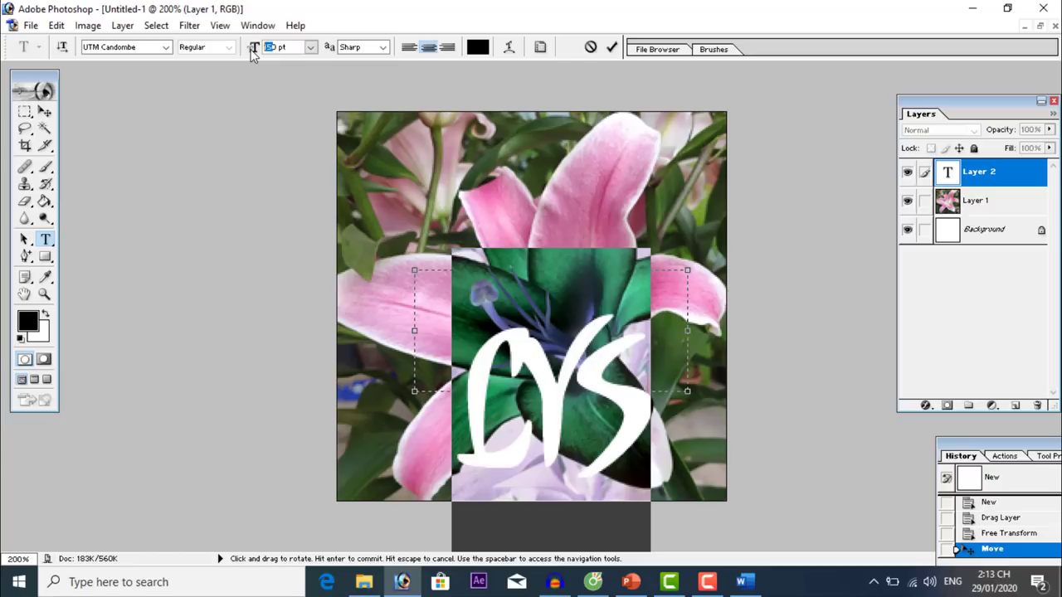
type("60")
key("Return")
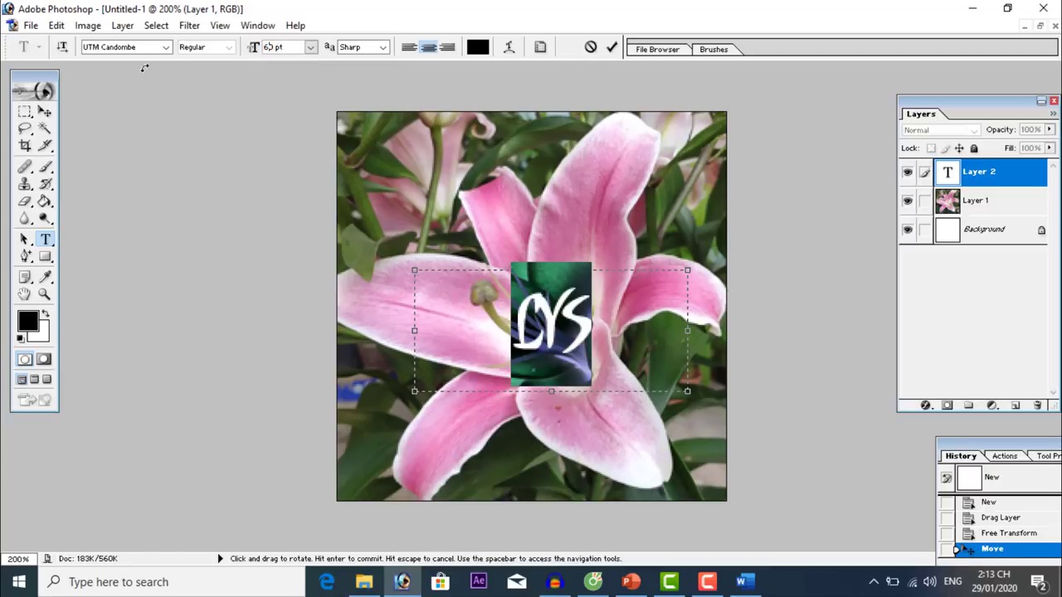
Set the LYS font to UTM Colossalis, commit the text and reposition it on the lily.
left_click(133, 47)
key("Down")
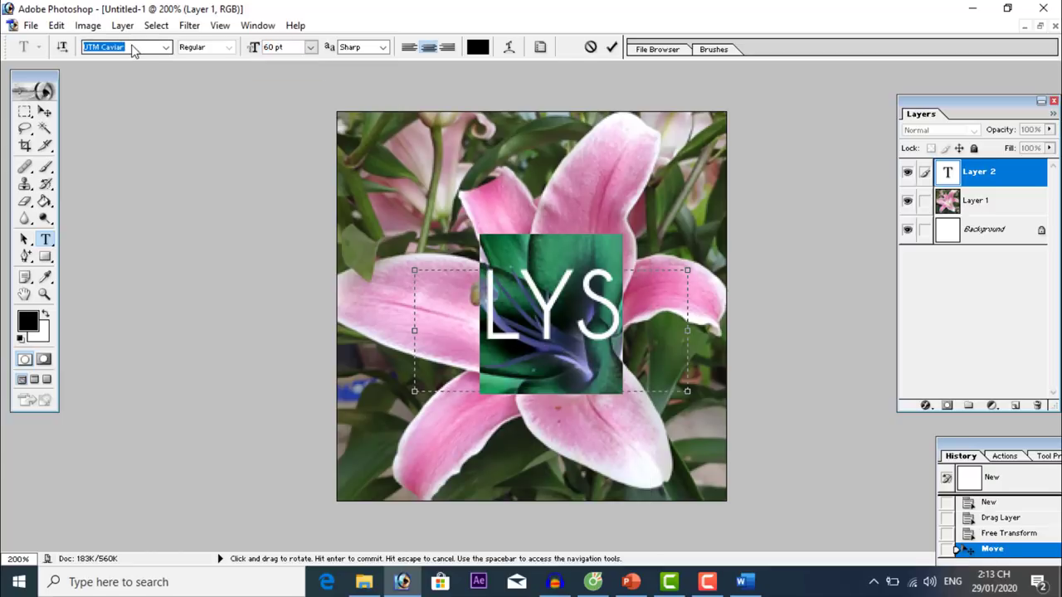
key("Down")
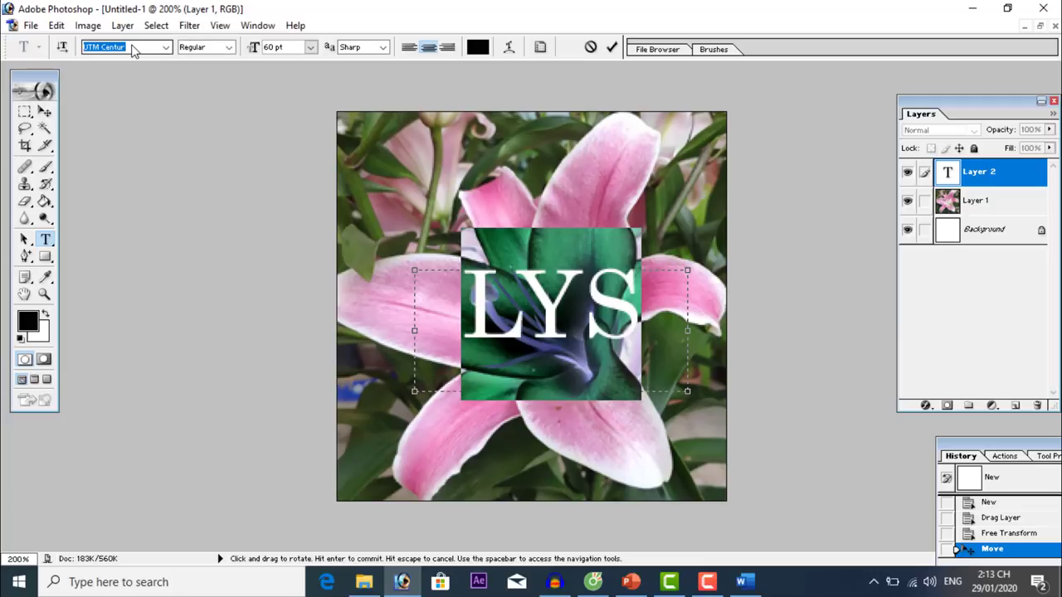
key("Down")
key("Down")
key("Down")
key("Down")
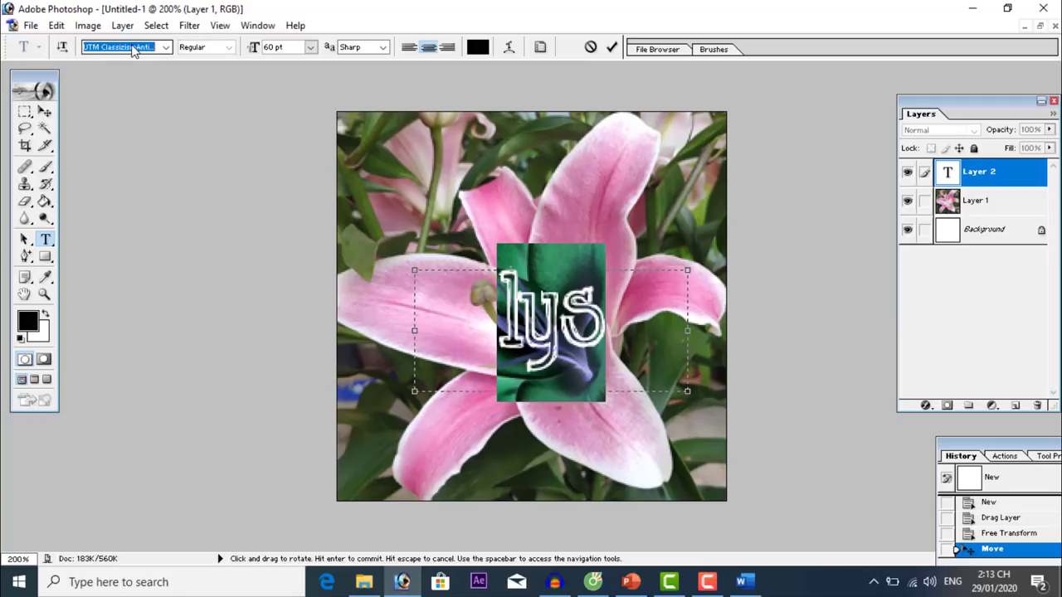
key("Down")
key("Down")
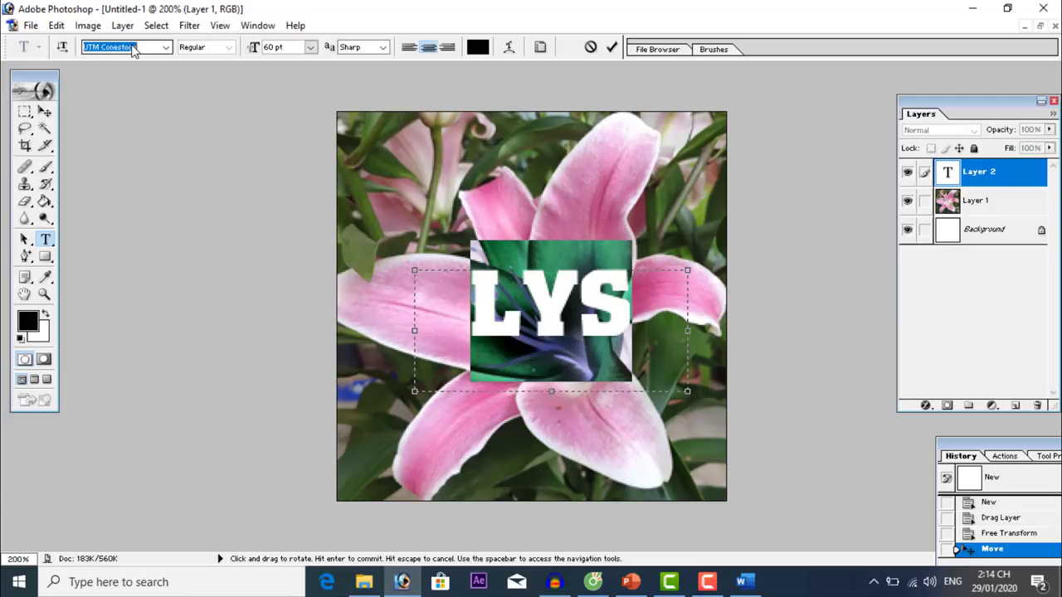
key("Down")
key("Up")
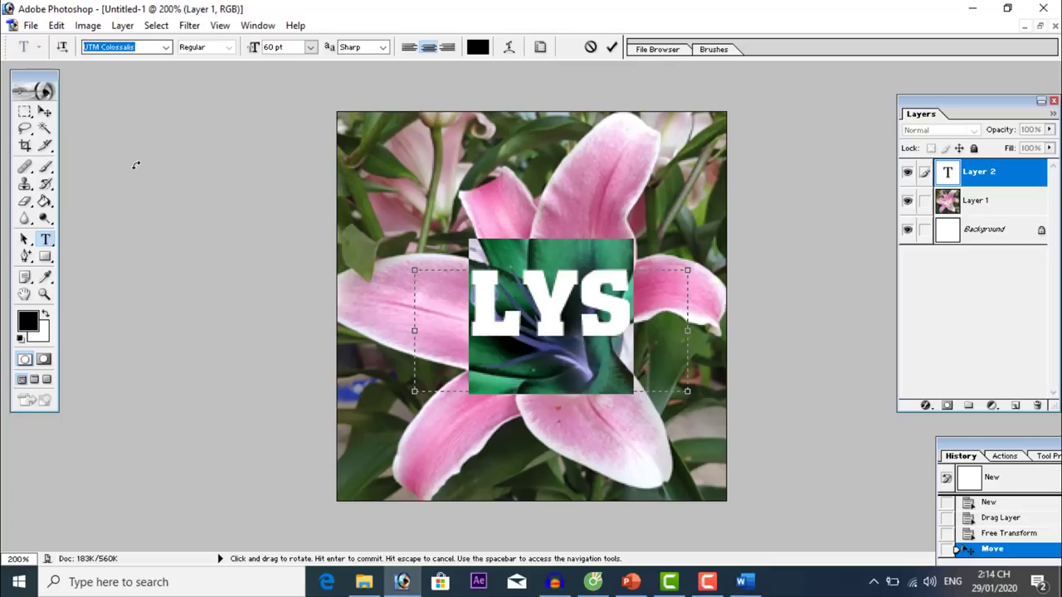
left_click(45, 112)
left_click_drag(560, 312, 550, 331)
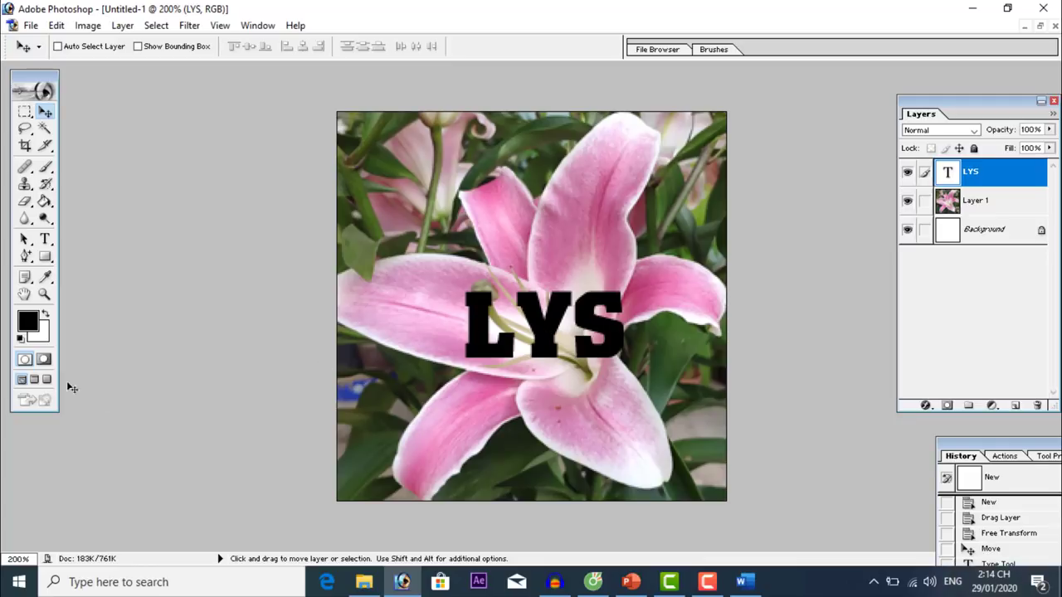
Pick dark blue as the foreground colour and apply it to the LYS letters.
left_click(29, 323)
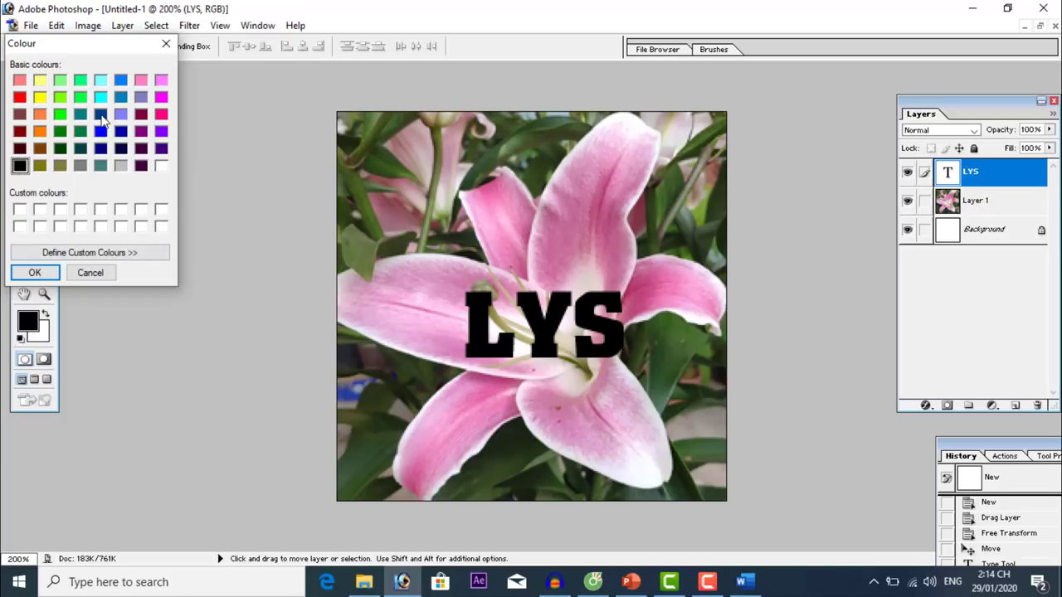
left_click(101, 115)
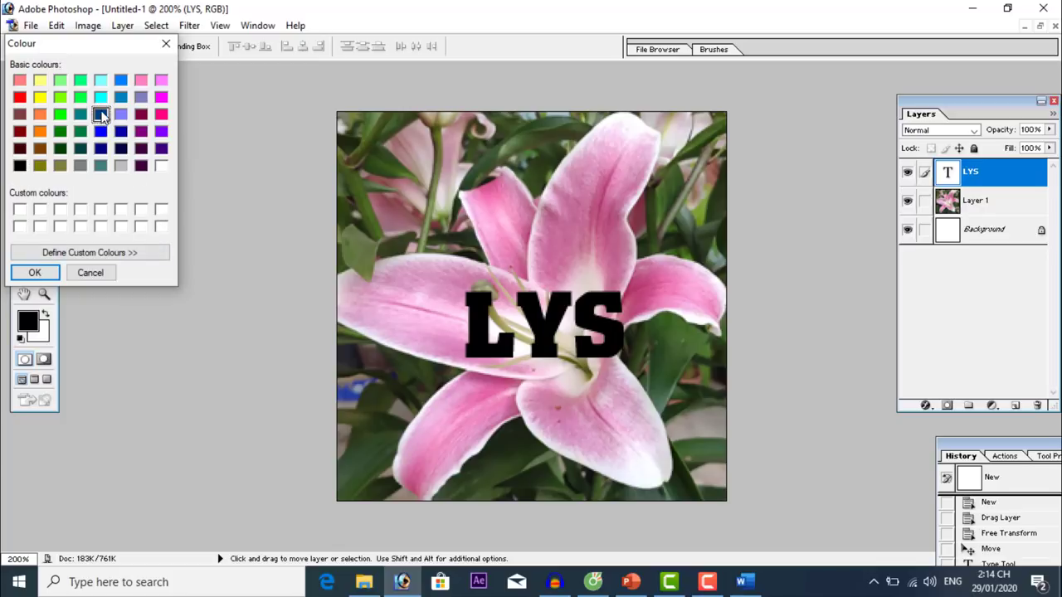
left_click(35, 273)
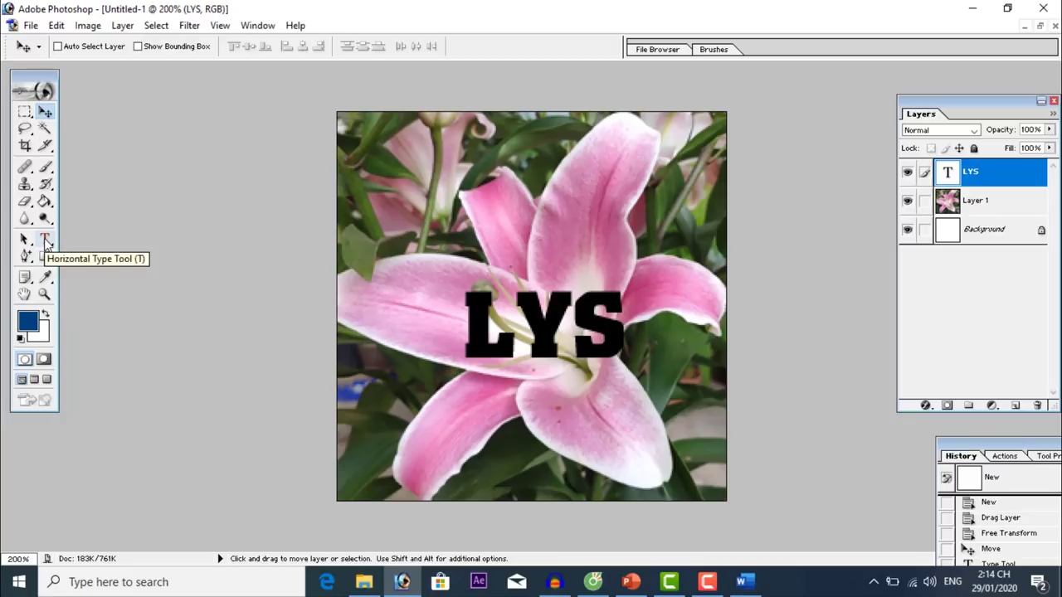
left_click(45, 240)
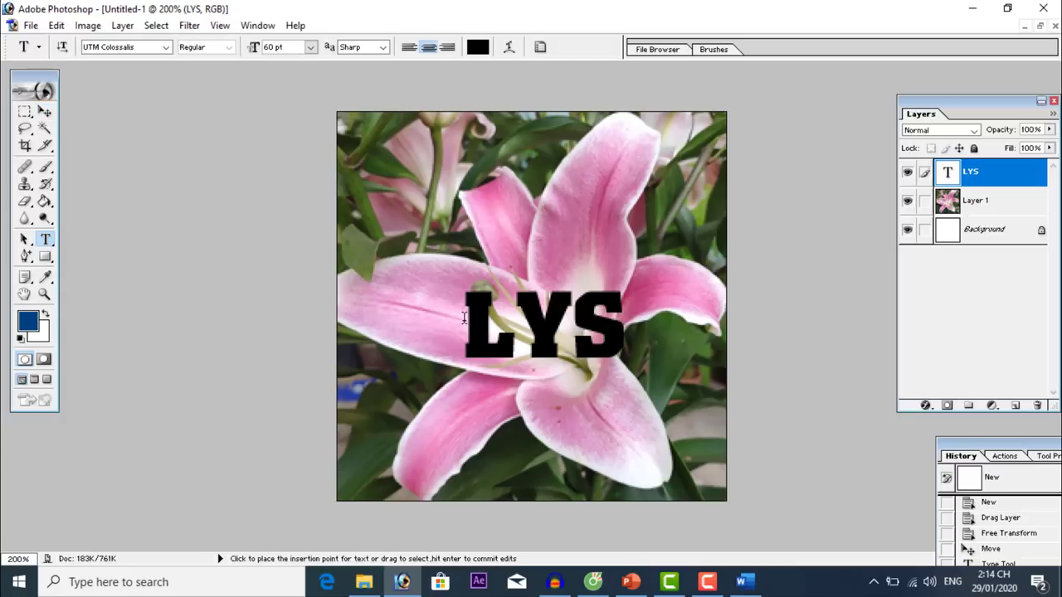
left_click_drag(464, 317, 611, 325)
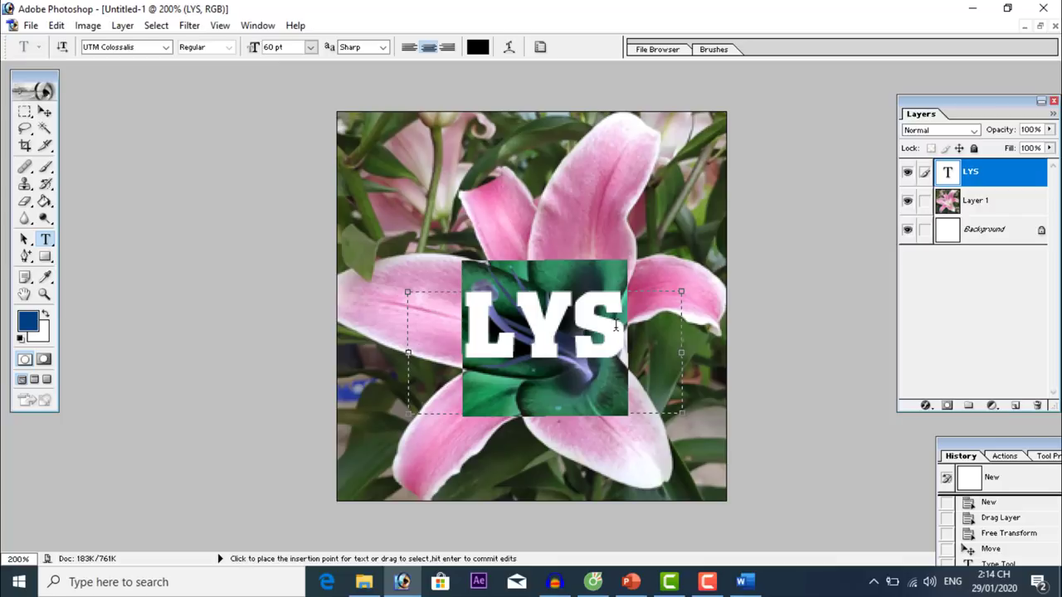
left_click(45, 316)
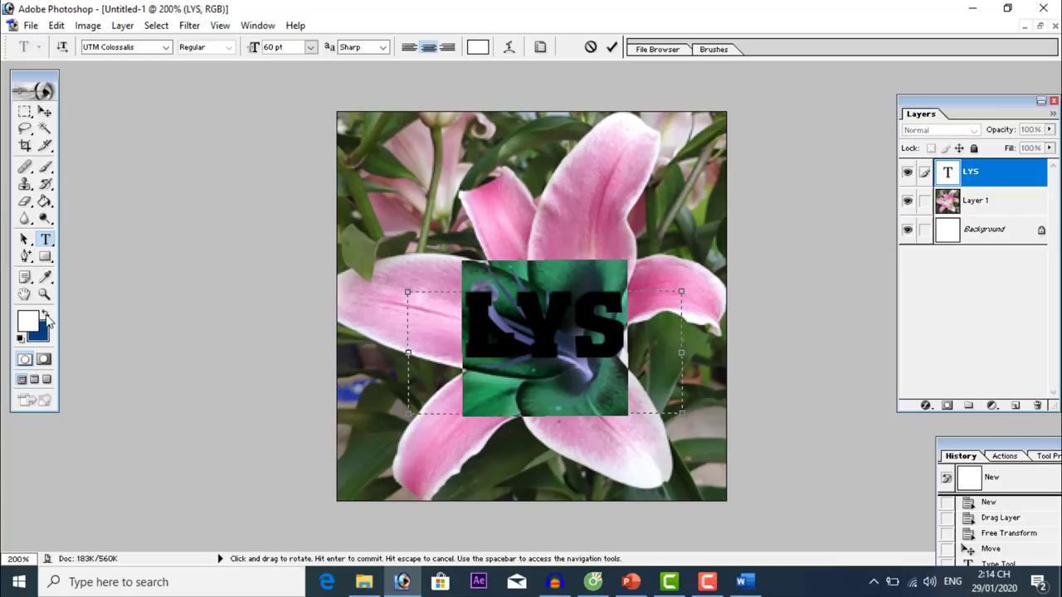
left_click(46, 319)
left_click(501, 384)
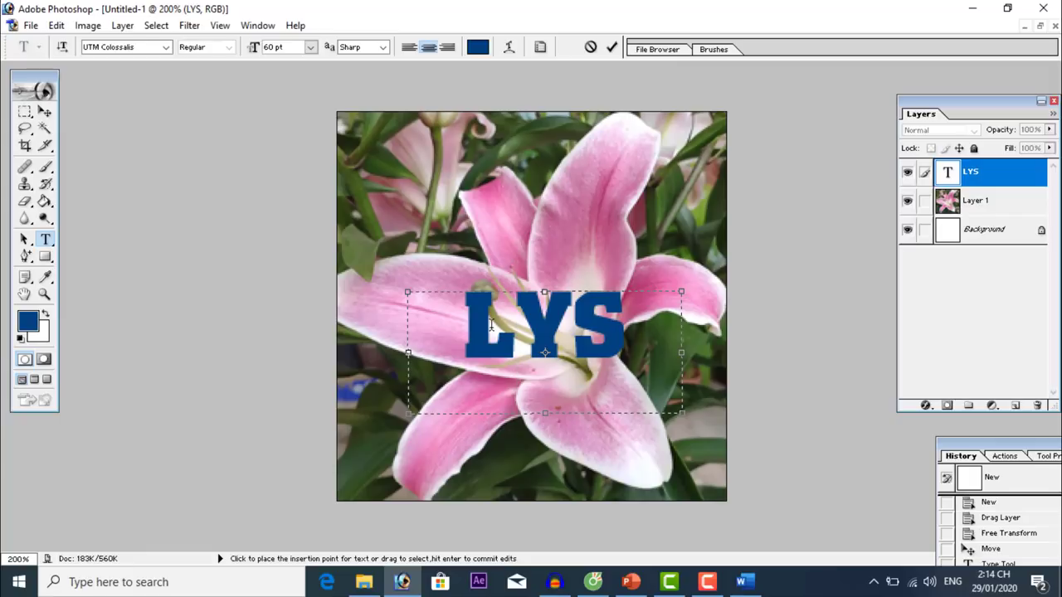
left_click(44, 111)
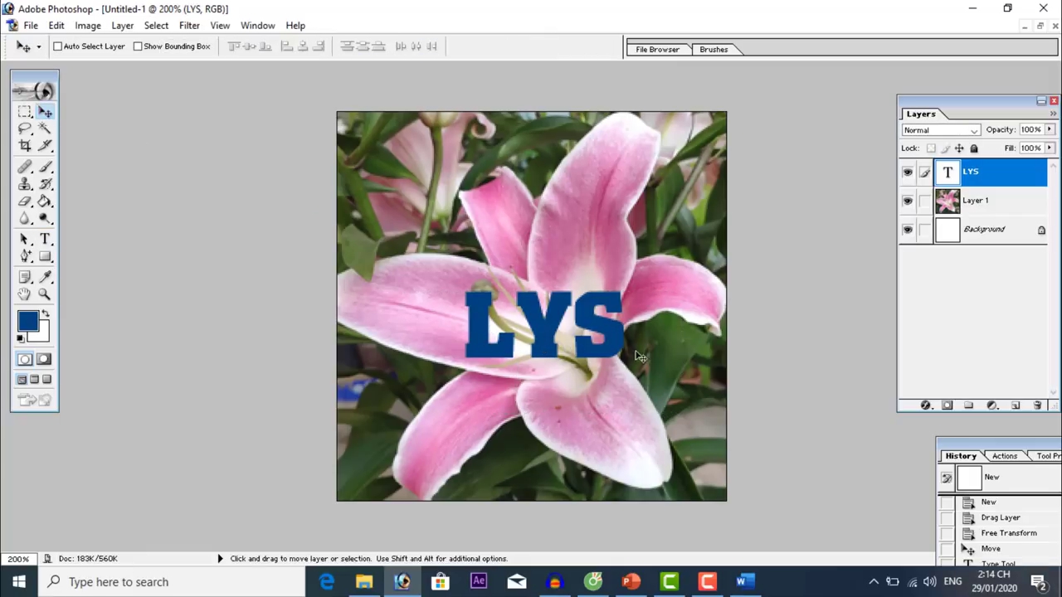
Nudge the LYS text, rasterize its layer and select the letter outlines.
left_click_drag(621, 343, 617, 341)
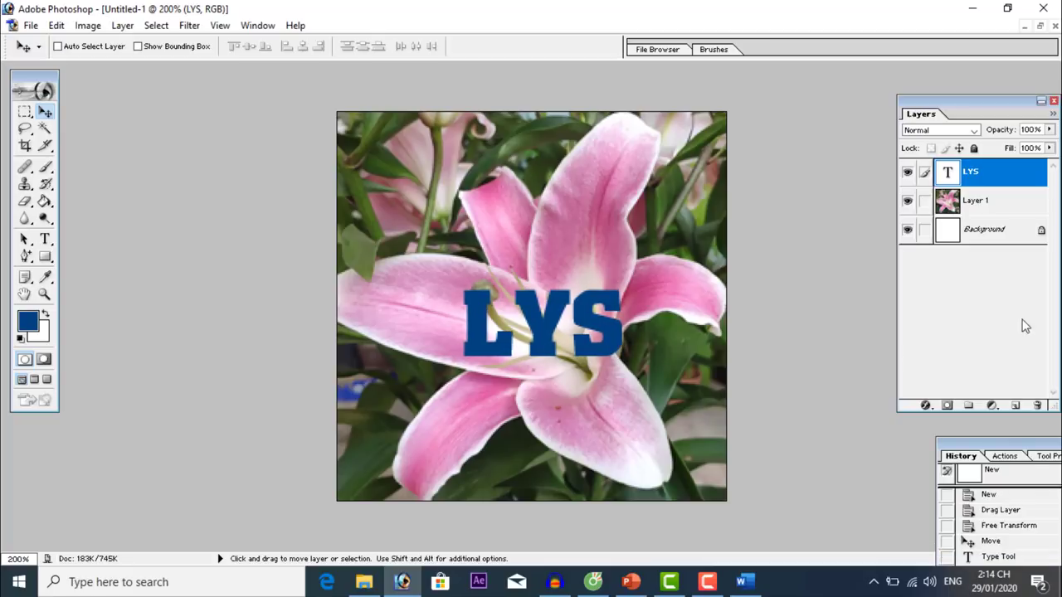
right_click(997, 177)
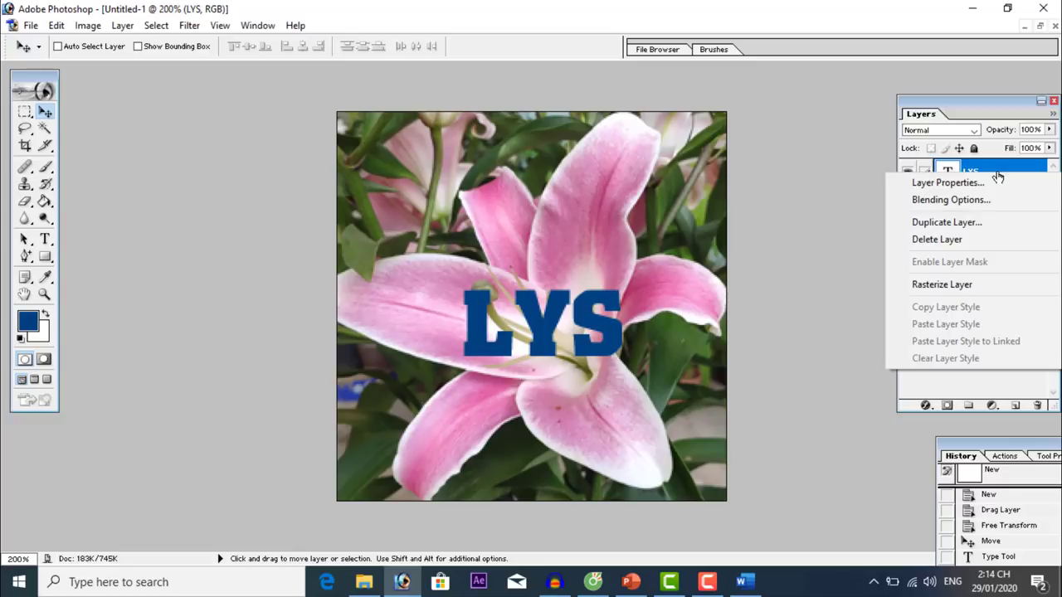
left_click(996, 284)
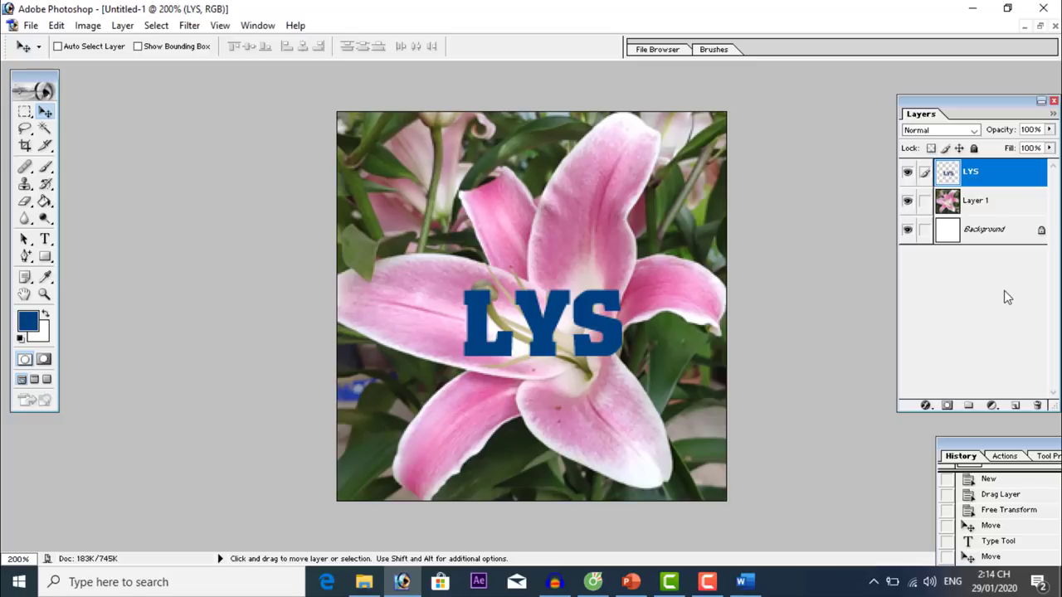
left_click(998, 174, "ctrl")
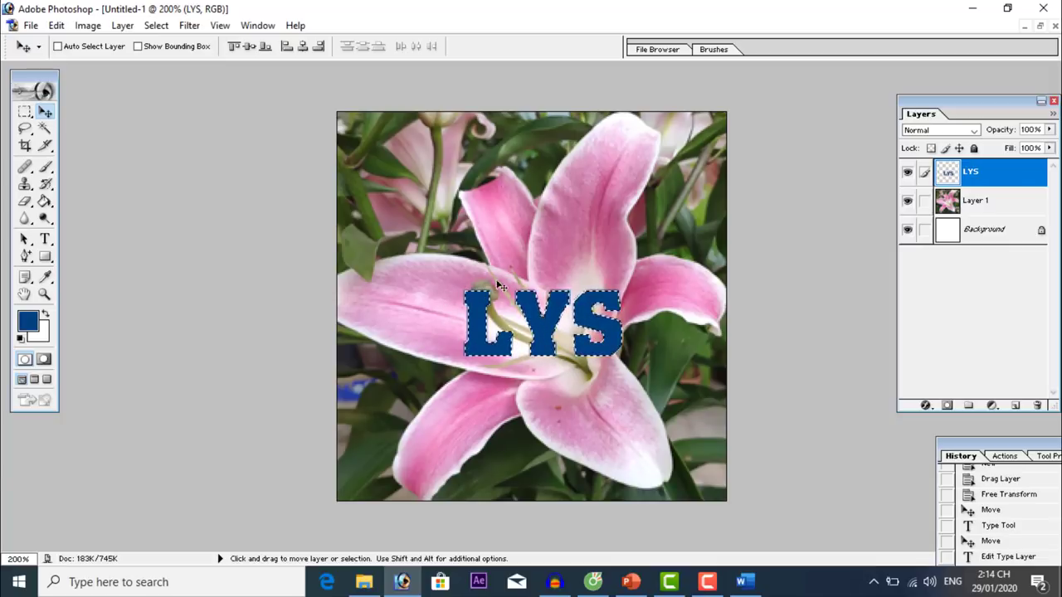
Stroke the LYS selection with a 5 px white outline outside the letters, then nudge it up-left.
left_click(47, 319)
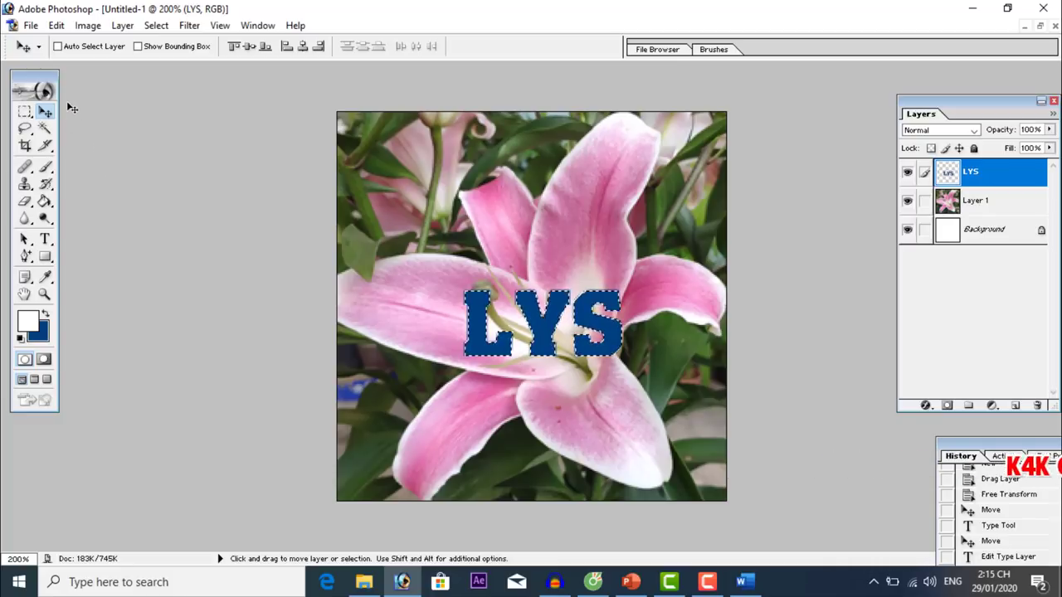
left_click(57, 25)
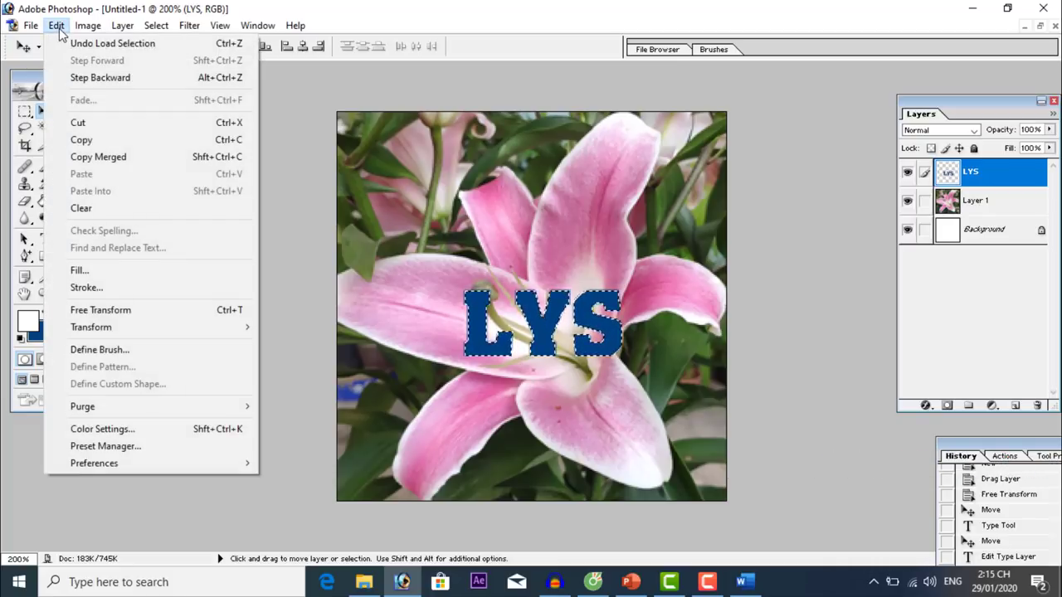
left_click(126, 288)
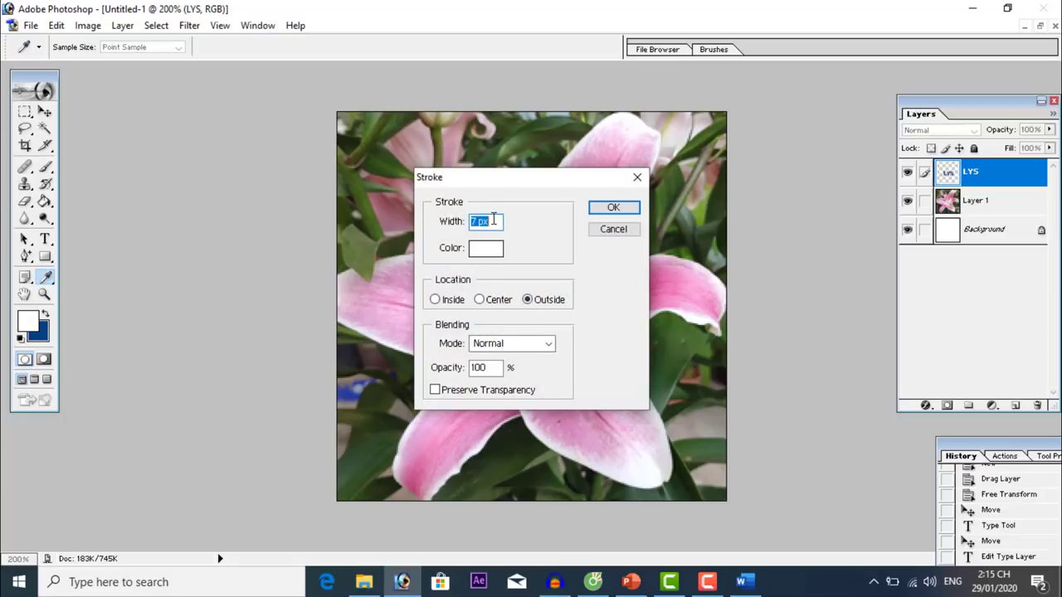
type("5")
left_click(527, 299)
left_click(618, 209)
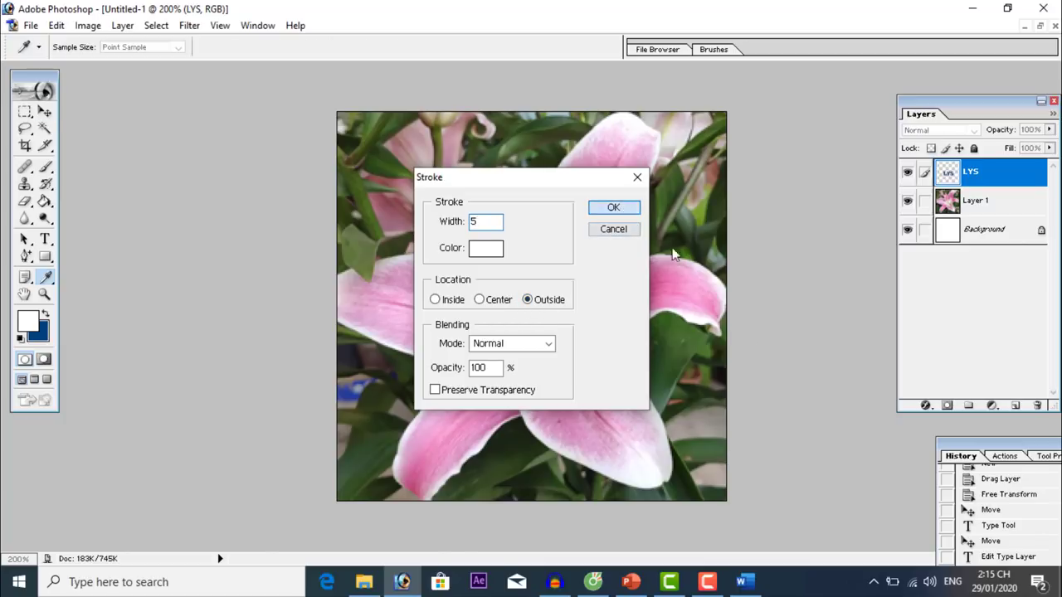
key("v")
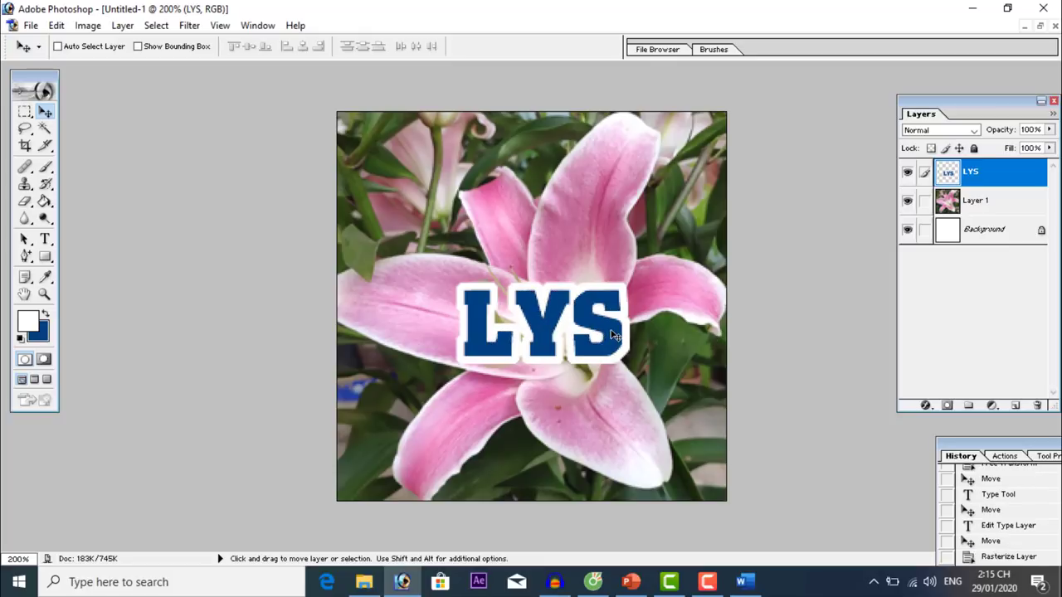
left_click_drag(612, 334, 608, 325)
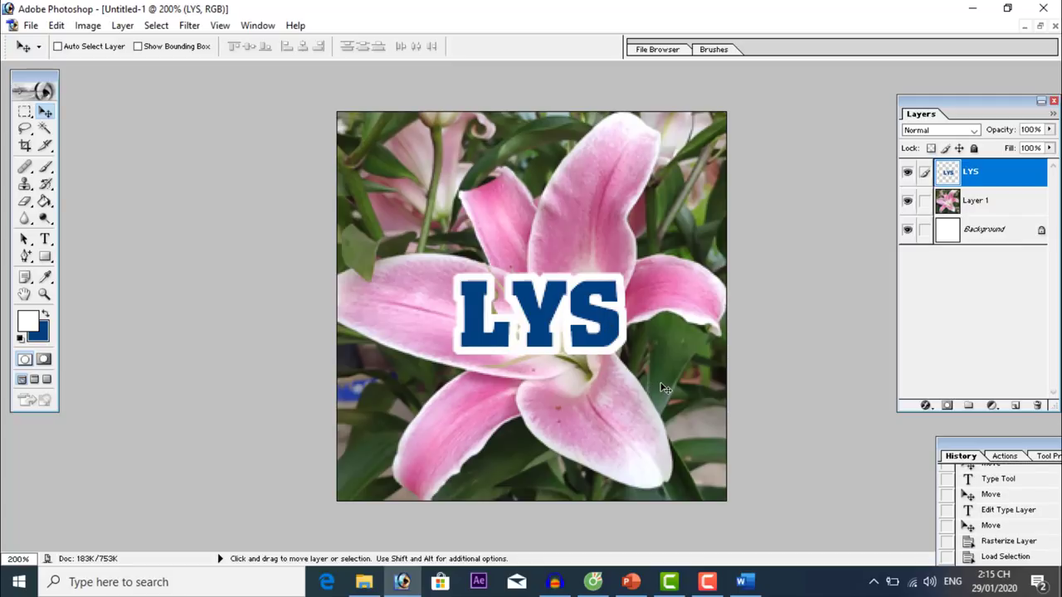
left_click(30, 25)
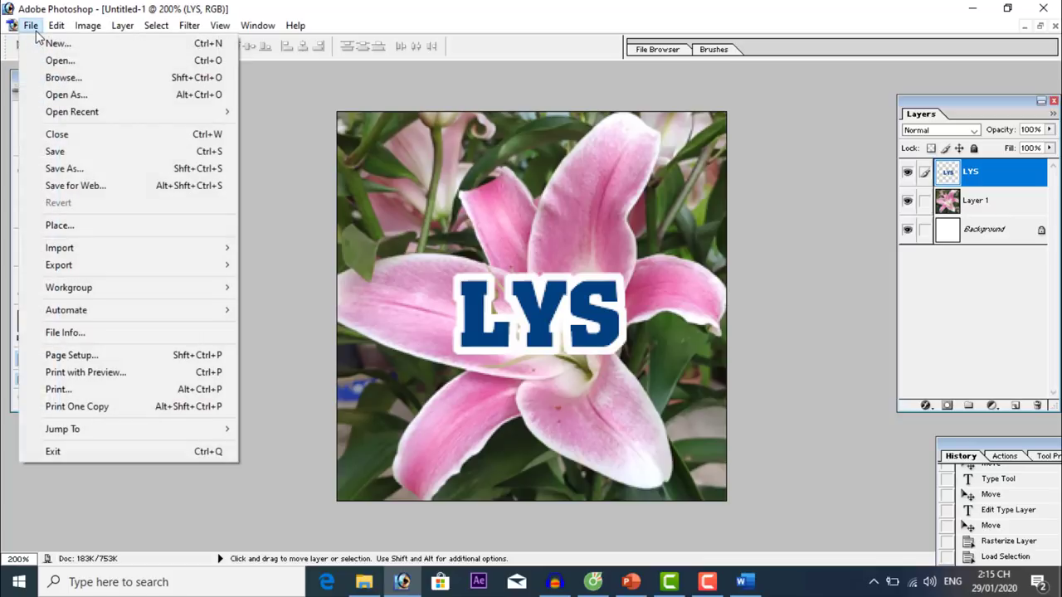
Save the artwork as Anh thu nho kenh.psd.
left_click(65, 169)
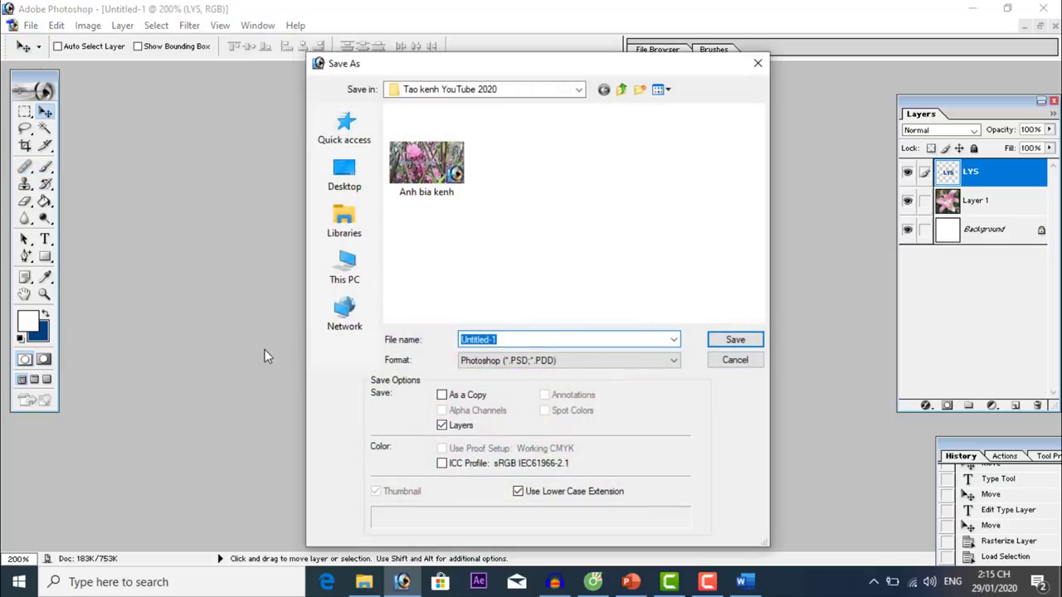
type("an")
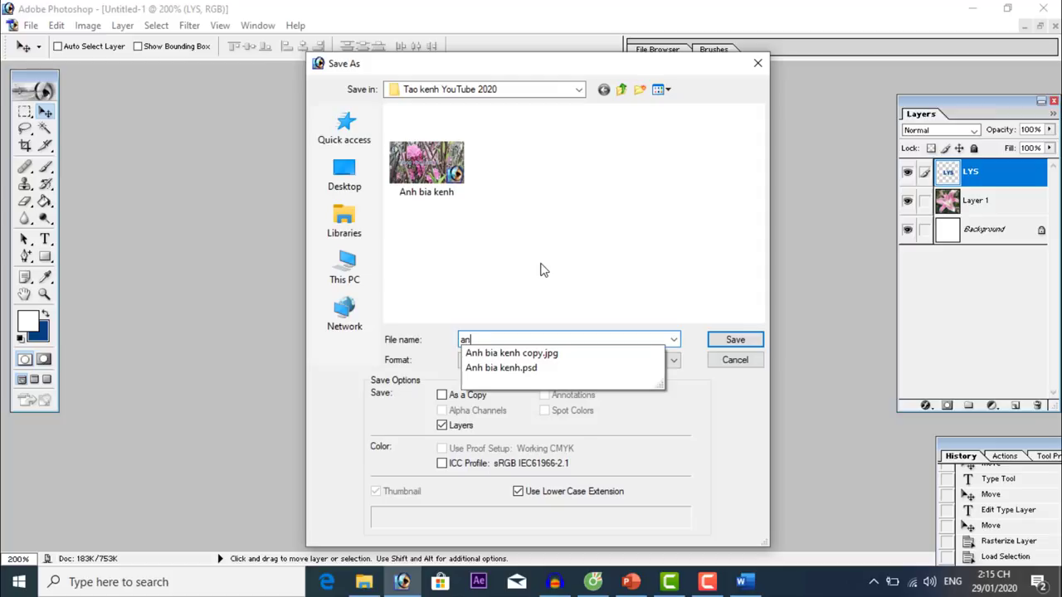
type("h thu nho ke")
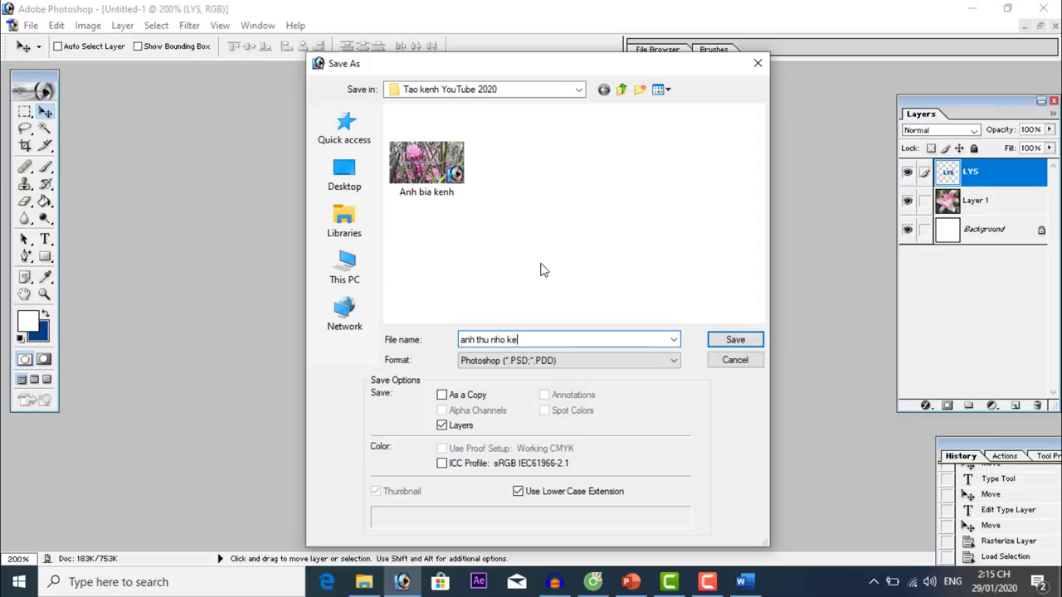
type("nh")
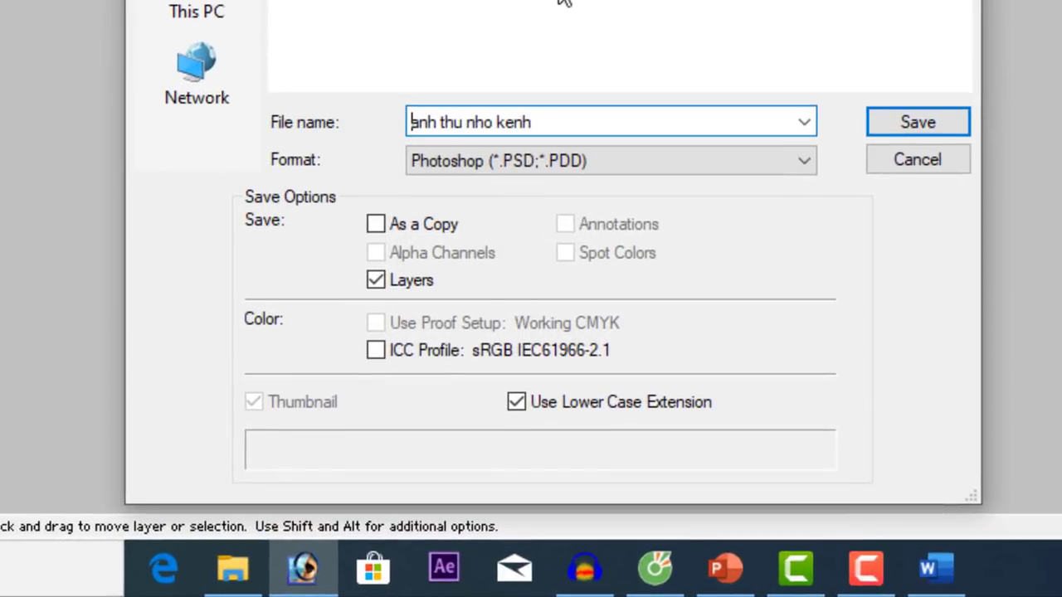
type("A")
key("Delete")
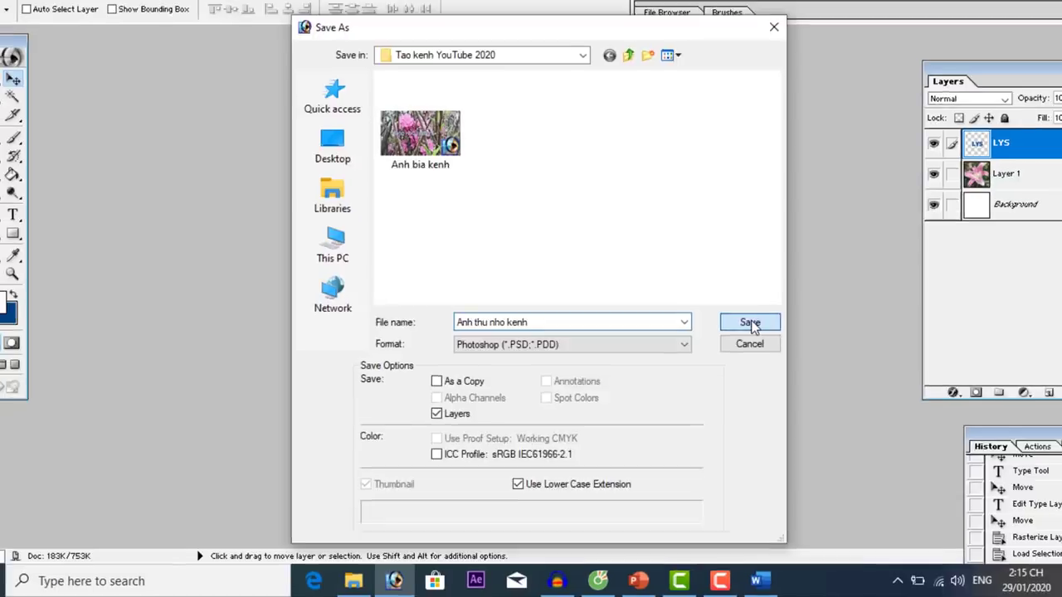
left_click(750, 323)
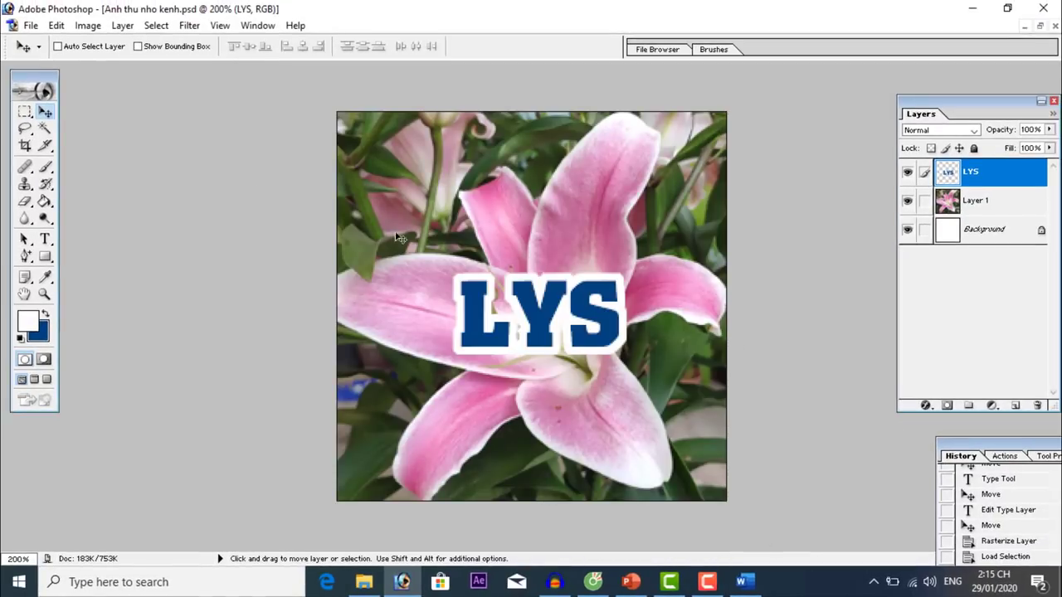
Save a maximum-quality JPEG copy, Anh thu nho kenh copy.jpg.
left_click(31, 25)
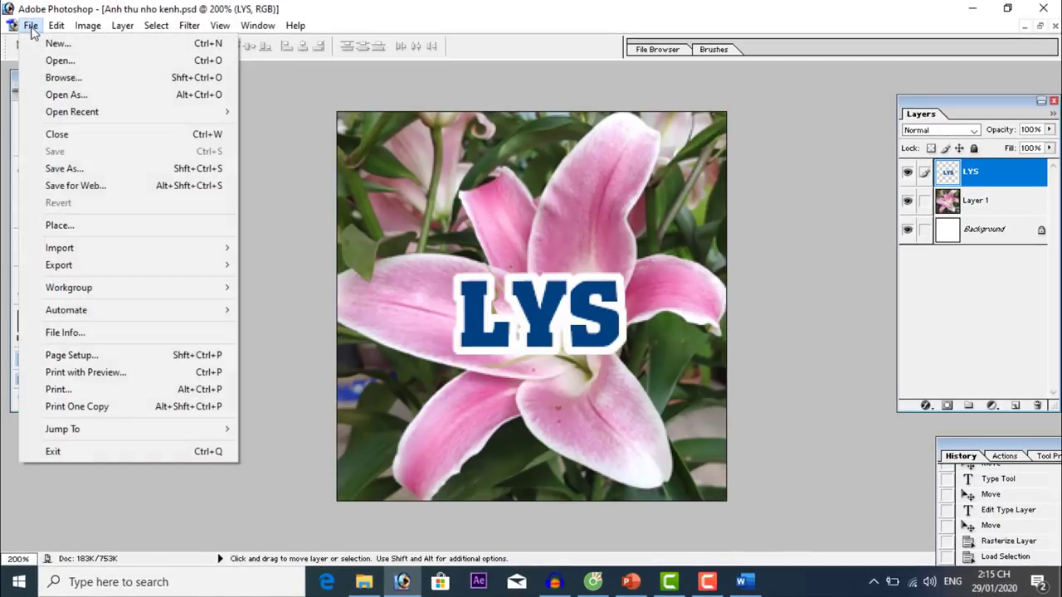
left_click(124, 169)
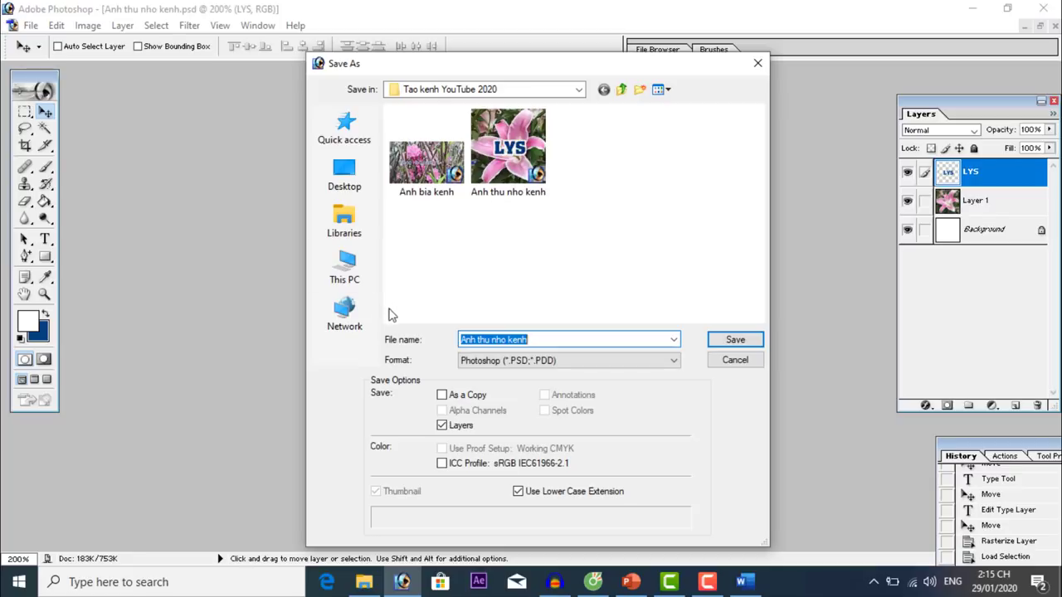
left_click(498, 361)
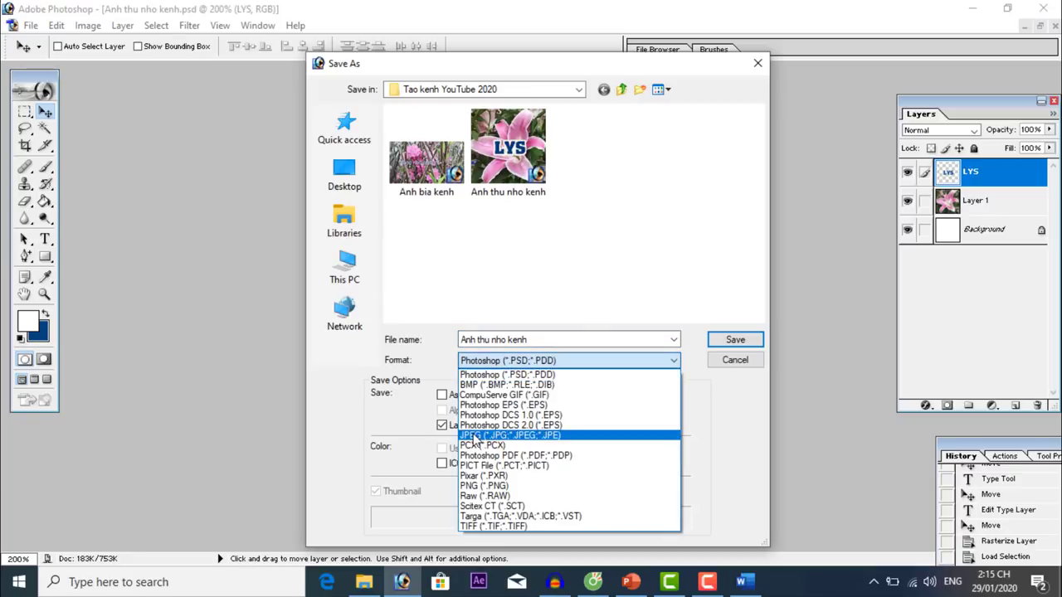
left_click(541, 435)
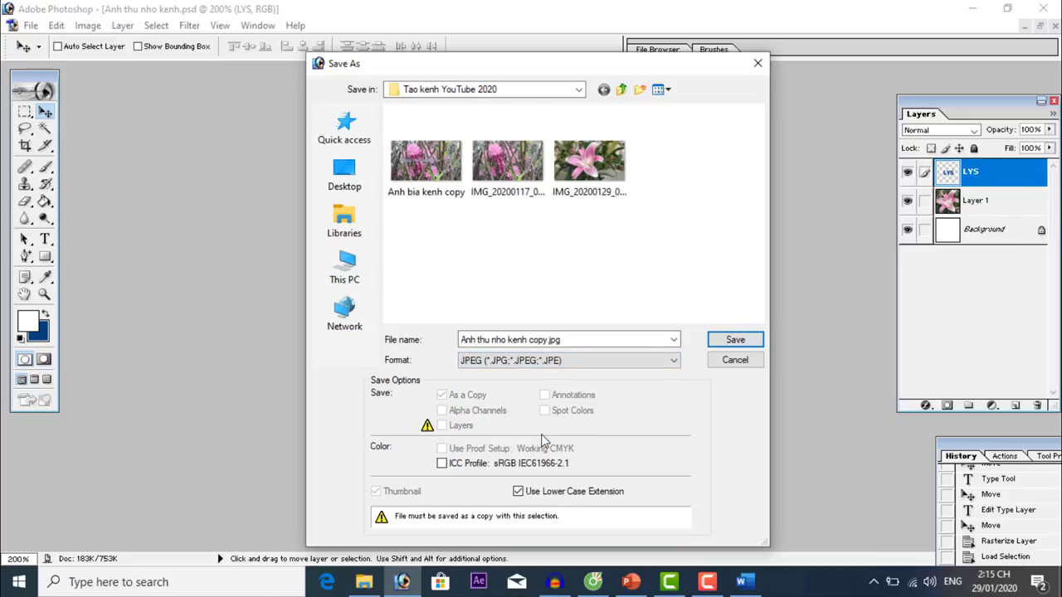
left_click(740, 340)
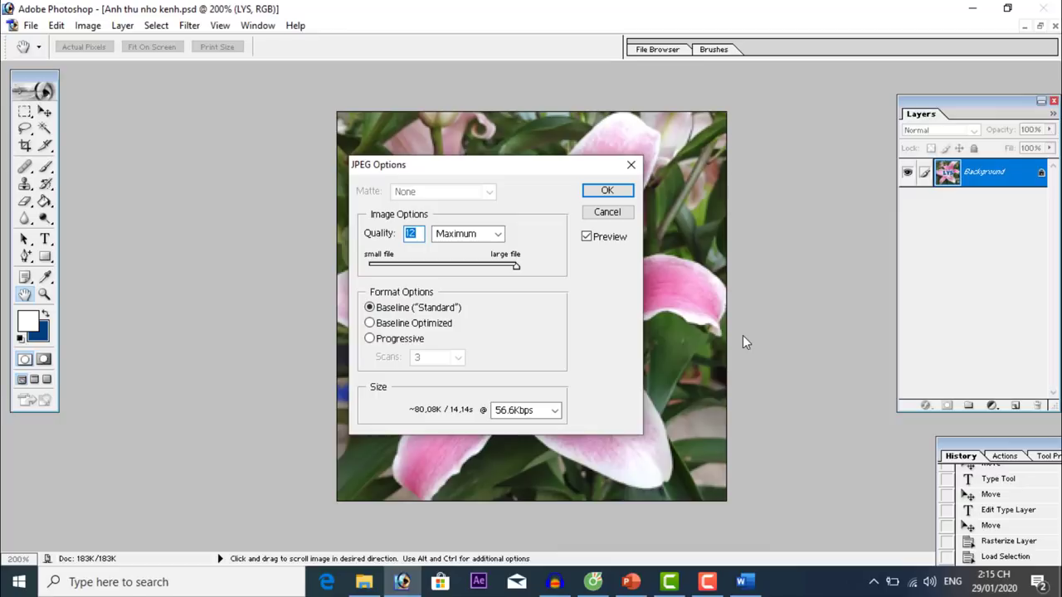
left_click(613, 191)
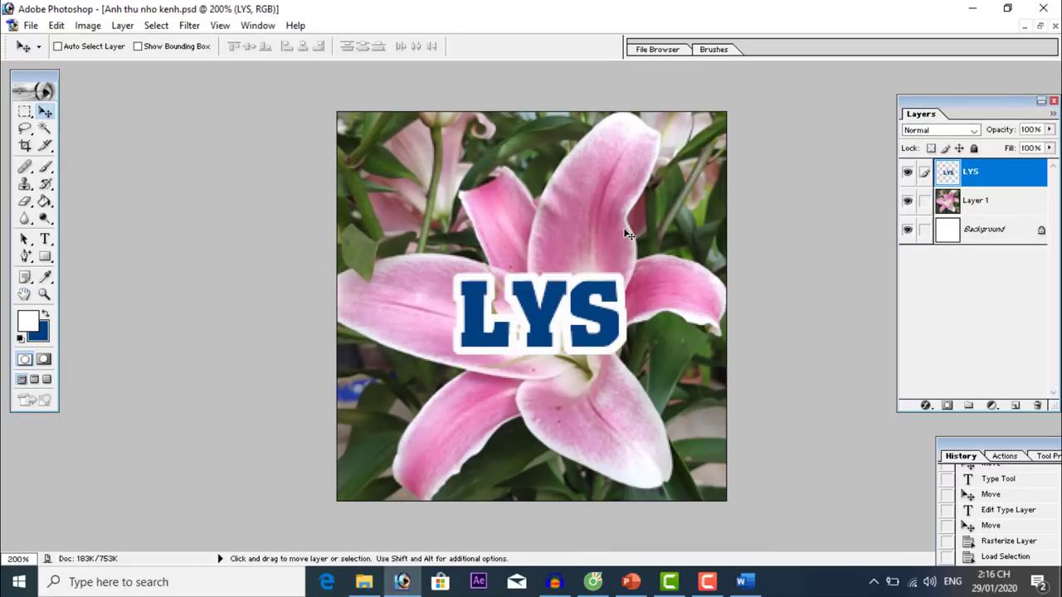
On the YouTube channel page, edit the channel icon to reach Google's choose-photo window.
left_click(593, 581)
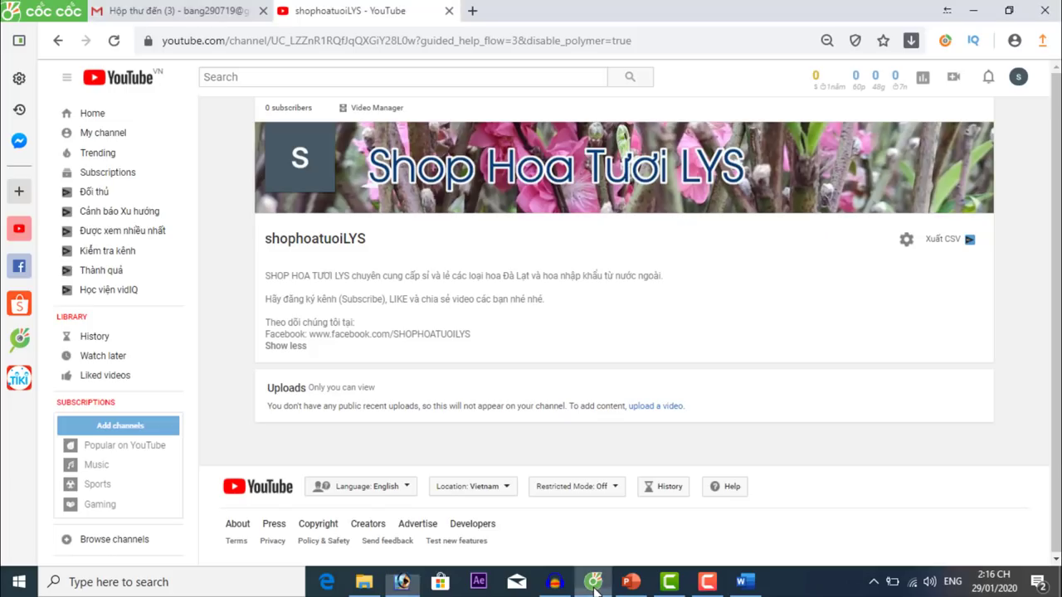
left_click(324, 137)
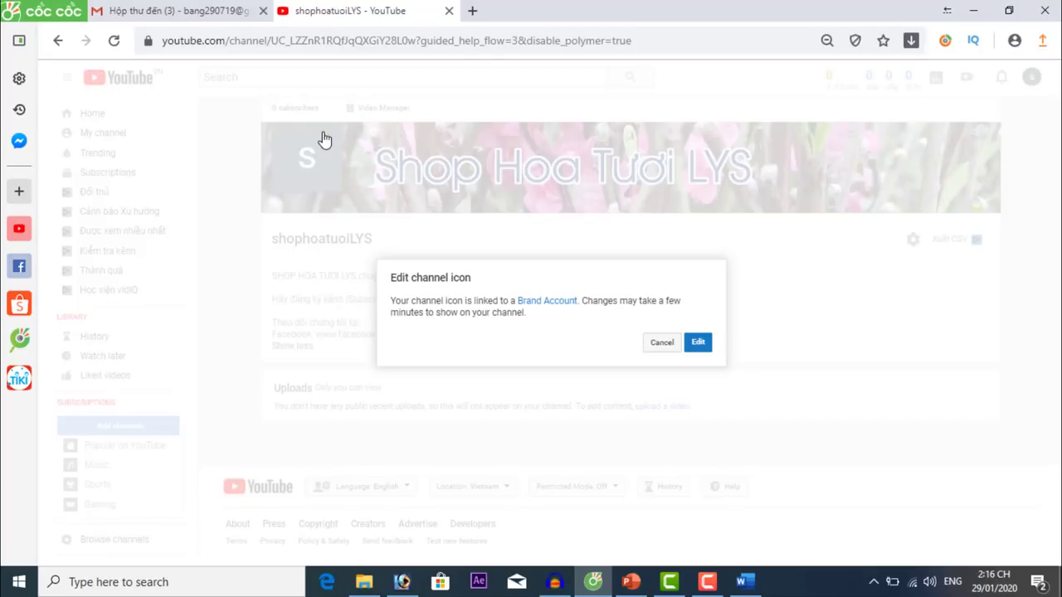
left_click(698, 344)
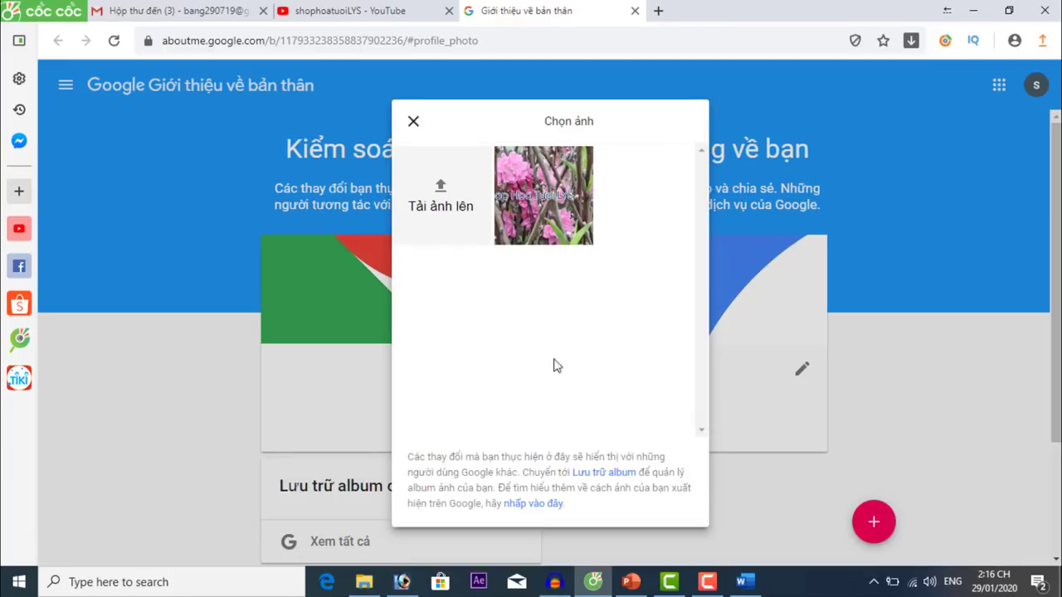
Upload 'Anh thu nho kenh copy' as the Google About Me profile photo and close the tab.
left_click(439, 193)
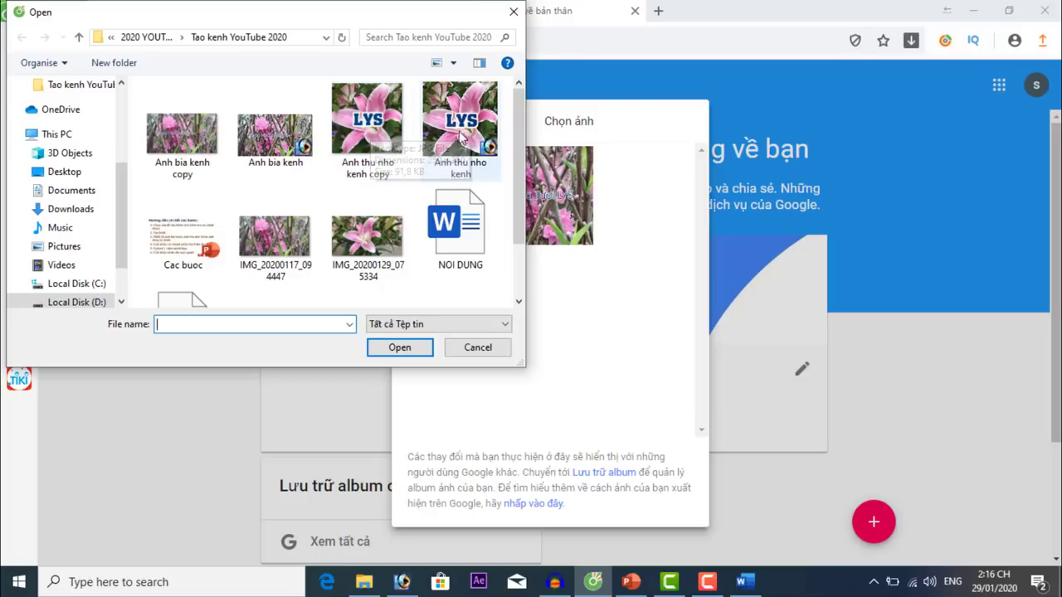
left_click(374, 137)
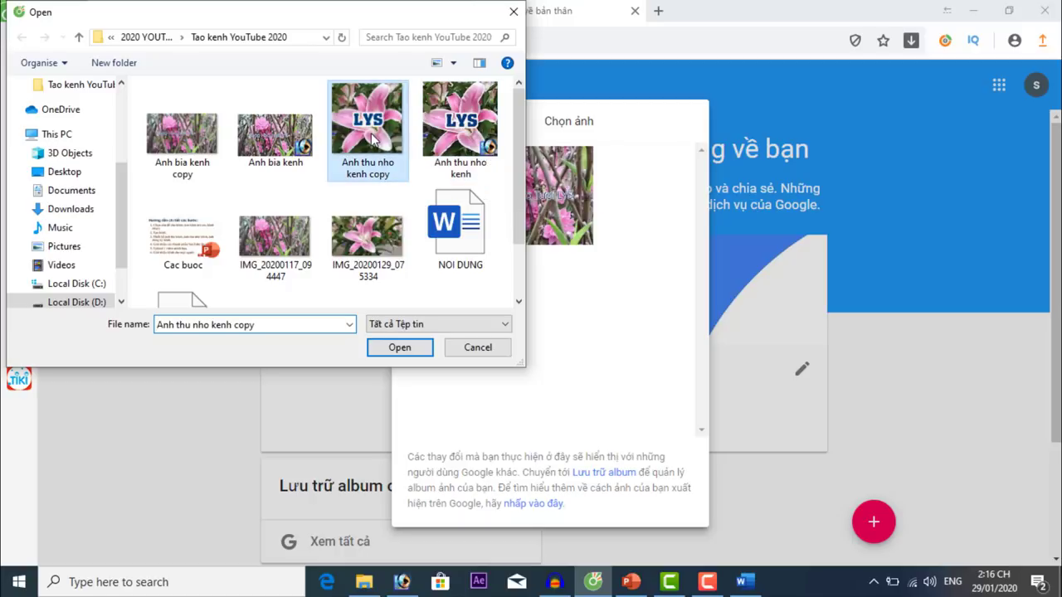
left_click(400, 347)
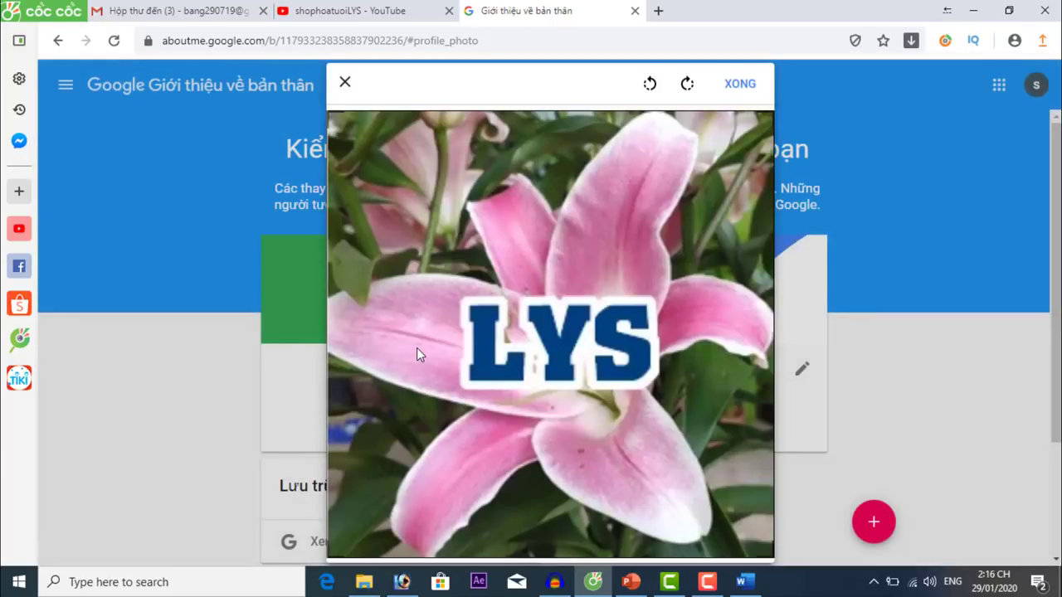
left_click(736, 86)
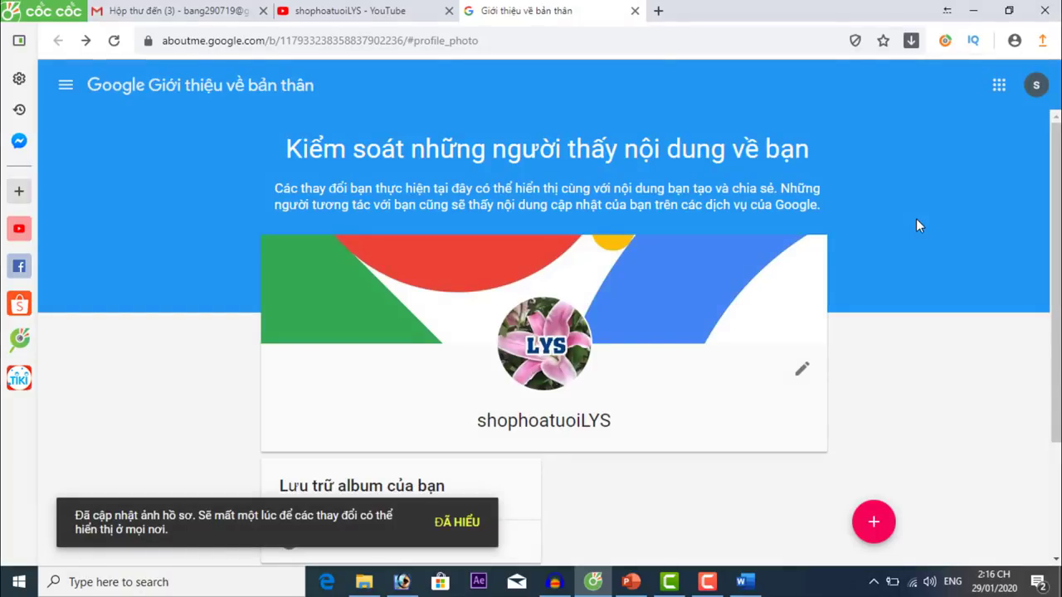
left_click(634, 12)
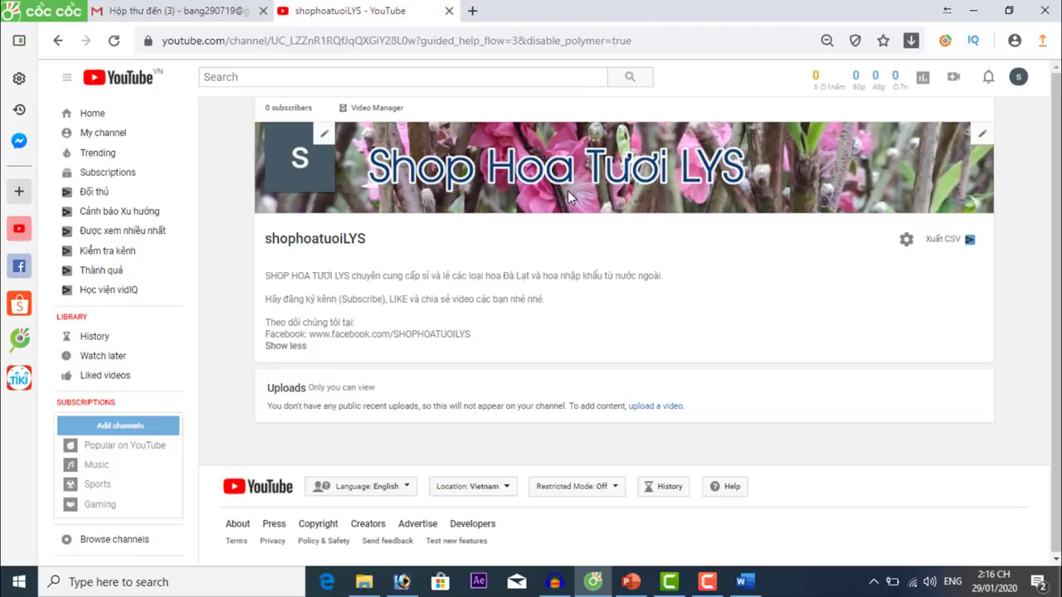
Reload the YouTube channel page to show the LYS lily avatar, then return to Photoshop.
key("F5")
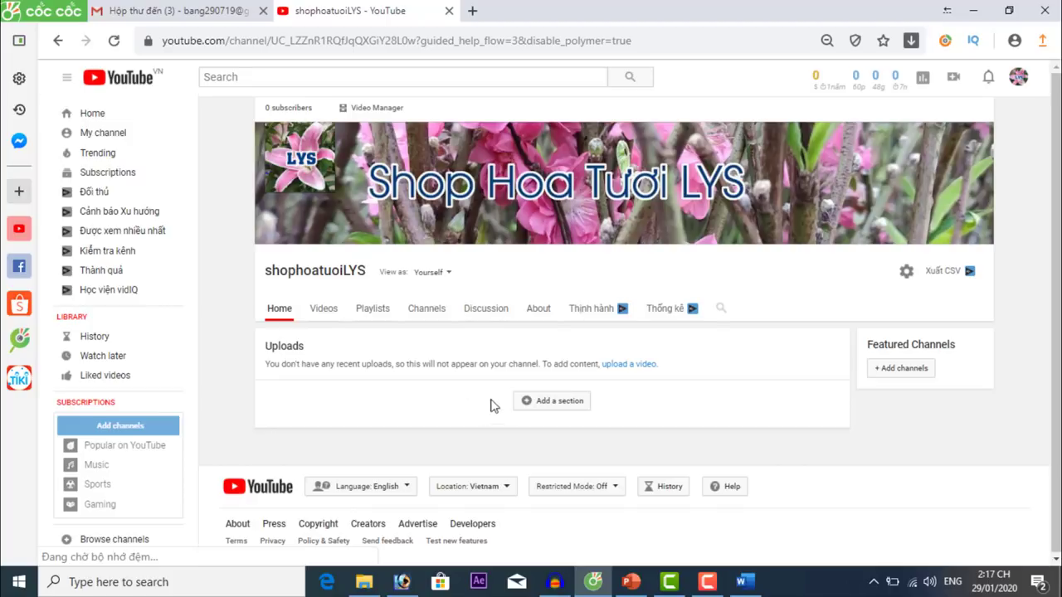
left_click(403, 586)
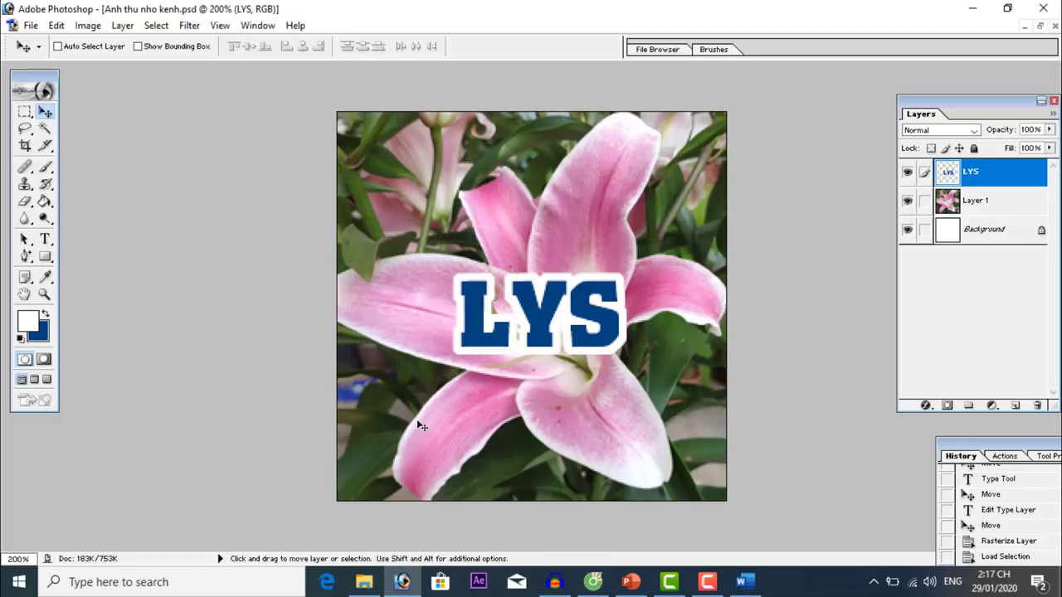
Create a new 250 × 250 px document with a transparent background.
left_click(31, 26)
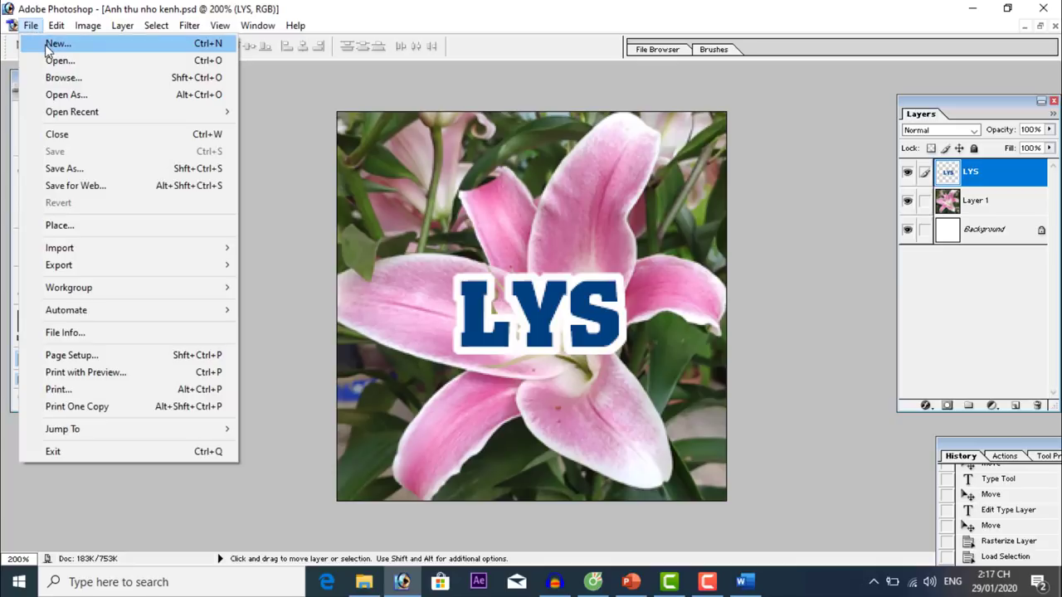
left_click(44, 44)
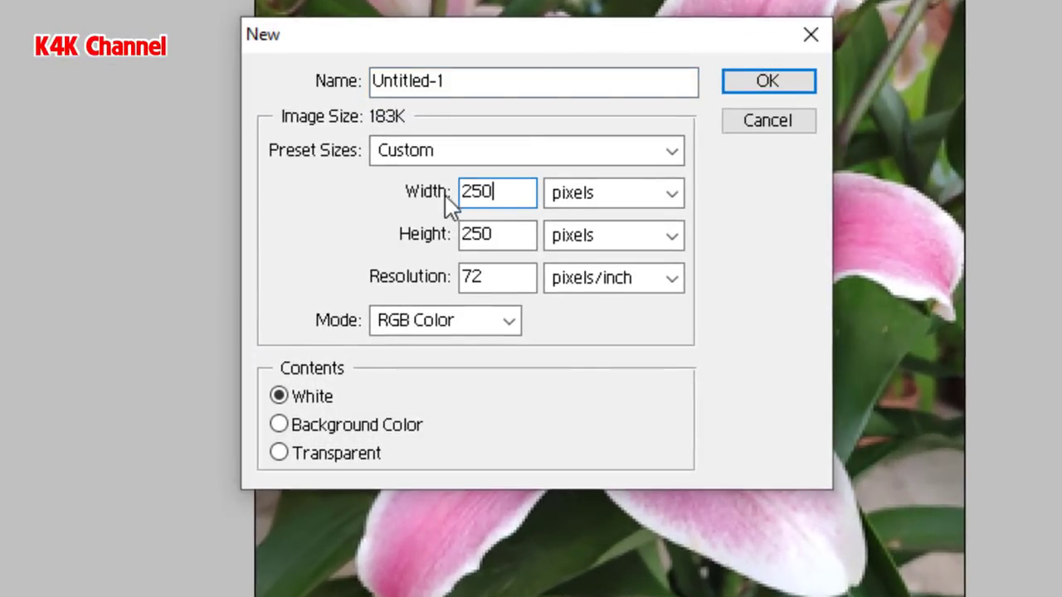
left_click(509, 240)
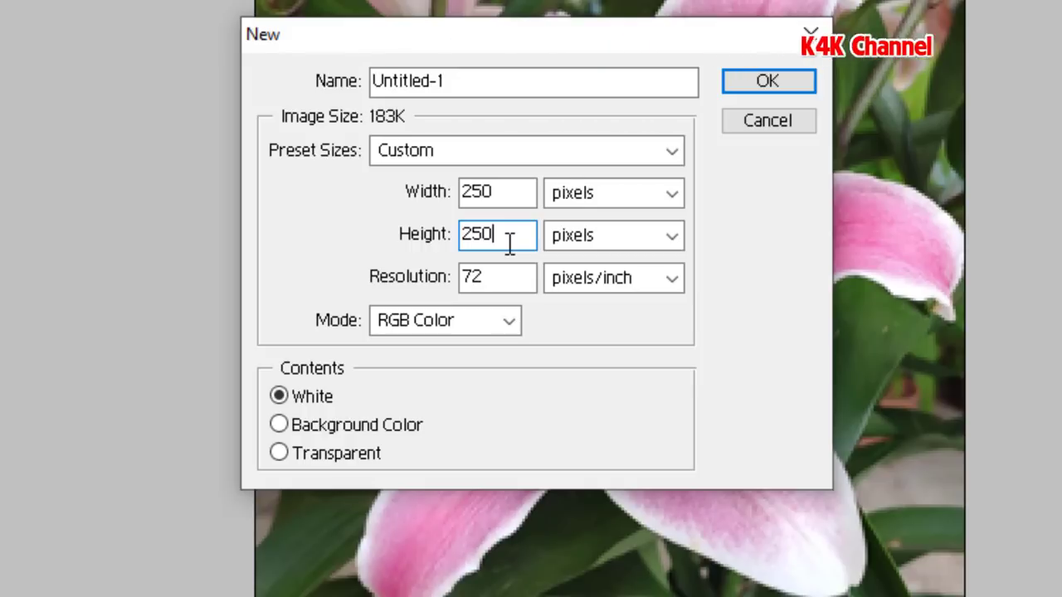
left_click(279, 454)
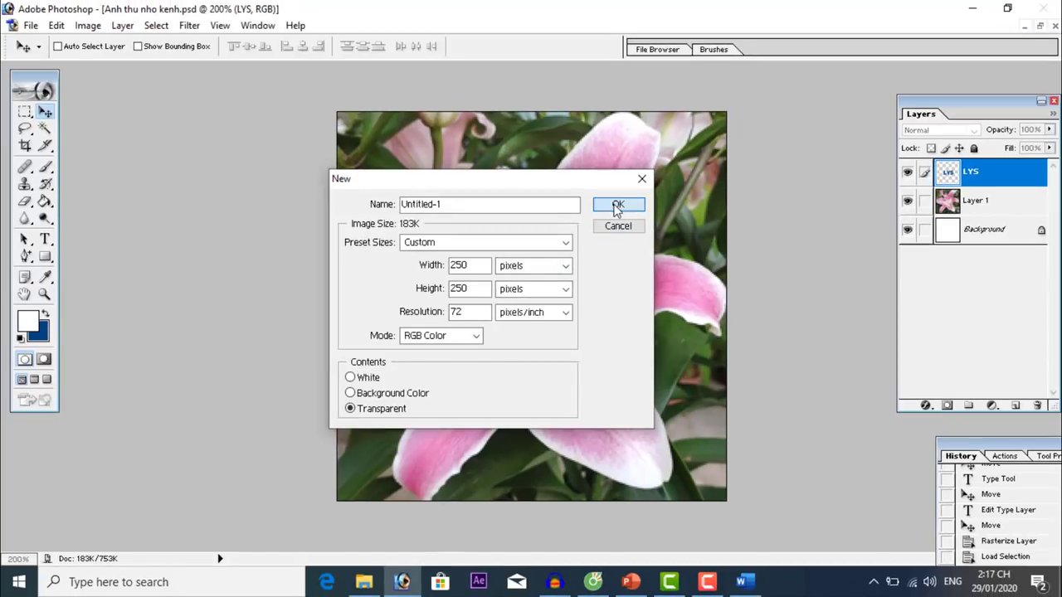
left_click(614, 204)
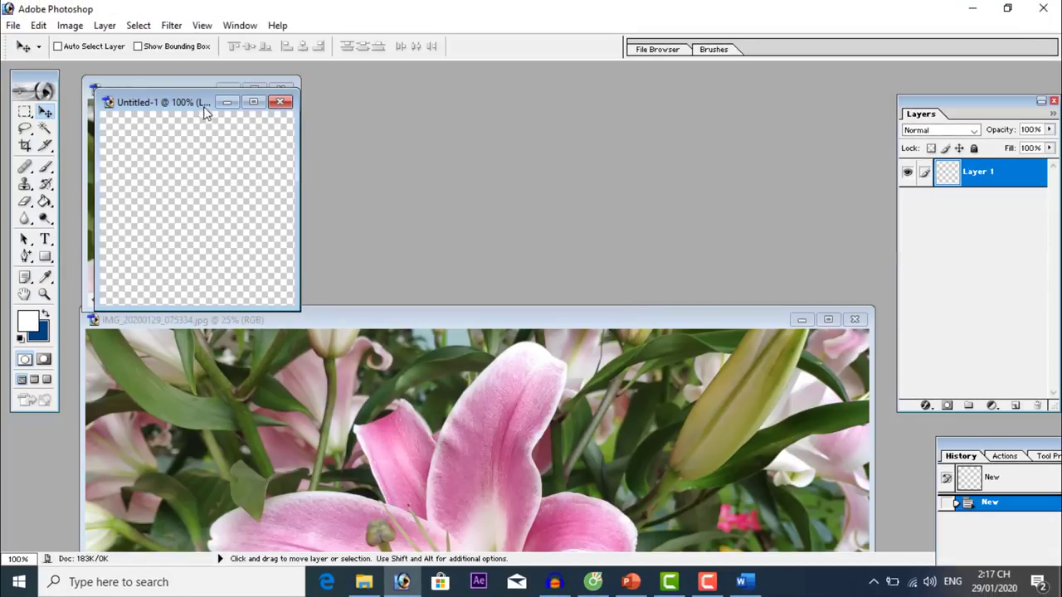
Close Anh thu nho kenh.psd and the IMG_20200129_075334.jpg photo, and let Untitled-1 fill the workspace.
left_click_drag(204, 107, 329, 126)
left_click(284, 93)
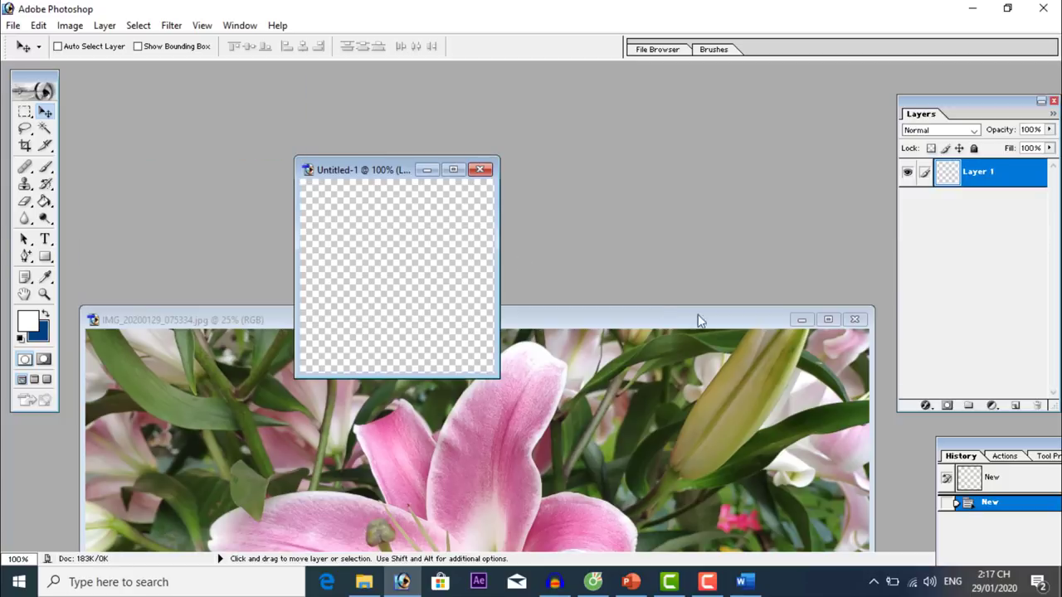
left_click(854, 320)
left_click(453, 170)
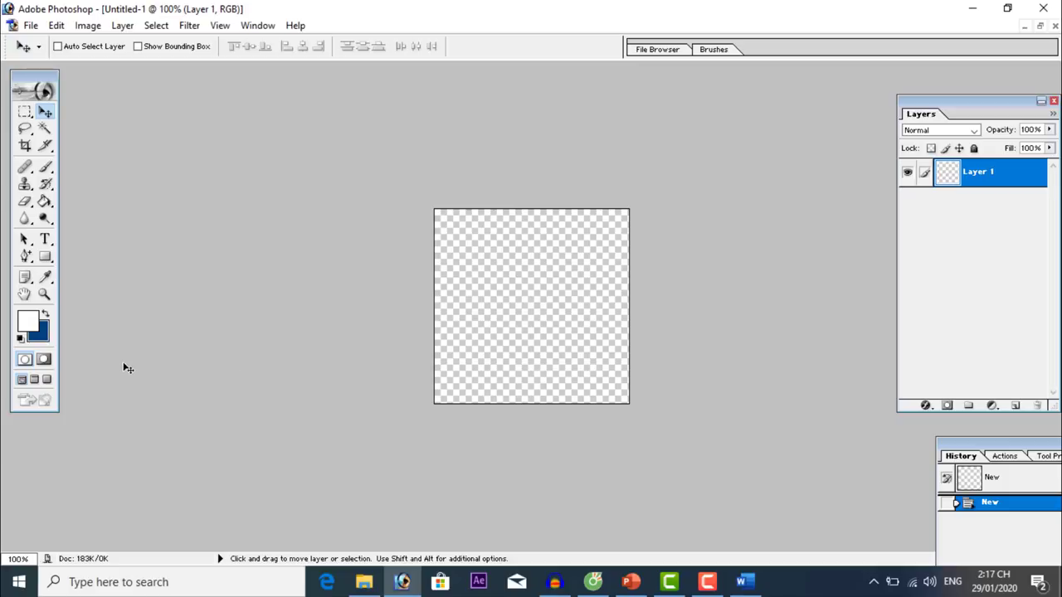
At 200% zoom, set the foreground to dark purple (RGB 57, 57, 113) and draw a text box.
left_click(21, 340)
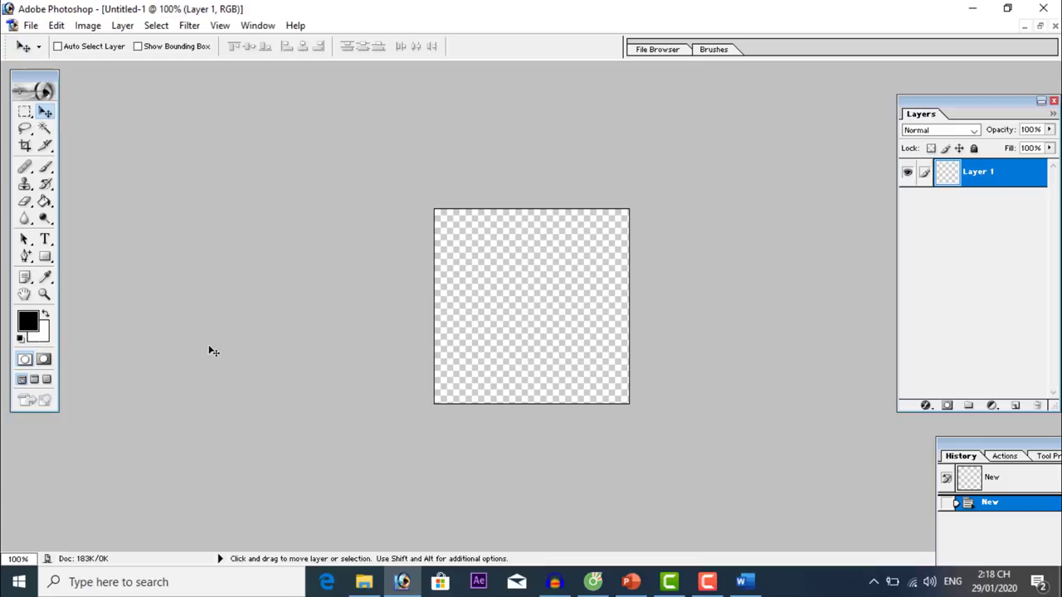
key("ctrl+plus")
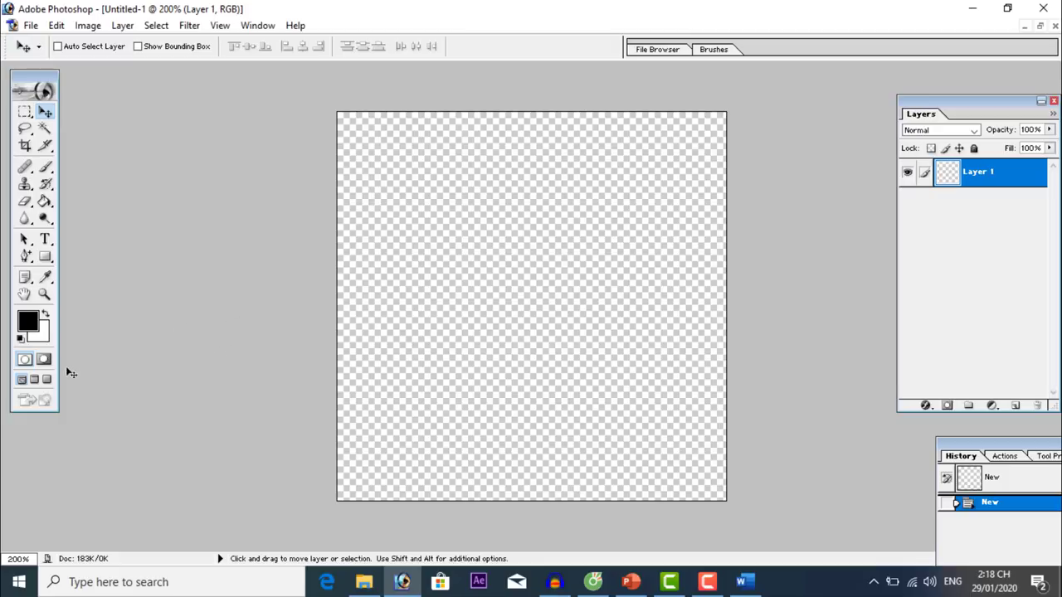
left_click(29, 323)
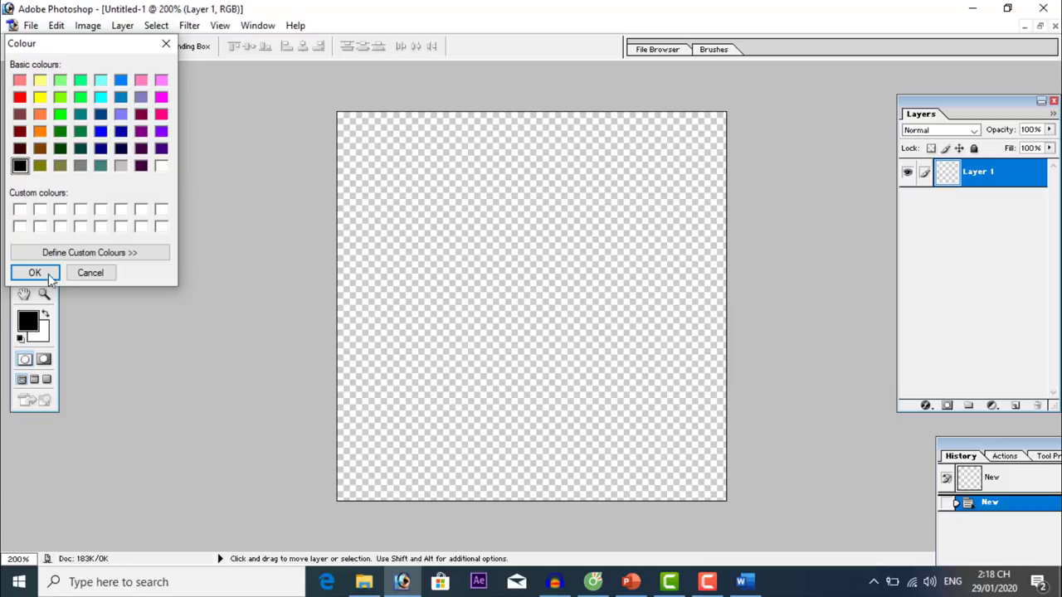
left_click(56, 253)
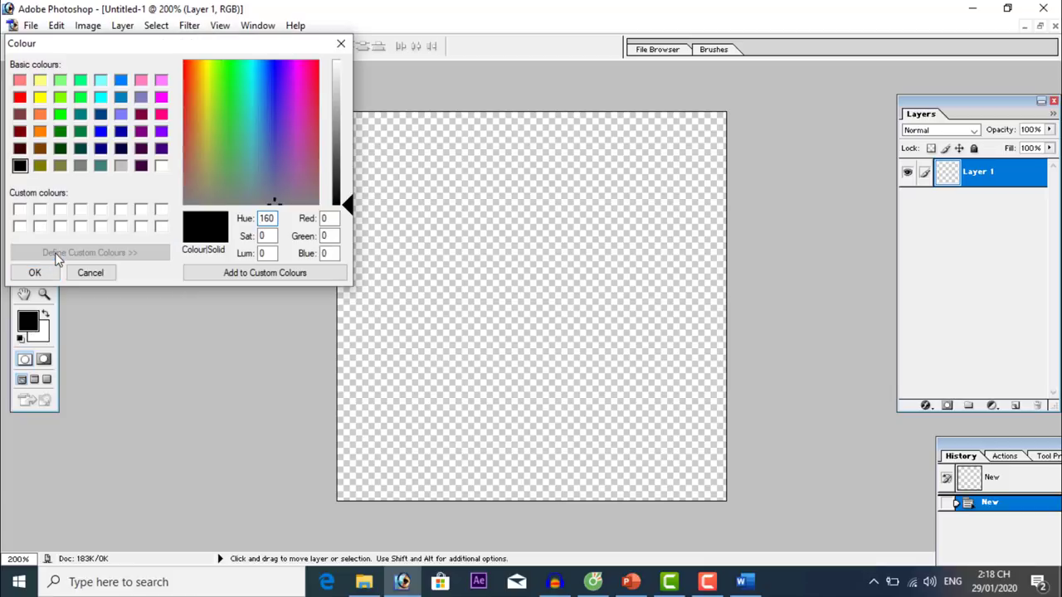
left_click_drag(276, 114, 276, 137)
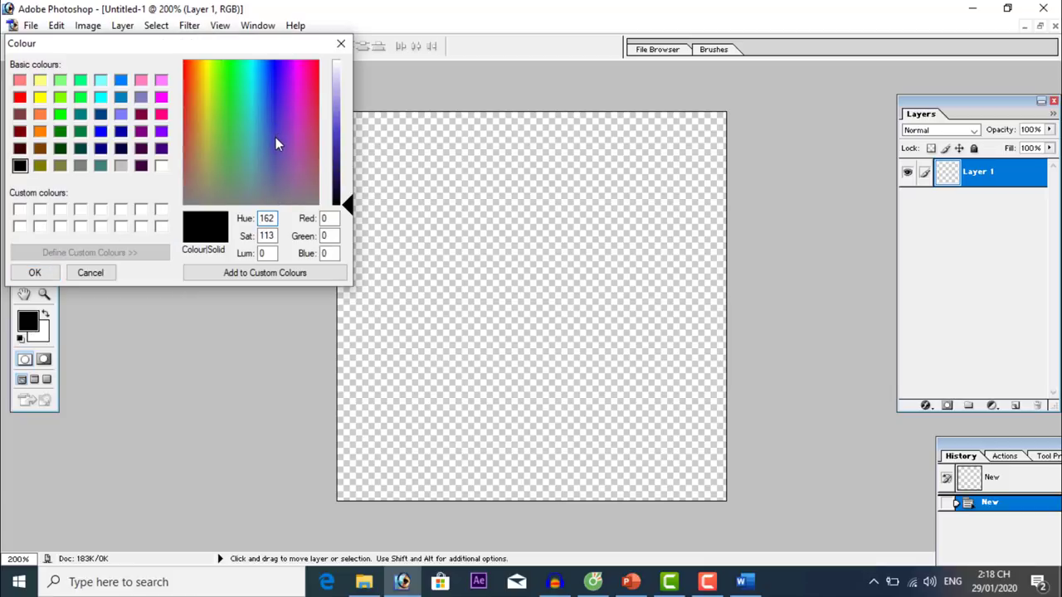
left_click(337, 139)
left_click(275, 163)
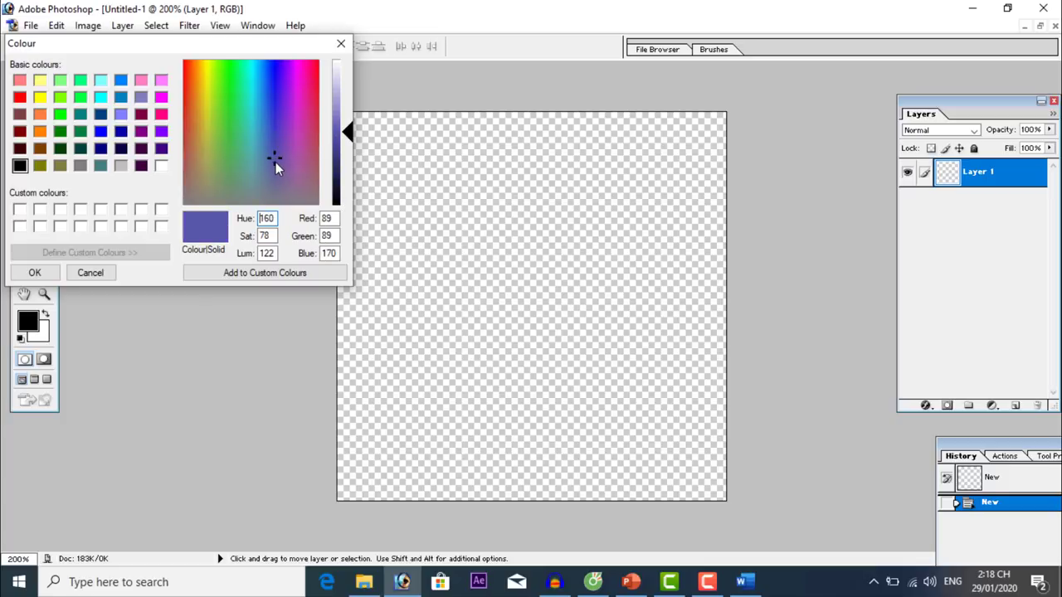
left_click(338, 160)
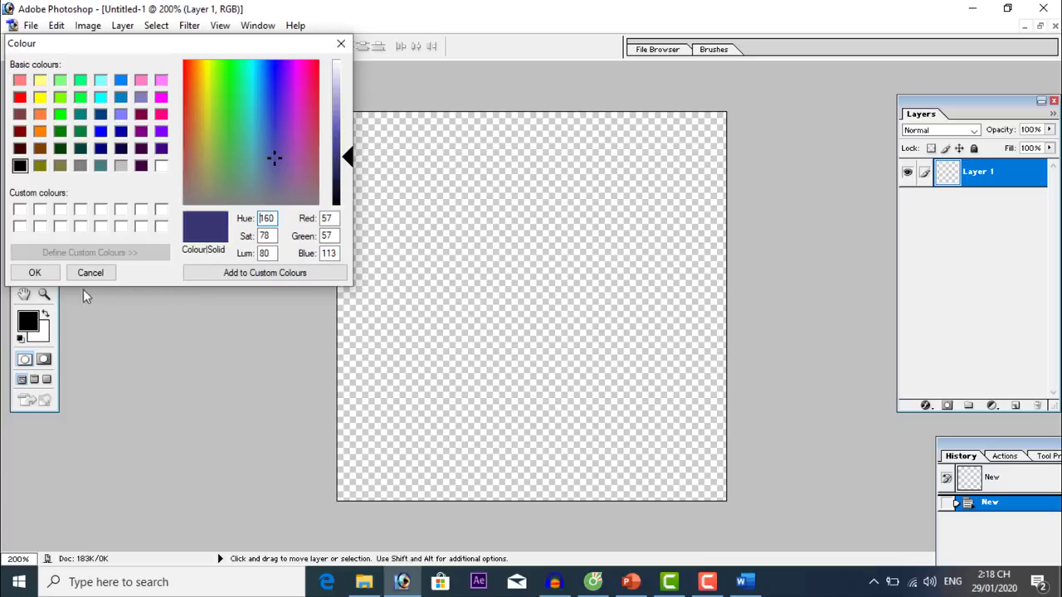
left_click(35, 273)
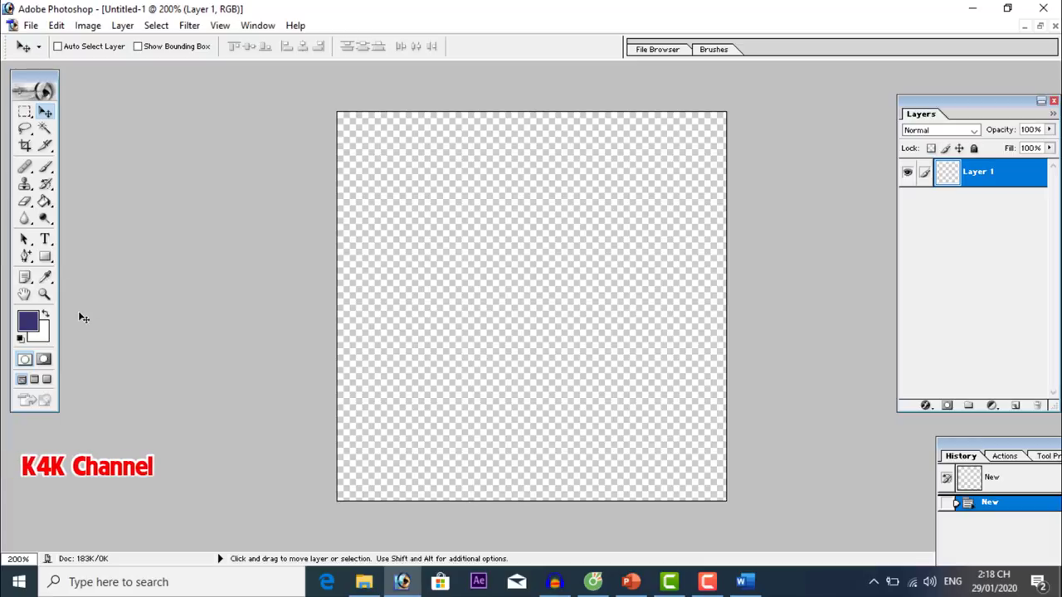
left_click(45, 239)
left_click_drag(398, 258, 663, 335)
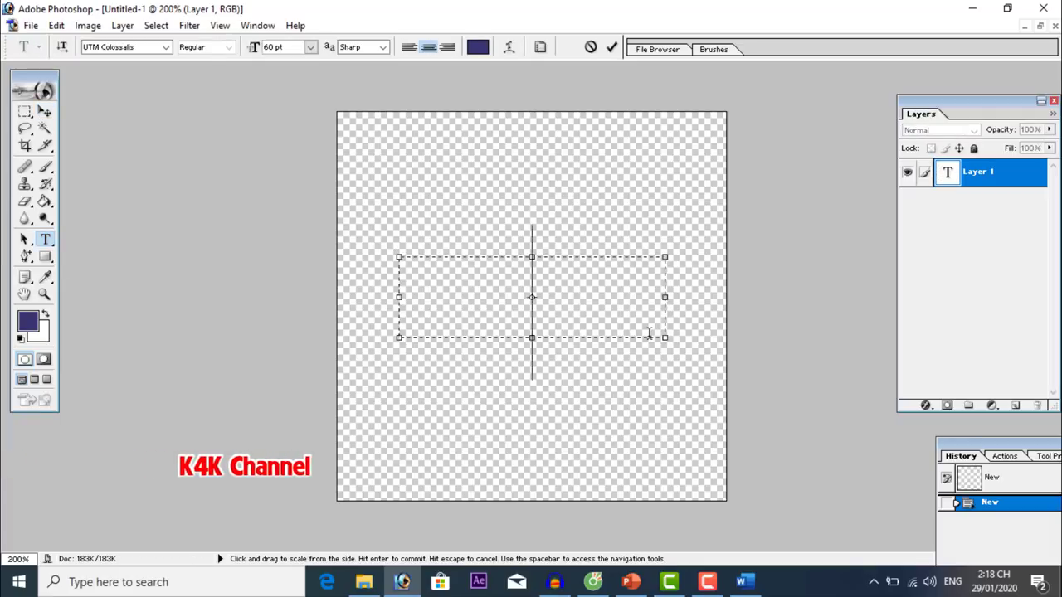
Type 'Đăng ký' and colour the text dark blue.
left_click(254, 50)
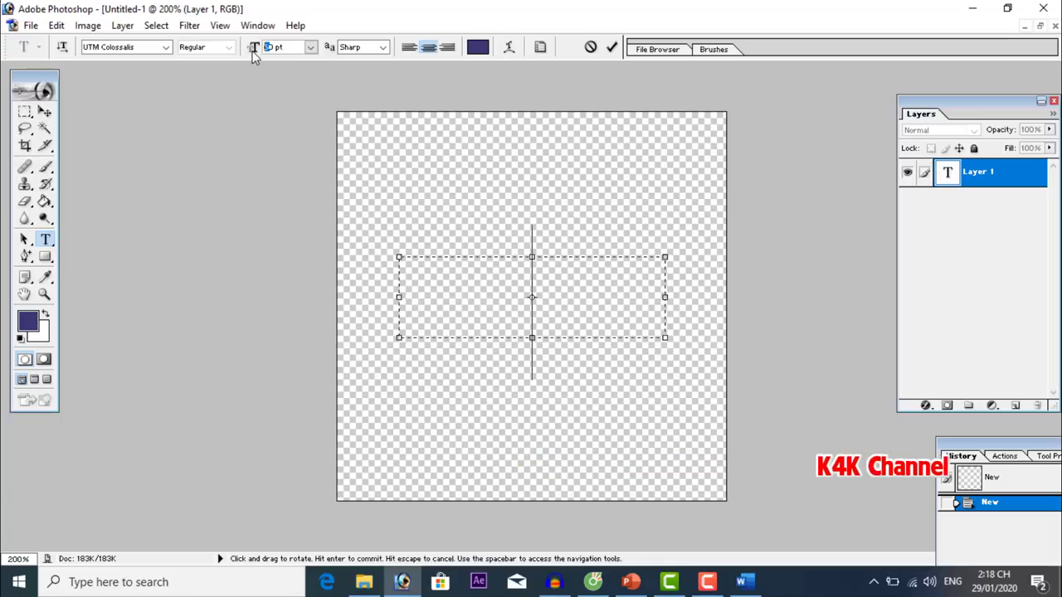
type("30 ")
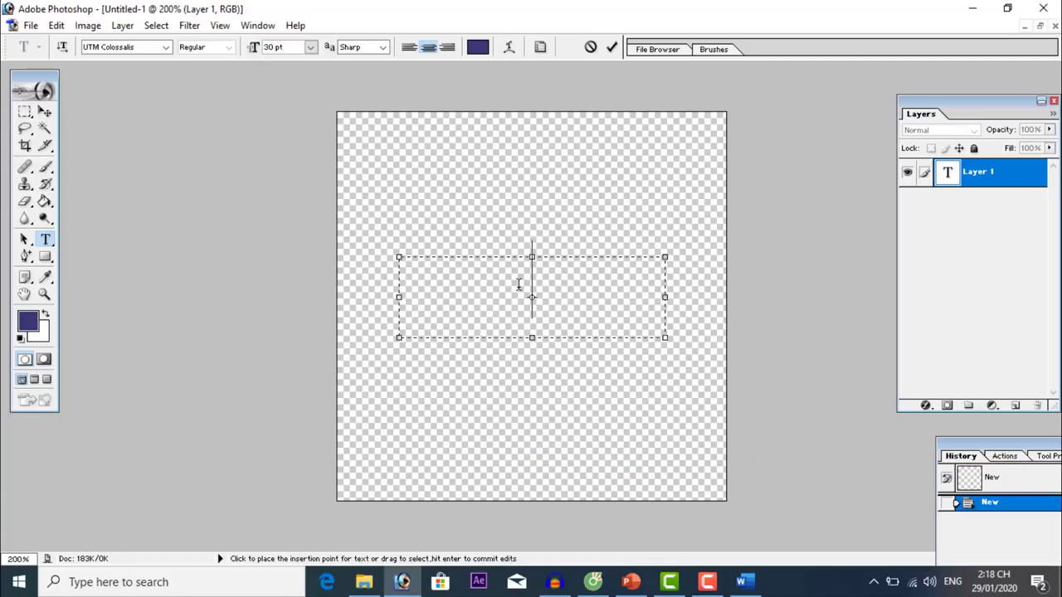
type("Đăng")
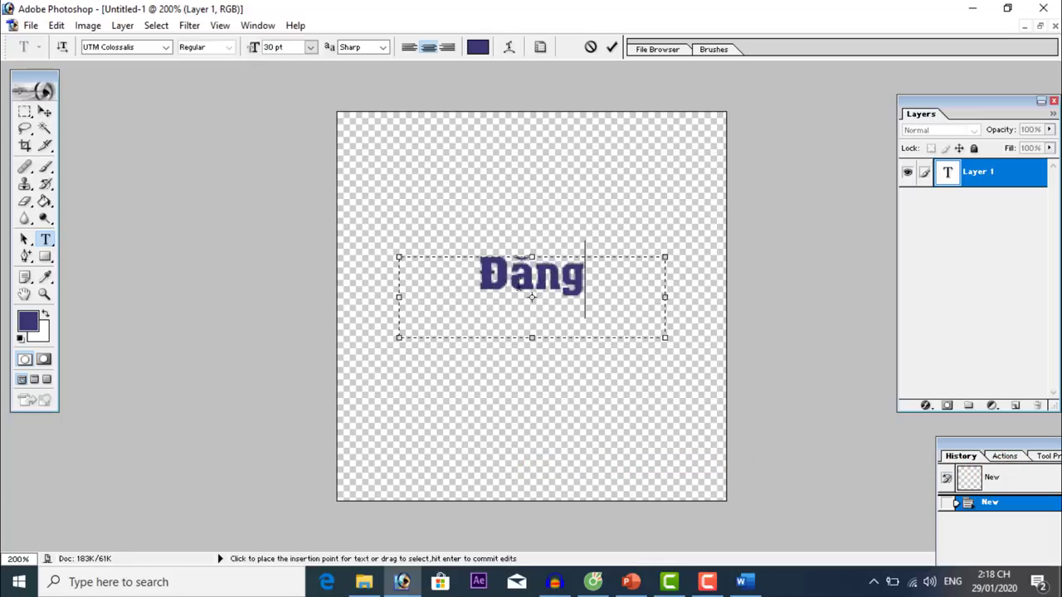
type(" kys")
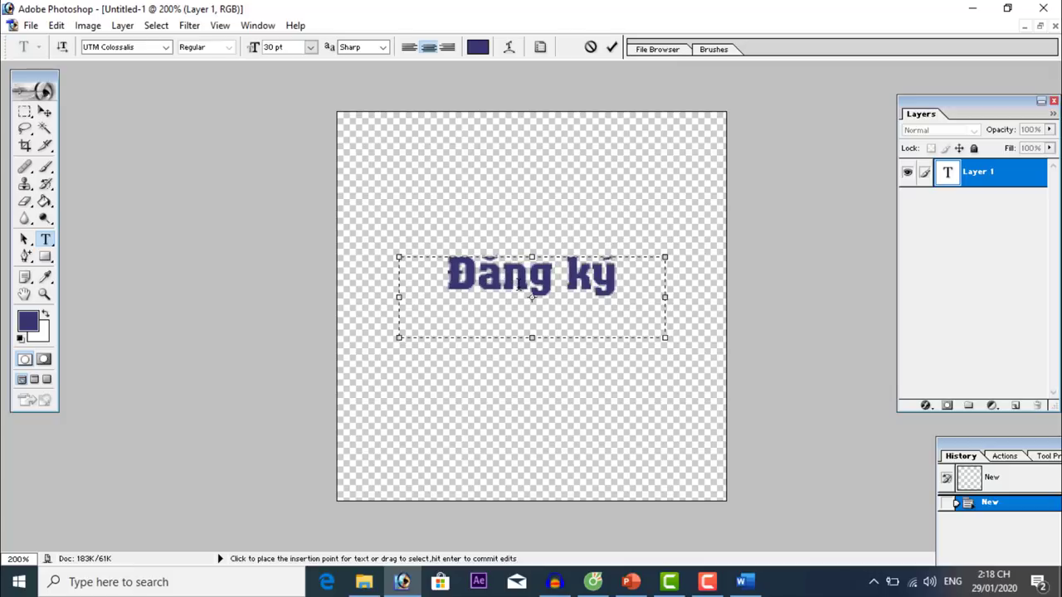
left_click_drag(447, 272, 634, 273)
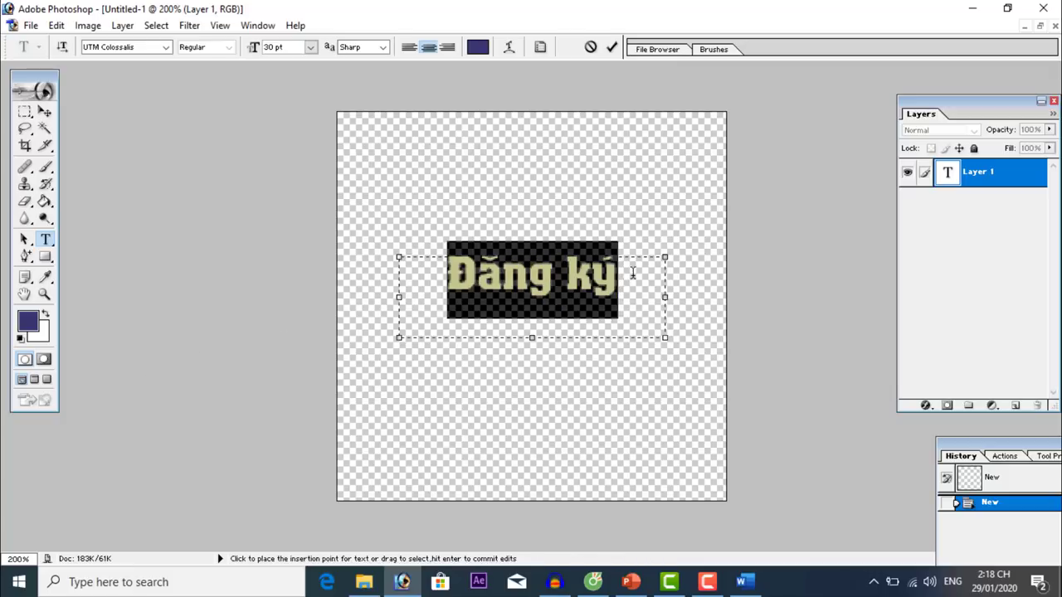
left_click(30, 323)
left_click(101, 150)
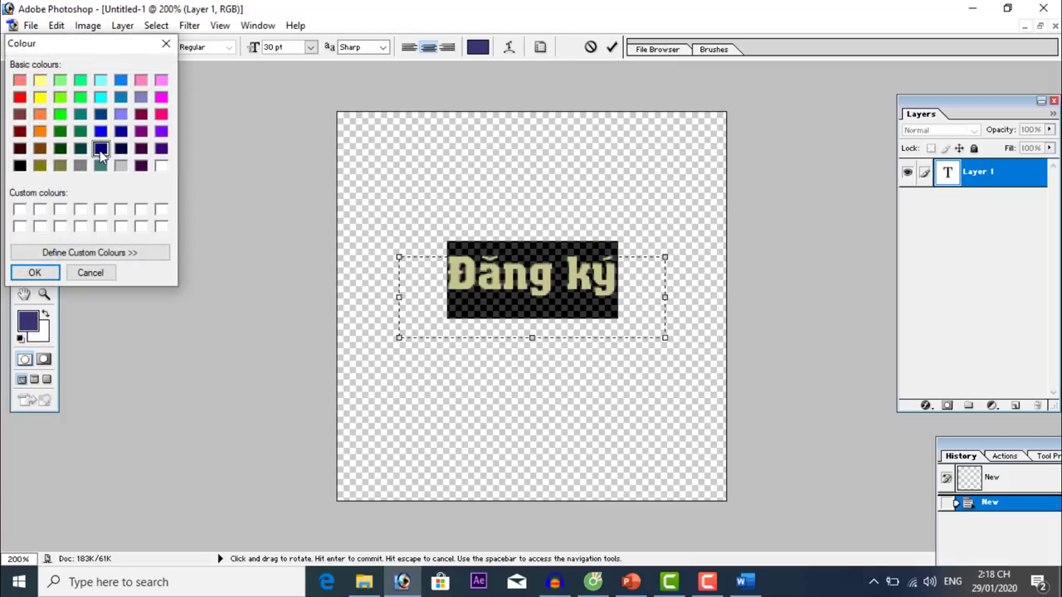
left_click(36, 277)
left_click(415, 303)
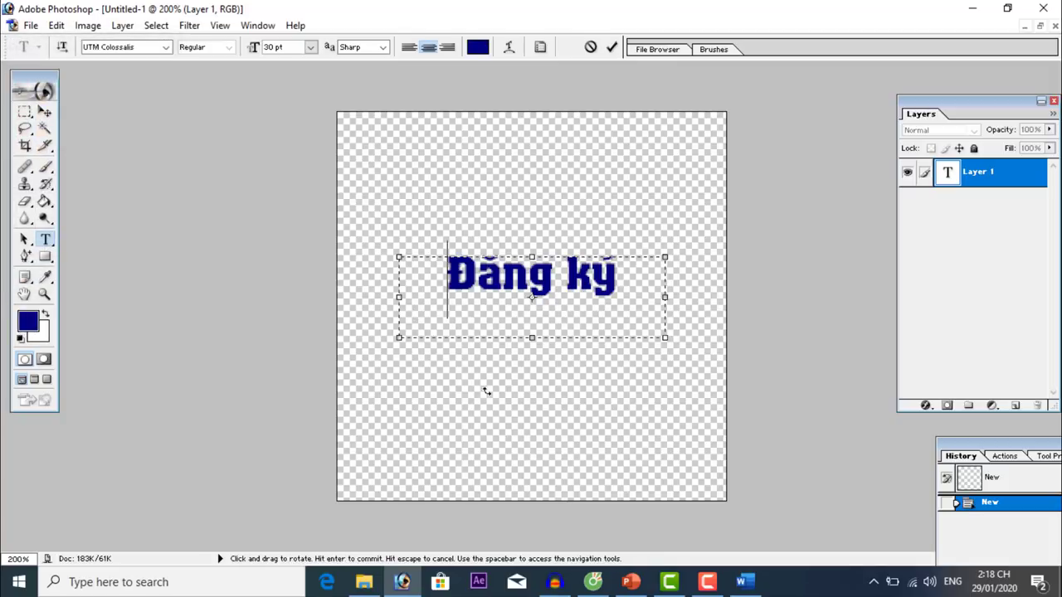
Set the text to UTM Cookies 50 pt, widen its box, commit it and move it up-left.
key("ctrl+a")
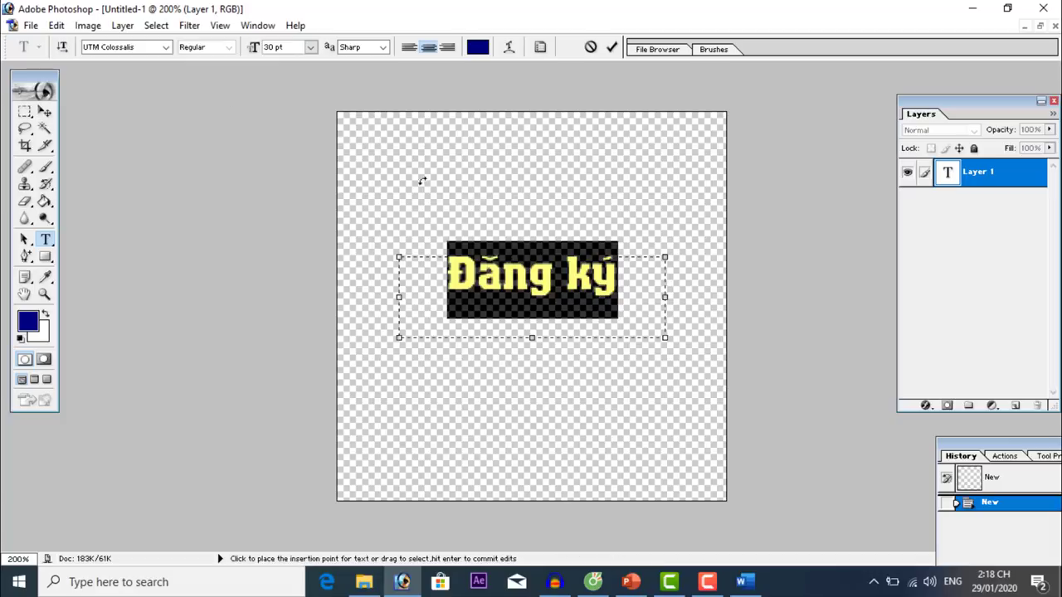
left_click(137, 50)
key("Down")
key("Down")
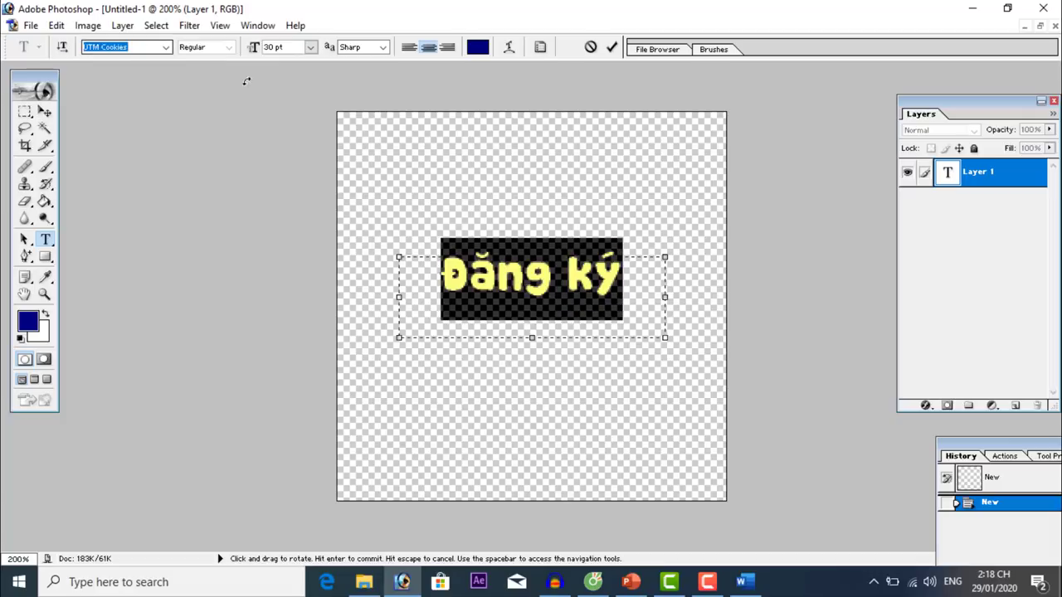
left_click(264, 50)
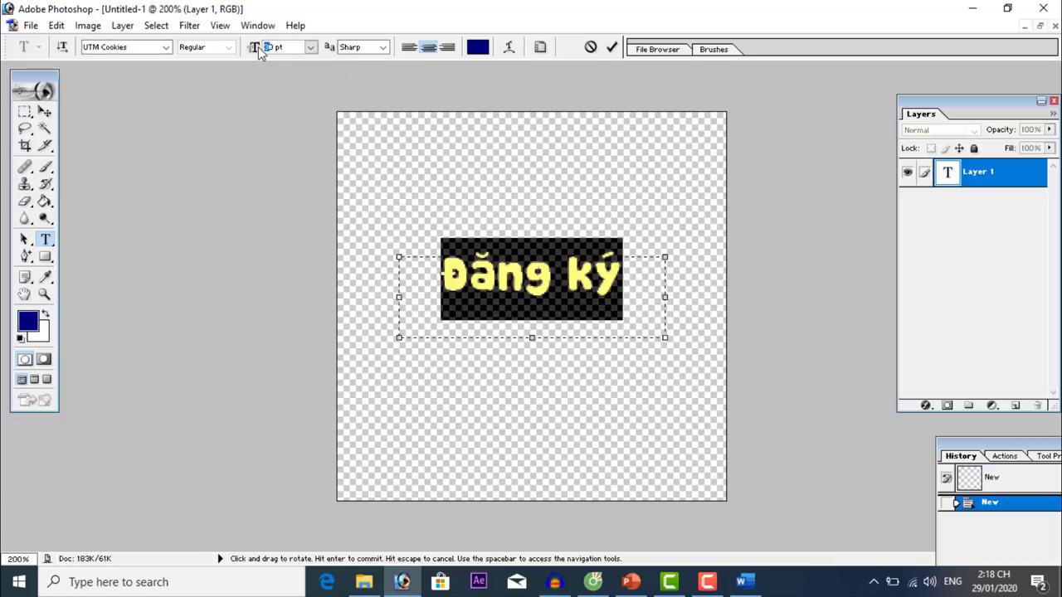
type("50")
key("Return")
left_click_drag(666, 300, 732, 307)
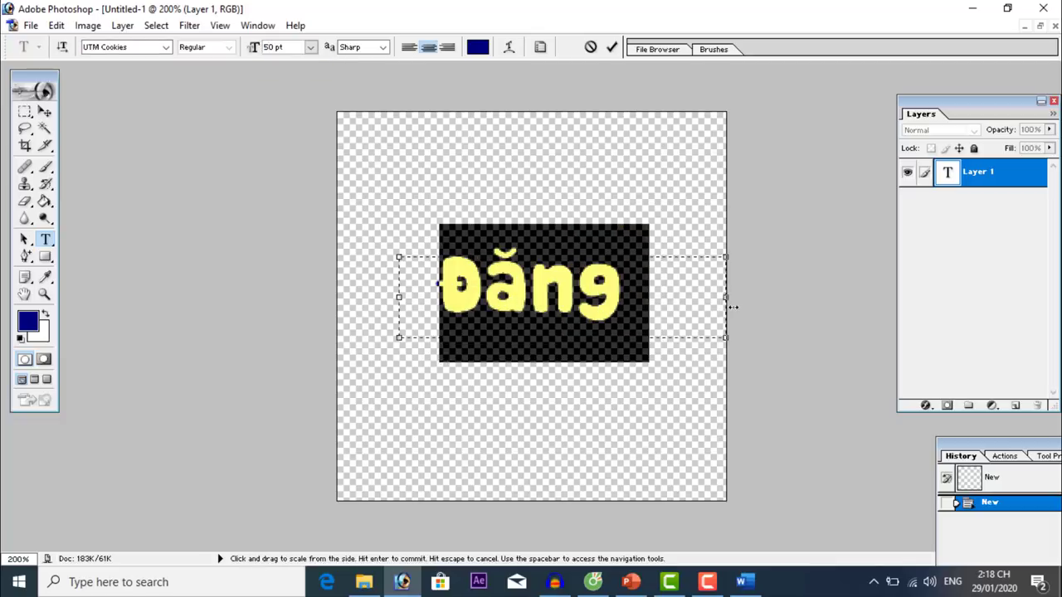
left_click(44, 111)
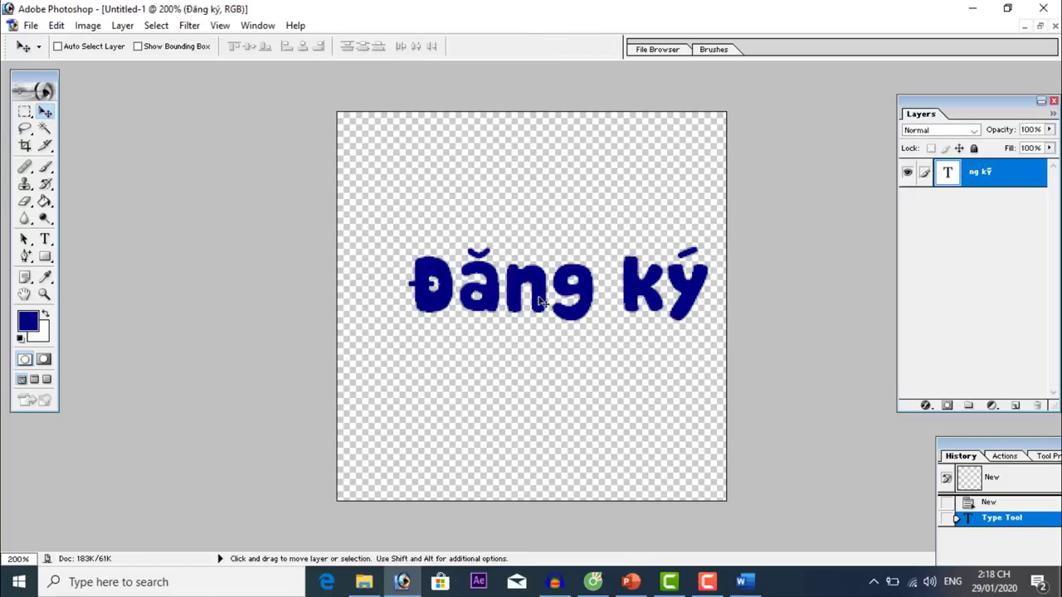
left_click_drag(539, 303, 509, 293)
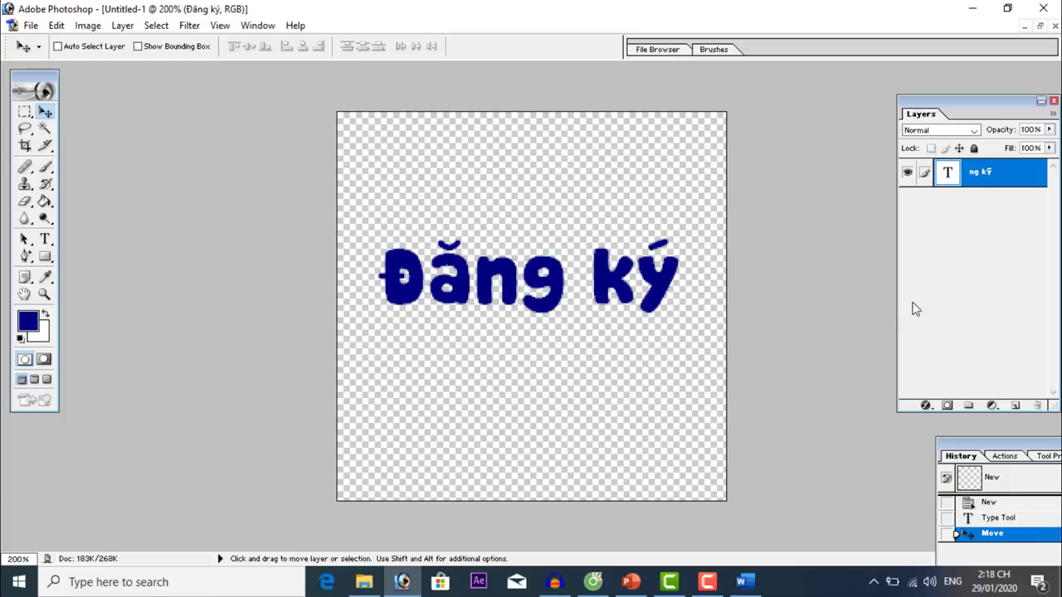
Rasterize the Đăng ký text layer and select its letter outline.
right_click(987, 176)
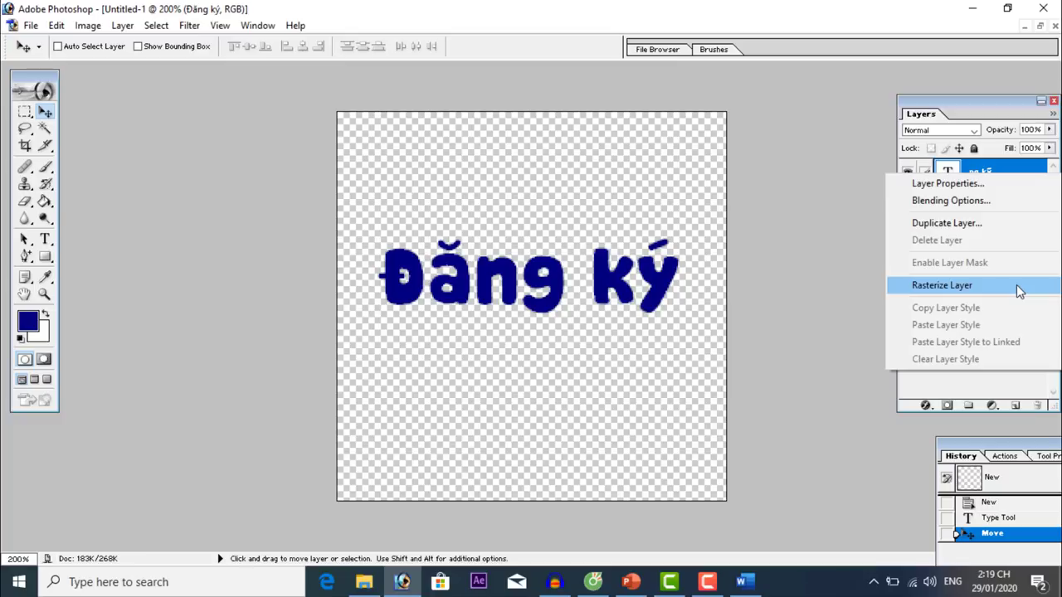
left_click(1016, 285)
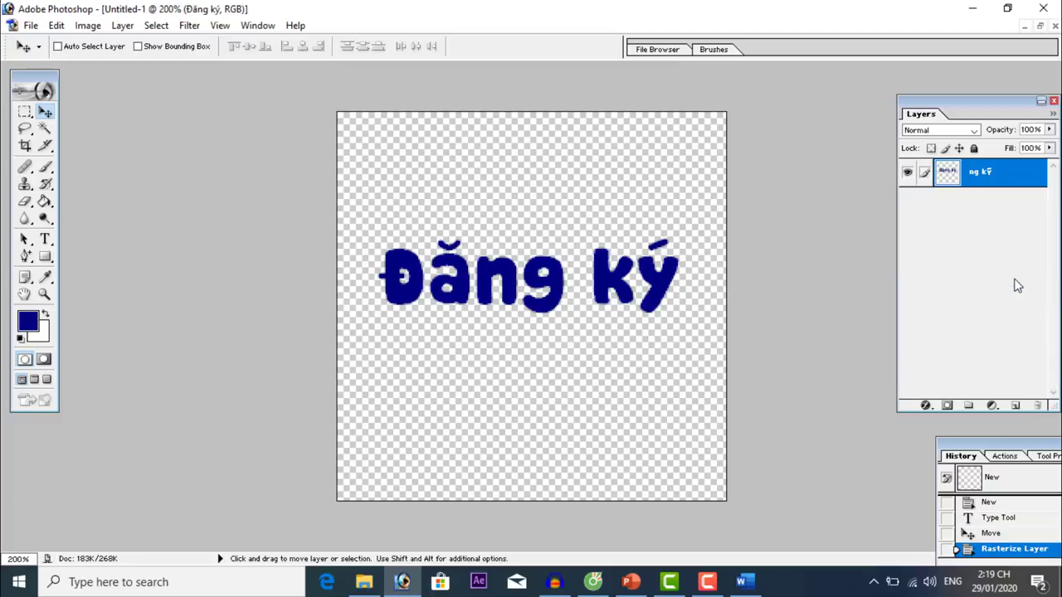
left_click(1010, 176, "ctrl")
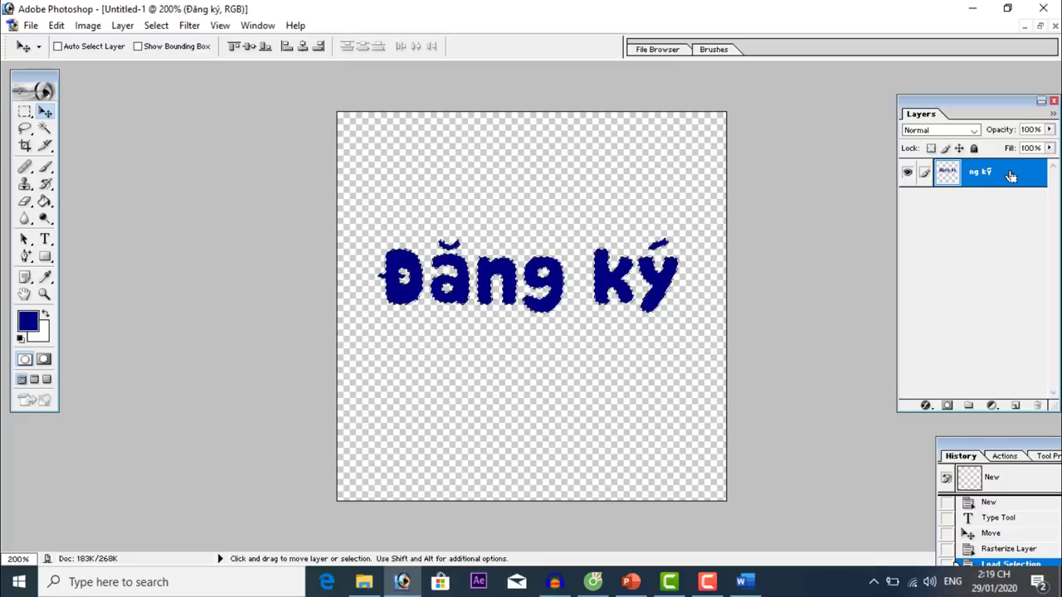
Stroke the selection with a 5 px white outside outline, then deselect.
left_click(46, 316)
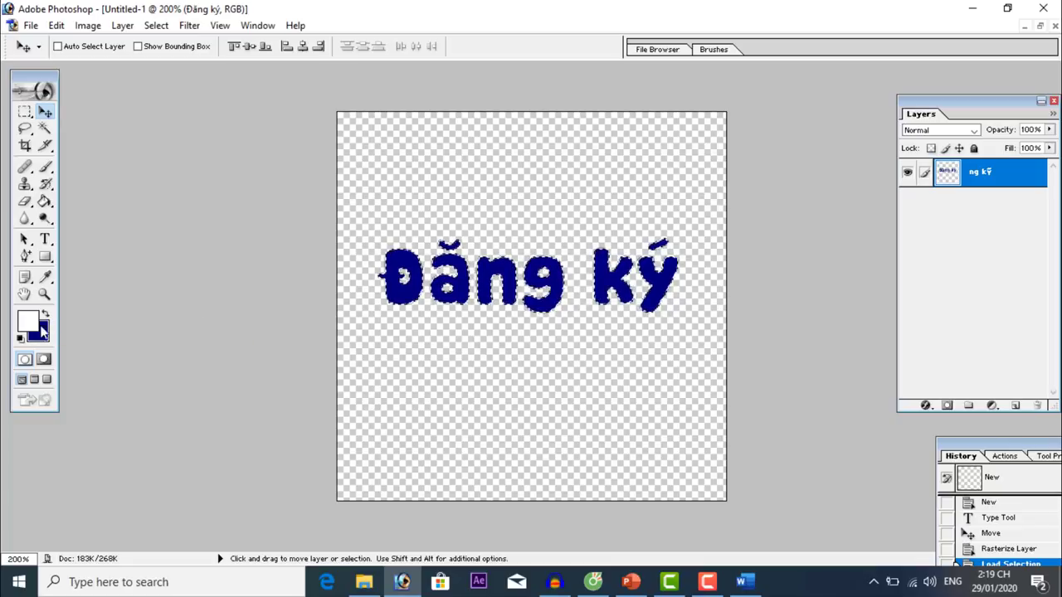
left_click(57, 25)
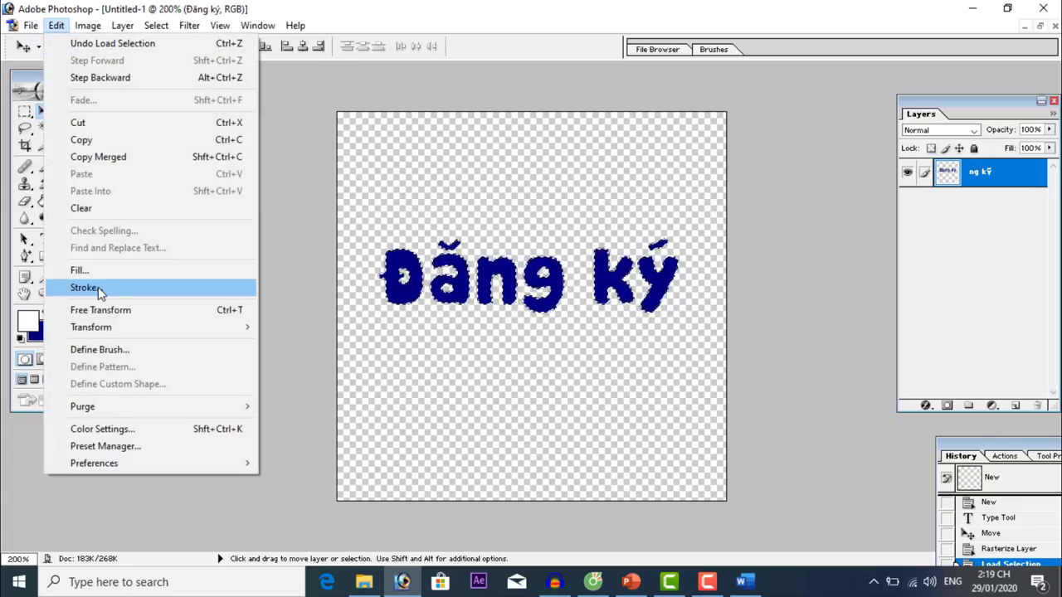
left_click(98, 288)
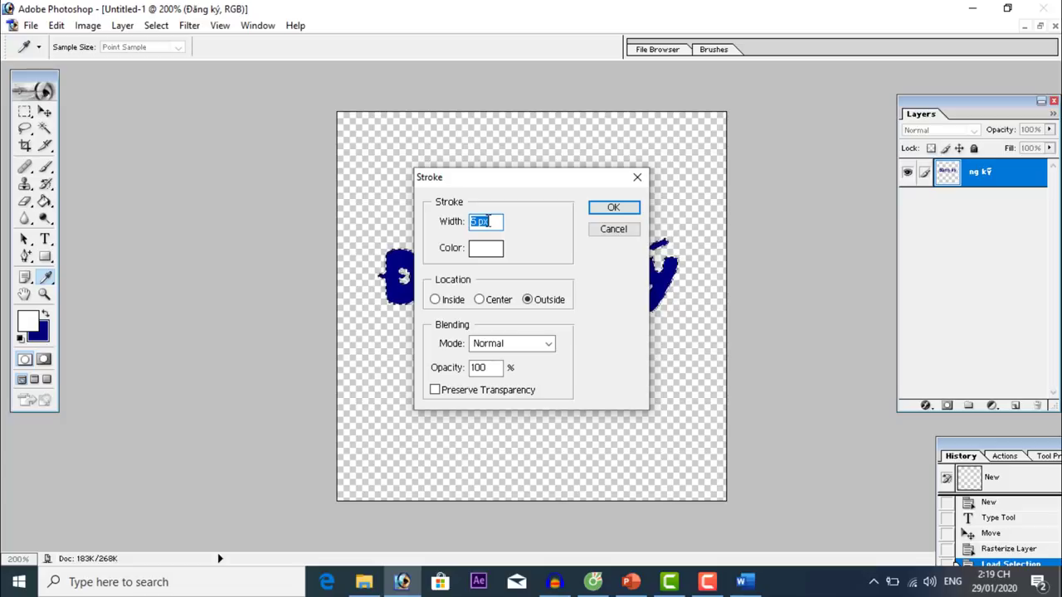
left_click(618, 211)
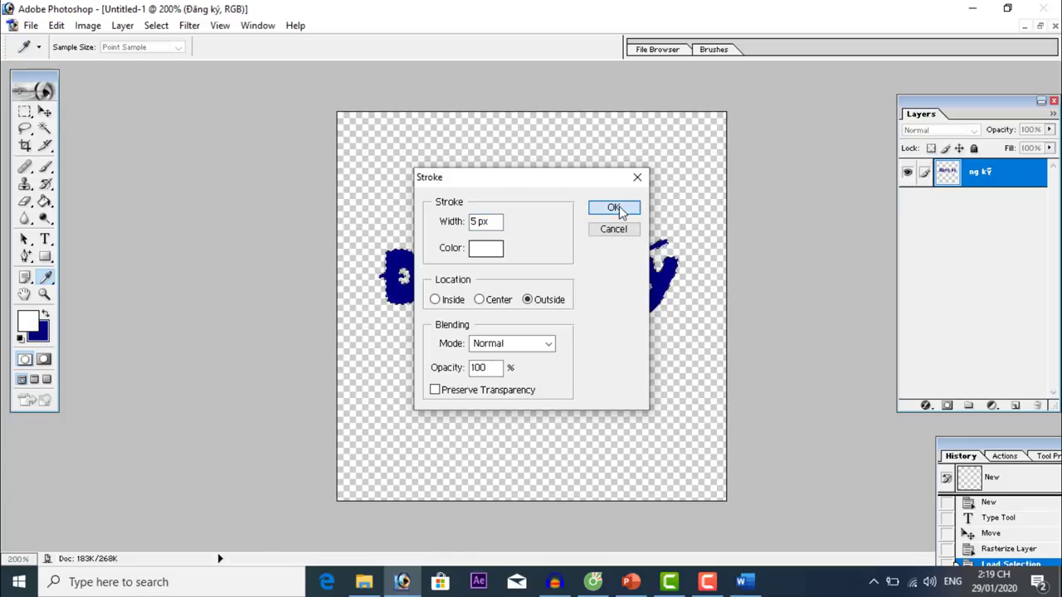
key("v")
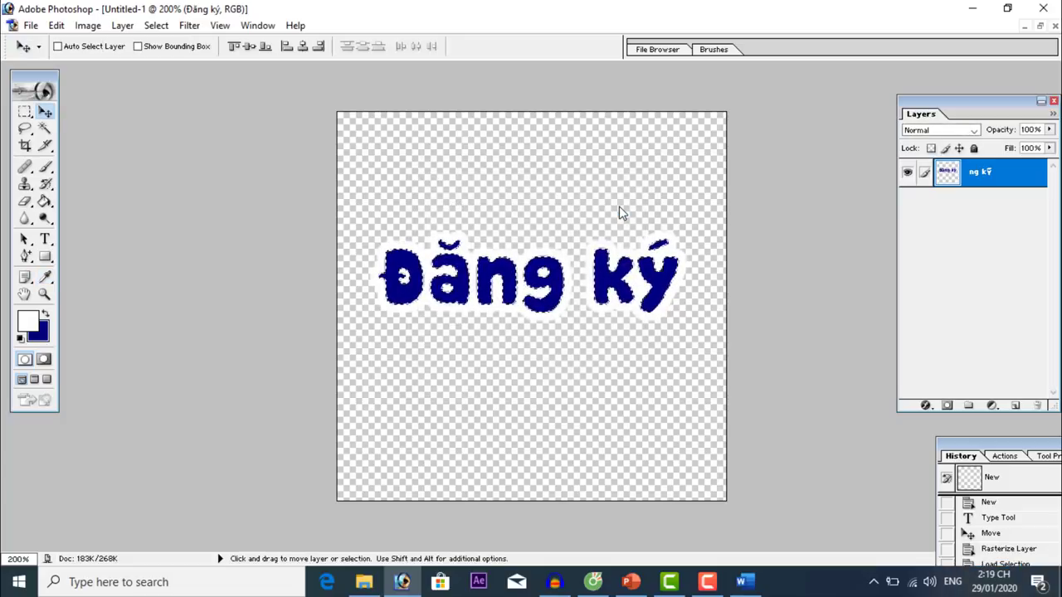
key("ctrl+d")
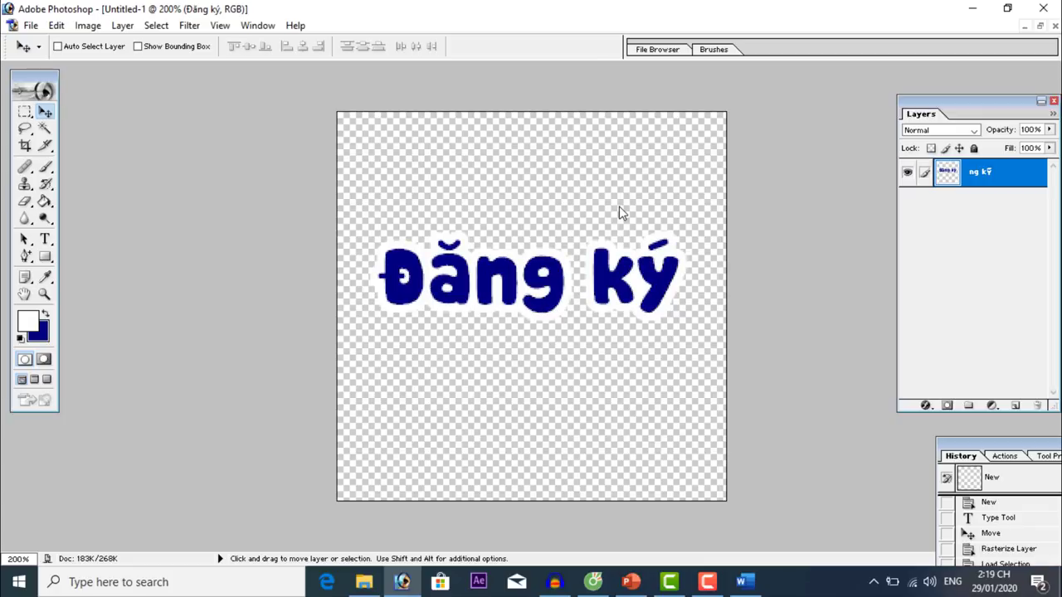
Nudge the Đăng ký text slightly upward.
right_click(554, 272)
left_click(589, 281)
key("Up")
key("Up")
key("Up")
key("Up")
key("Up")
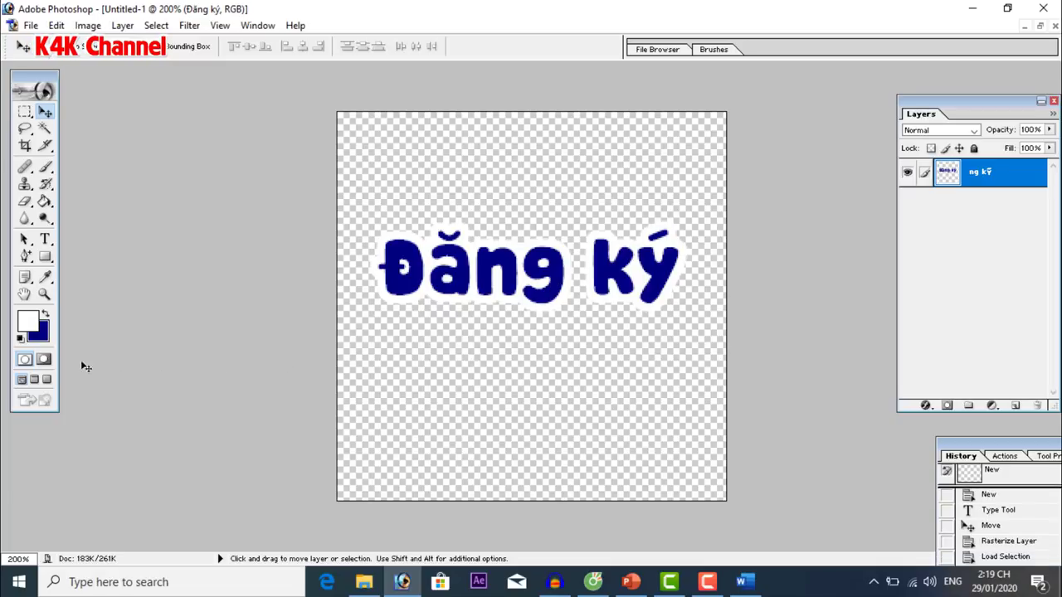
Make the red 'Subscribe' text below Đăng ký and shift it up slightly.
left_click(21, 337)
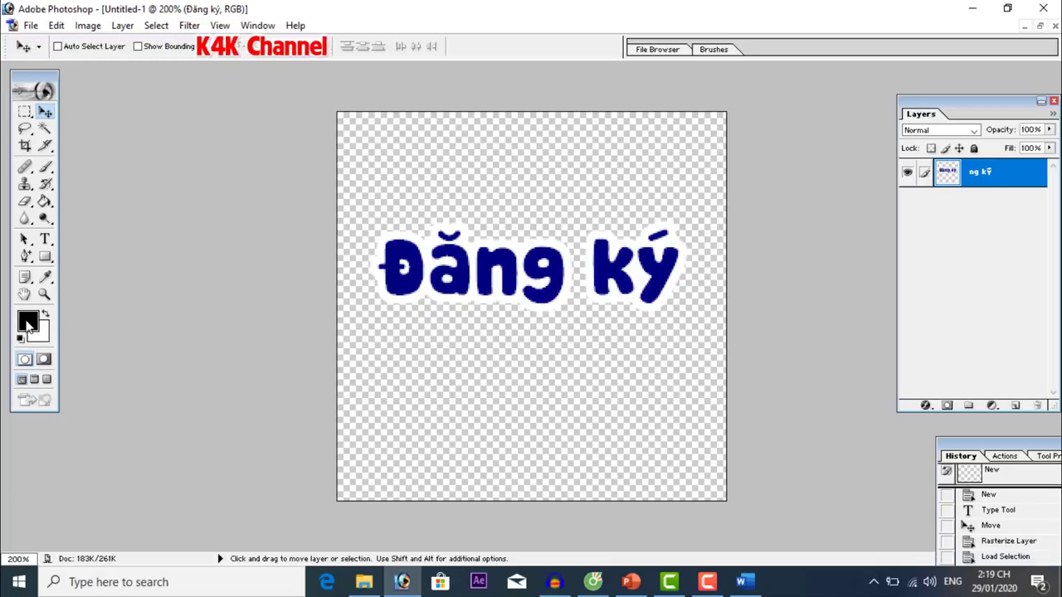
left_click(28, 323)
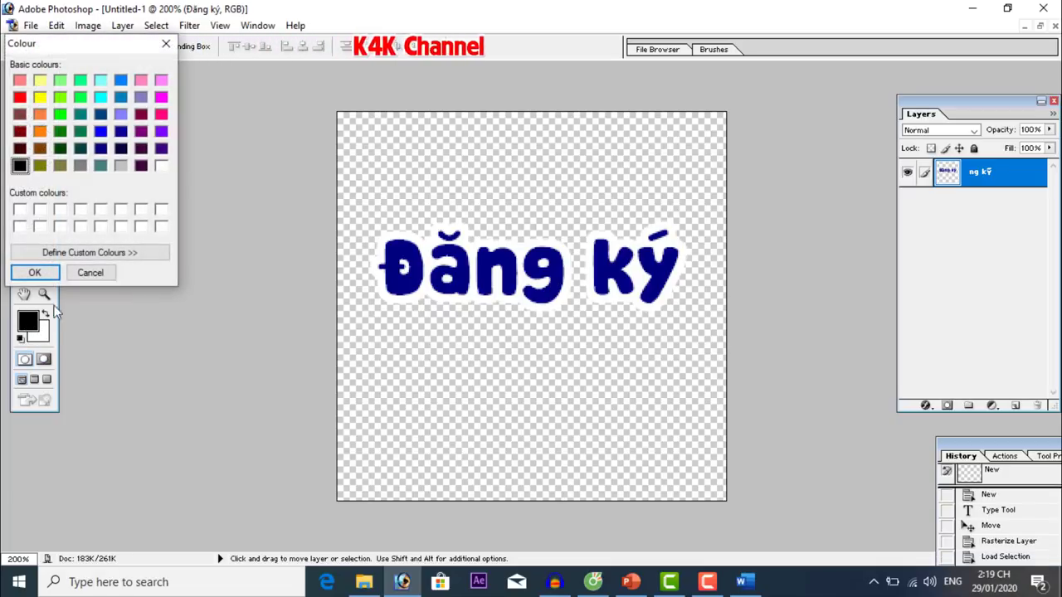
left_click(19, 97)
left_click(34, 272)
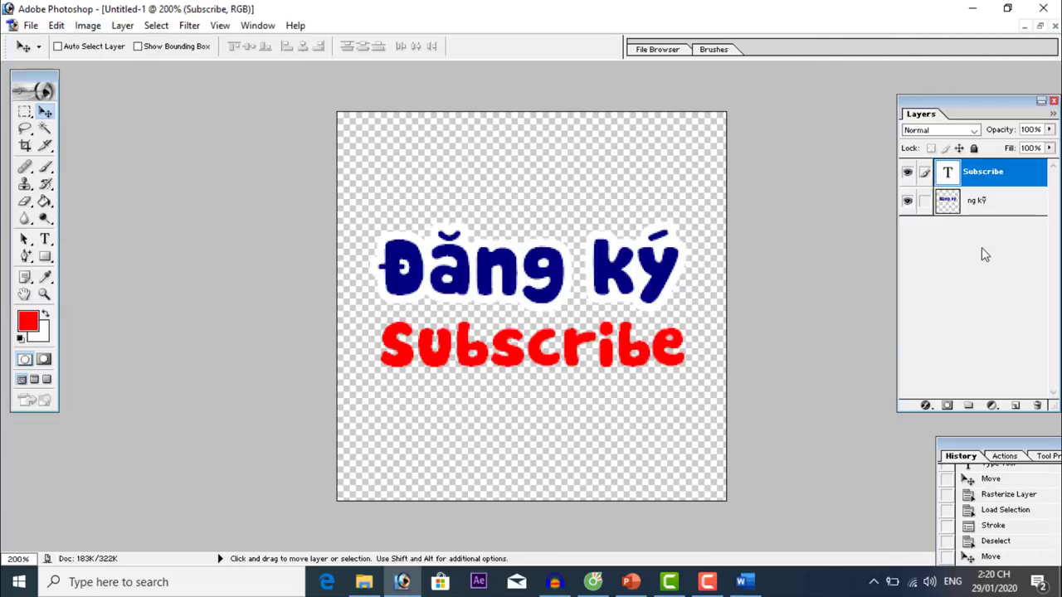
left_click_drag(693, 454, 693, 448)
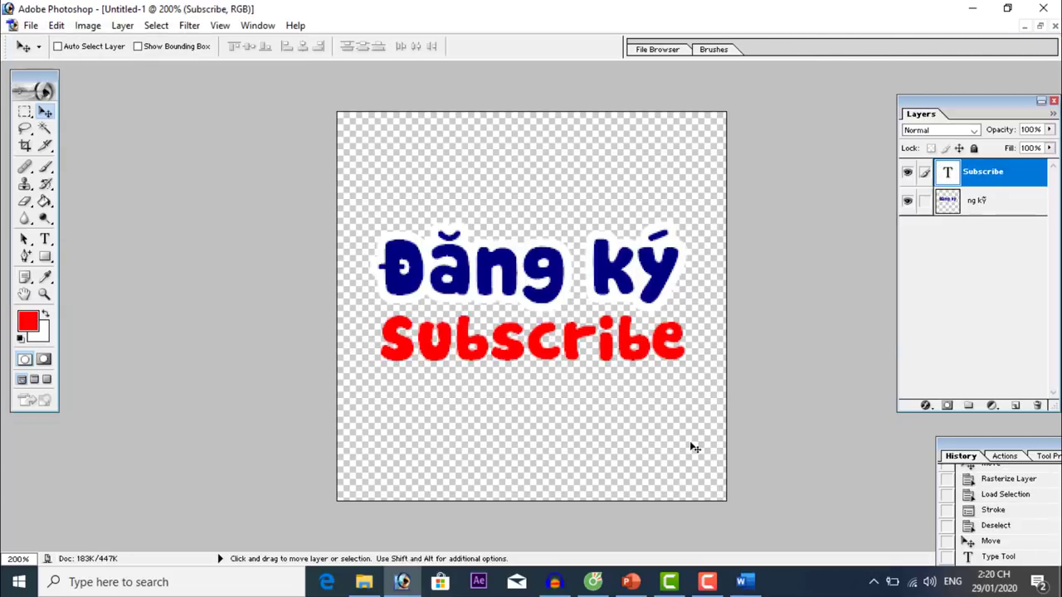
Save the layered artwork as dang ky kenh.psd in the Tao kenh YouTube 2020 folder.
left_click(29, 25)
left_click(100, 169)
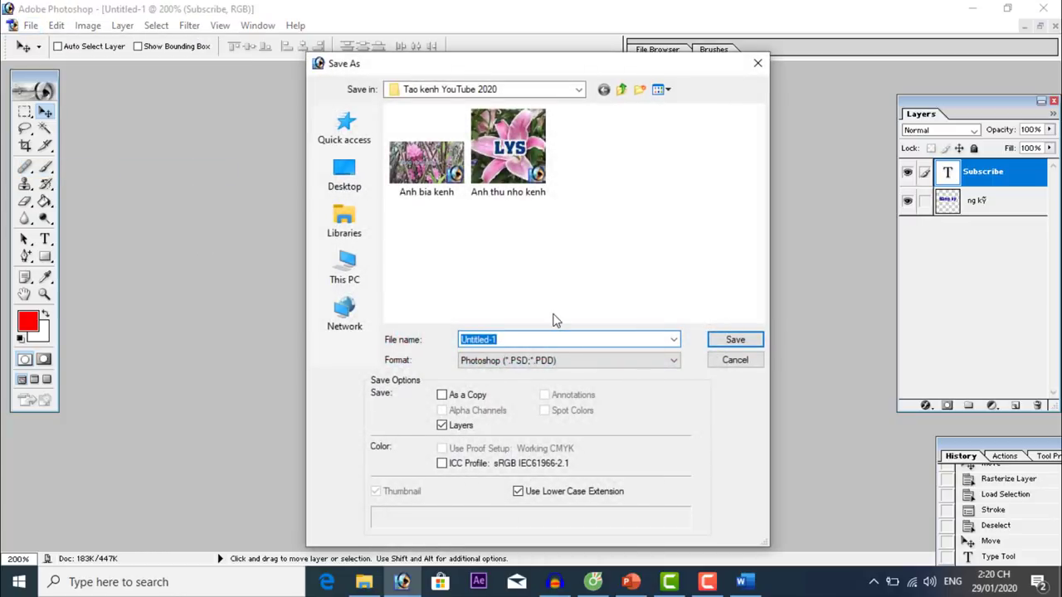
type("dang ky kenh")
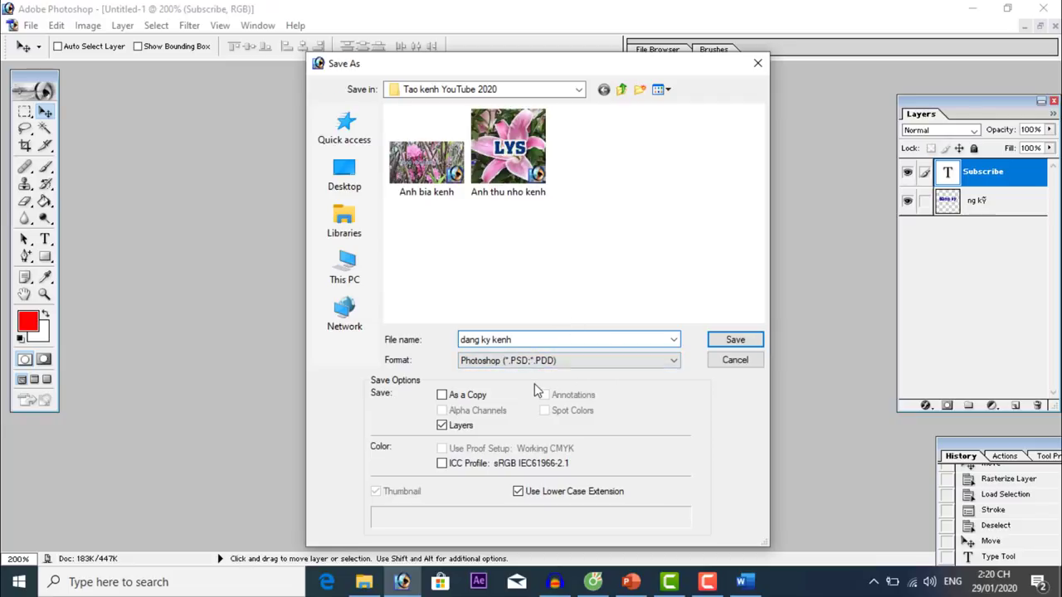
left_click(737, 340)
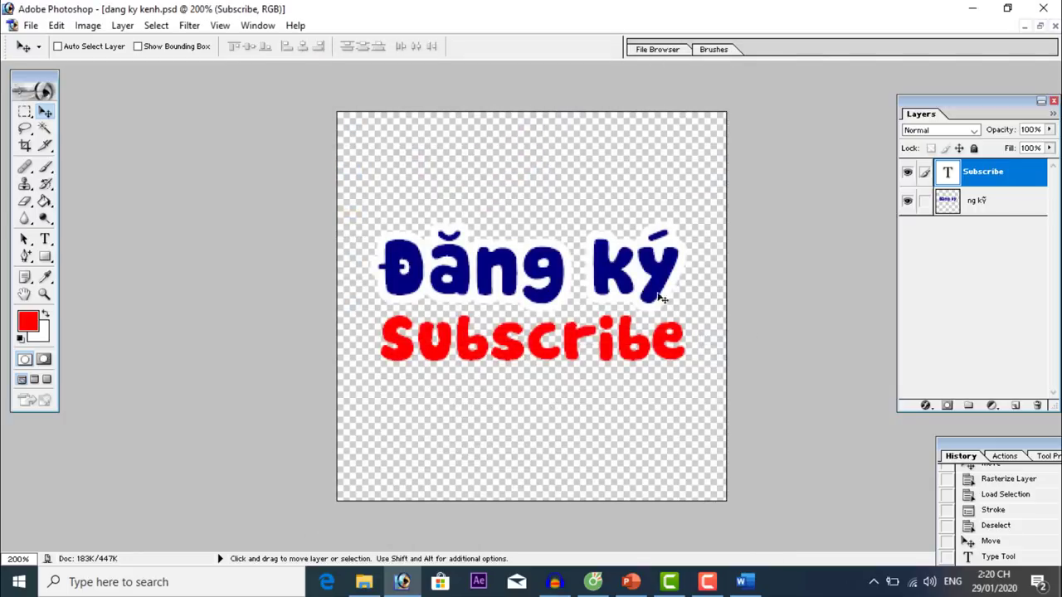
Save a non-interlaced PNG copy, dang ky kenh copy.png, then close Photoshop.
left_click(29, 26)
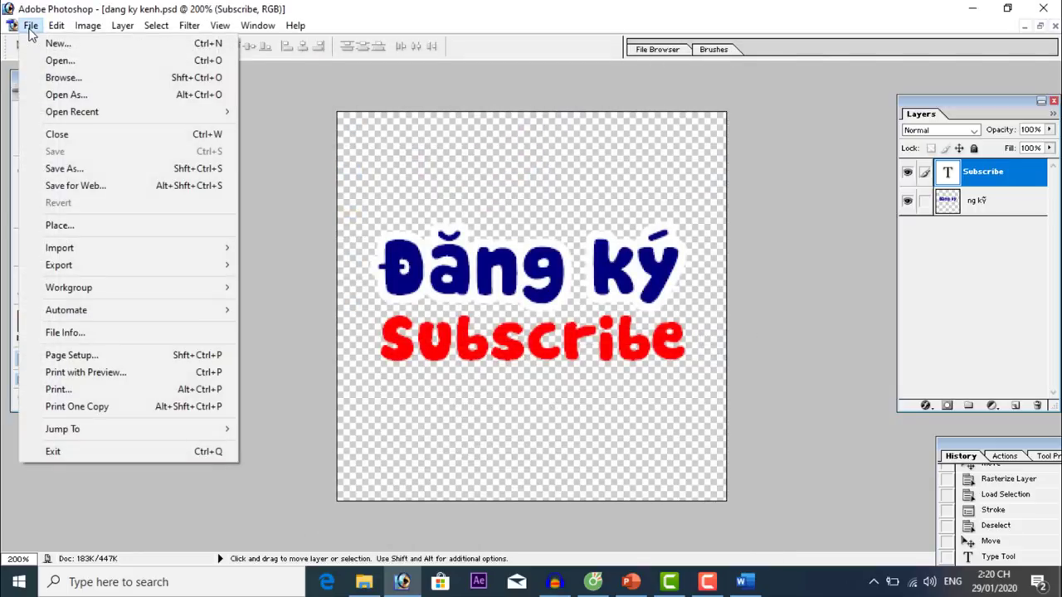
left_click(134, 168)
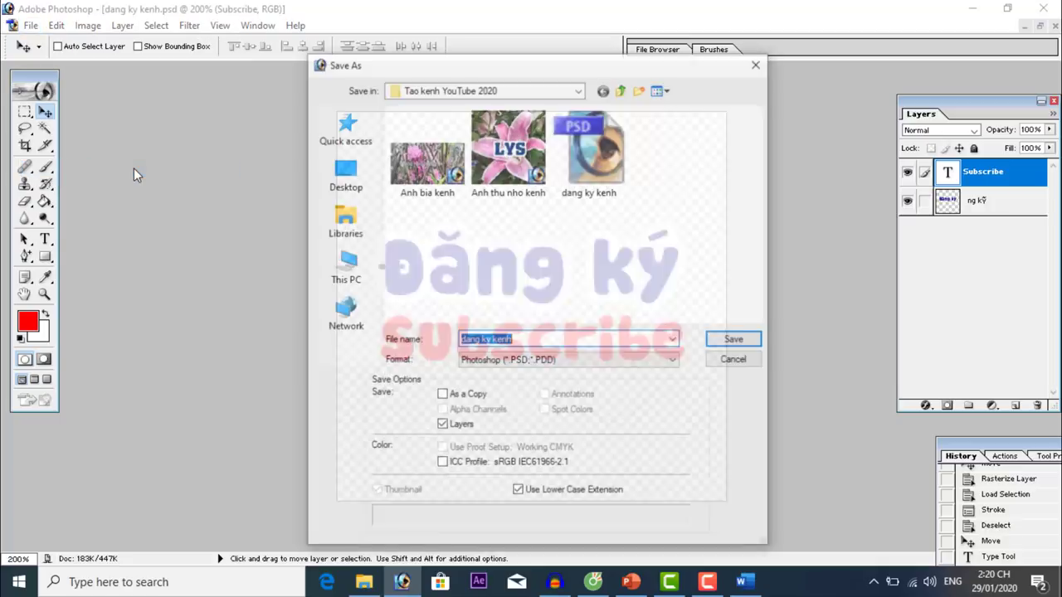
left_click(520, 363)
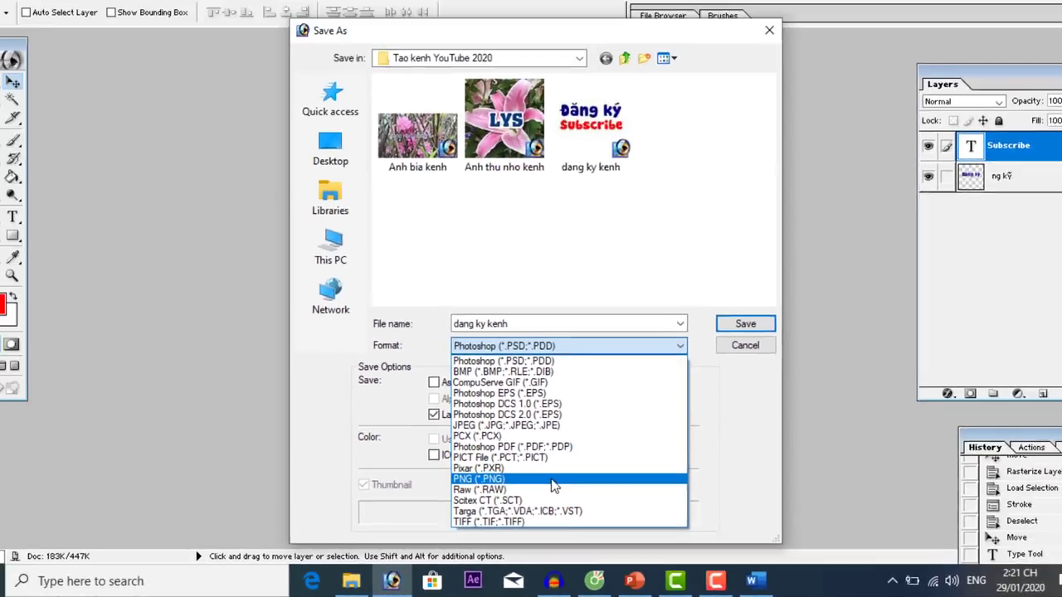
left_click(520, 293)
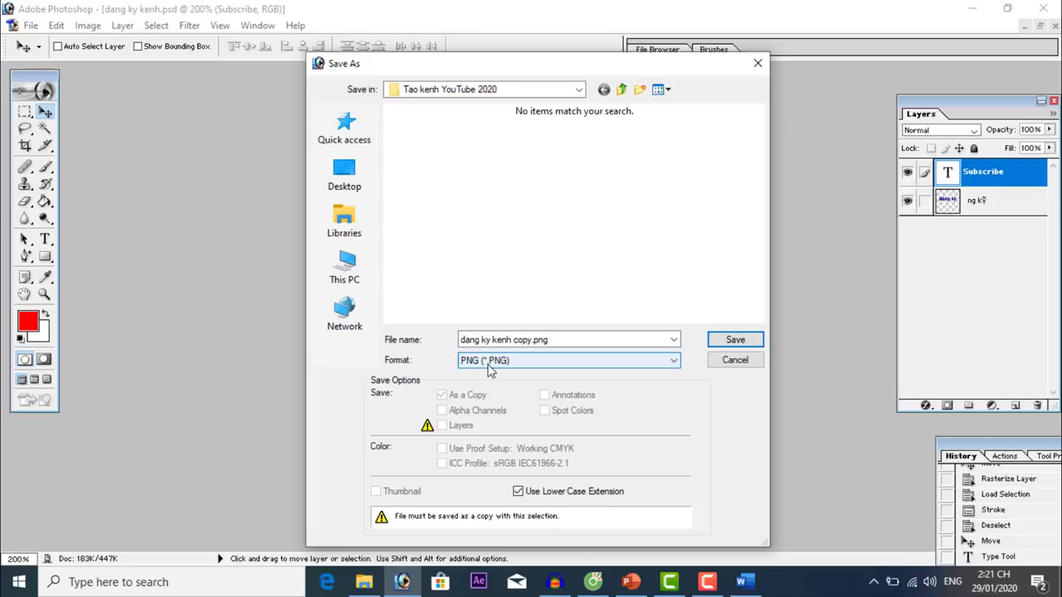
left_click(735, 341)
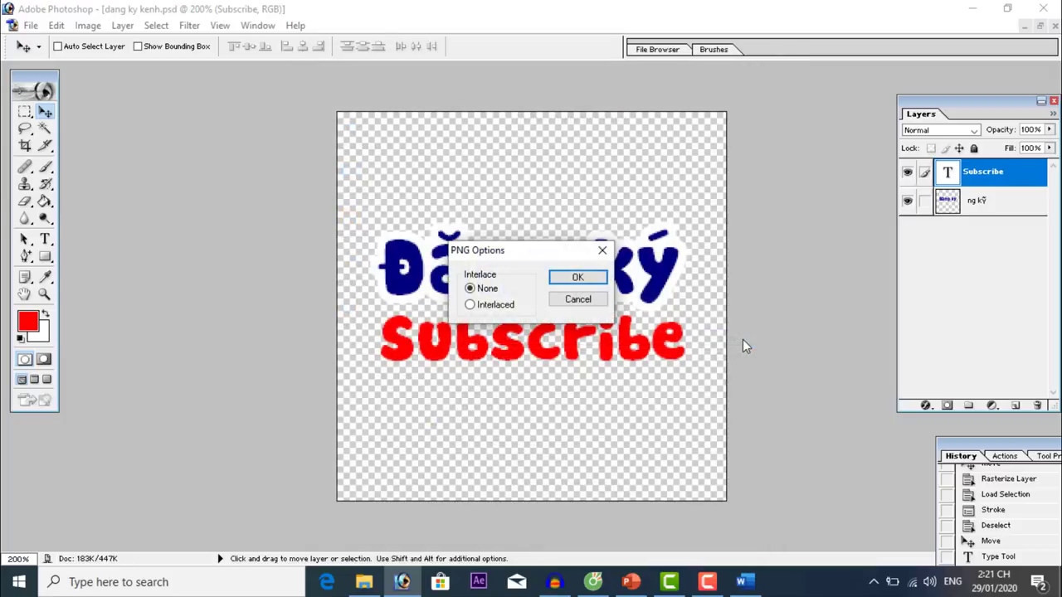
left_click(598, 280)
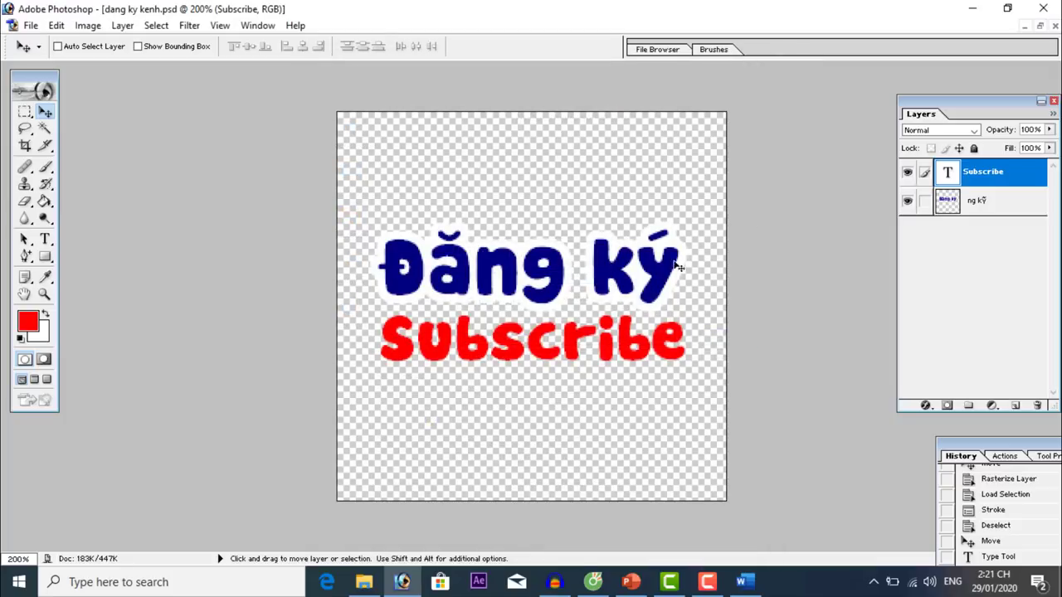
left_click(1050, 9)
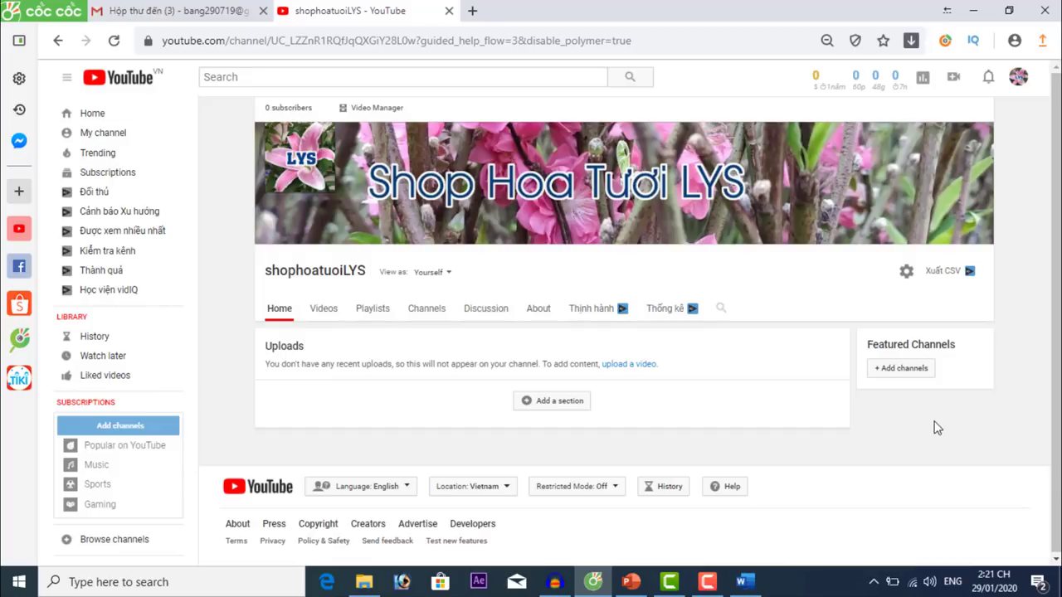
Open the Add channels dialog for the Featured Channels section.
left_click(903, 374)
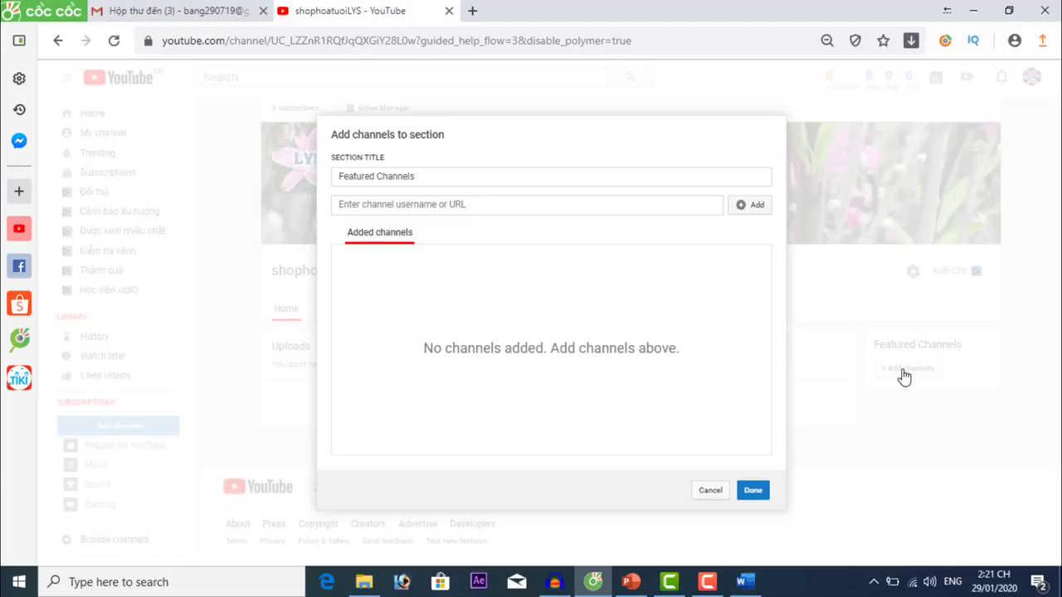
Open the EDMGo channel page (youtube.com/edmgo) in a new tab to grab its URL.
left_click(358, 207)
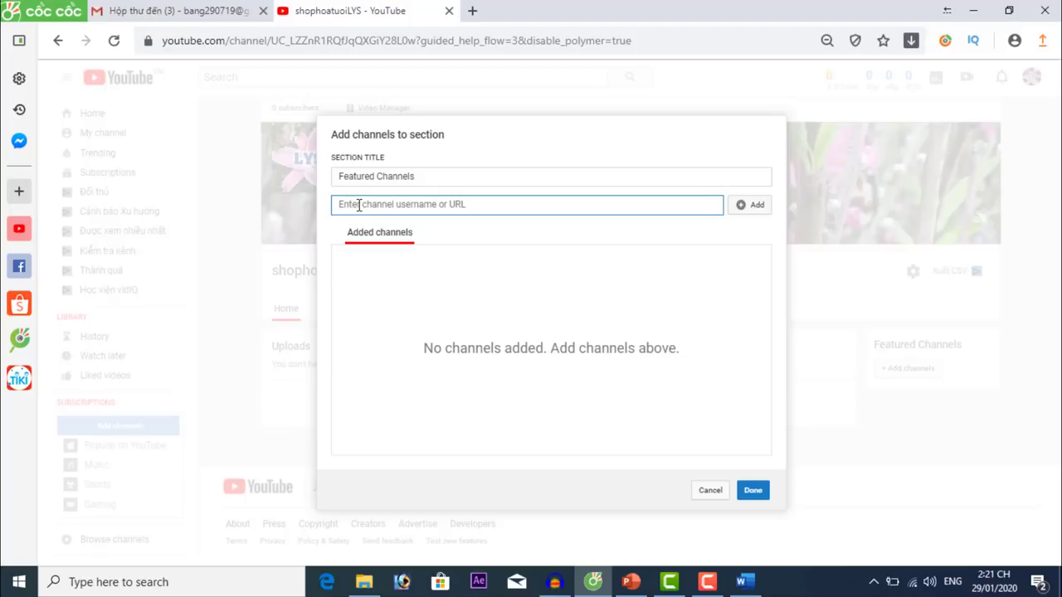
key("ctrl+t")
type("y")
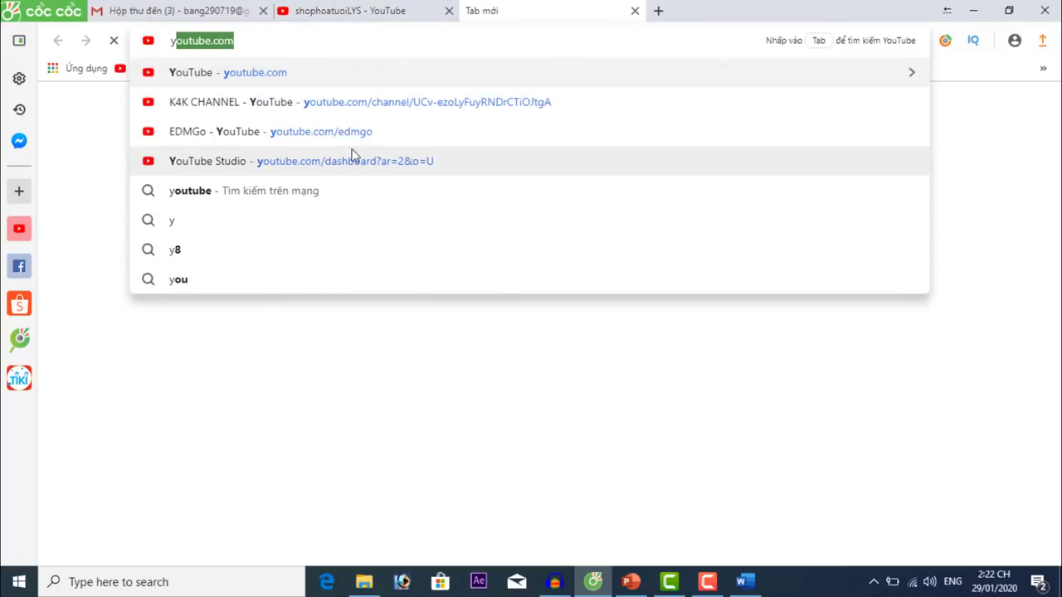
left_click(351, 132)
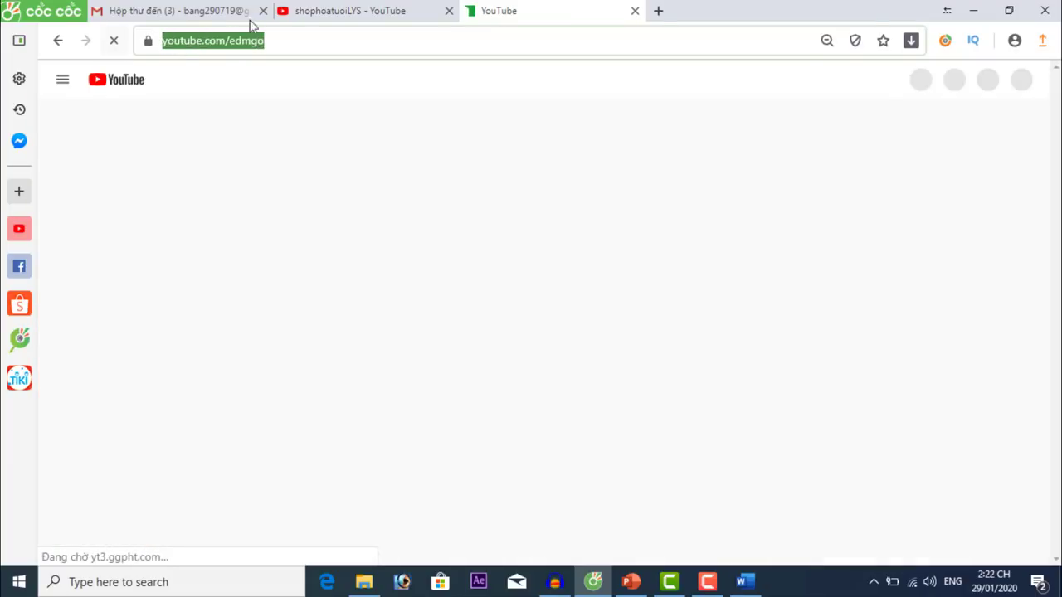
left_click(344, 8)
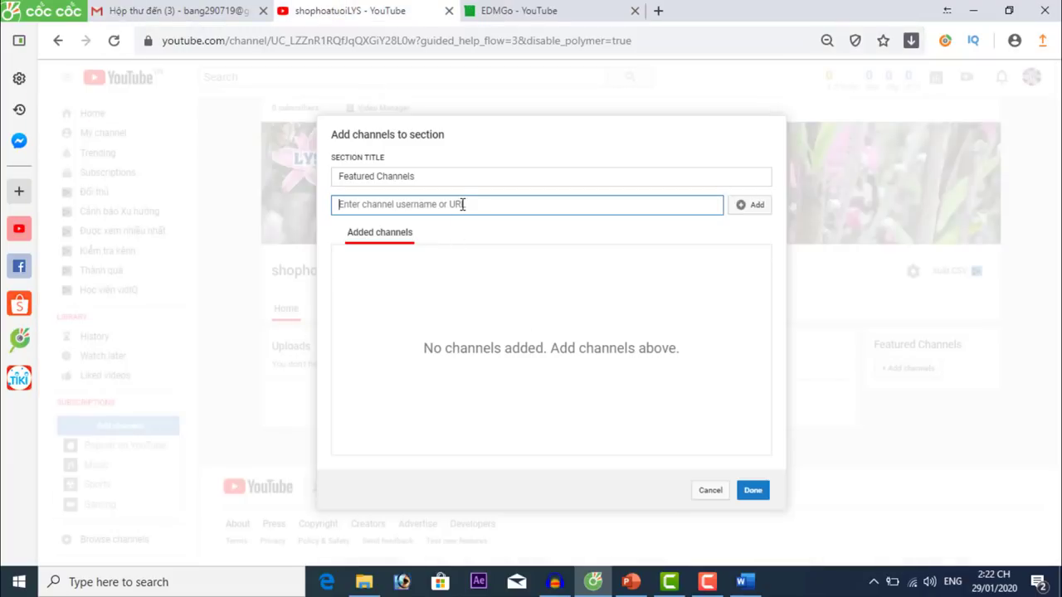
Paste the EDMGo URL into the channel field, add it to Featured Channels, and open channel settings.
right_click(367, 206)
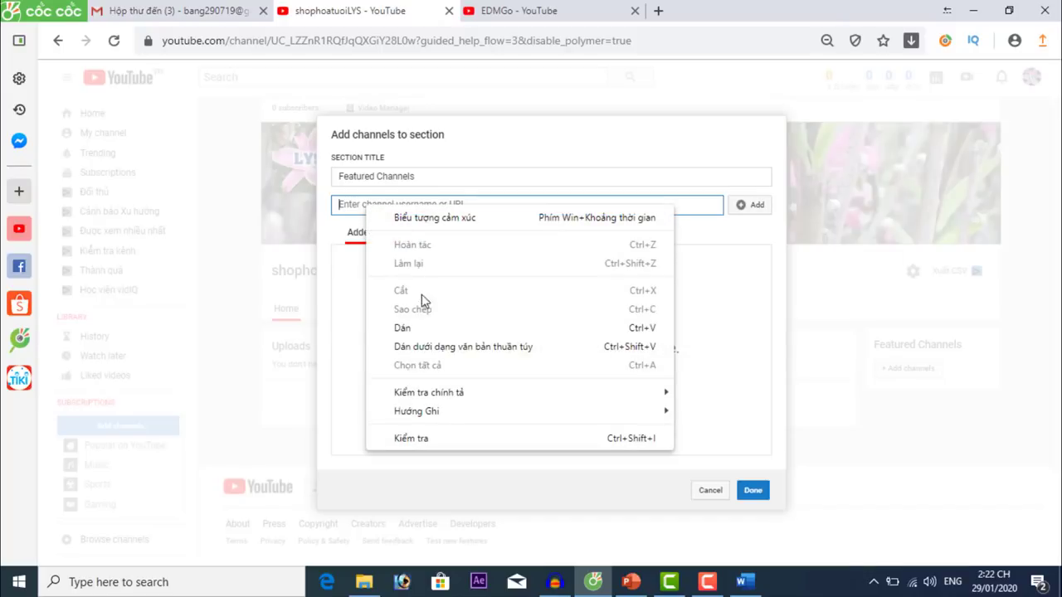
left_click(429, 330)
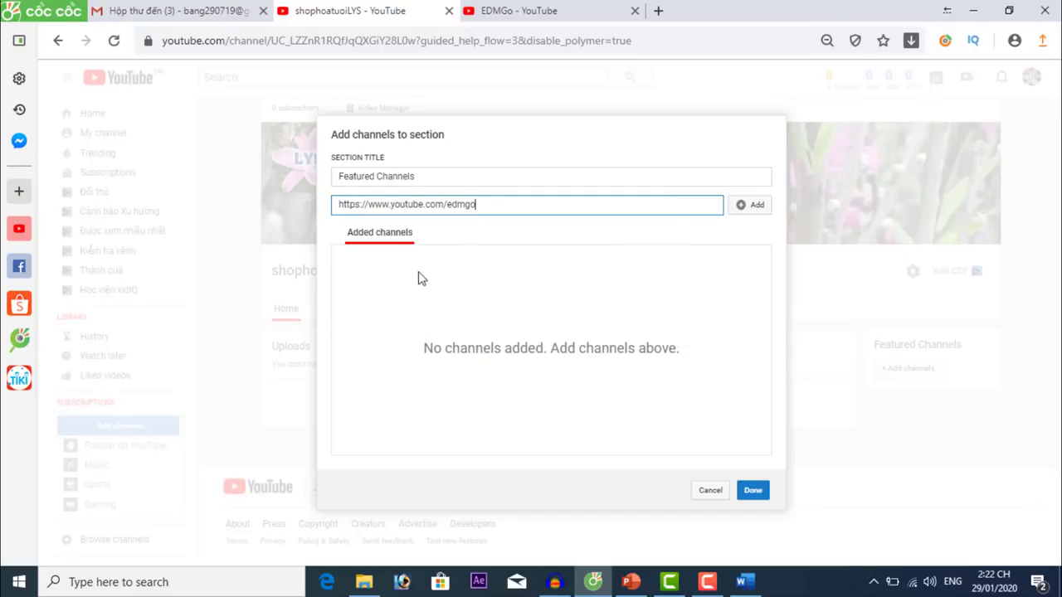
left_click(754, 210)
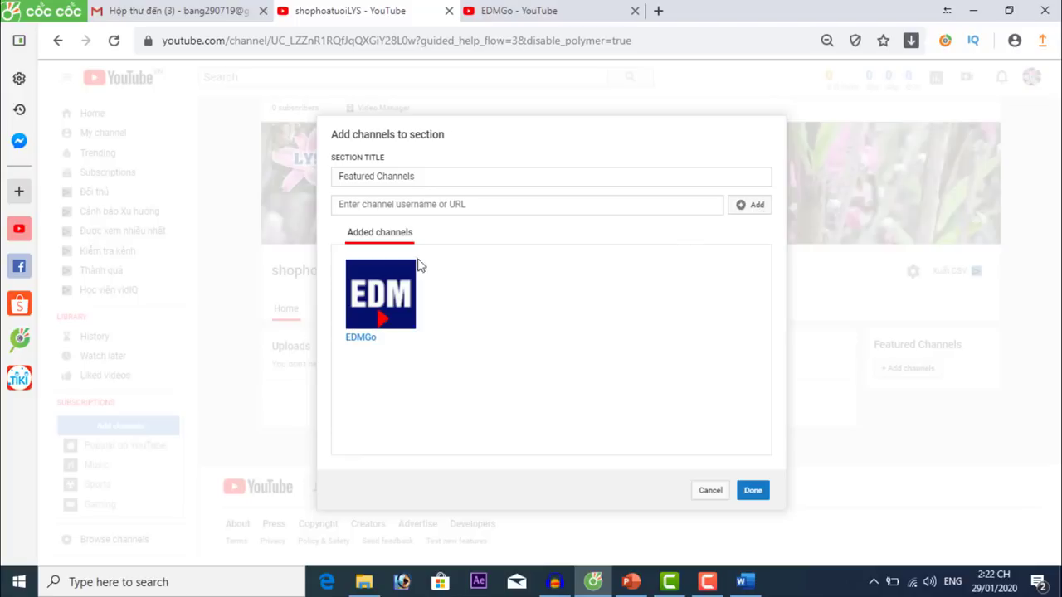
left_click(754, 491)
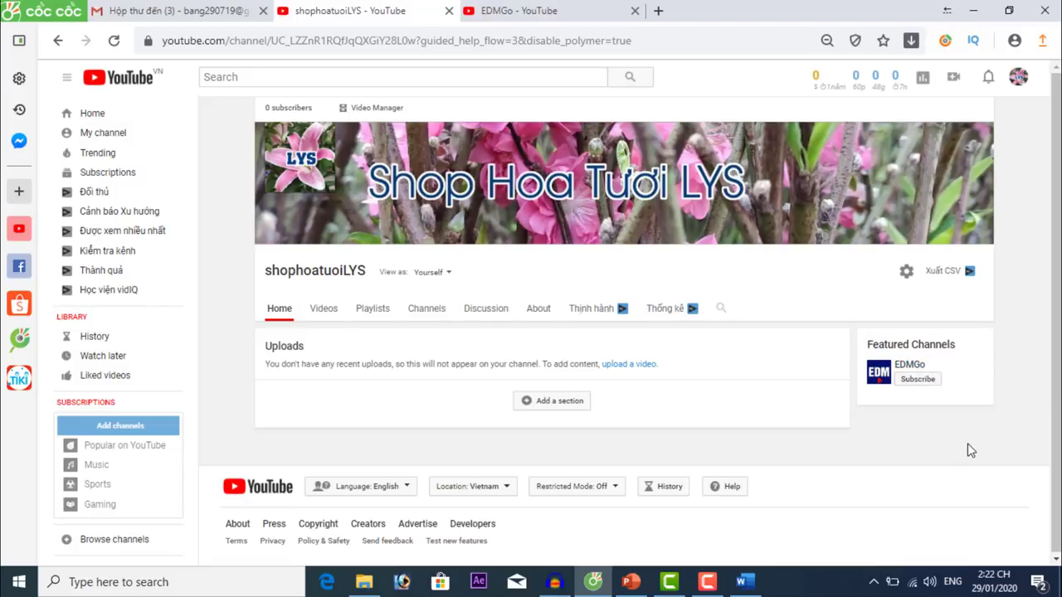
left_click(908, 277)
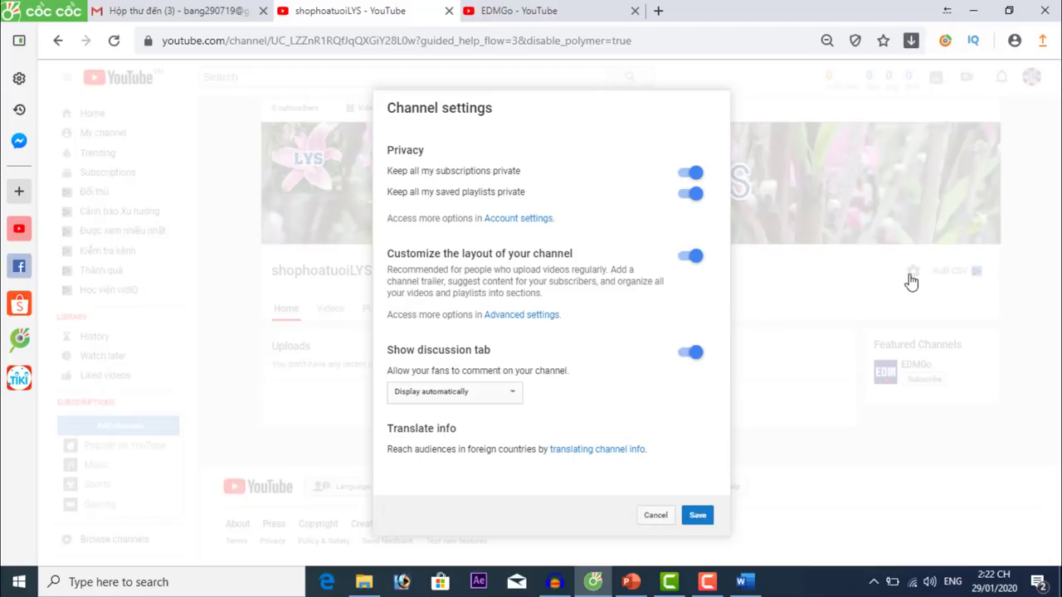
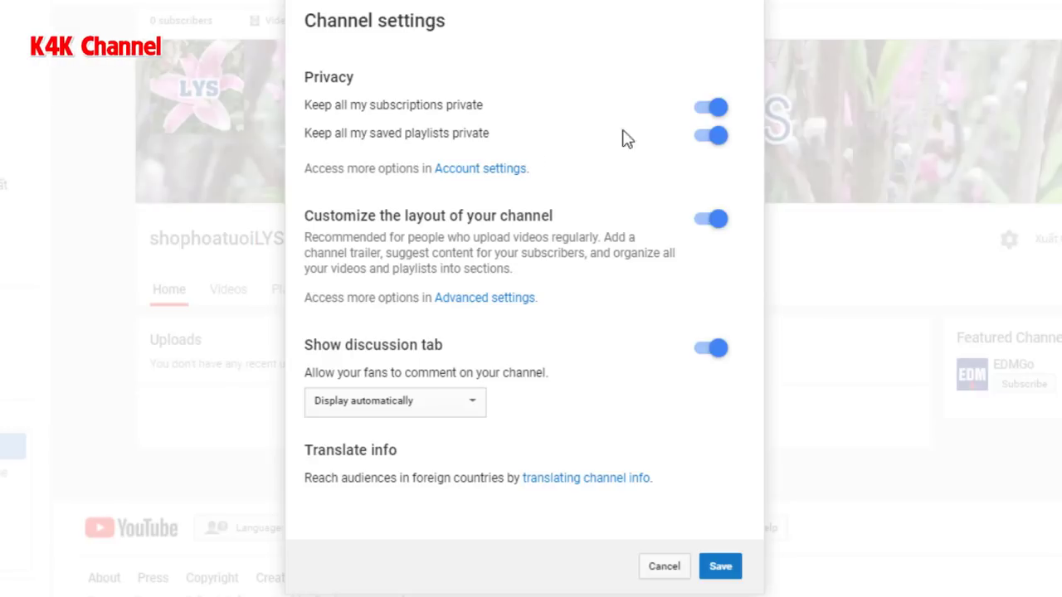
Turn off 'Keep all my subscriptions private' and 'Keep all my saved playlists private', then save.
left_click(697, 113)
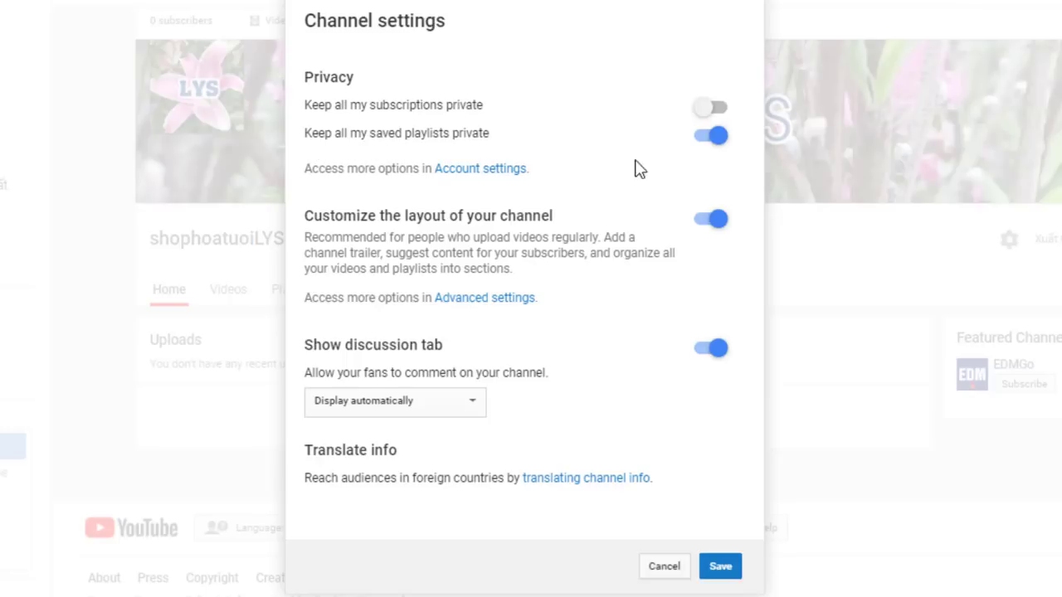
left_click(701, 142)
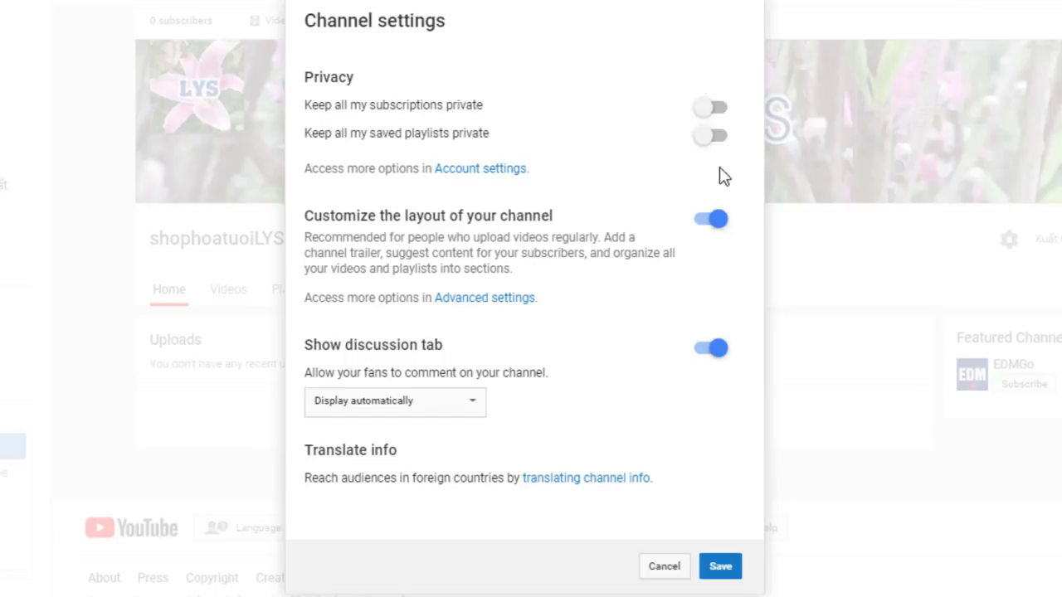
left_click(716, 557)
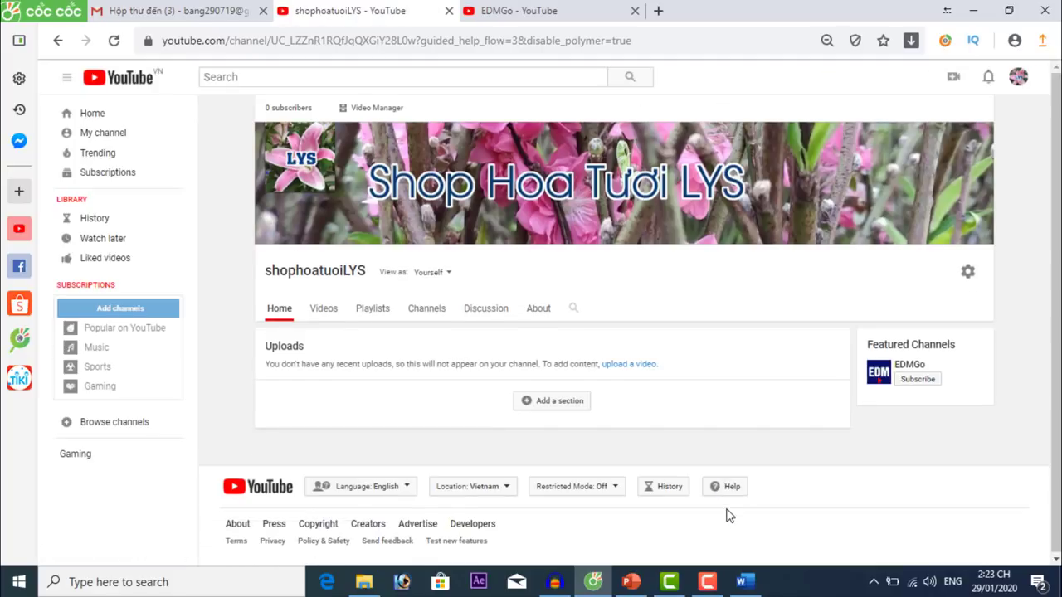
Add a home-page section with Popular uploads content and Horizontal row layout.
left_click(559, 404)
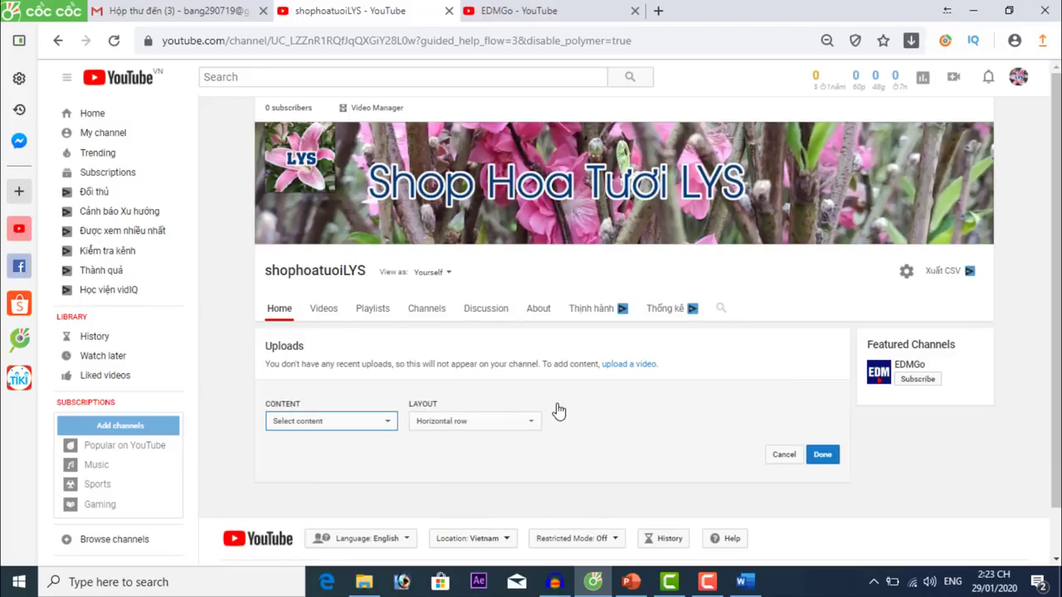
left_click(370, 424)
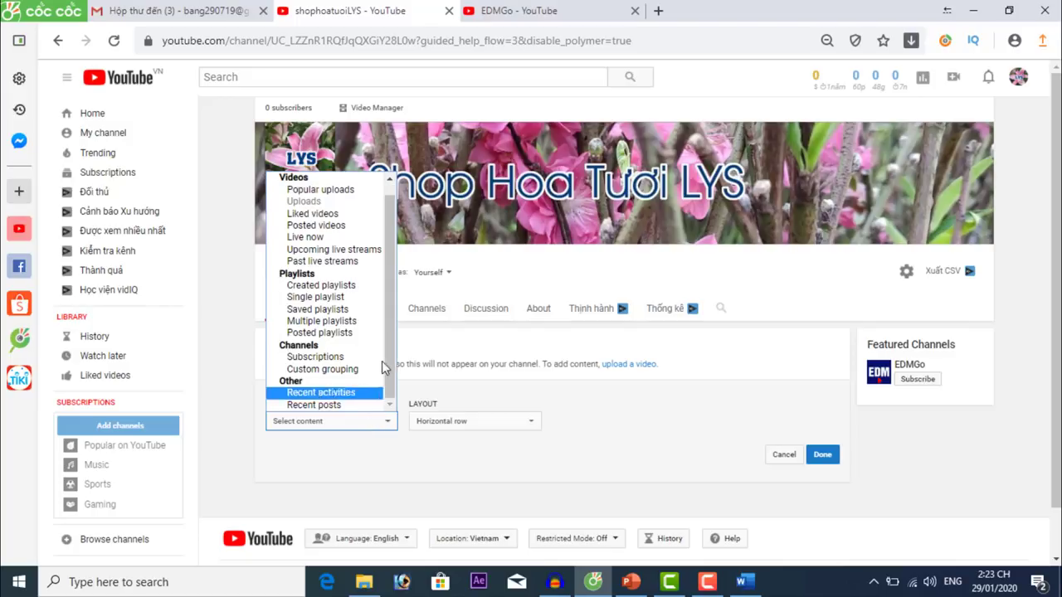
scroll(395, 242, "up", 1)
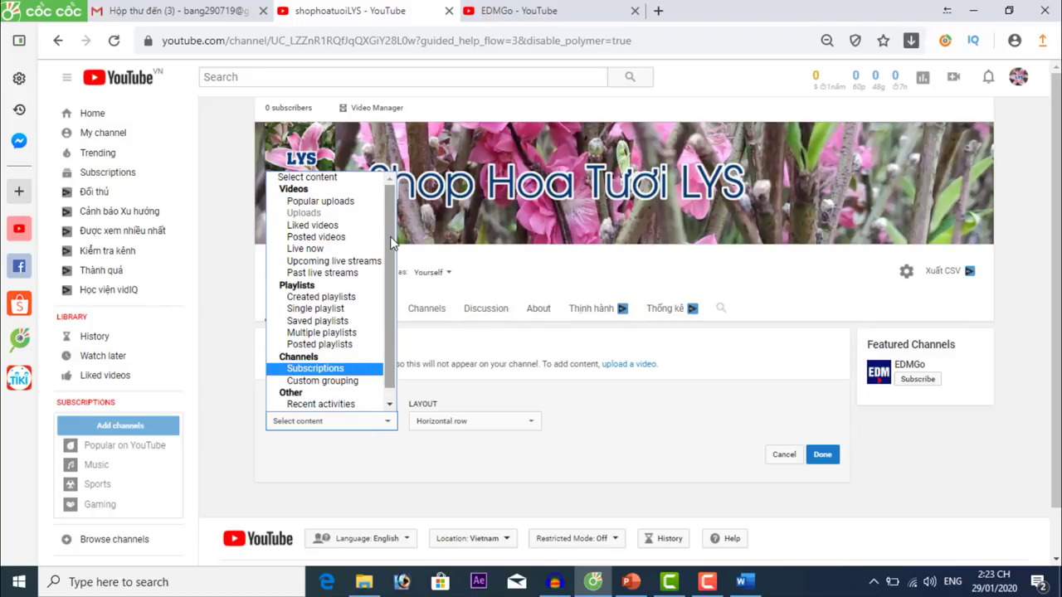
scroll(390, 319, "down", 1)
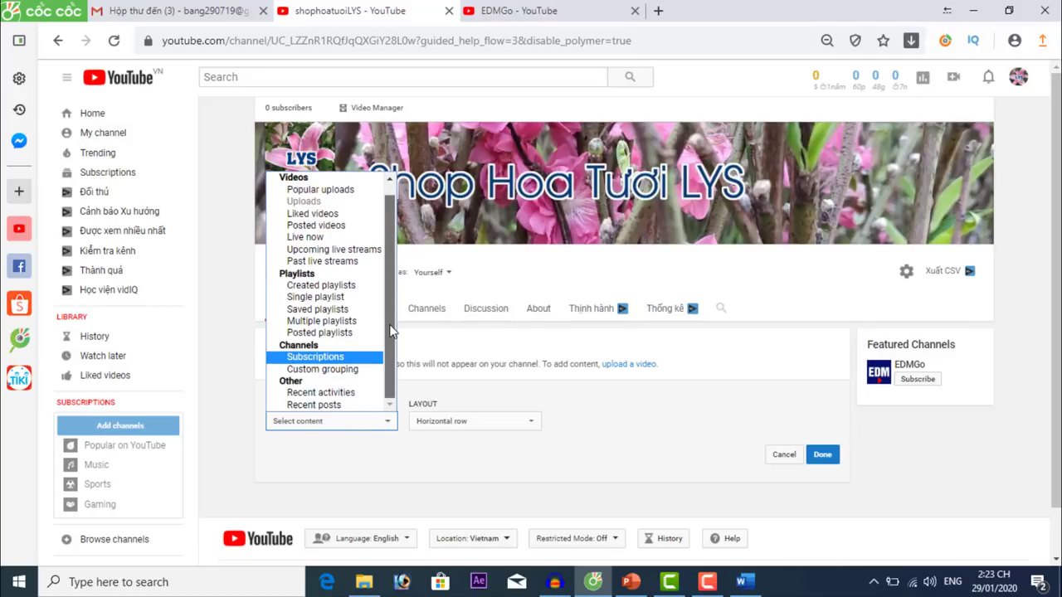
scroll(400, 245, "up", 1)
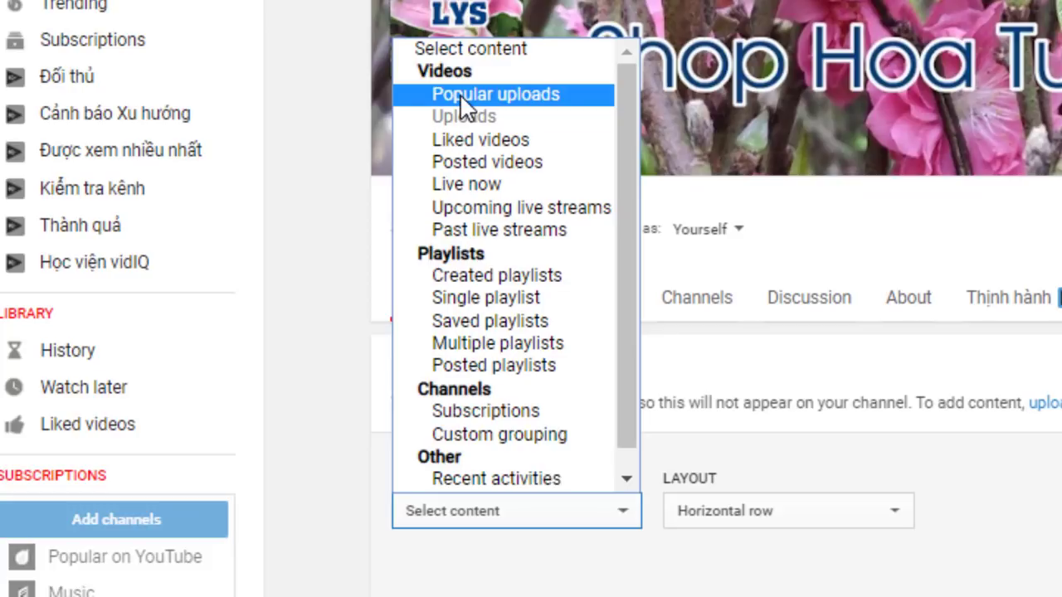
left_click(460, 94)
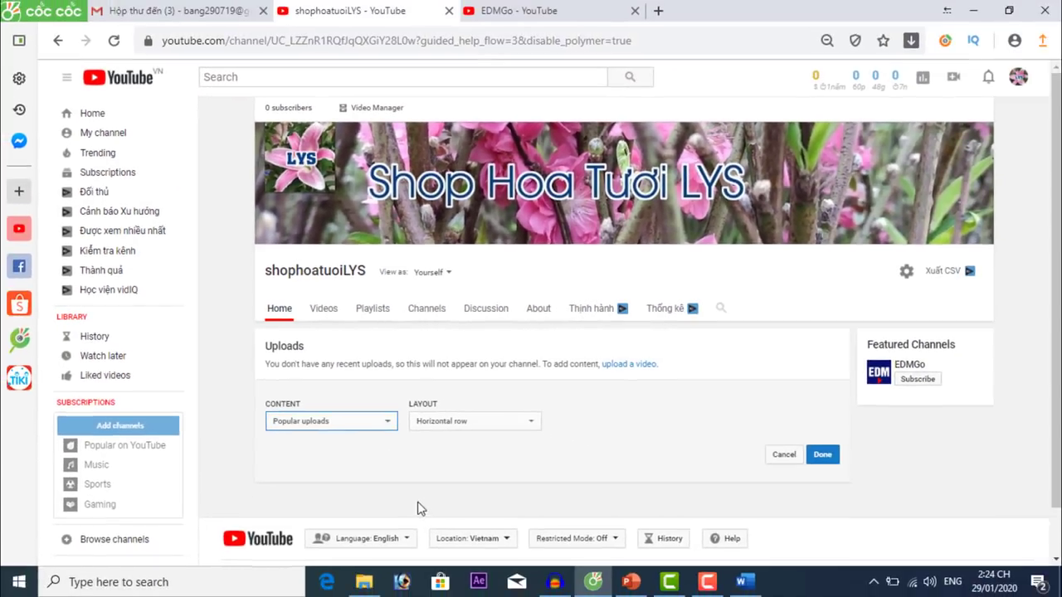
scroll(645, 449, "down", 2)
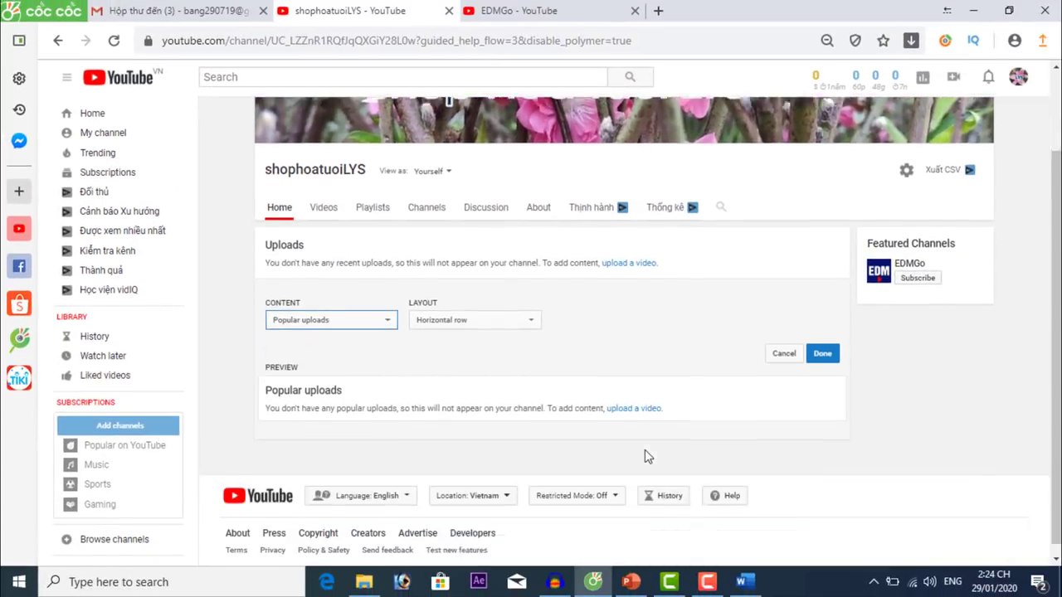
left_click(478, 312)
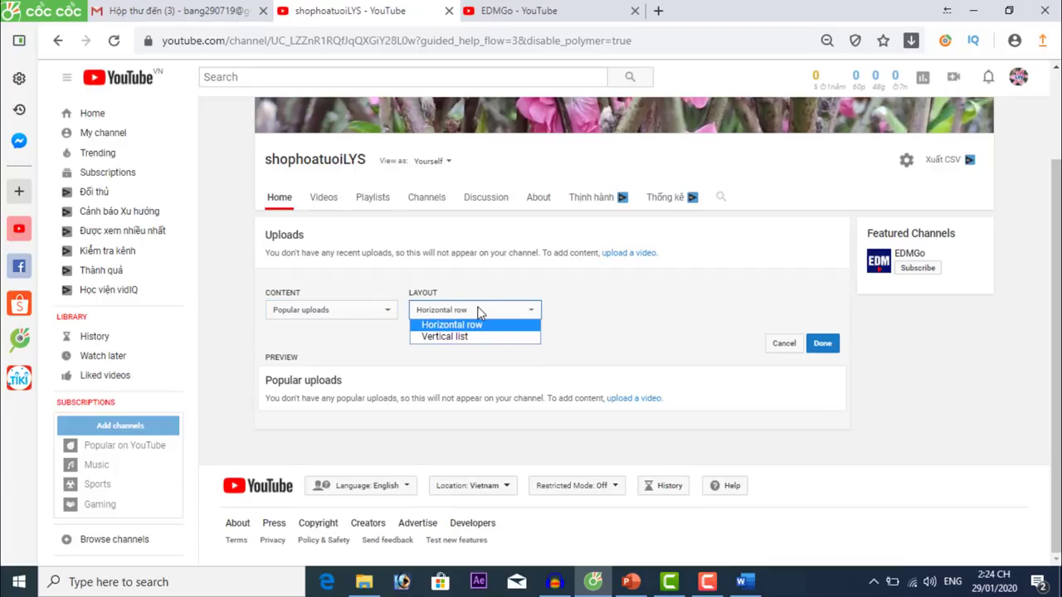
left_click(626, 319)
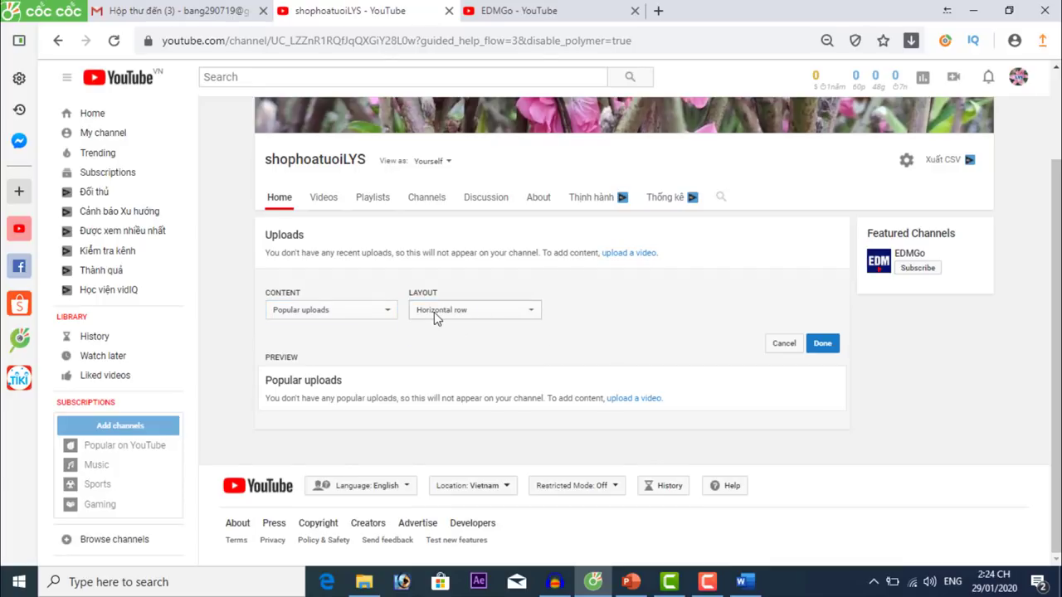
left_click(822, 344)
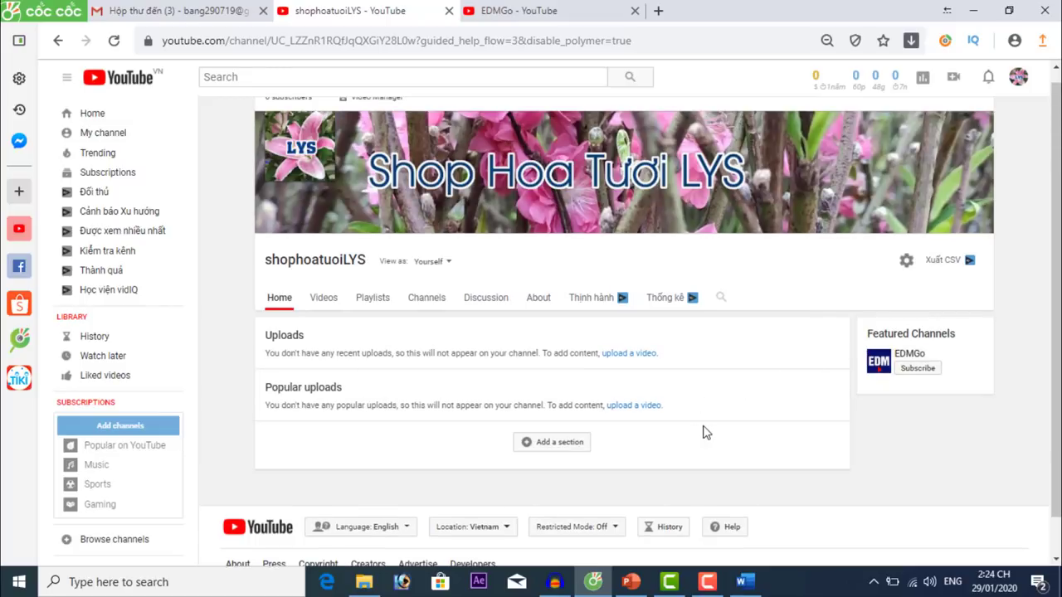
scroll(702, 431, "down", 1)
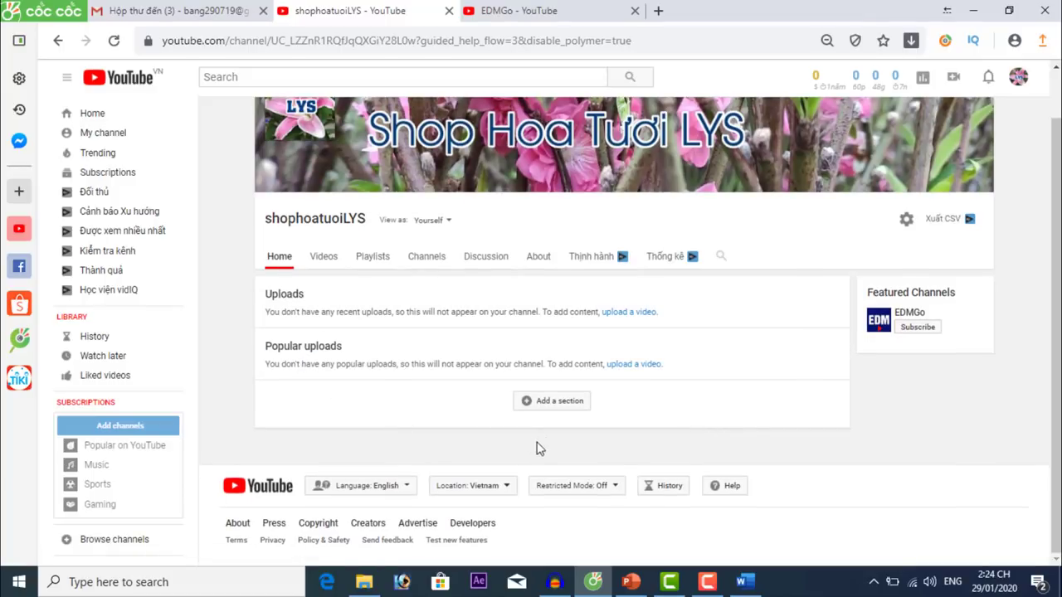
Add a new home-page section with Created playlists chosen as its content.
left_click(568, 405)
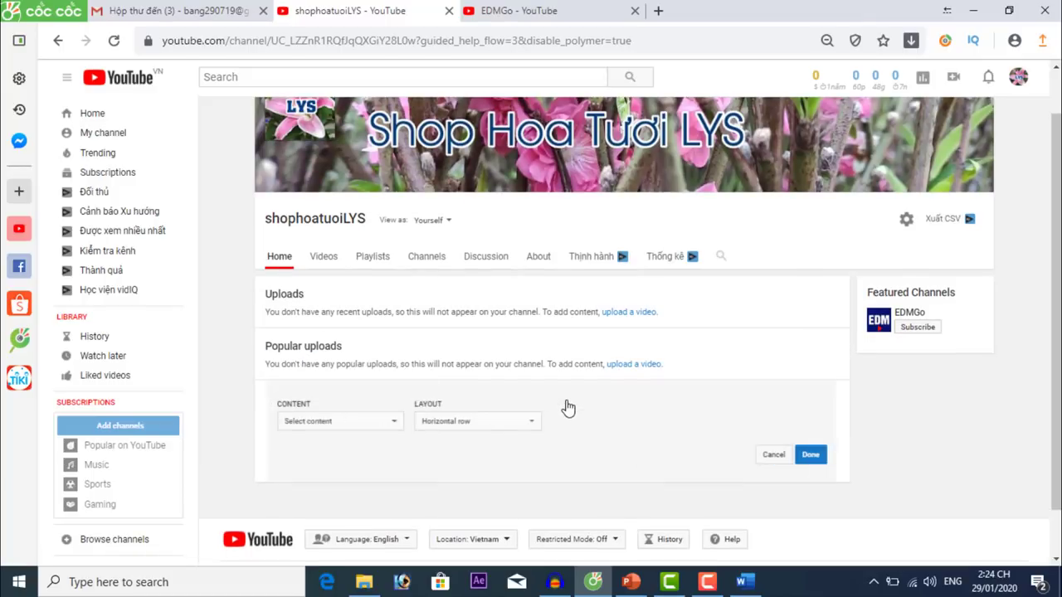
left_click(348, 422)
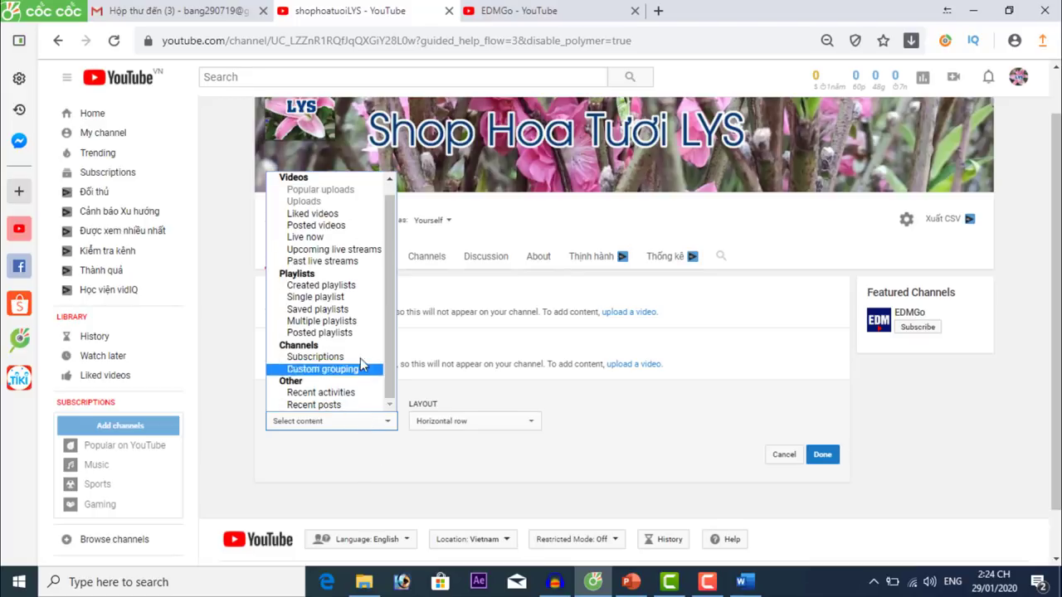
scroll(390, 264, "up", 1)
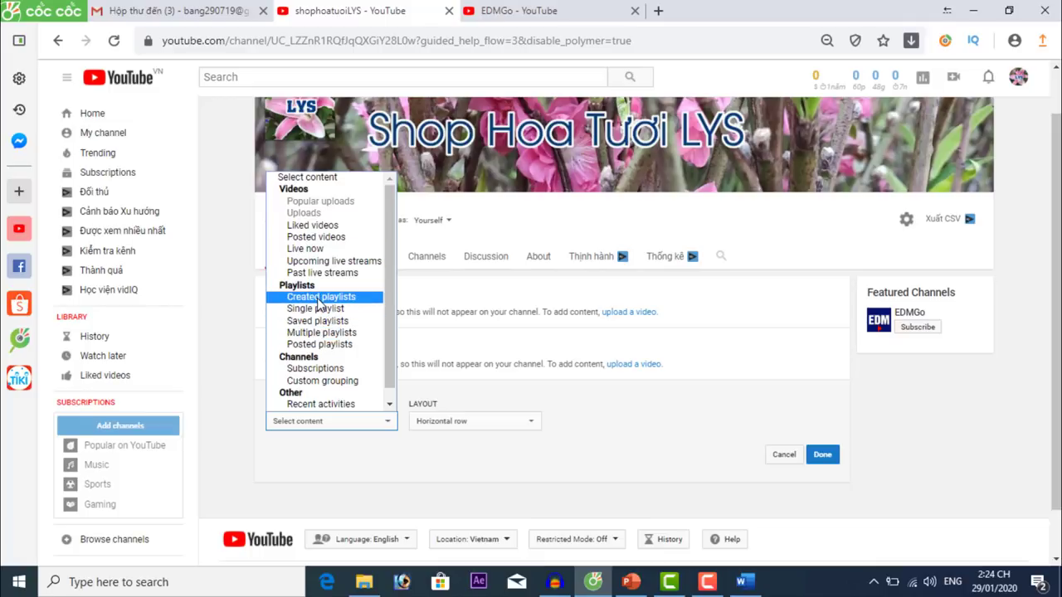
left_click(316, 300)
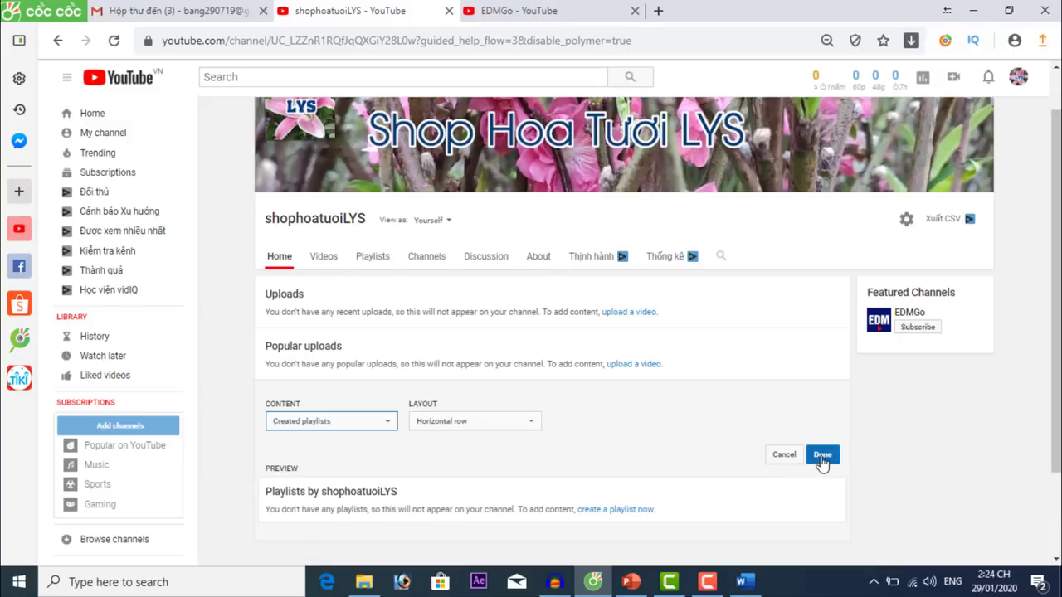
left_click(822, 459)
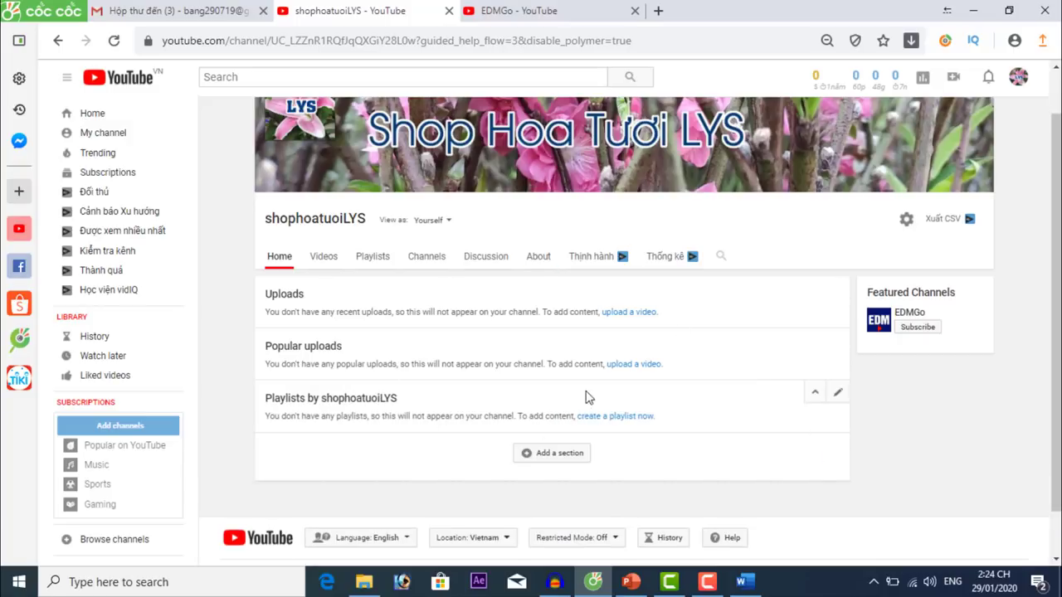
Add a new home-page section with Subscriptions chosen as its content.
left_click(563, 458)
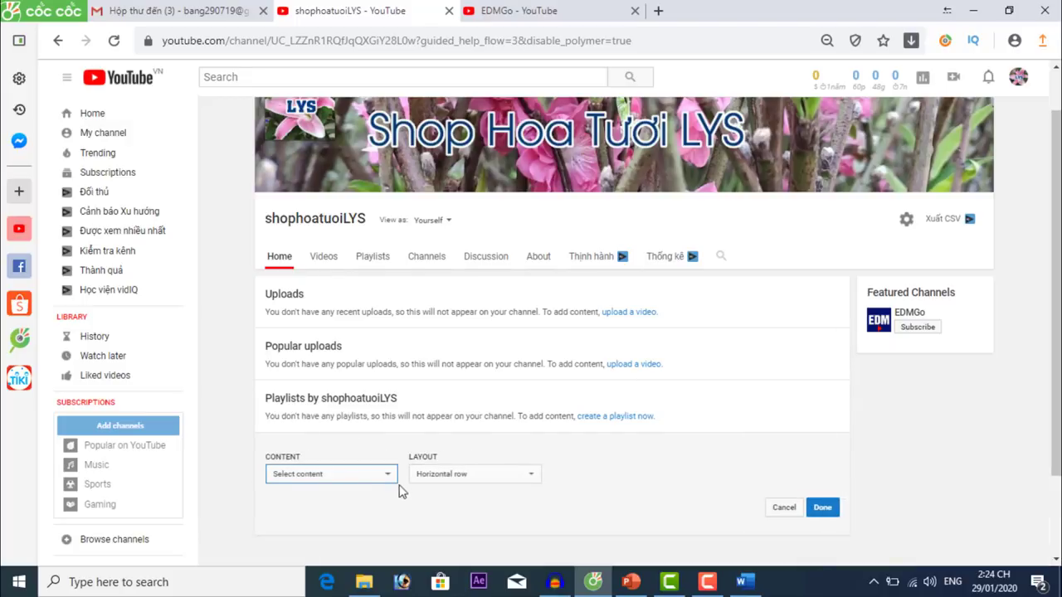
left_click(371, 477)
scroll(369, 452, "down", 1)
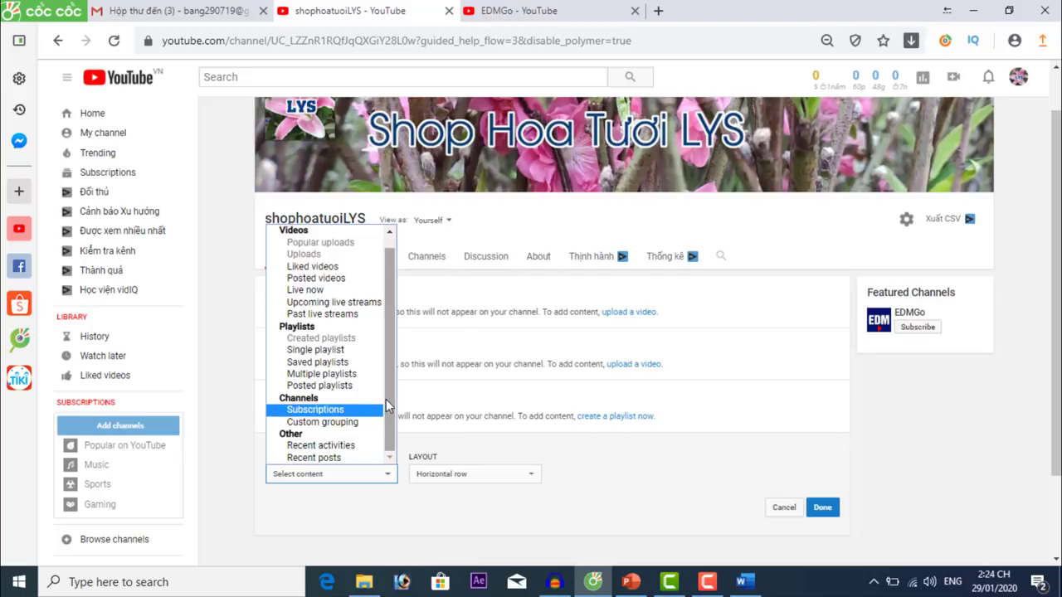
left_click(307, 410)
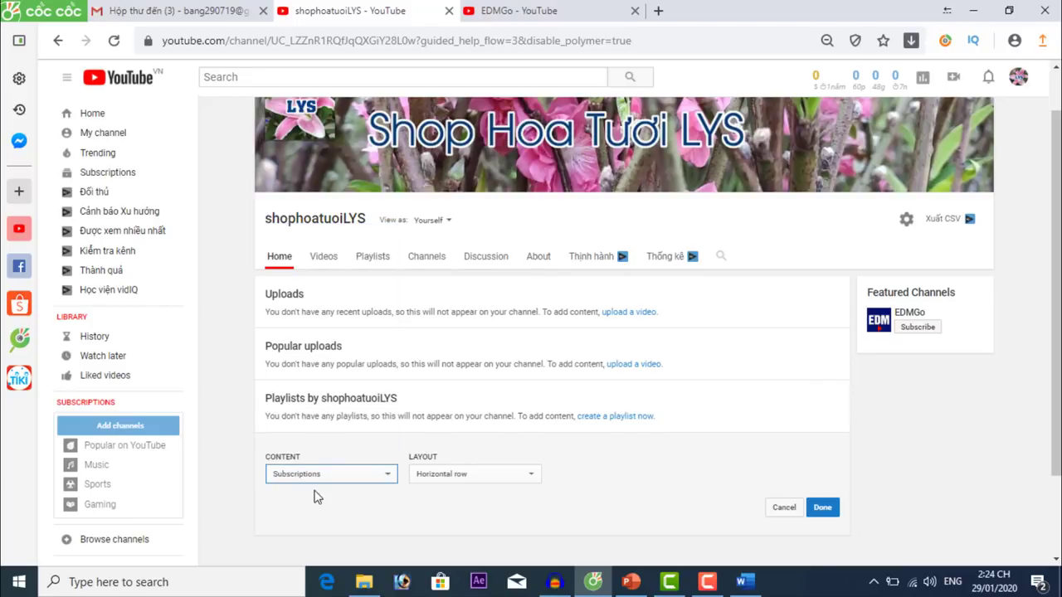
left_click(823, 507)
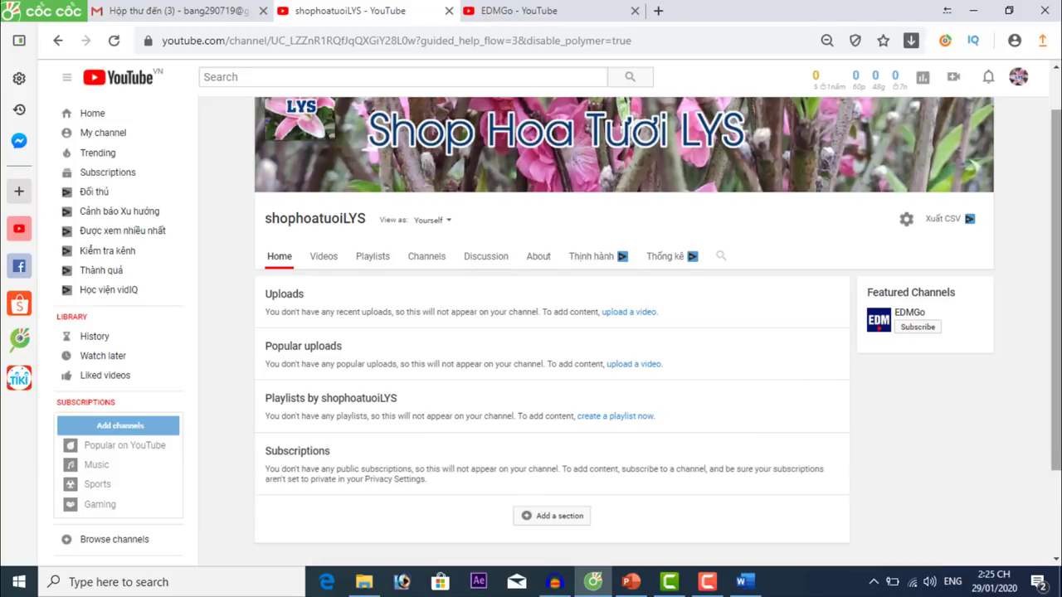
Return to My channel to view the channel home in its new design.
scroll(920, 419, "down", 1)
scroll(852, 395, "up", 1)
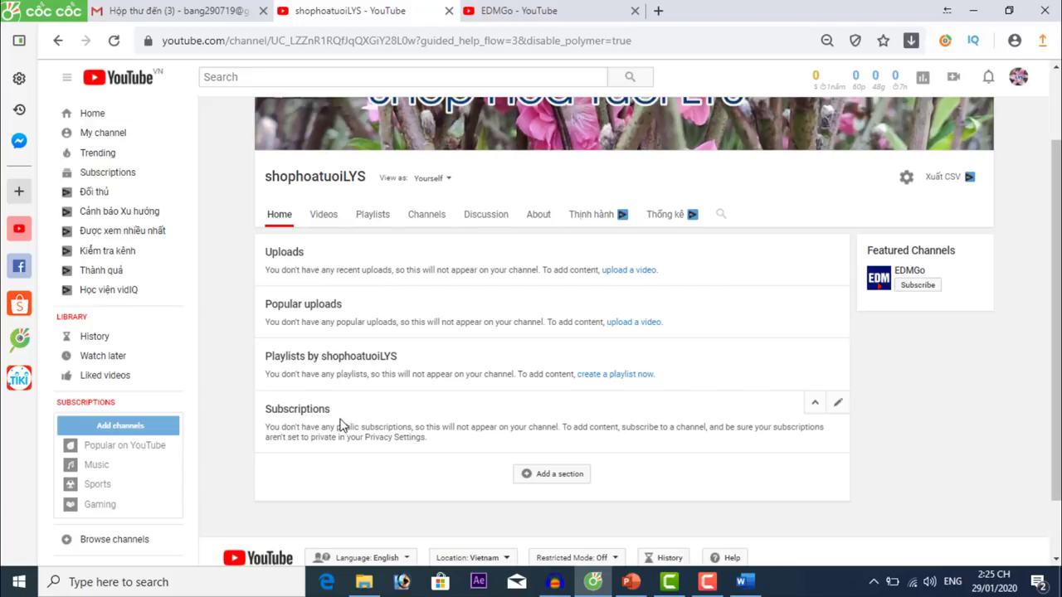
scroll(343, 425, "up", 2)
left_click(103, 132)
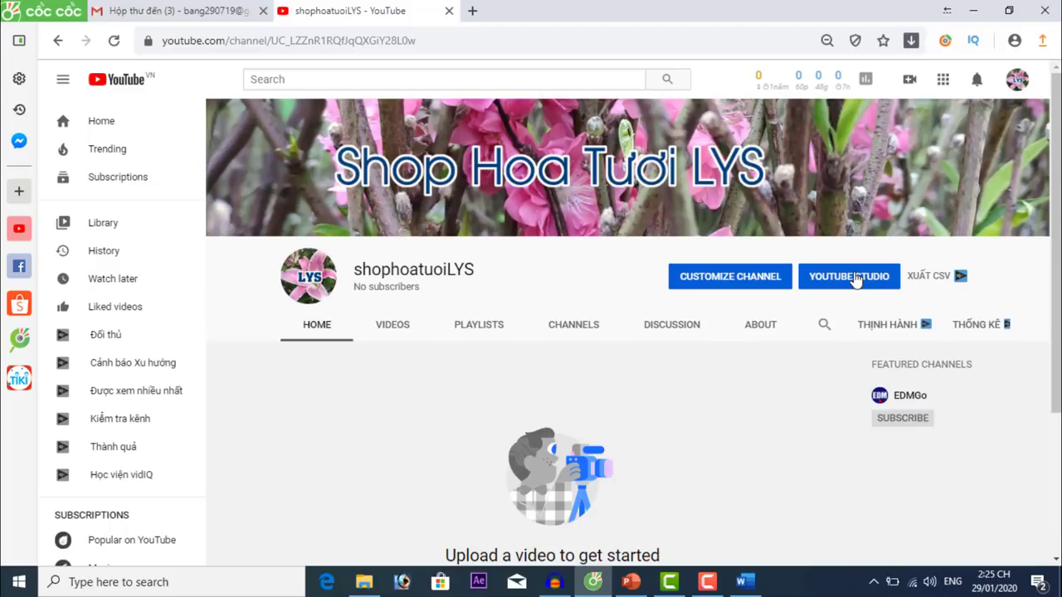
Open the channel in YouTube Studio and dismiss the welcome popup and upload tooltip.
left_click(855, 280)
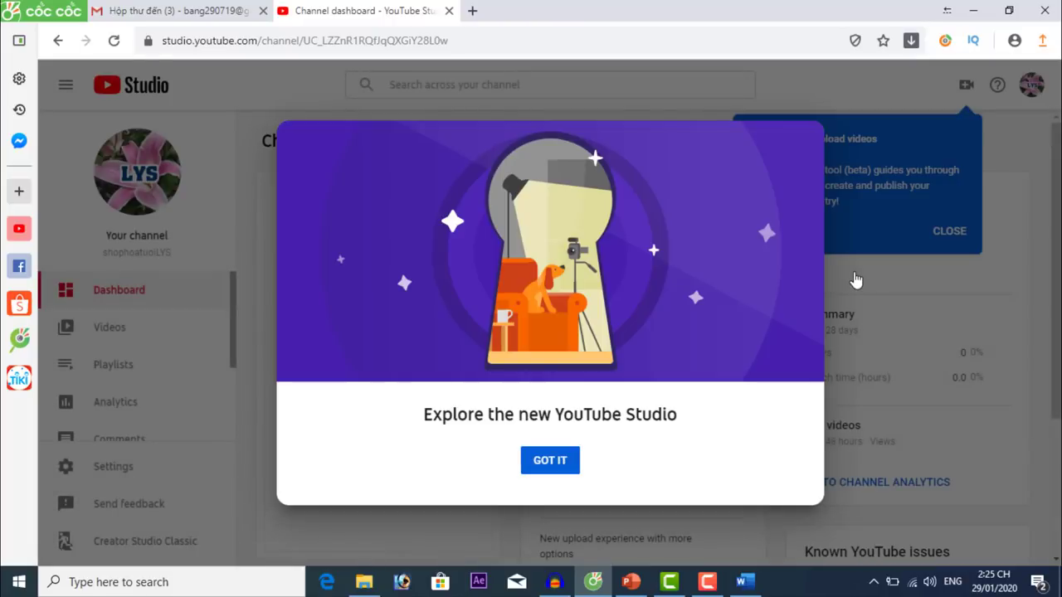
left_click(559, 466)
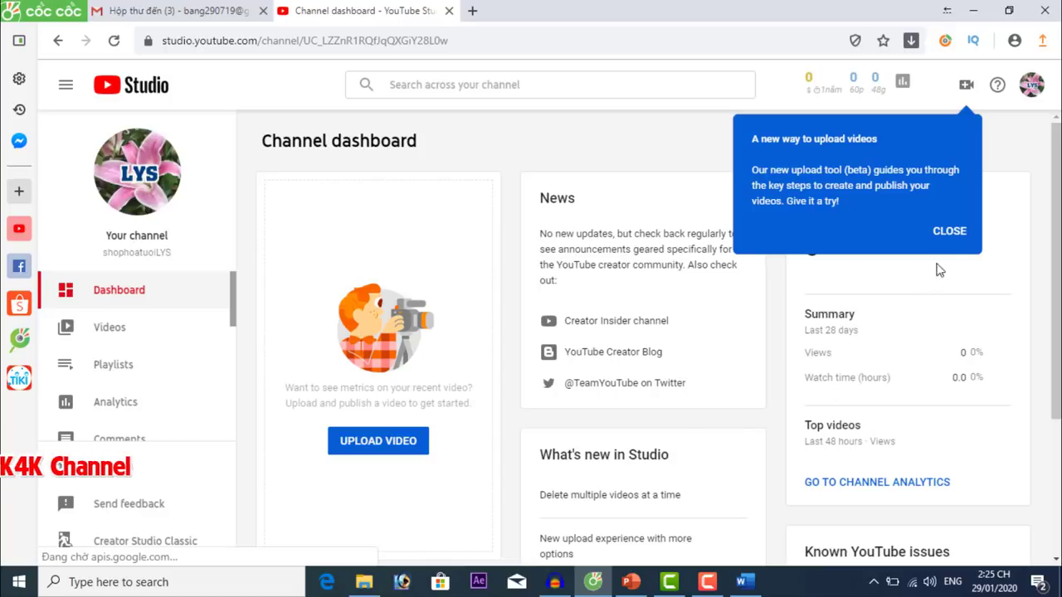
left_click(948, 230)
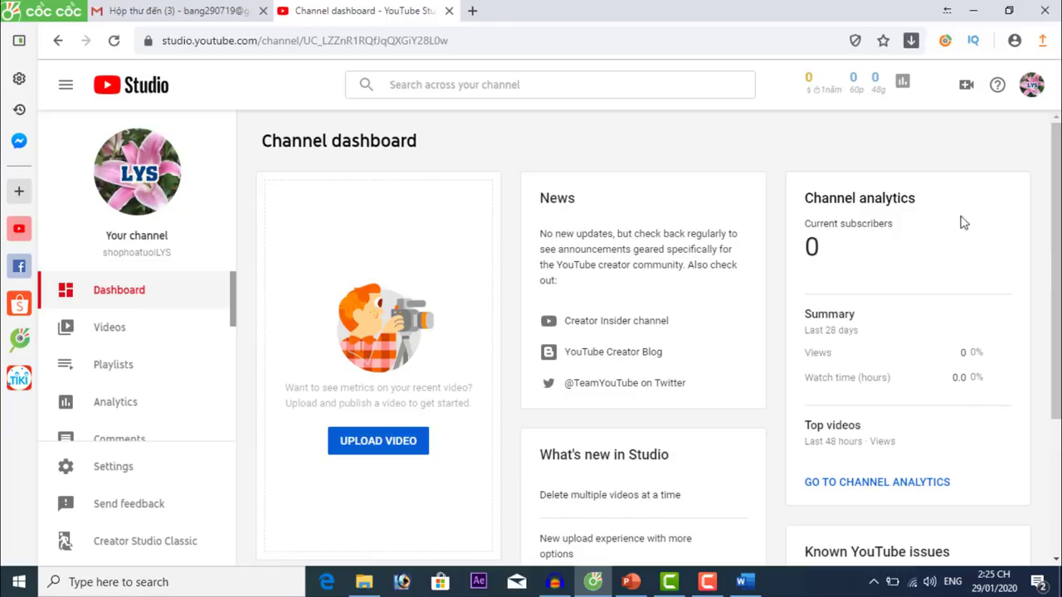
left_click_drag(804, 200, 959, 208)
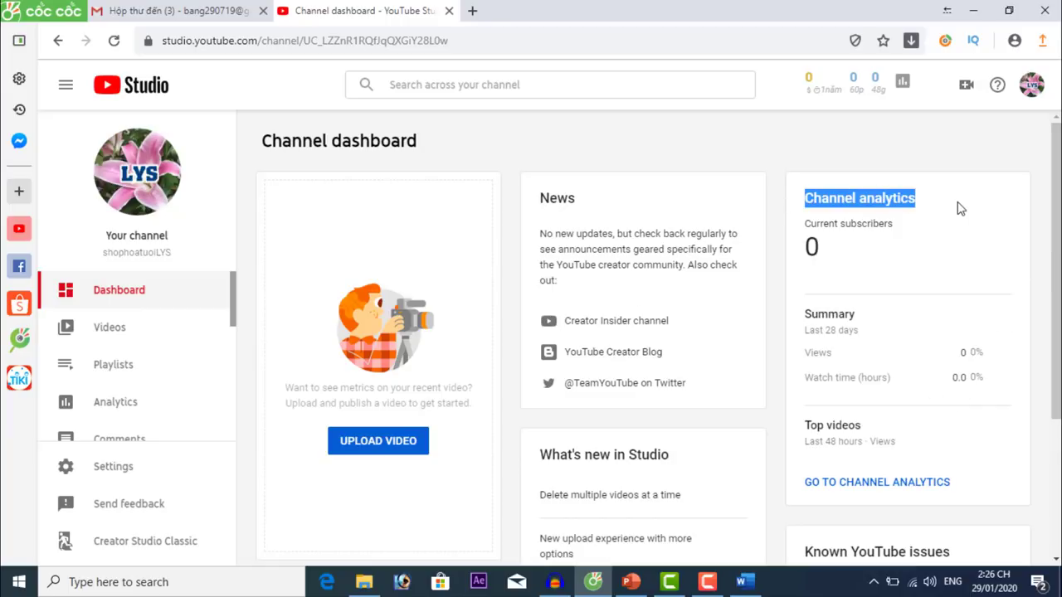
left_click(898, 253)
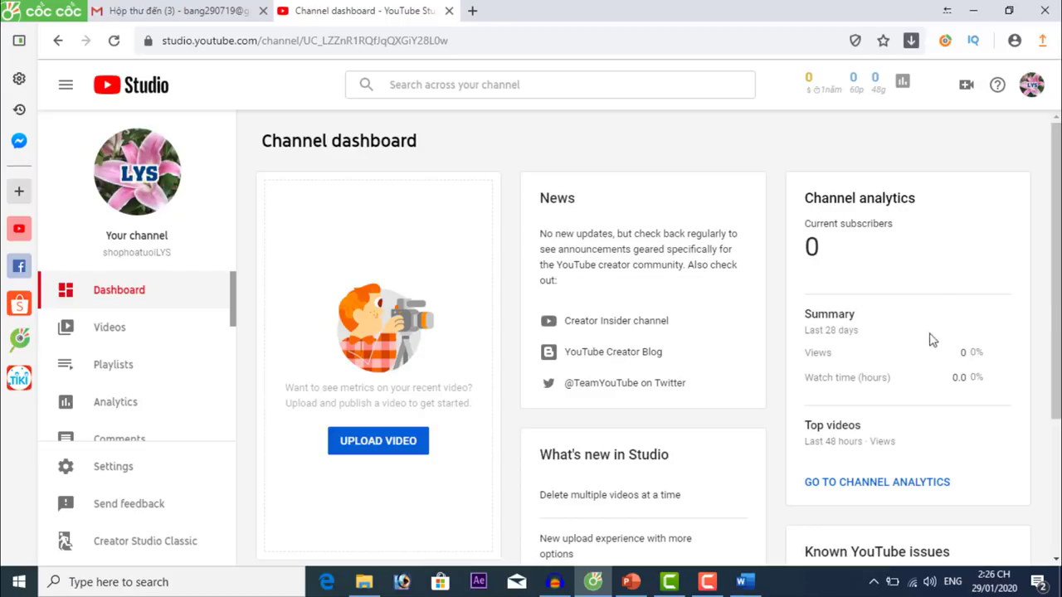
left_click_drag(805, 333, 870, 339)
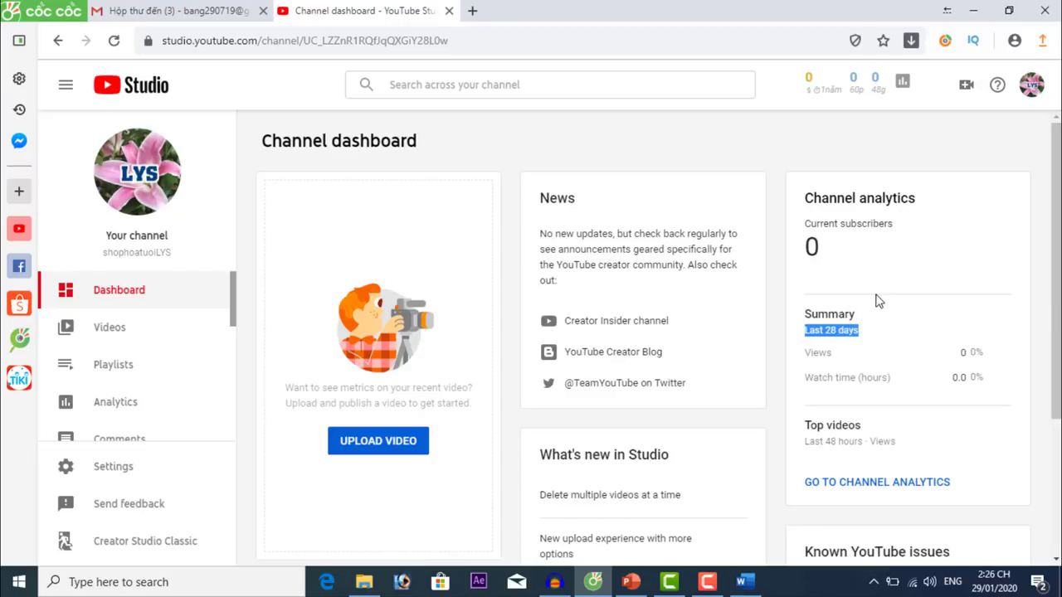
scroll(1055, 390, "down", 2)
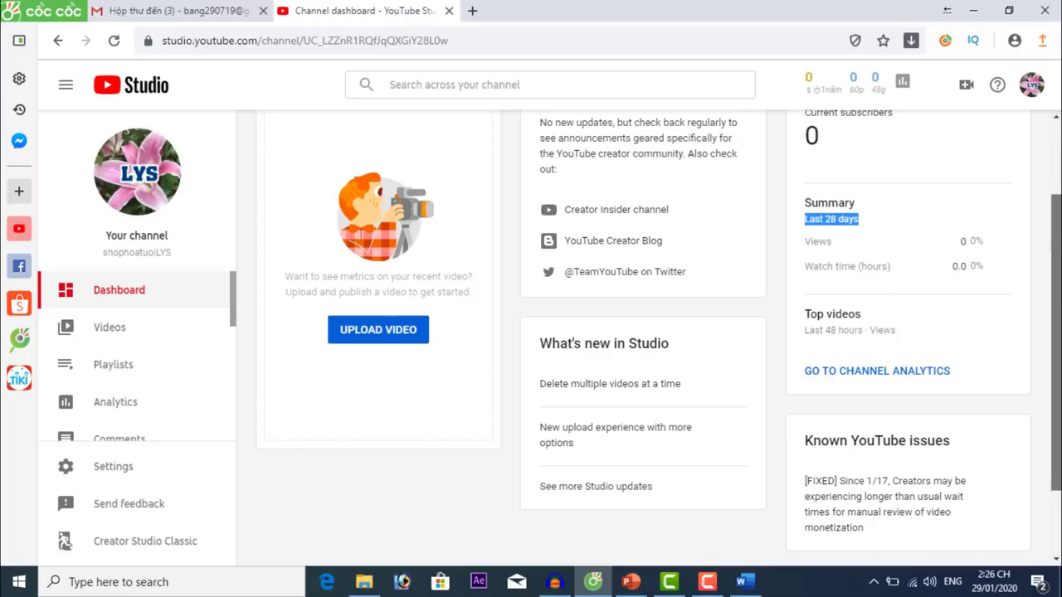
left_click_drag(1056, 336, 1056, 263)
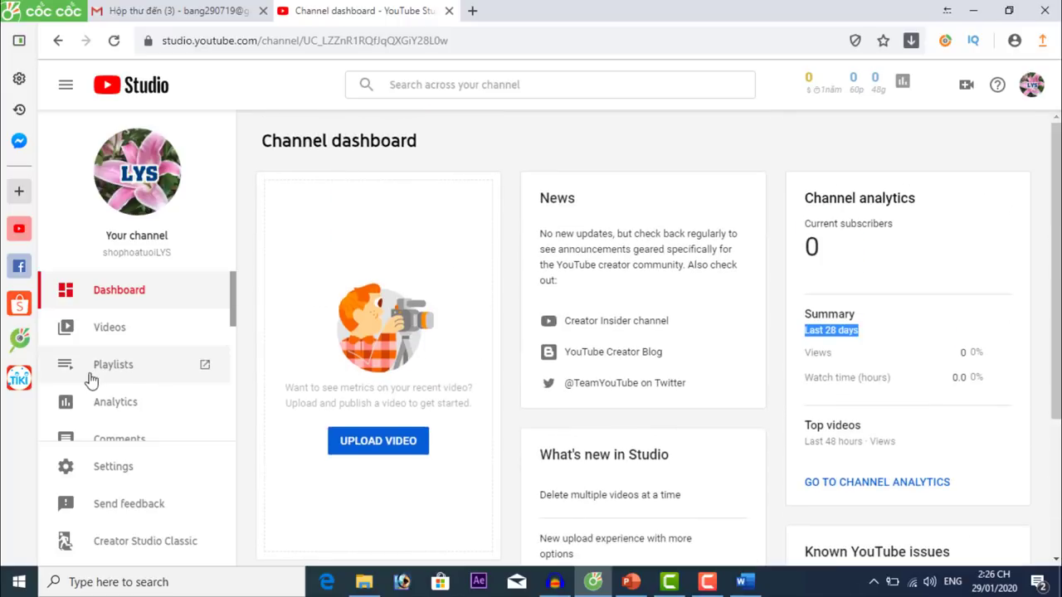
Check the empty Videos and Playlists pages, then go to Channel analytics.
left_click(113, 330)
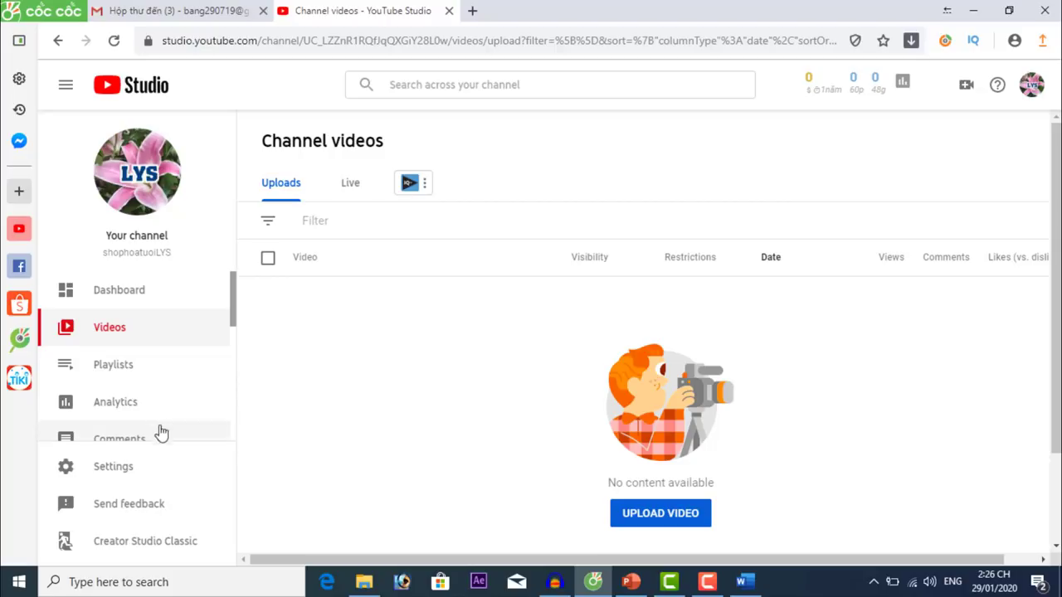
left_click(118, 368)
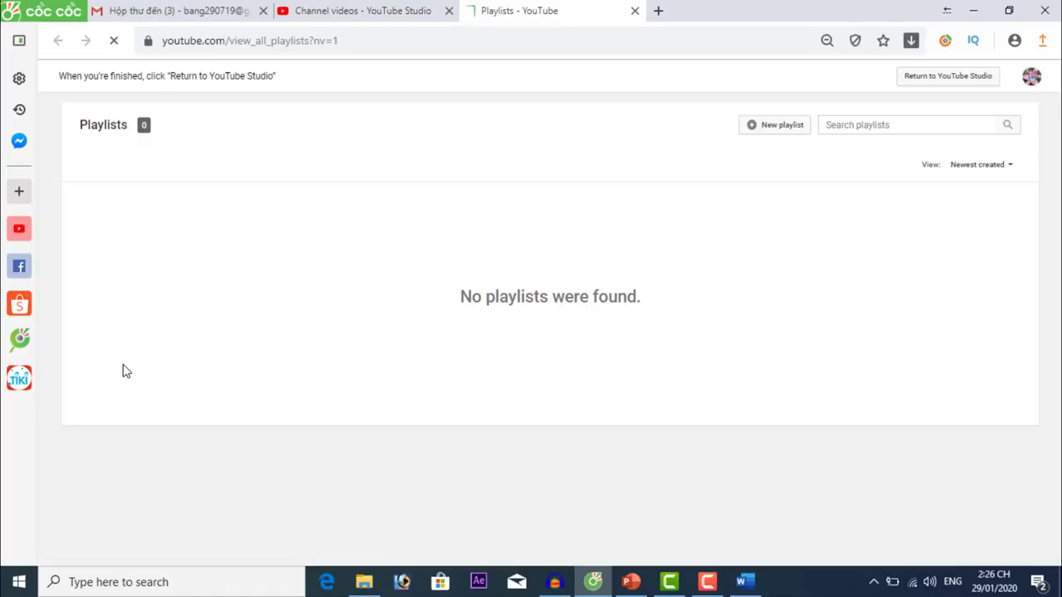
left_click(634, 11)
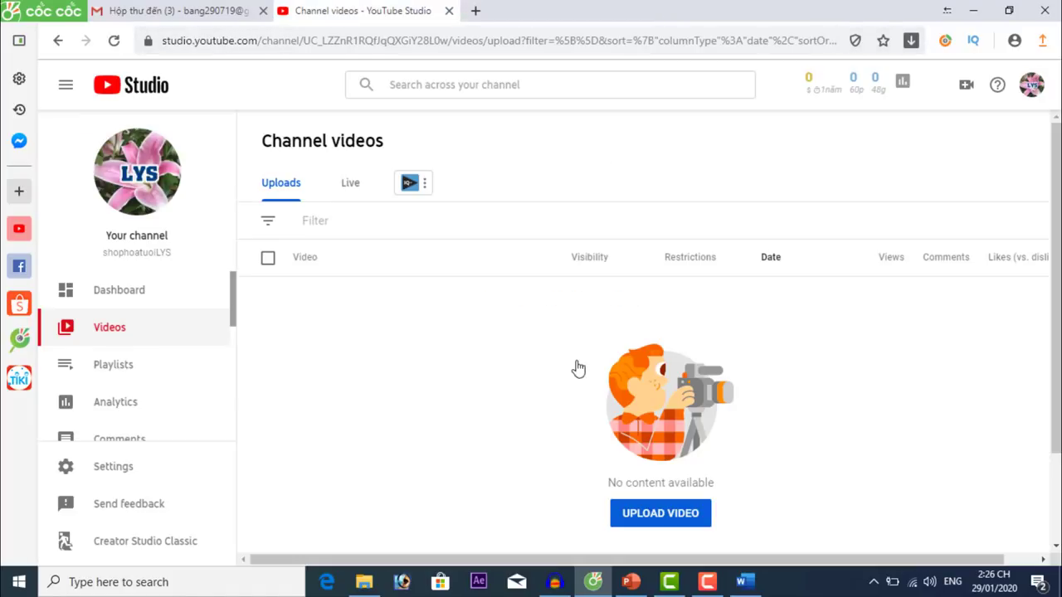
left_click(117, 406)
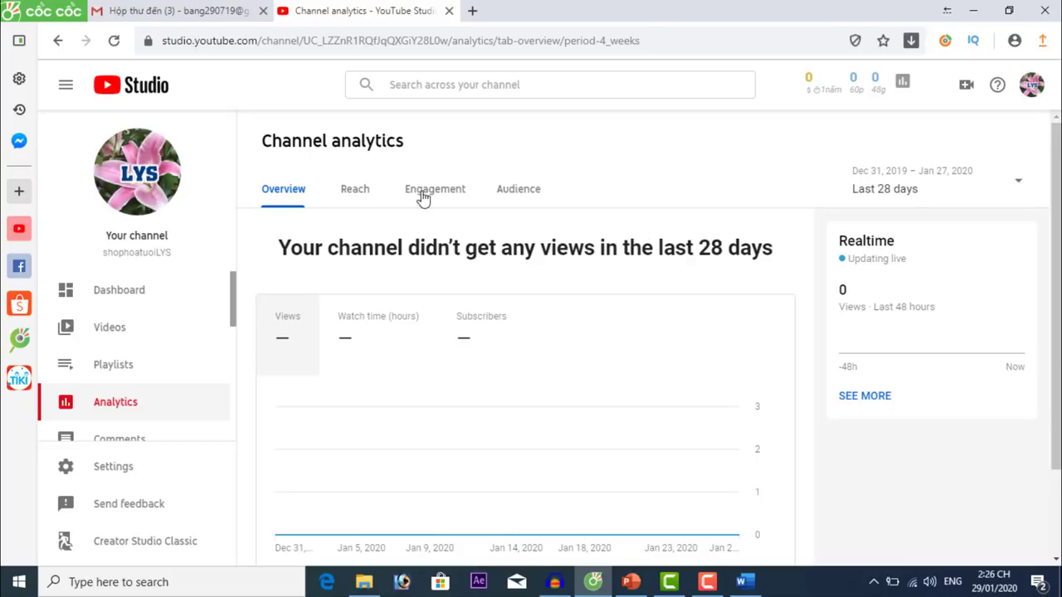
View the Audience analytics report, leaving the date range at the last 28 days.
left_click(517, 196)
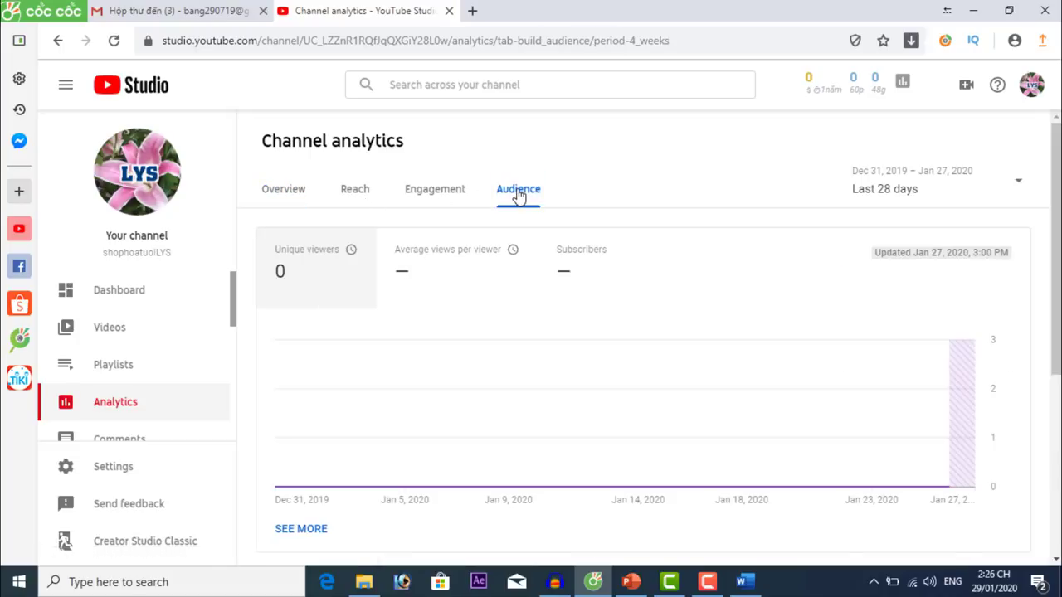
scroll(651, 352, "down", 4)
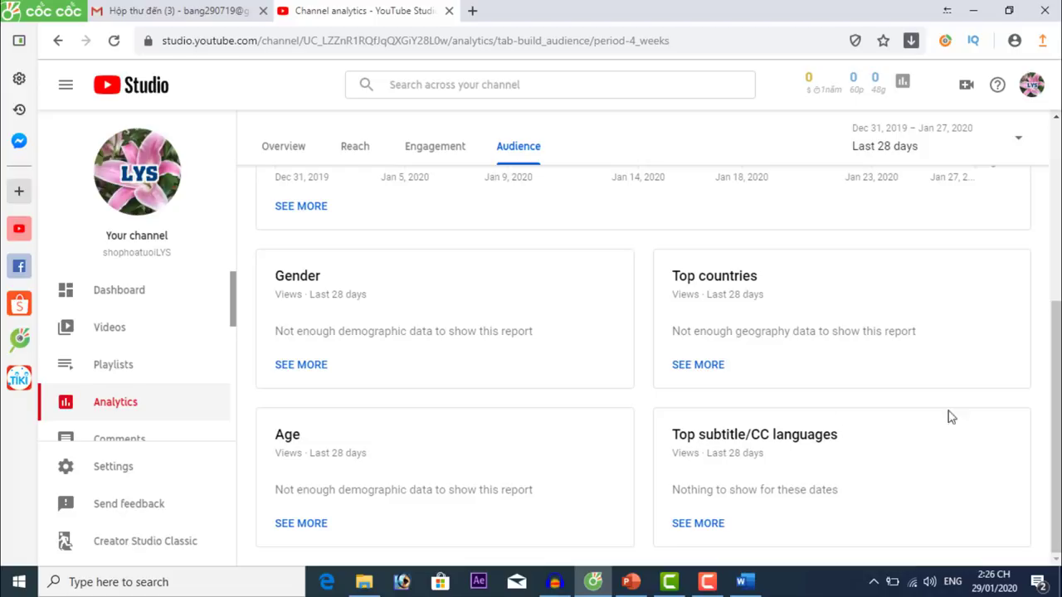
scroll(962, 415, "up", 1)
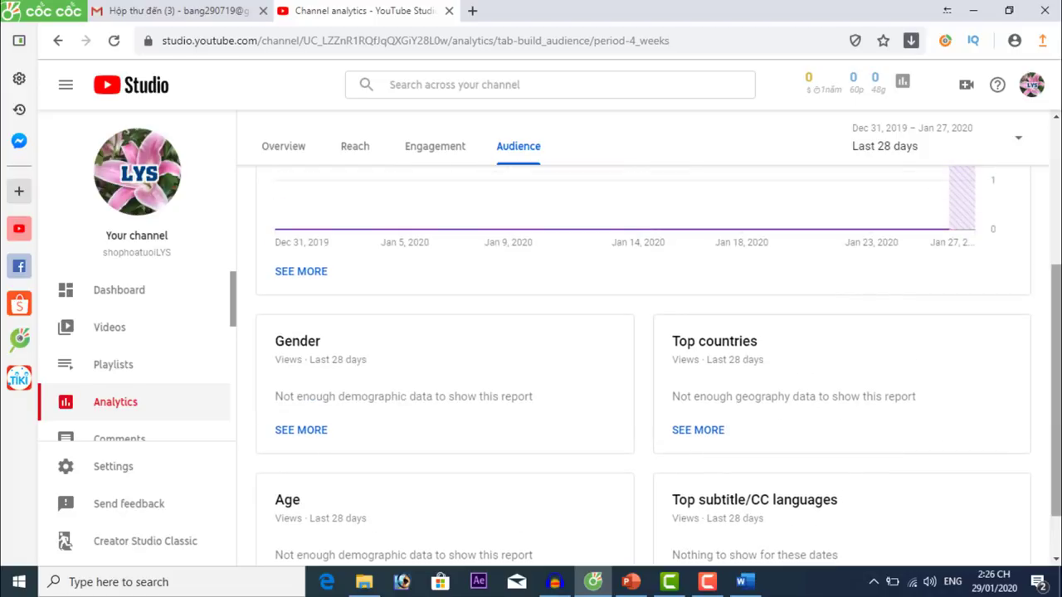
left_click_drag(1056, 423, 1037, 265)
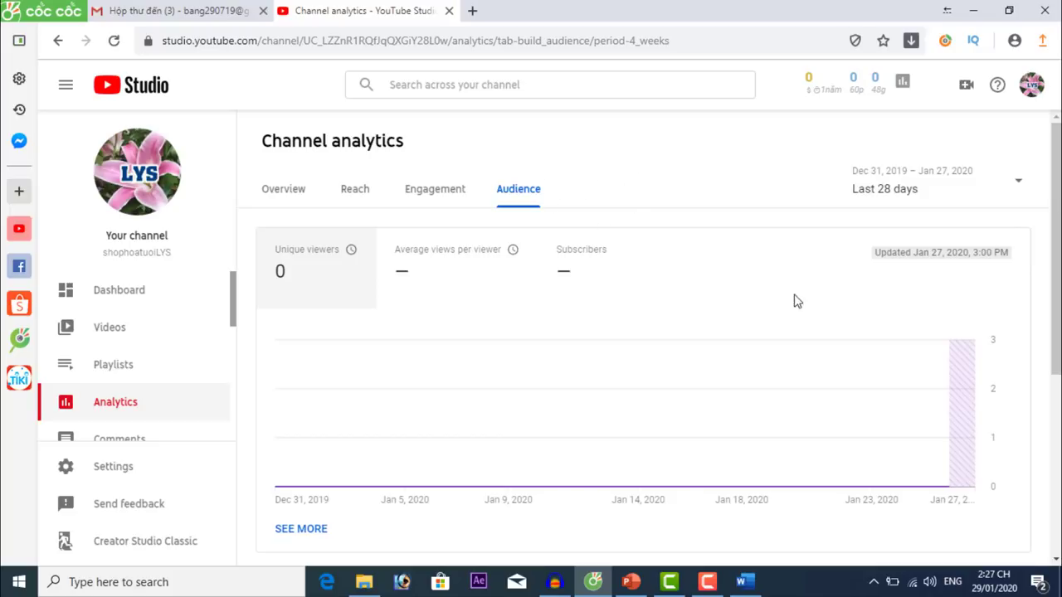
left_click(914, 195)
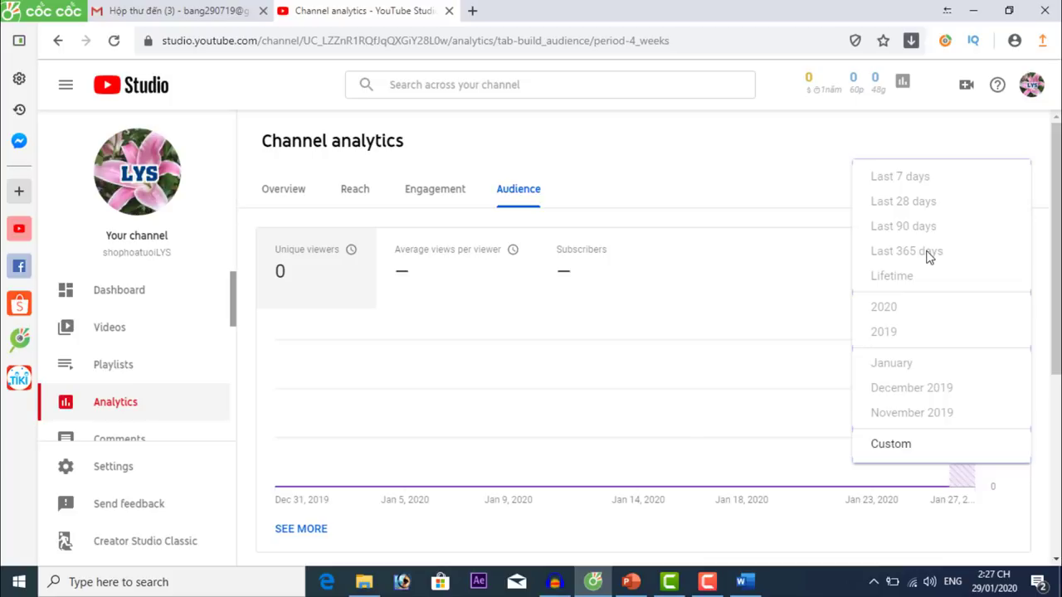
left_click(655, 164)
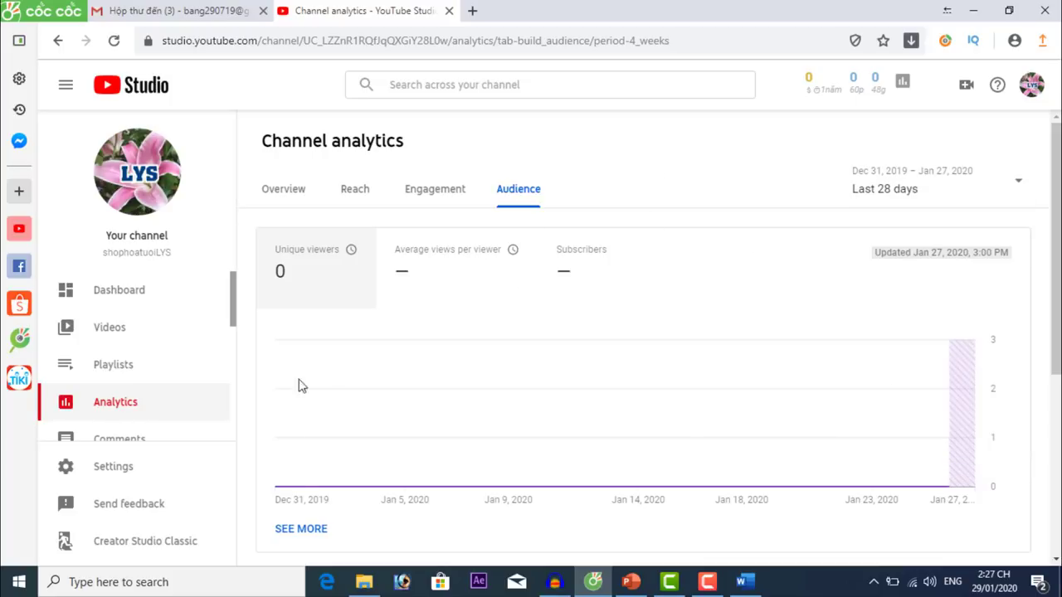
scroll(152, 379, "down", 2)
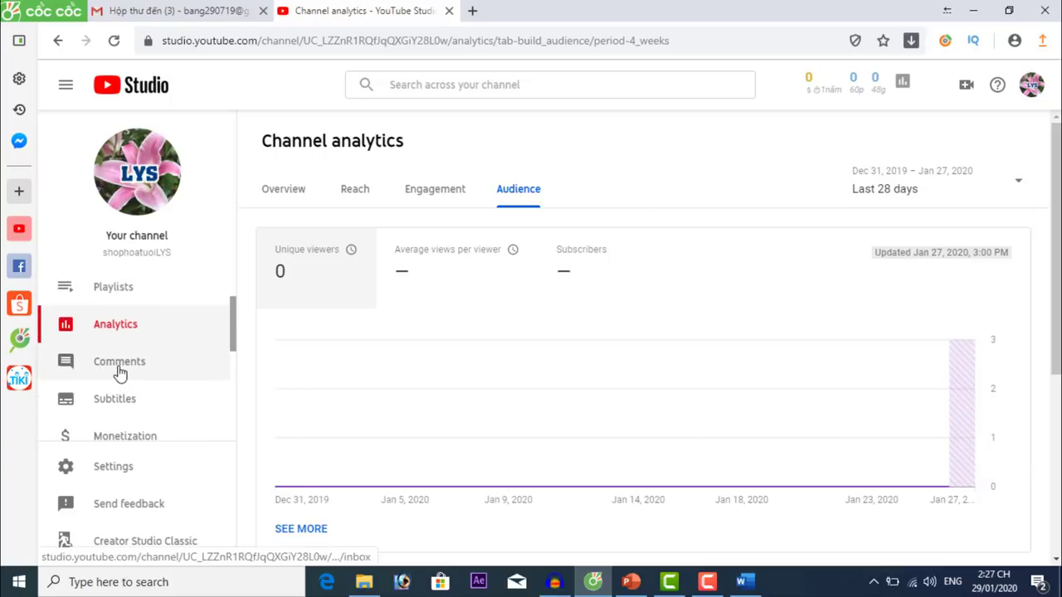
Open Comments and review the Held for review, Likely spam and Public lists.
left_click(119, 373)
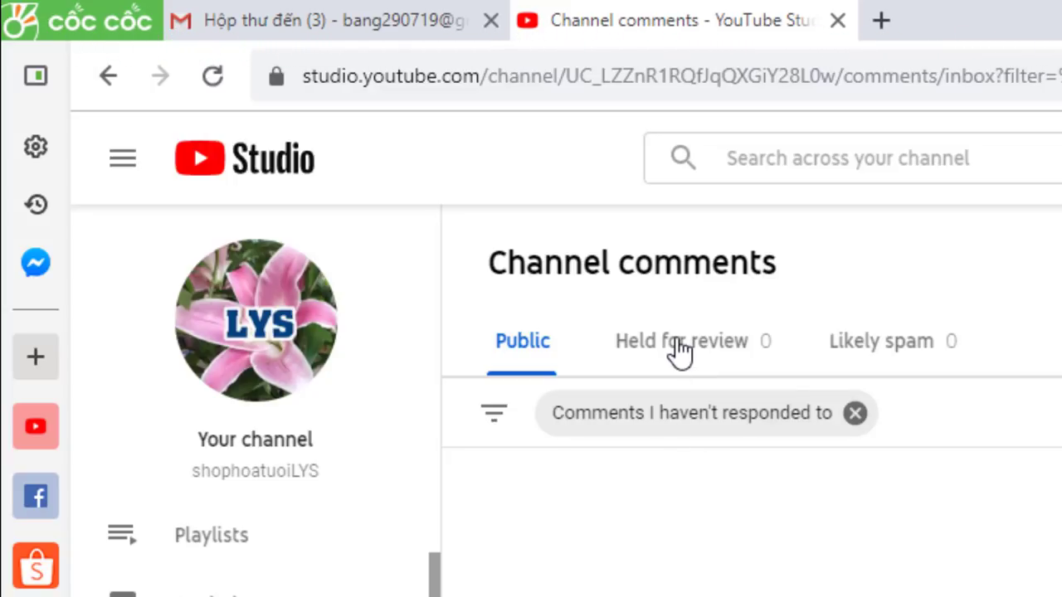
left_click(679, 343)
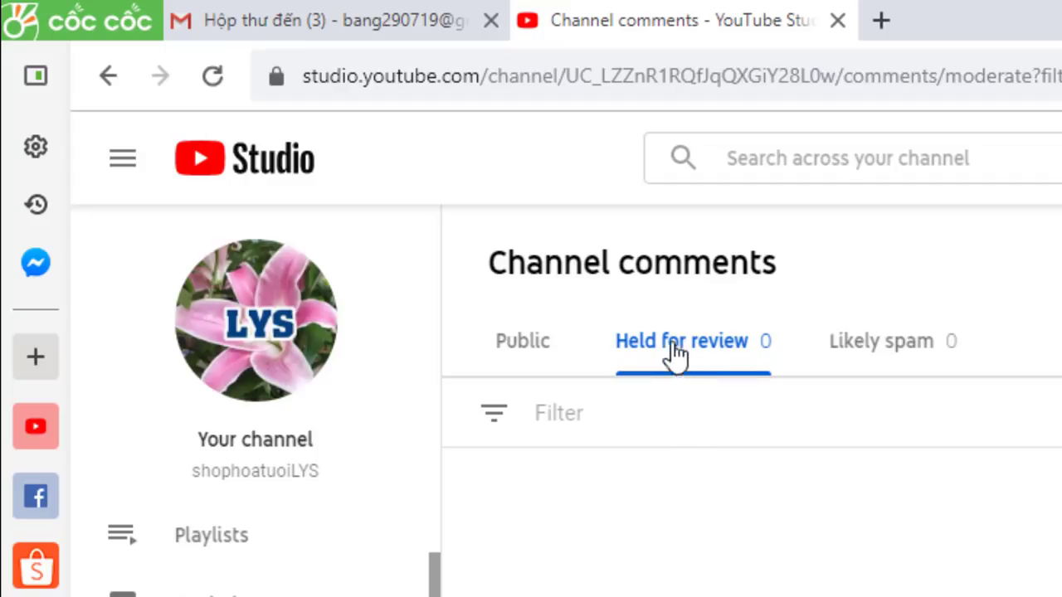
left_click(881, 351)
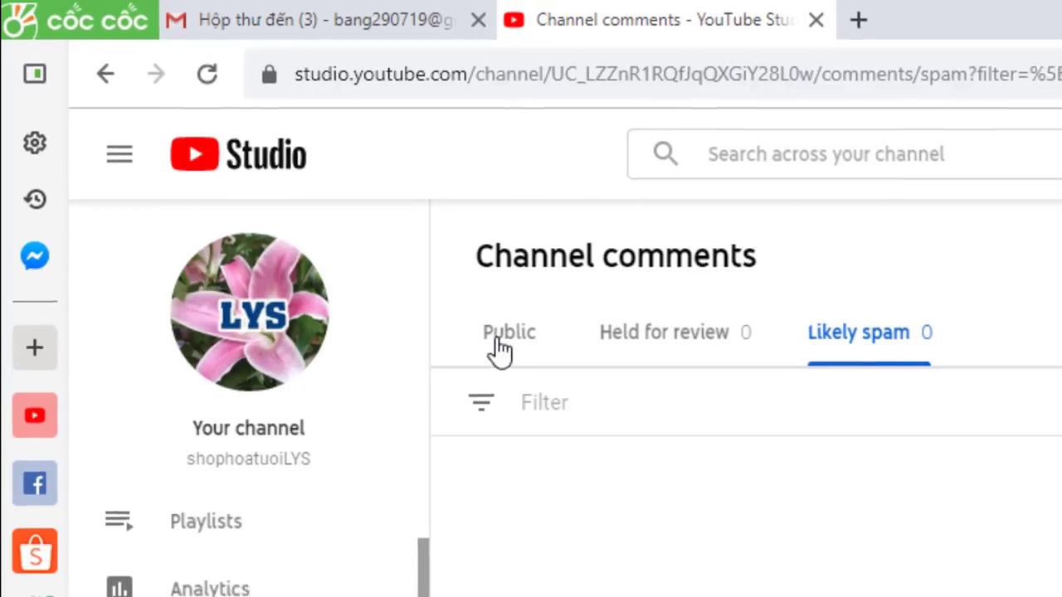
left_click(510, 343)
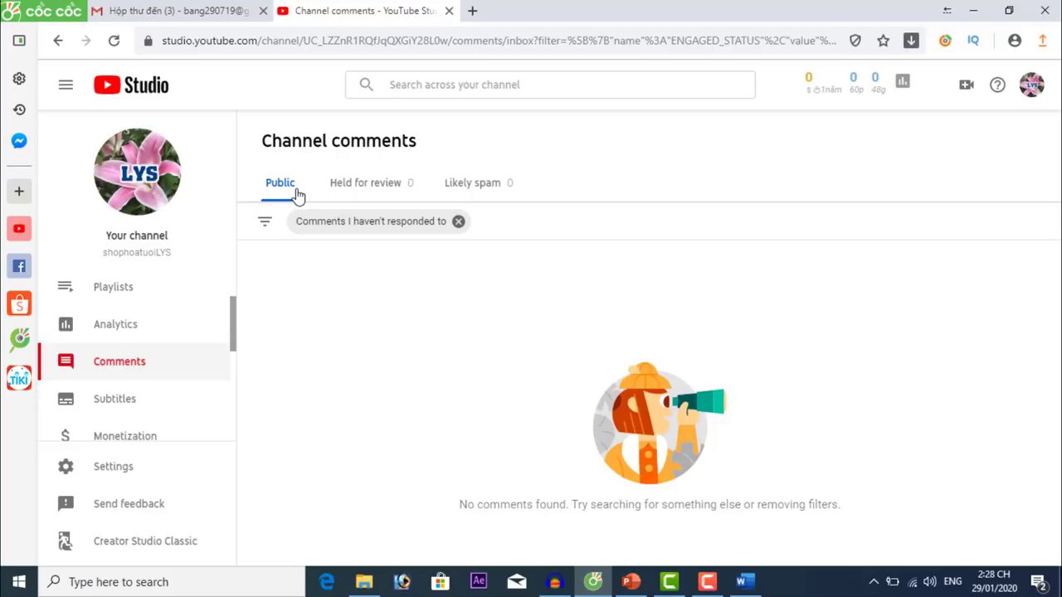
Visit the Subtitles page, then open the Monetization page showing the channel isn't eligible.
left_click(120, 403)
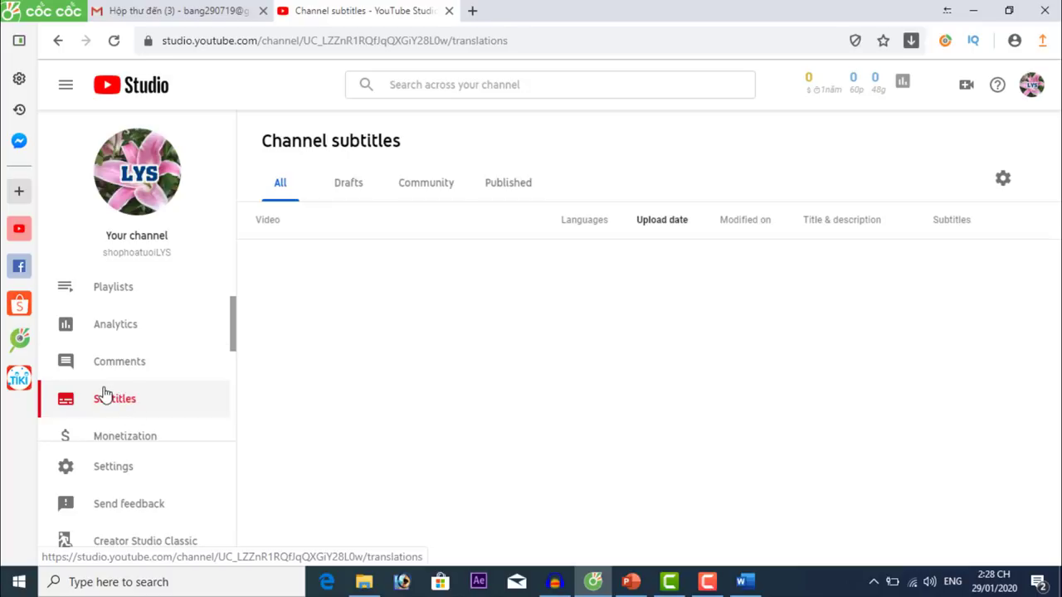
scroll(156, 368, "down", 1)
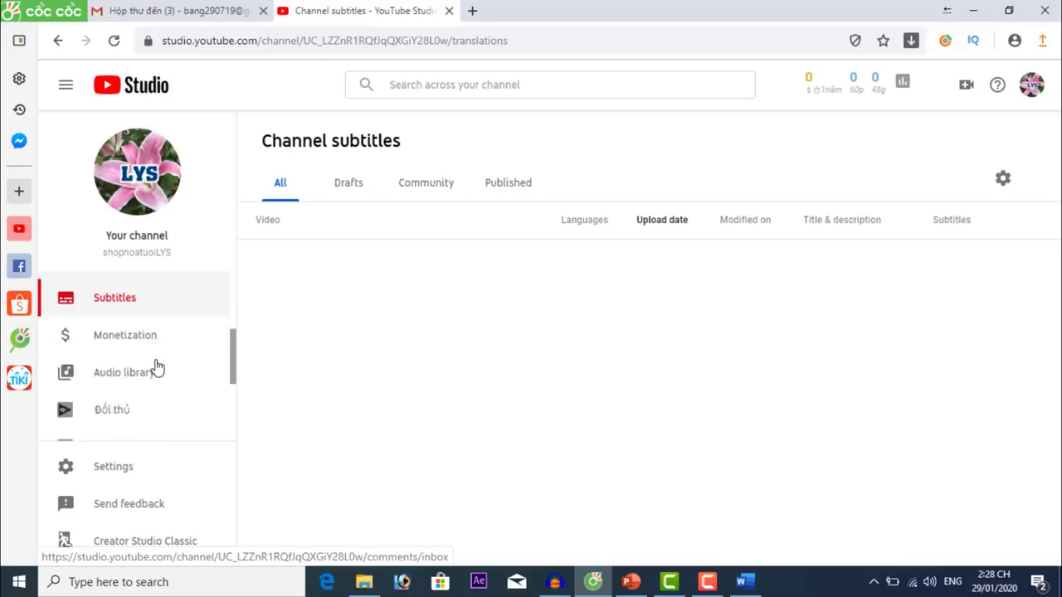
scroll(157, 368, "down", 1)
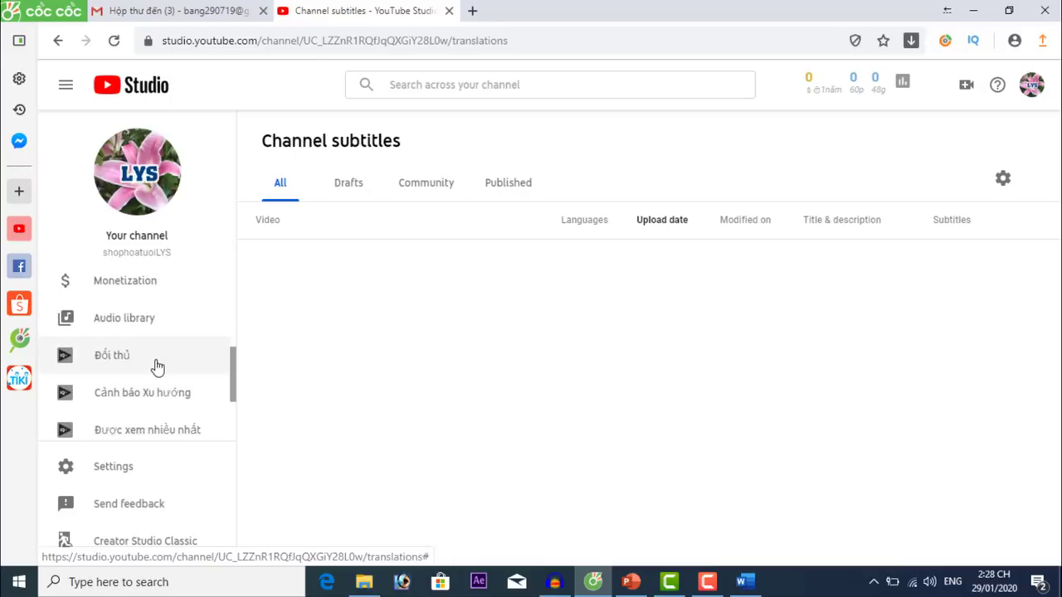
left_click(120, 286)
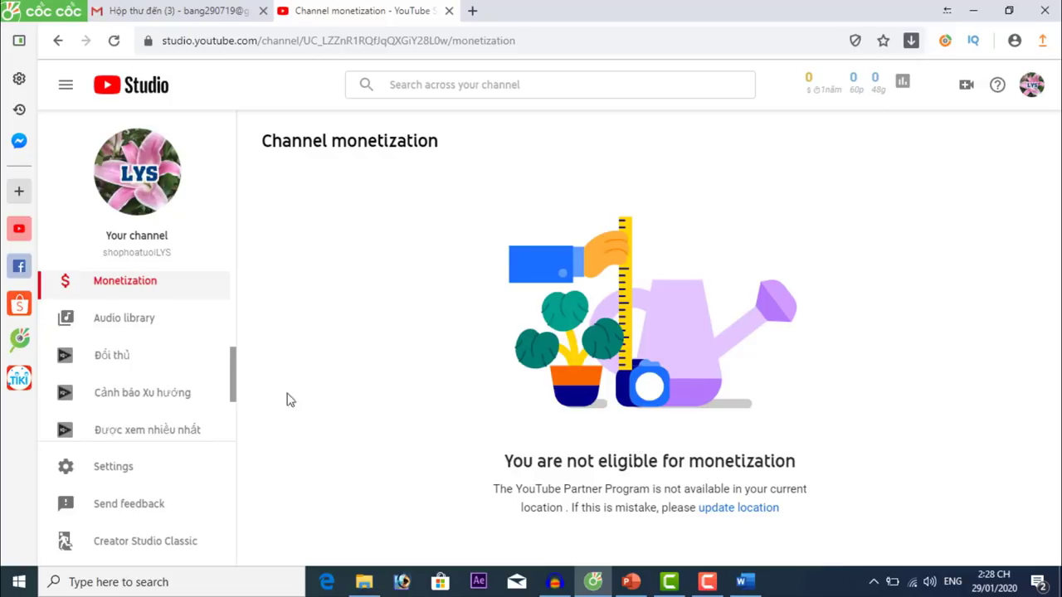
Browse the free music Audio Library, then return to the Studio Channel dashboard.
left_click(116, 323)
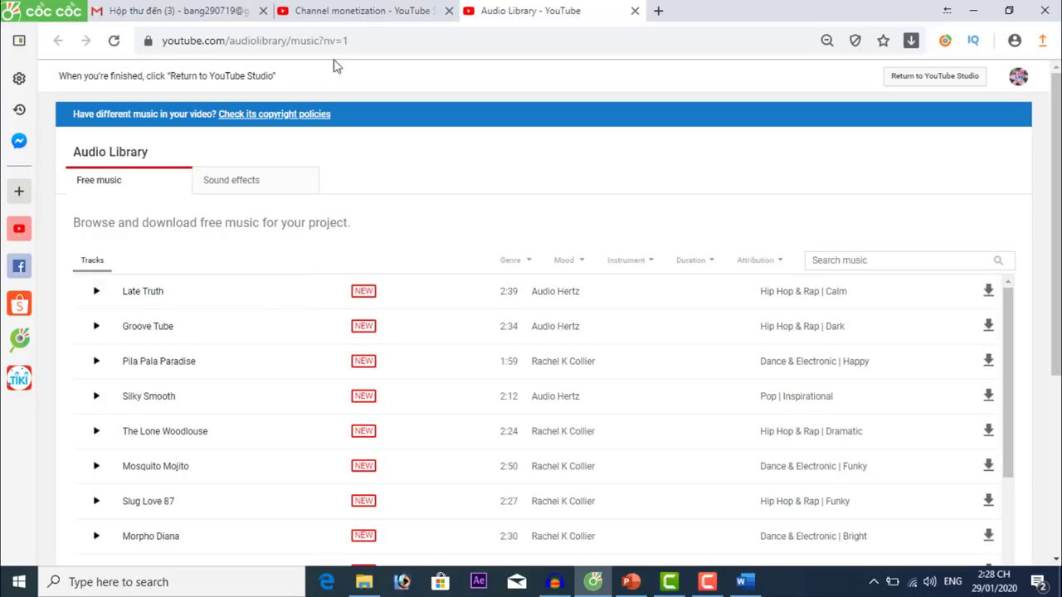
left_click(352, 11)
scroll(150, 363, "down", 3)
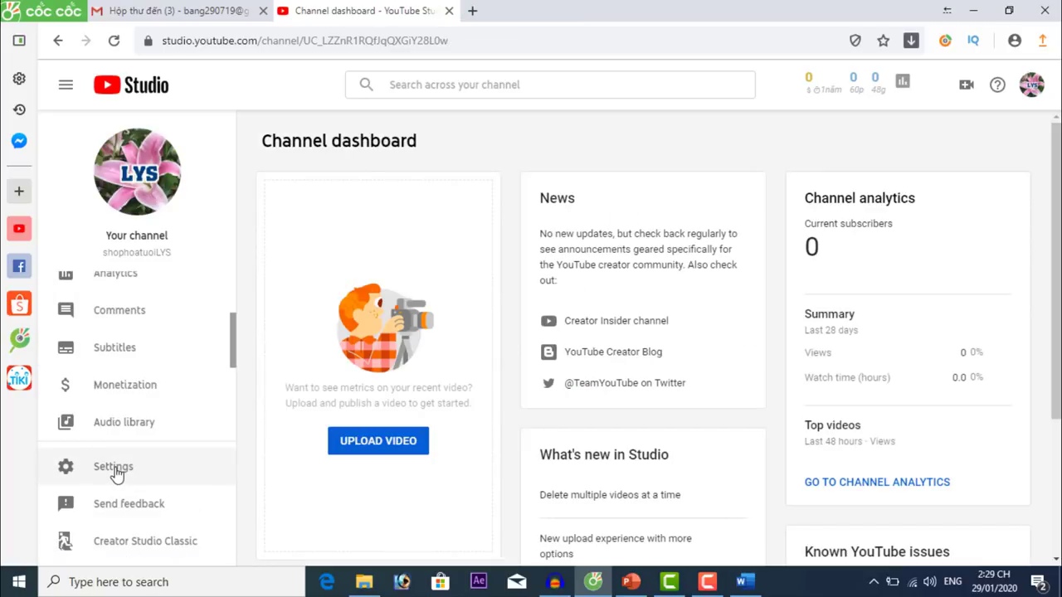
In channel Settings > Basic info, add keywords 'shop hoa tuoi', 'shop hoa tuoi da lat' and 'ban hoa tuoi'.
left_click(121, 466)
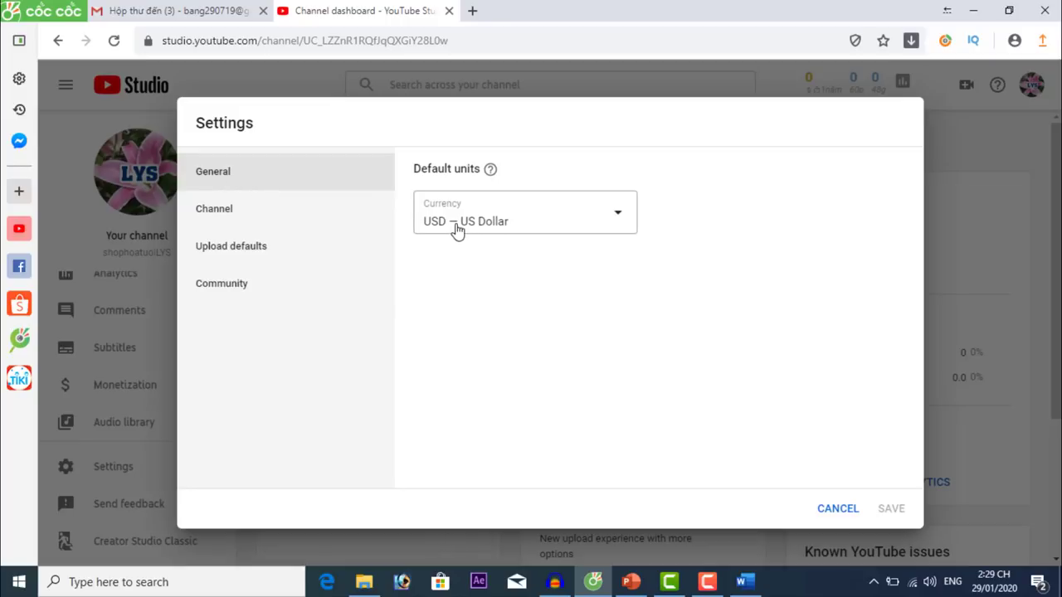
left_click(236, 217)
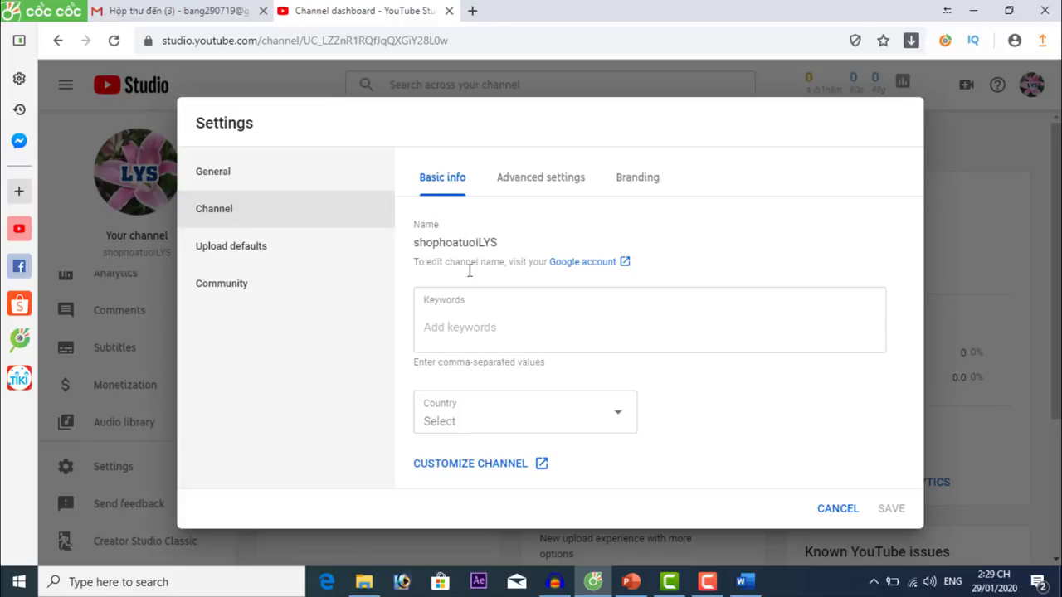
left_click(471, 326)
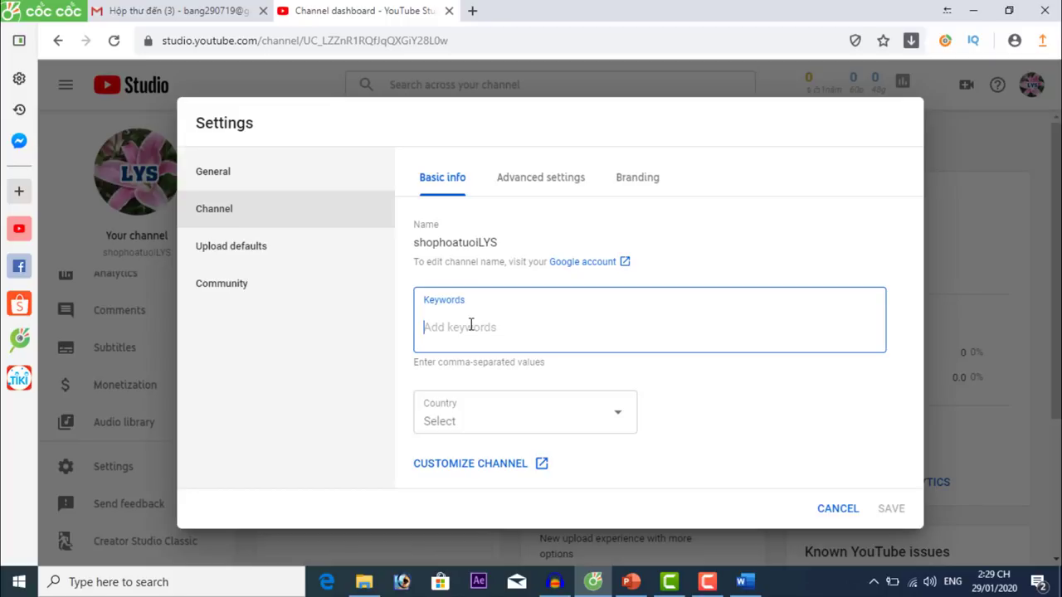
type("shop hoa tuoi")
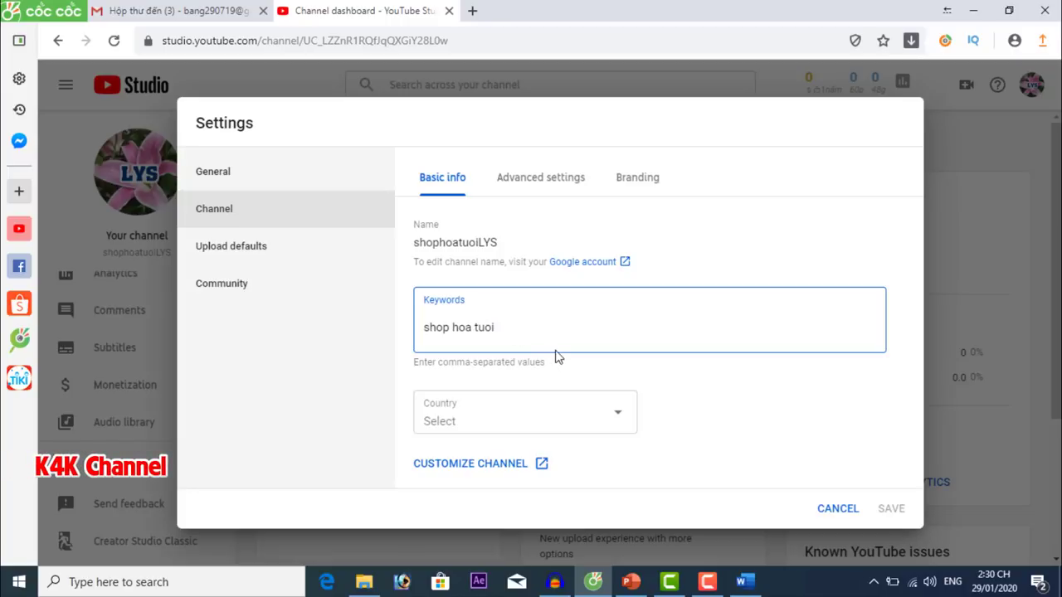
key("Return")
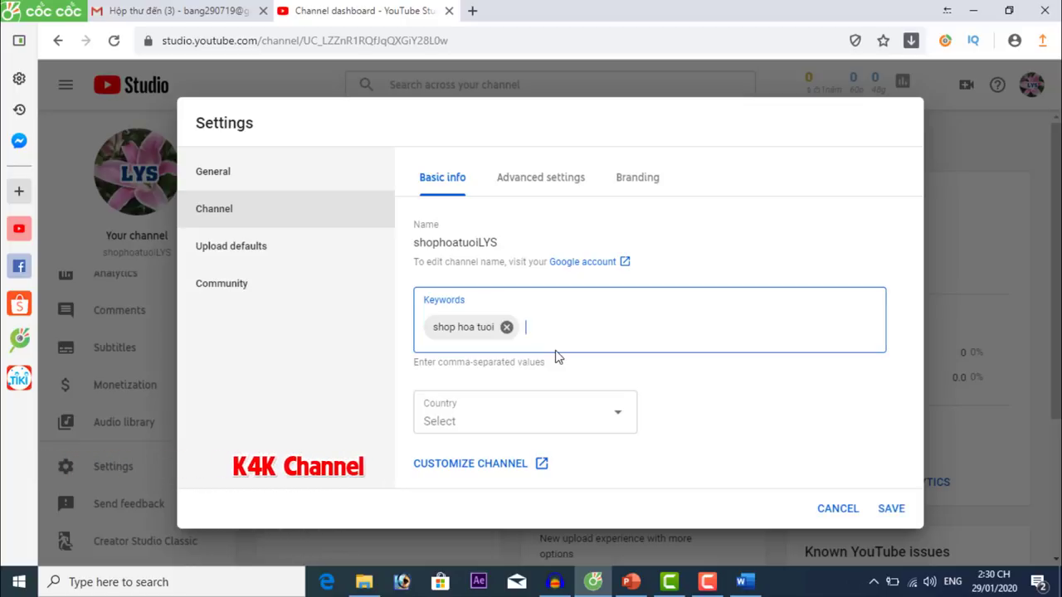
type("shop ")
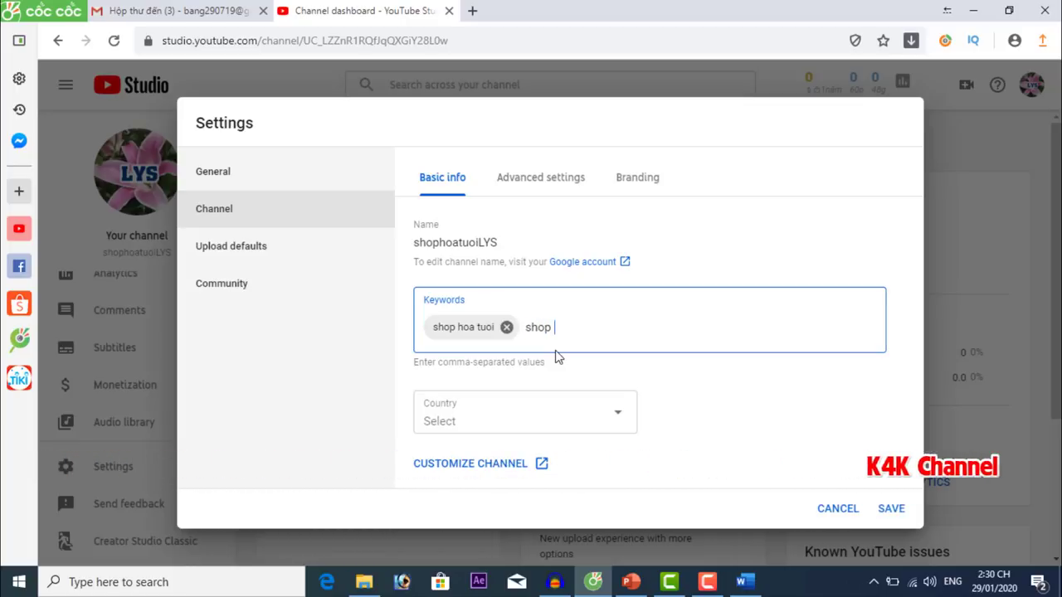
type("hoa tuoi da lat")
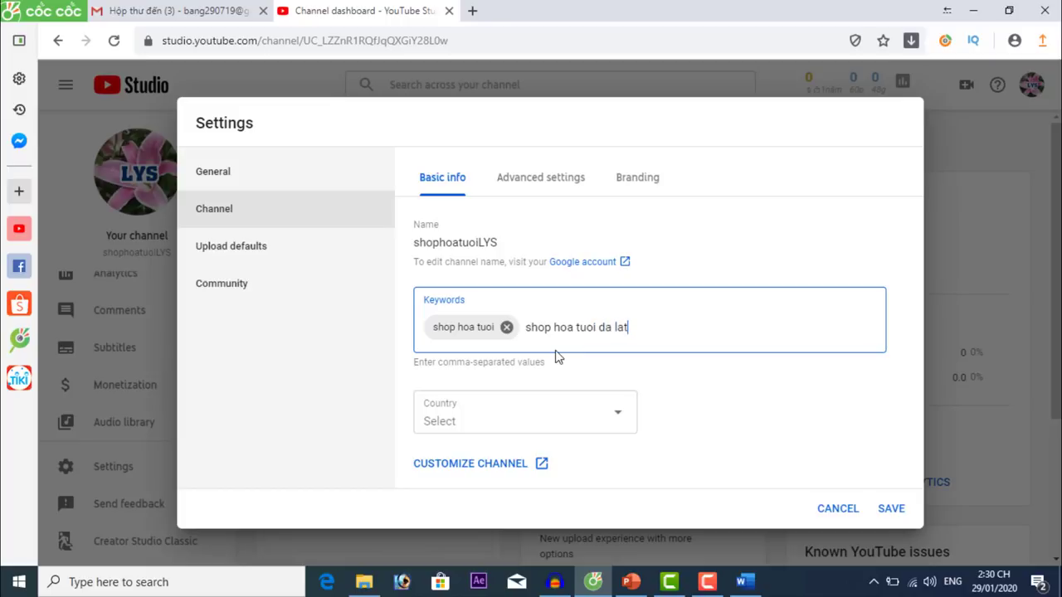
key("Return")
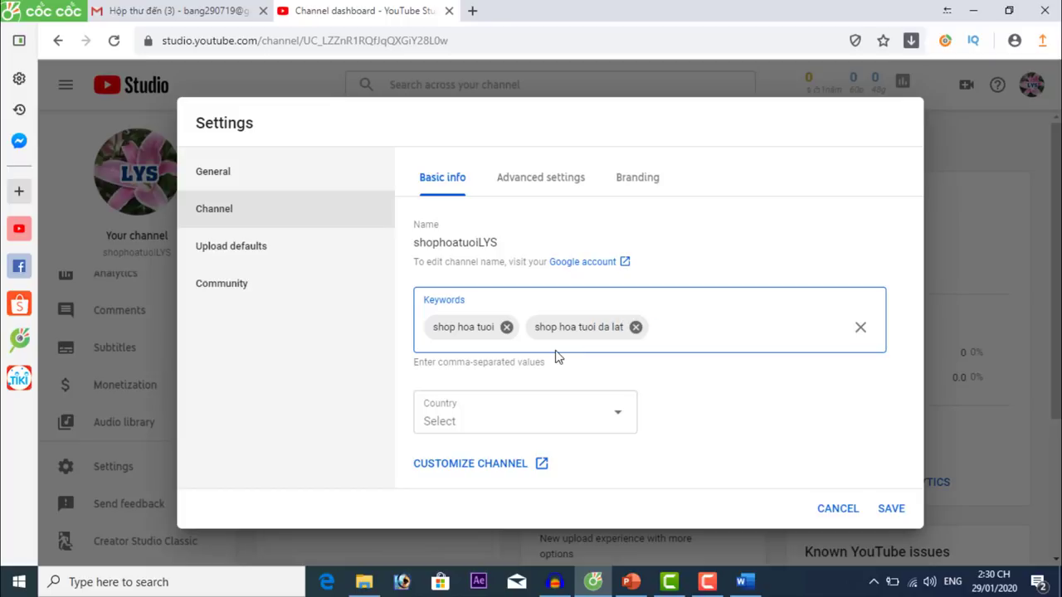
type("ban hoa tuoi")
key("Return")
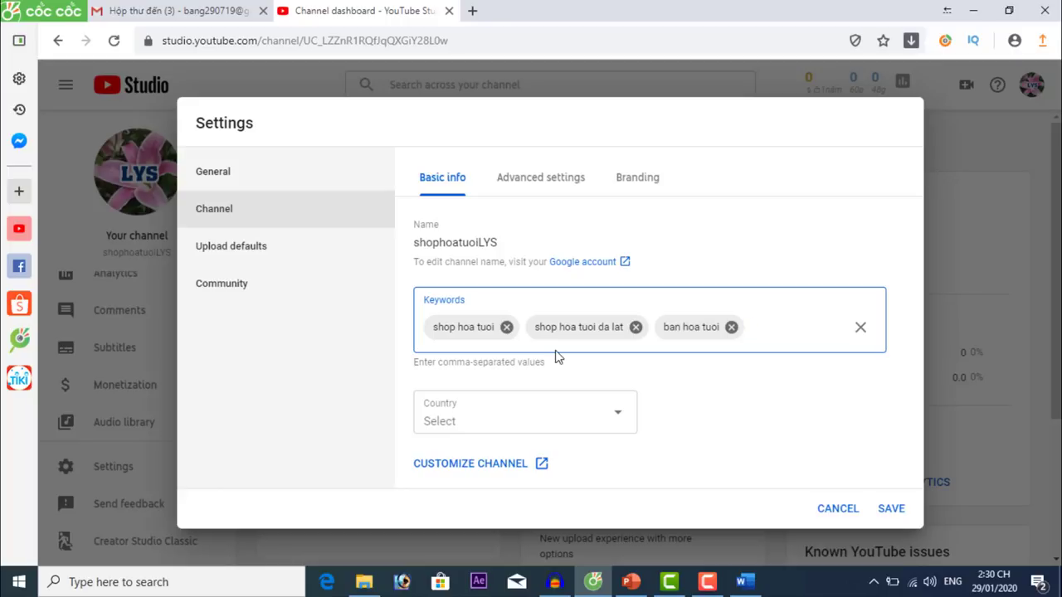
Add the keywords 'hoa nhap khau', 'shop hoa tuoi LYS' and 'shop hoa LYS'.
type("hoa nhap")
type(" khai")
type("u")
key("Return")
type("shop")
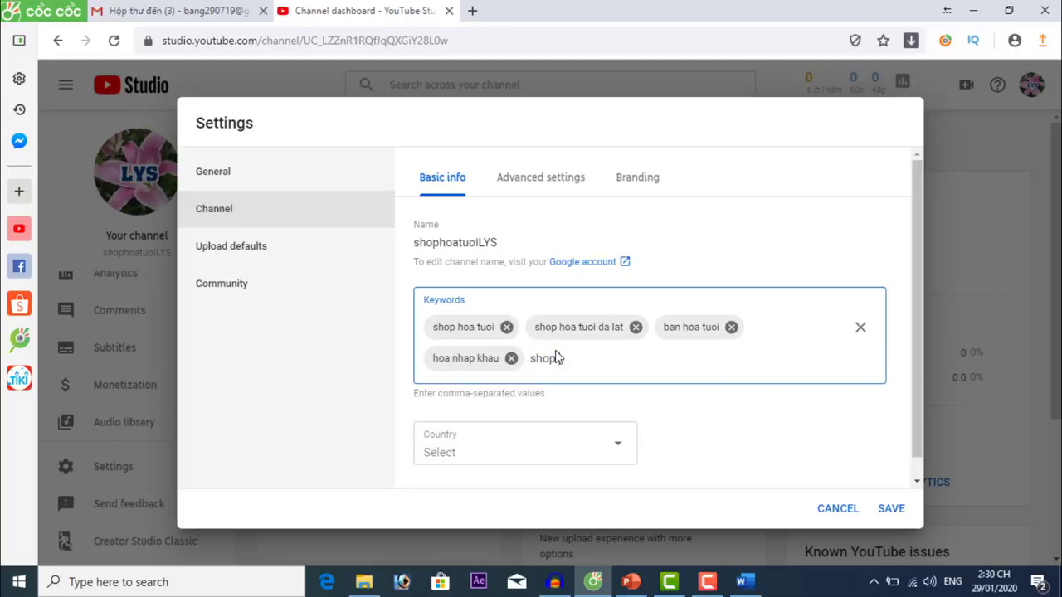
type(" hoa tuoi LYS")
key("Return")
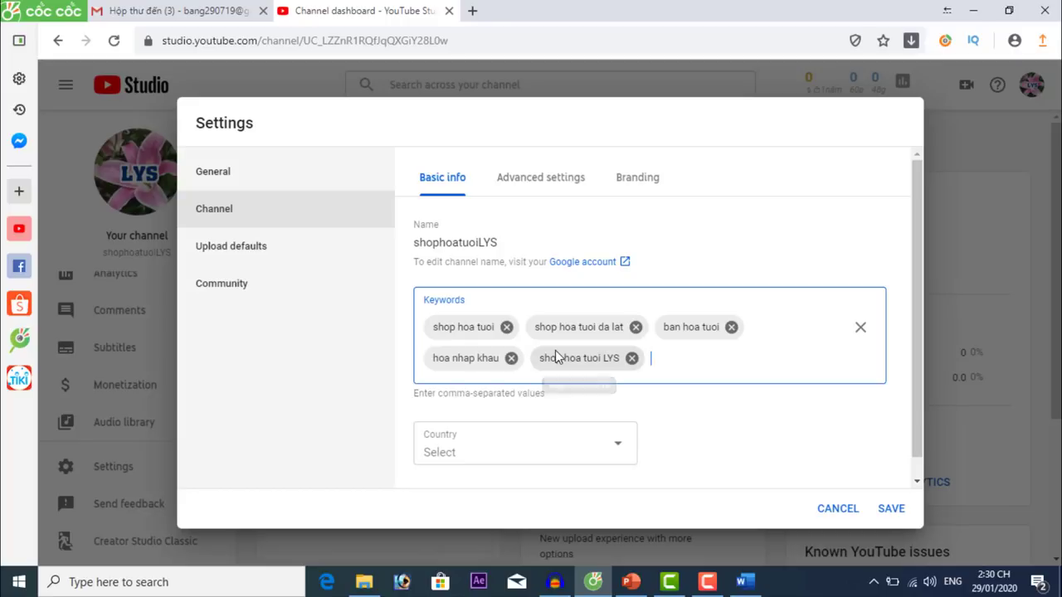
type("bad")
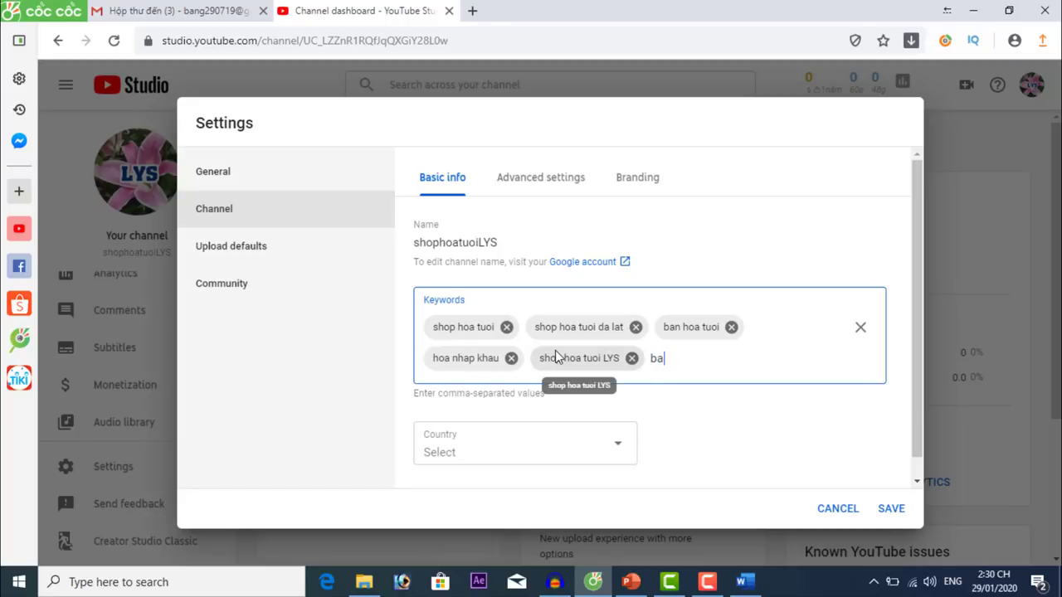
key("BackSpace")
key("BackSpace")
type("shop hoa LYS")
left_click(695, 466)
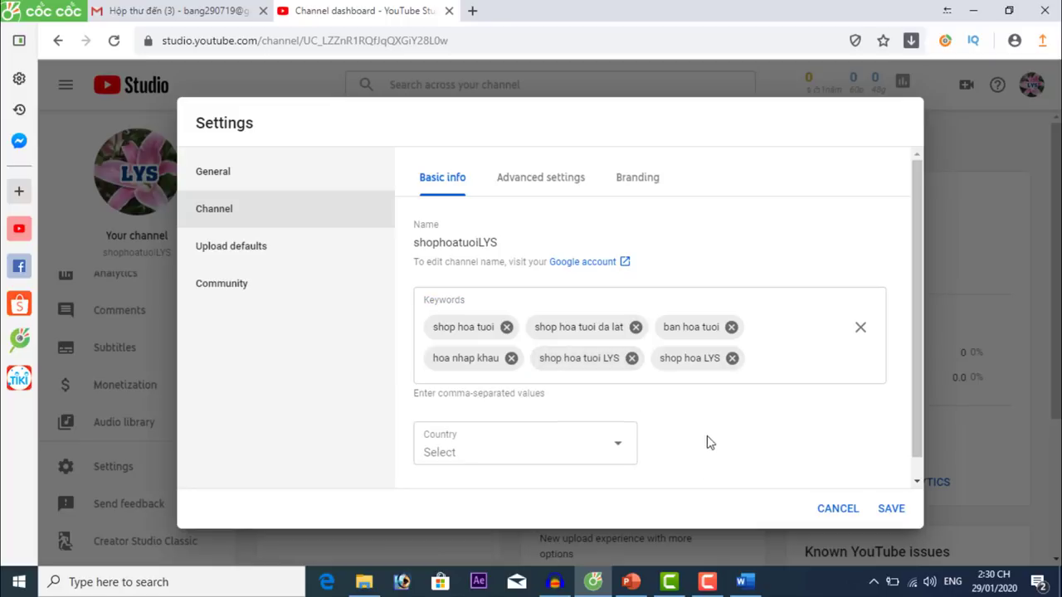
Pick Vietnam from the Country list and save the channel settings.
left_click(559, 455)
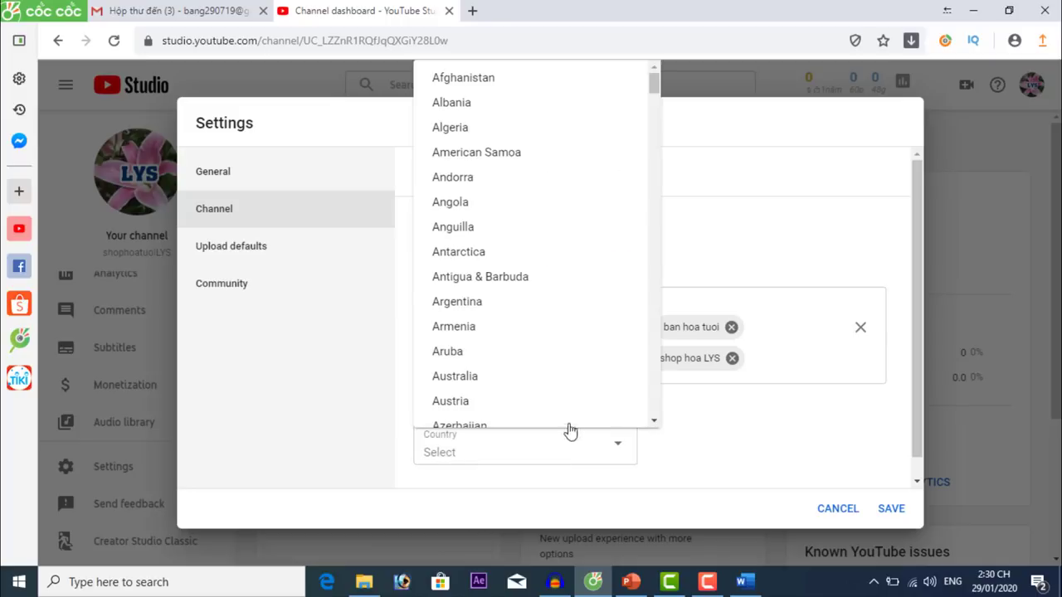
left_click_drag(654, 94, 657, 407)
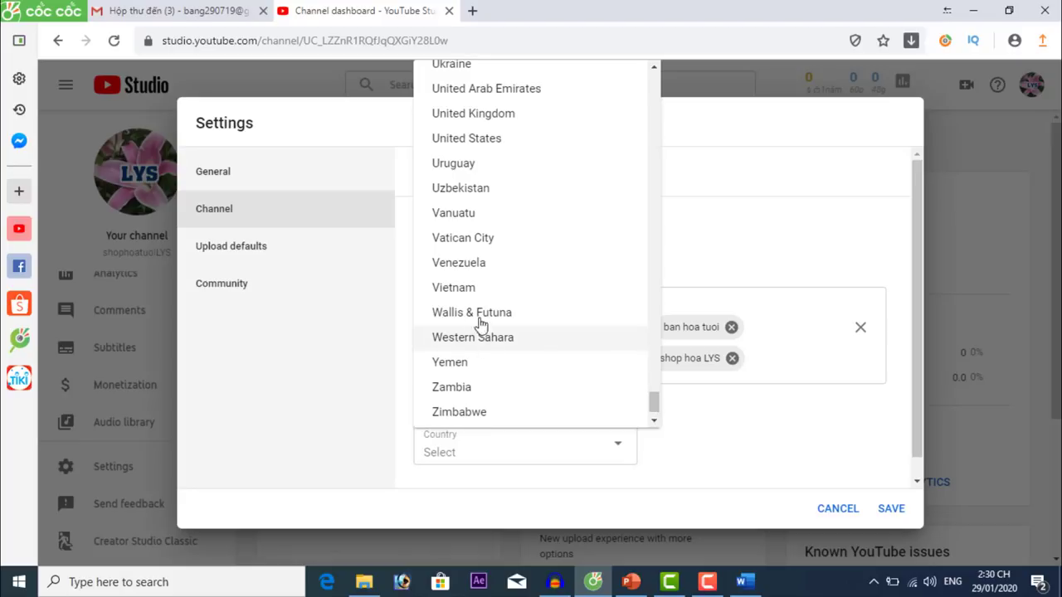
left_click(471, 290)
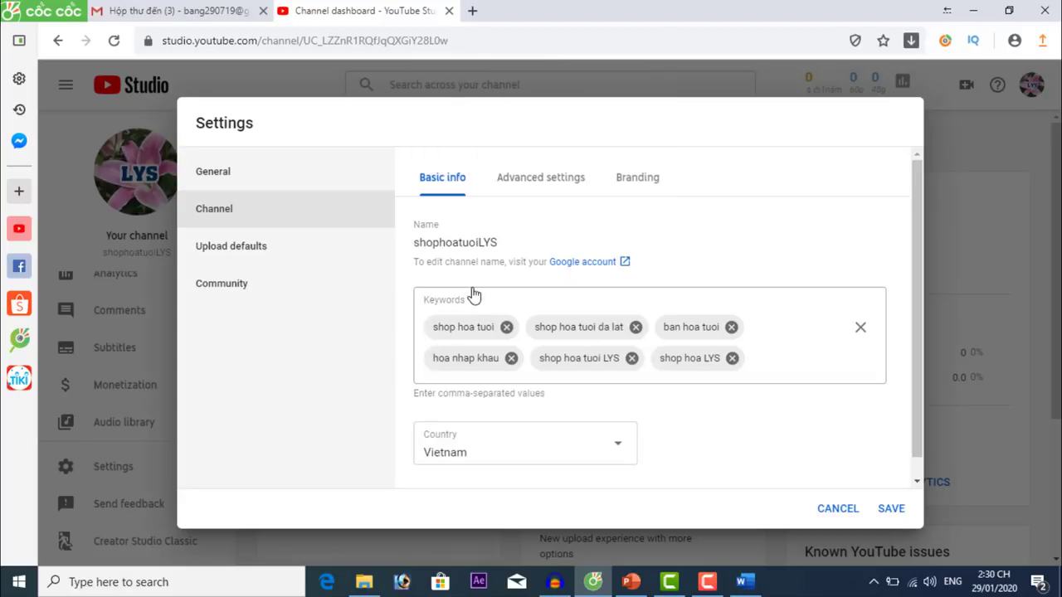
scroll(722, 363, "down", 1)
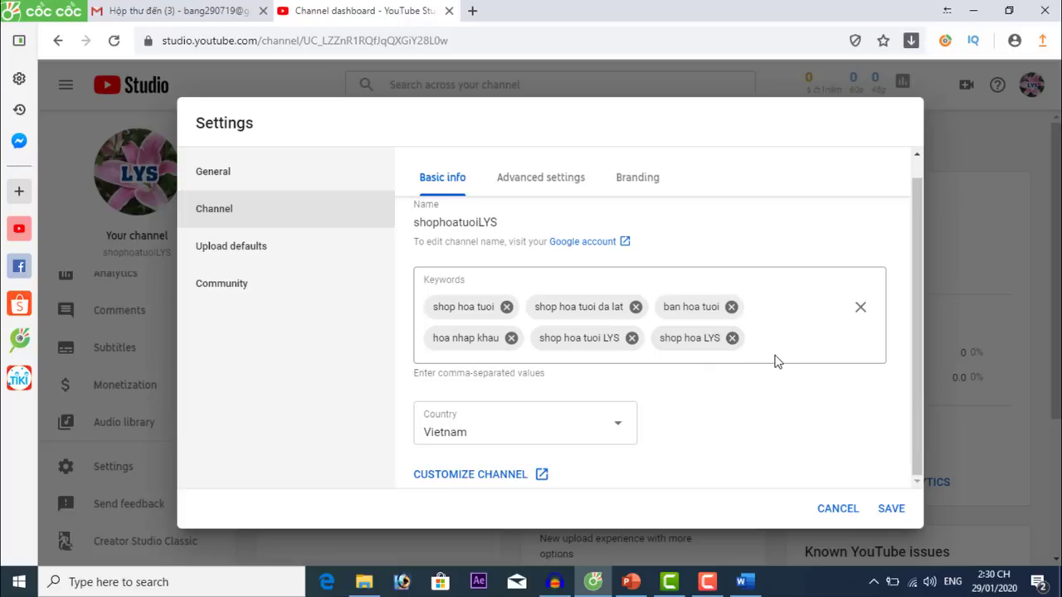
left_click(893, 509)
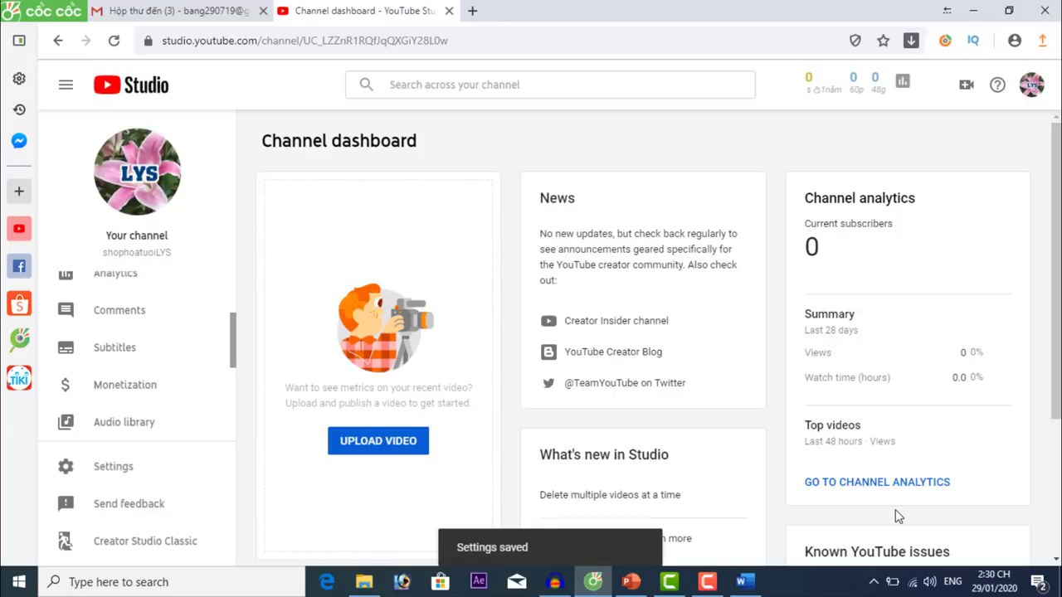
In Settings > Channel > Advanced settings, choose 'No, set this channel as not made for kids' and save.
left_click(135, 462)
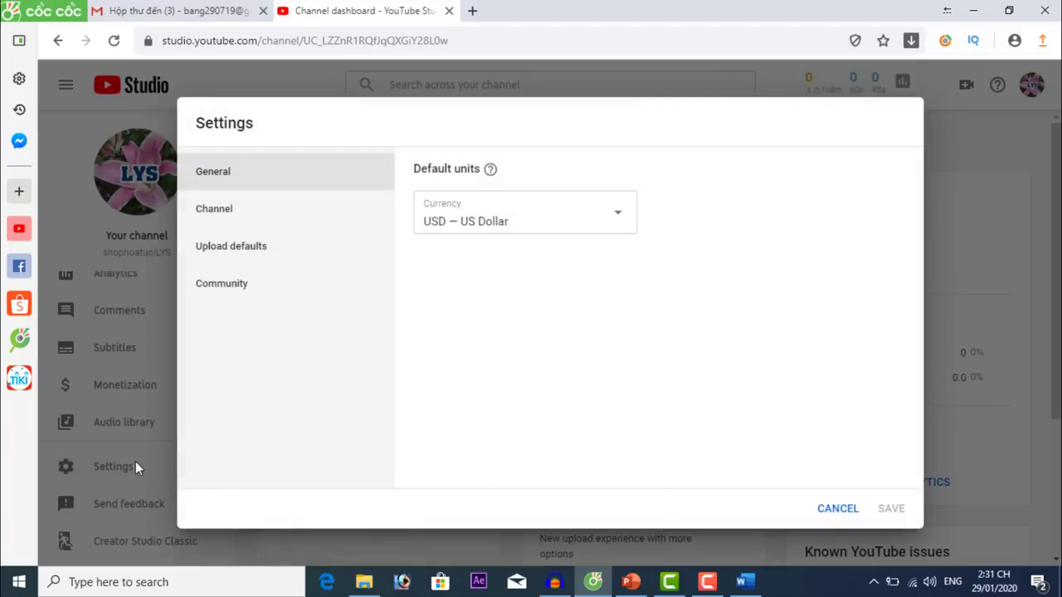
left_click(261, 211)
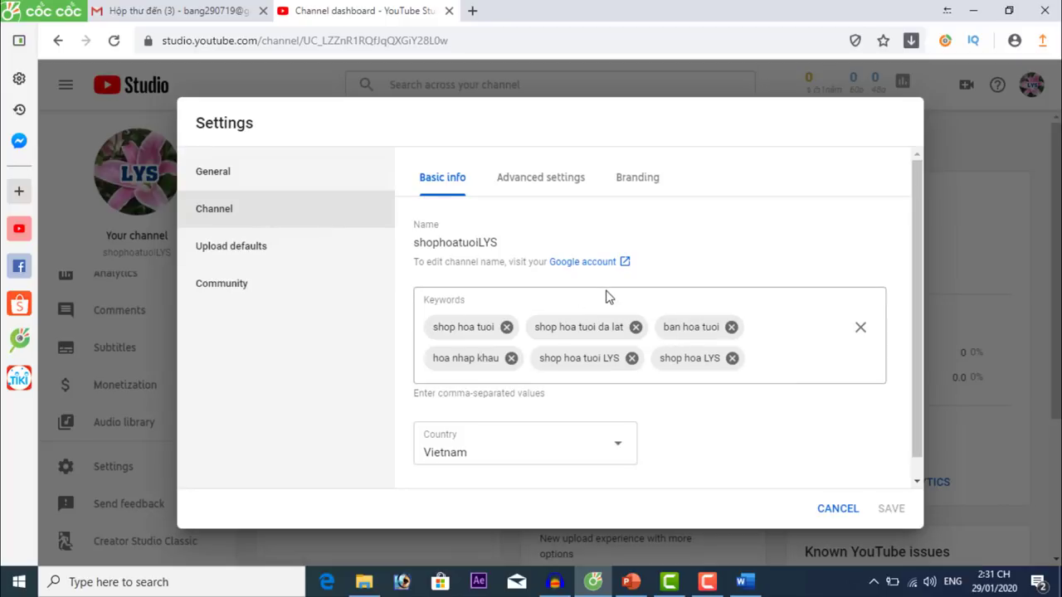
left_click(543, 185)
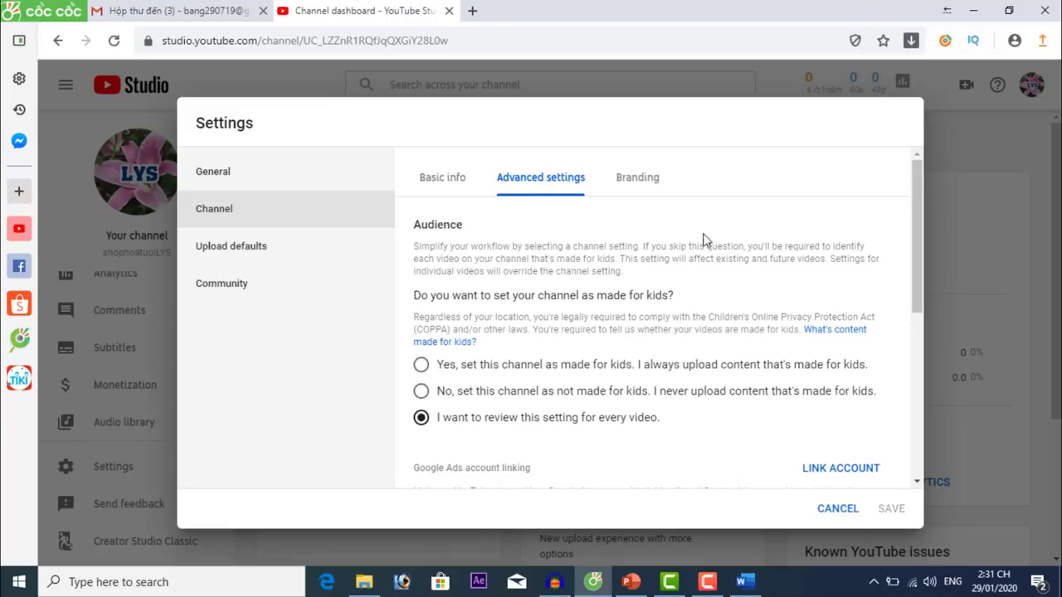
left_click_drag(913, 201, 924, 231)
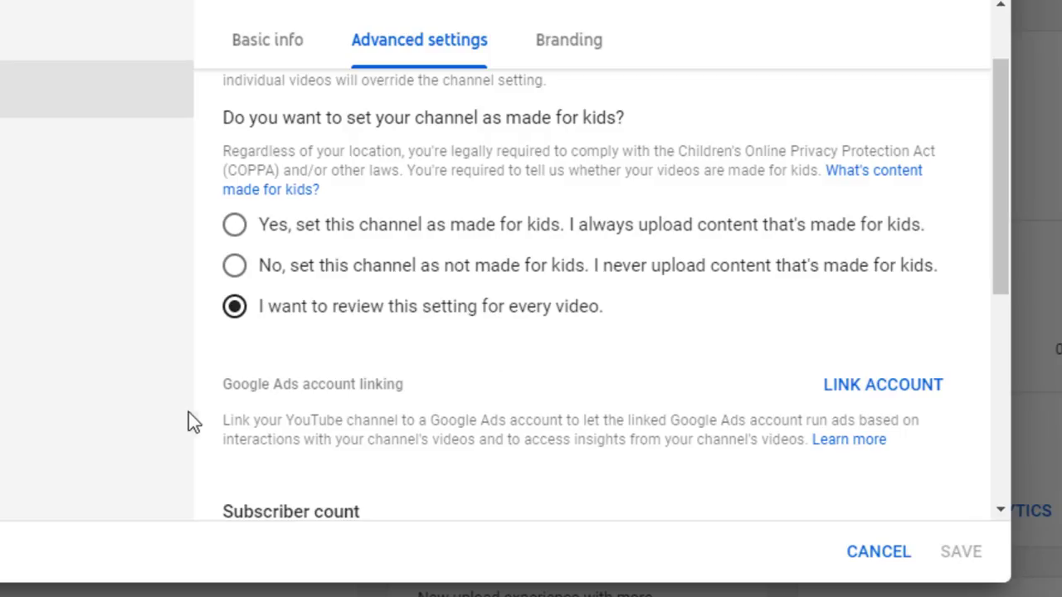
left_click(235, 226)
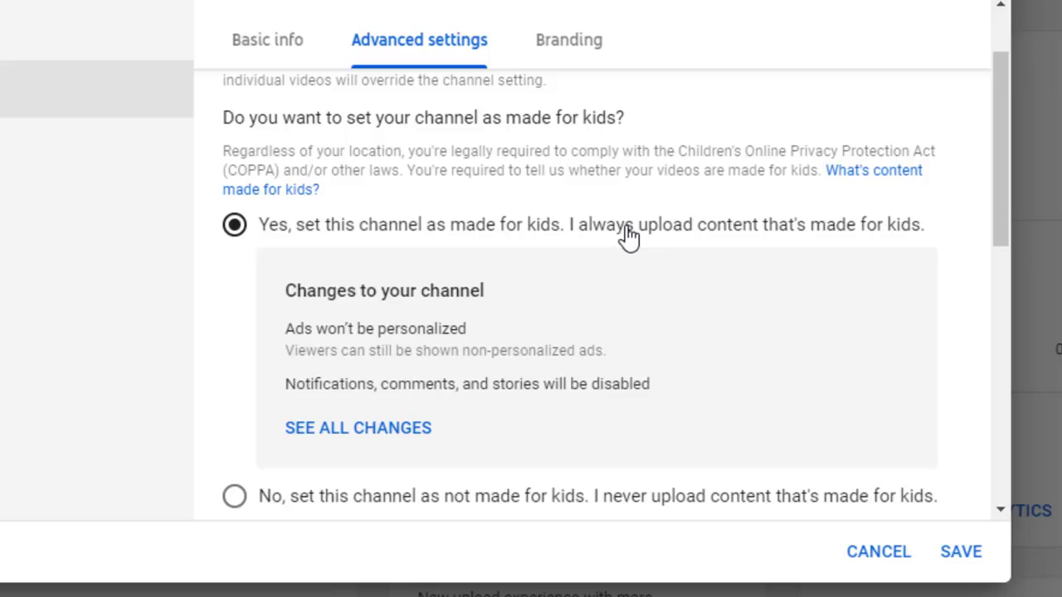
left_click_drag(1000, 171, 1007, 197)
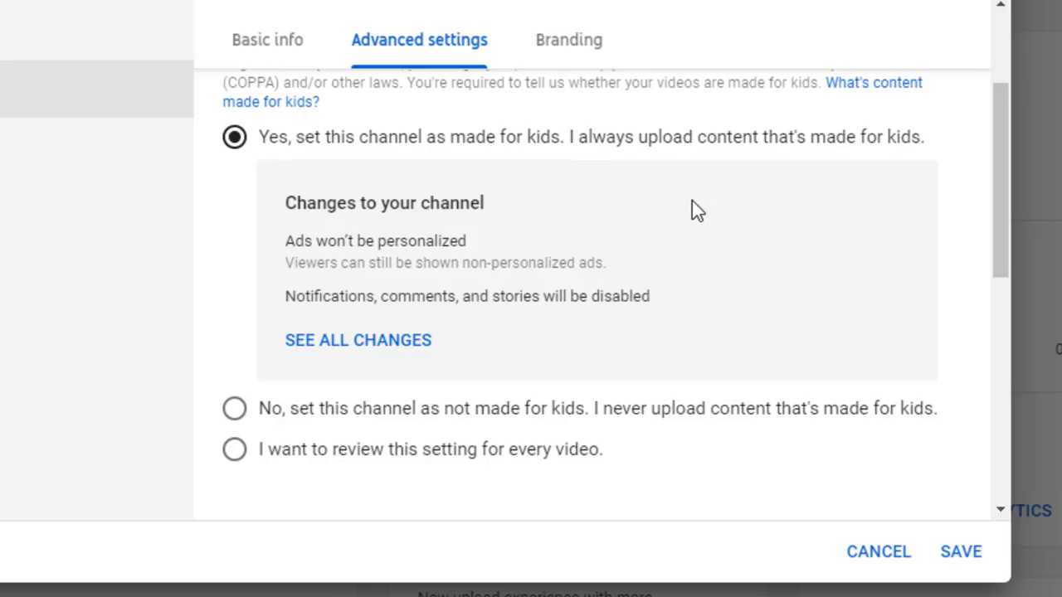
left_click(235, 408)
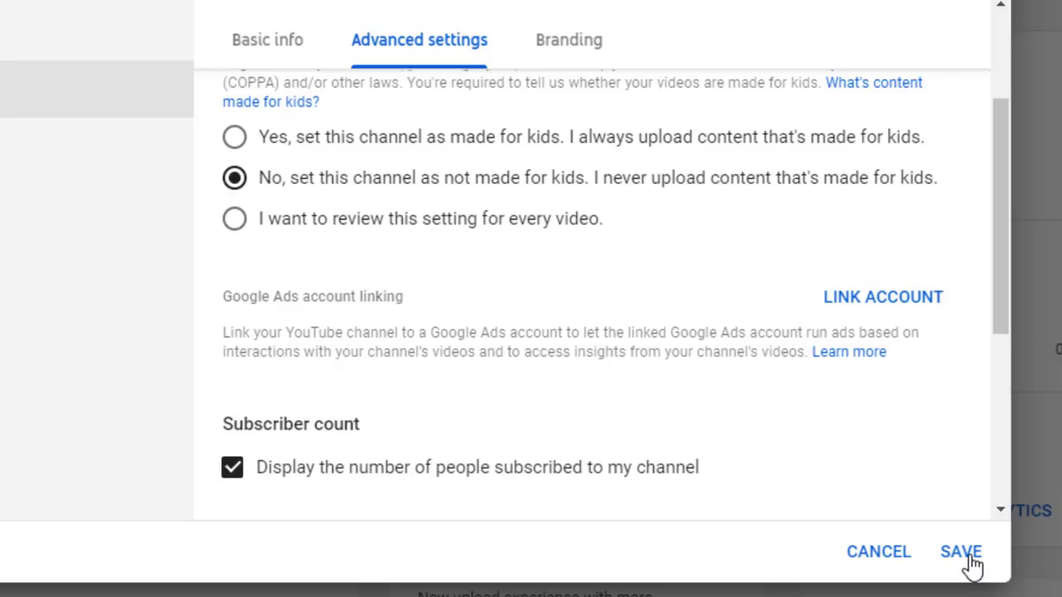
left_click(236, 224)
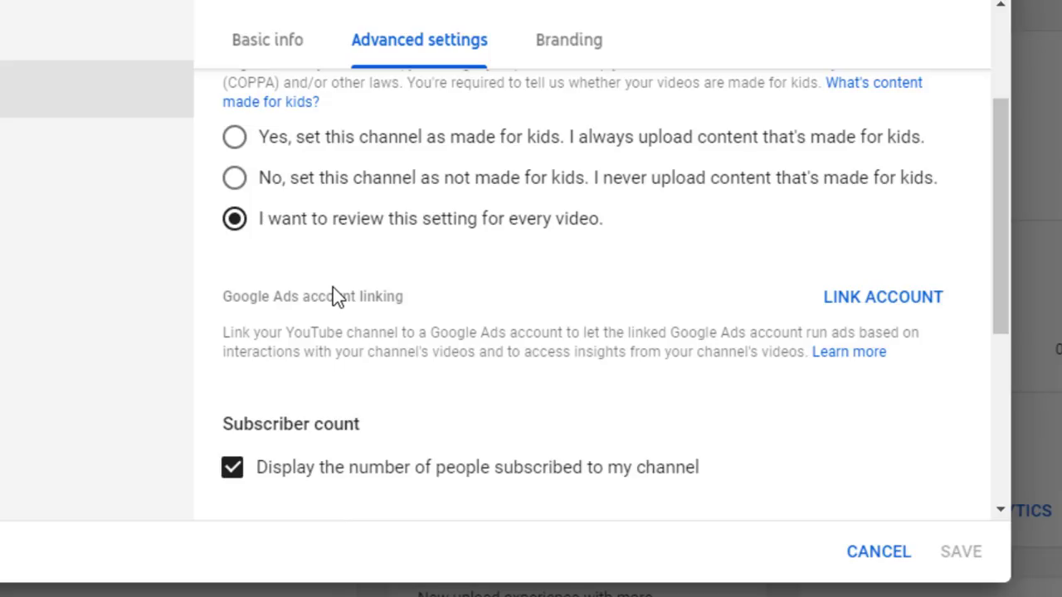
left_click(237, 180)
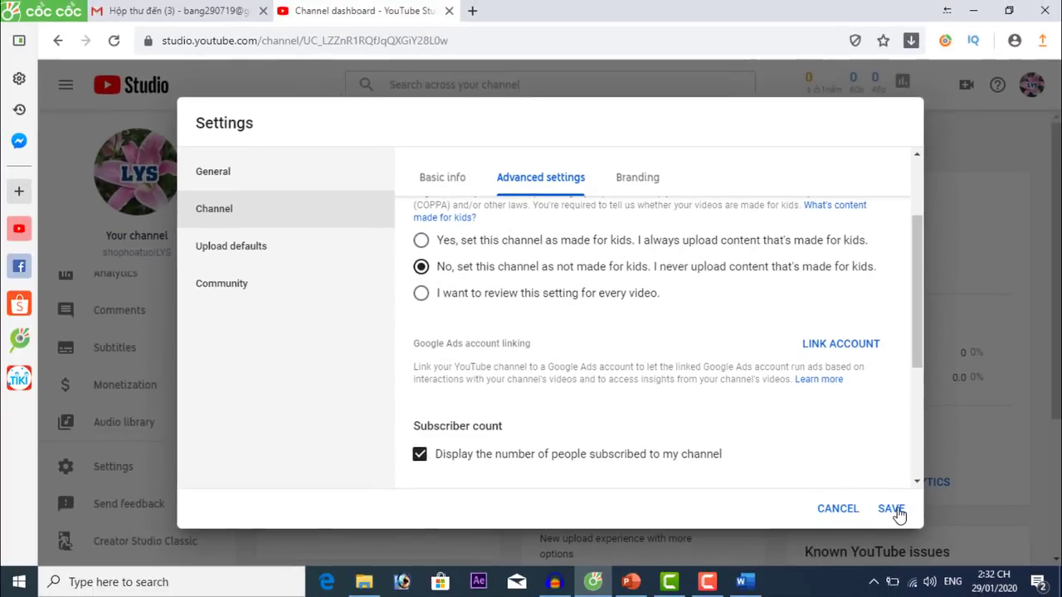
left_click(890, 509)
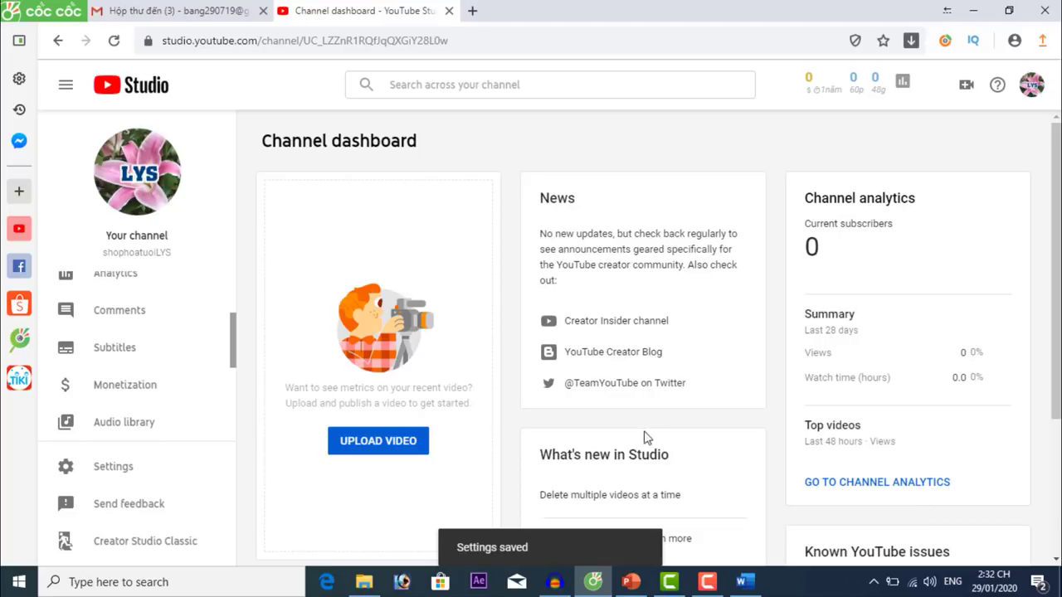
Reopen the channel's advanced settings and toggle the subscriber count display off and back on.
left_click(112, 471)
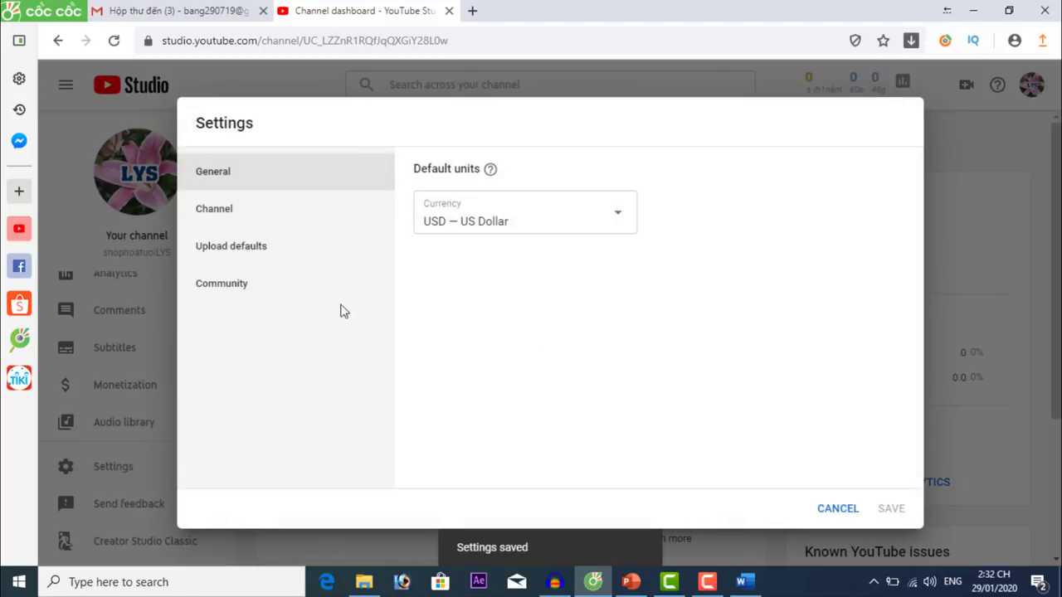
left_click(222, 219)
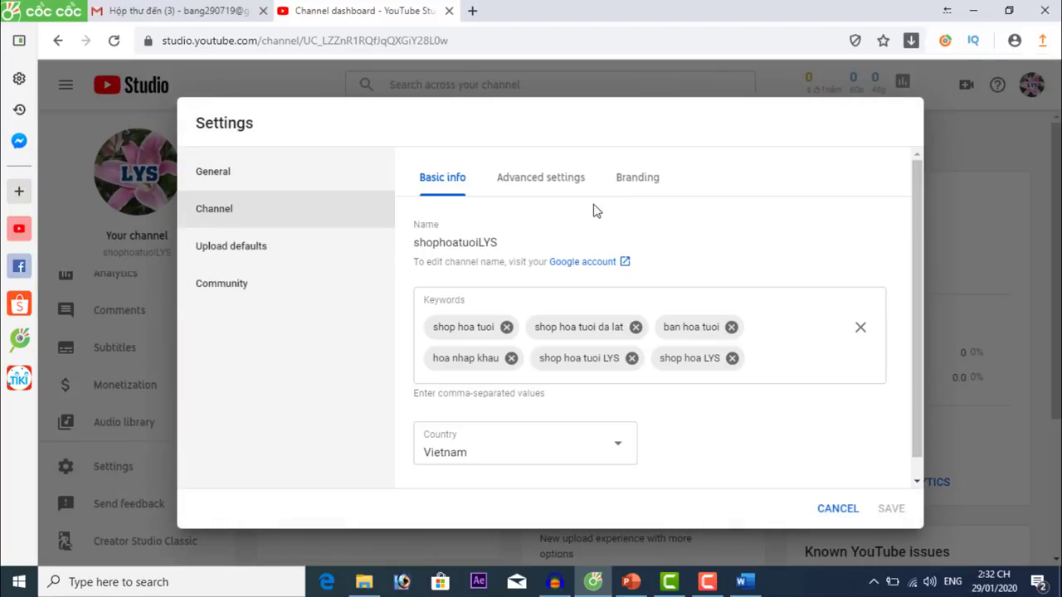
left_click(553, 182)
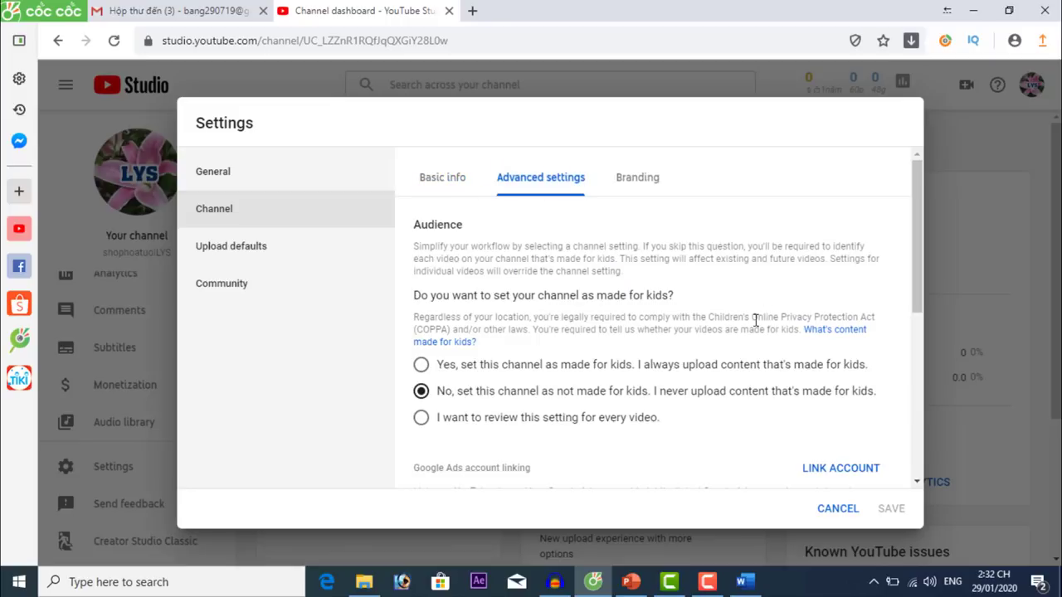
scroll(755, 331, "down", 3)
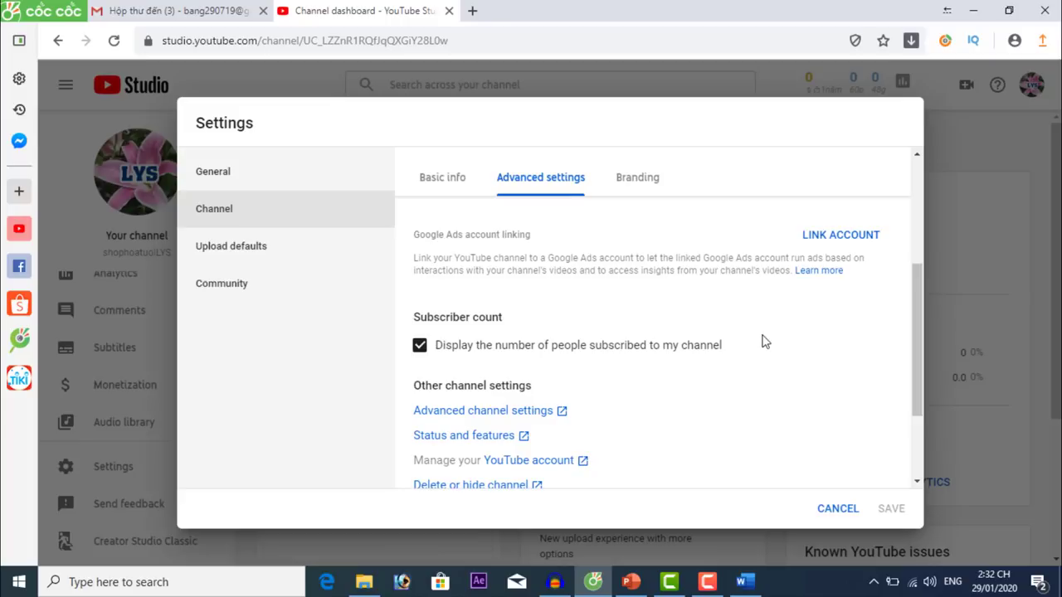
left_click_drag(913, 365, 907, 341)
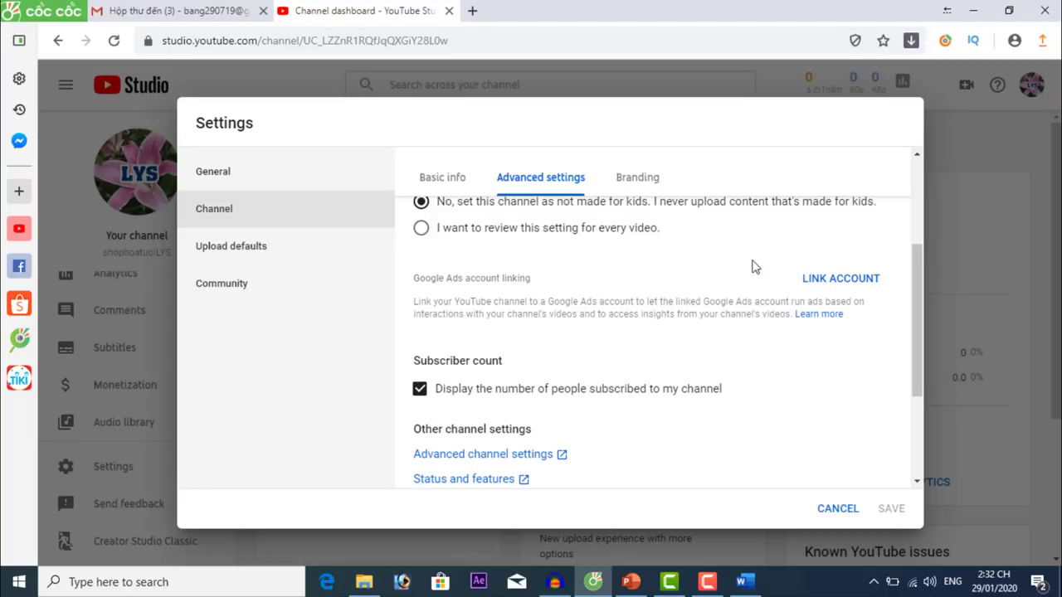
left_click_drag(419, 279, 525, 281)
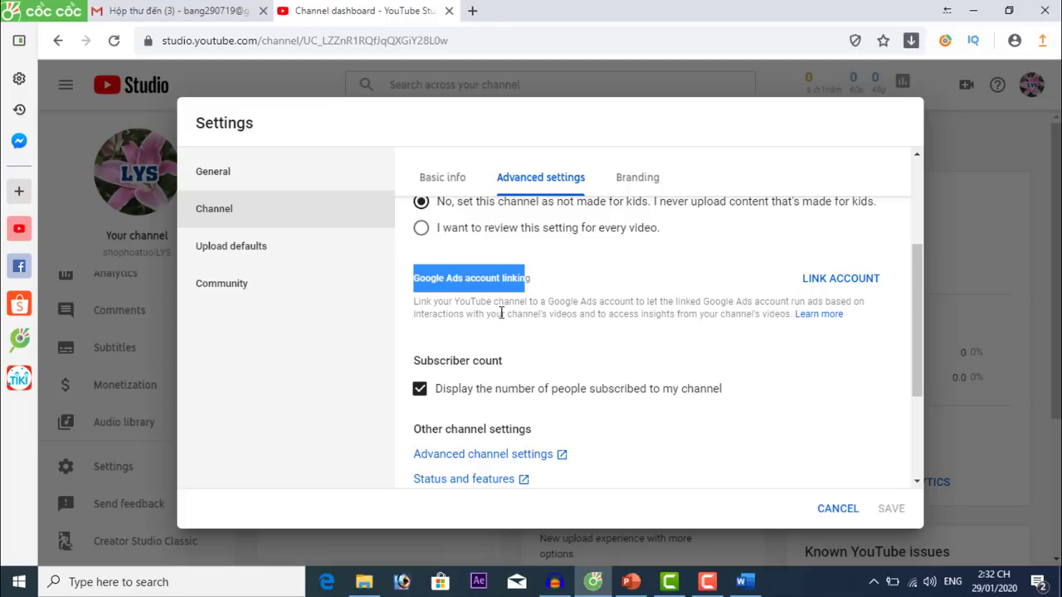
left_click(551, 297)
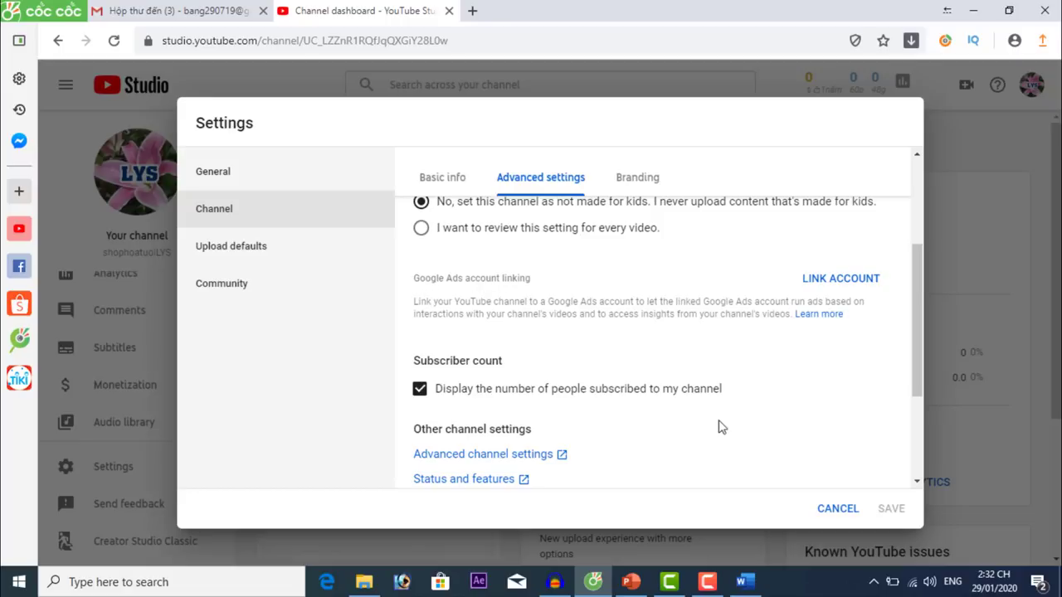
left_click_drag(916, 345, 916, 390)
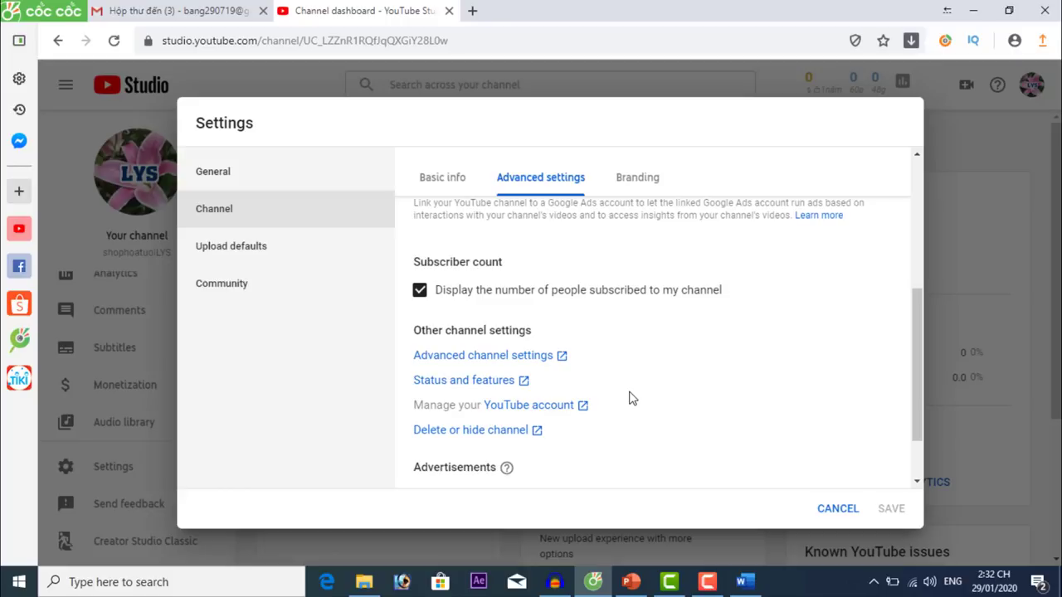
left_click(420, 291)
left_click(419, 292)
scroll(713, 442, "down", 1)
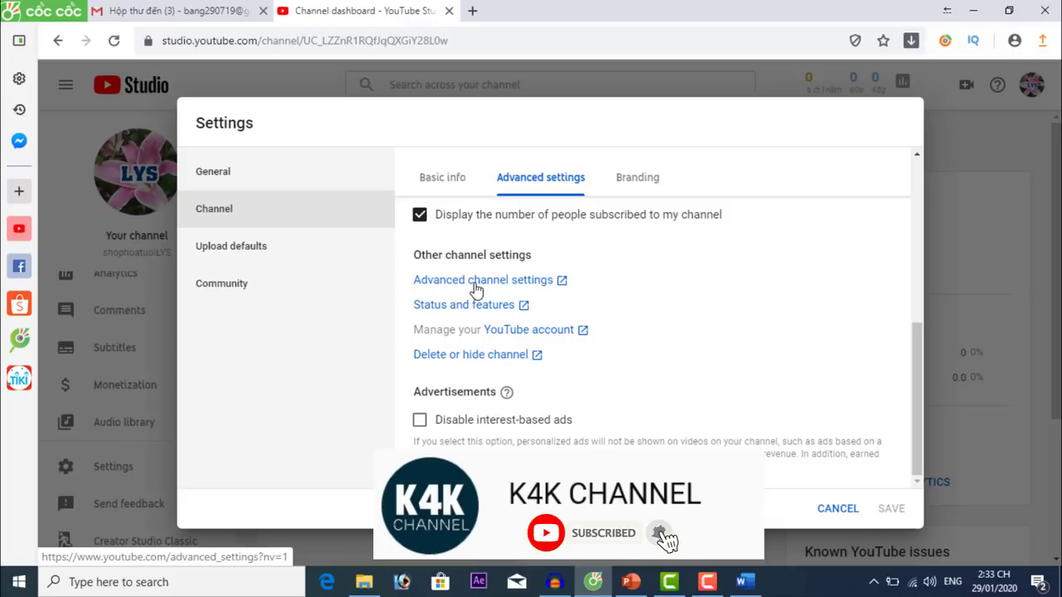
Review the saved keywords on the full advanced channel settings page, then close that page.
left_click(545, 282)
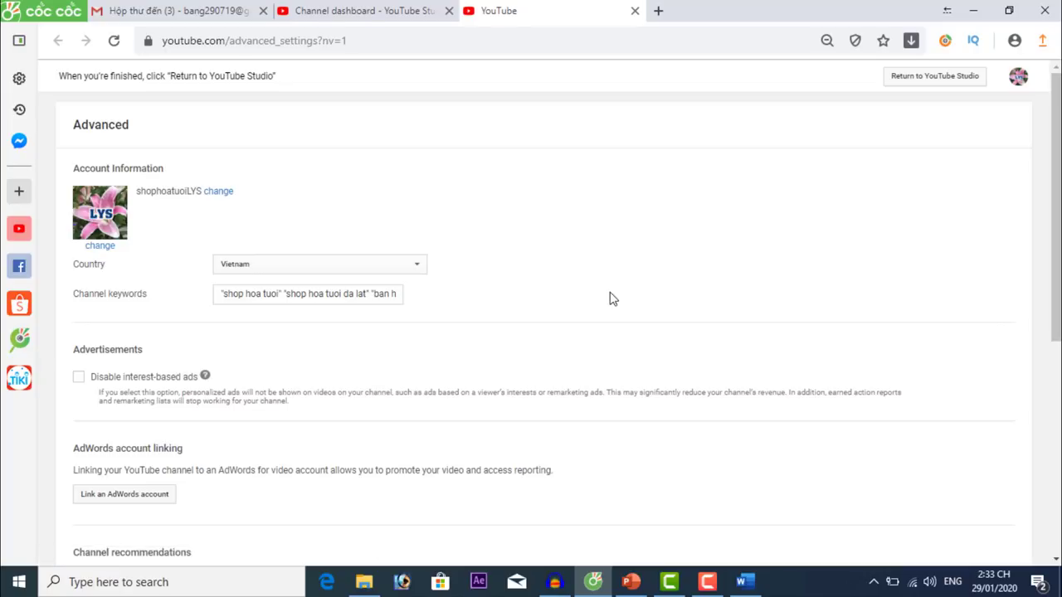
scroll(1056, 249, "down", 2)
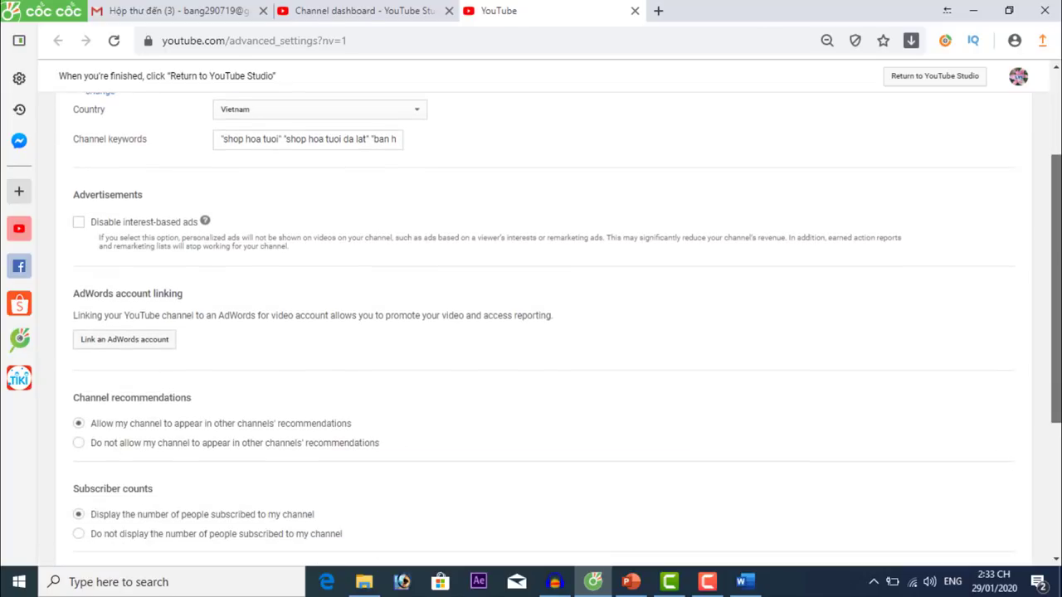
scroll(547, 324, "down", 1)
scroll(547, 324, "down", 1)
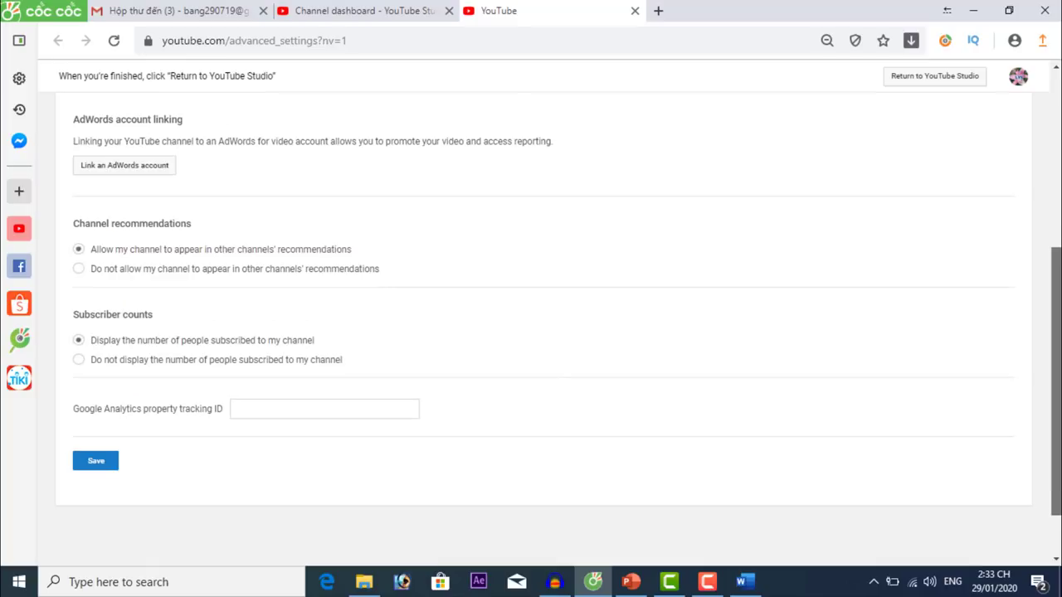
left_click_drag(1055, 365, 1055, 187)
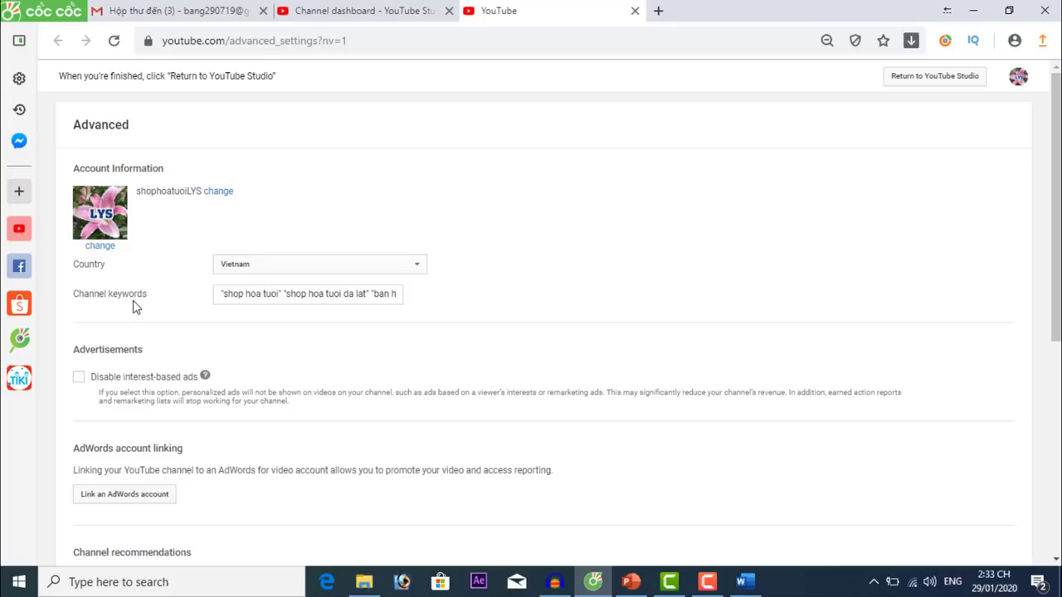
left_click(236, 296)
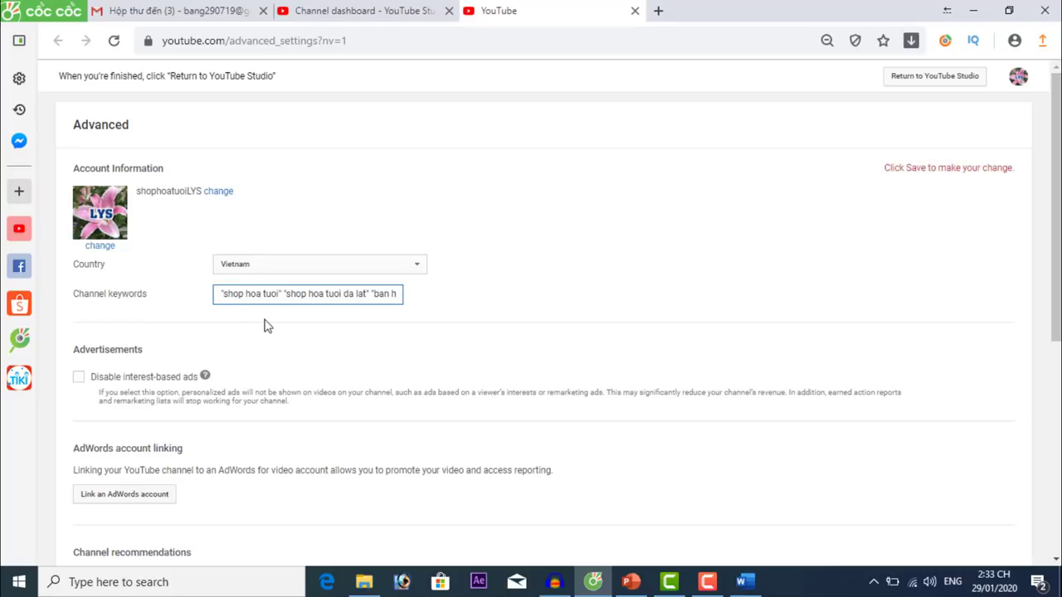
left_click(272, 296)
left_click(634, 12)
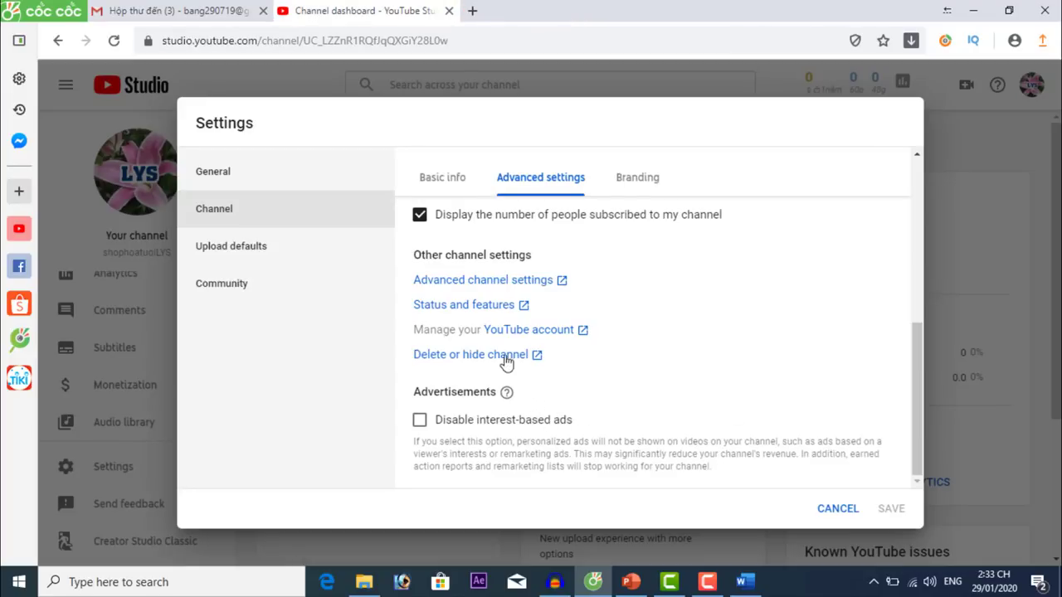
Open Status and features and review the 0 copyright and 0 Community Guidelines strikes.
left_click(487, 309)
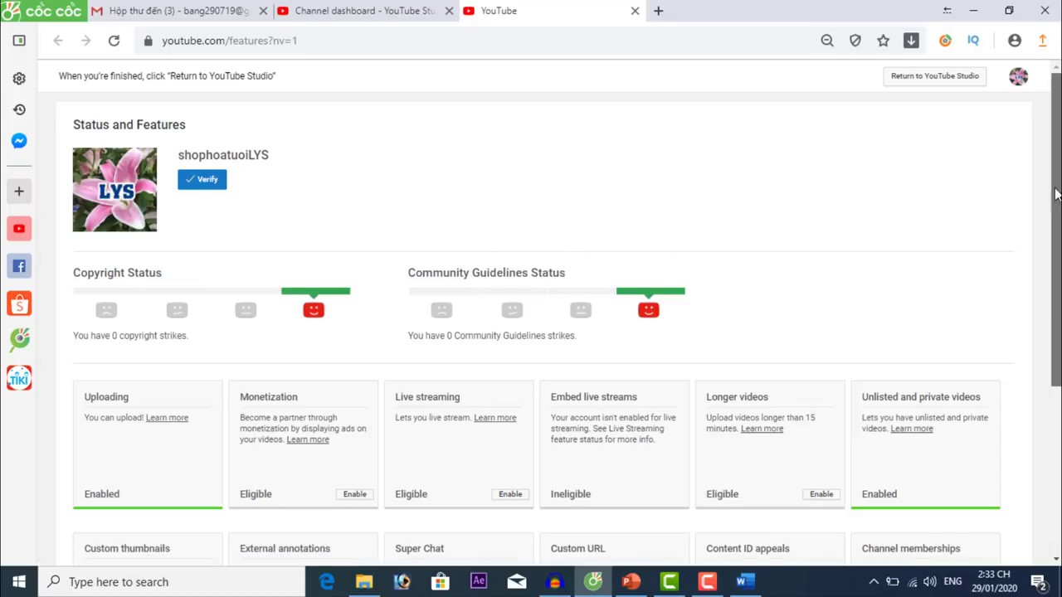
scroll(1056, 186, "down", 1)
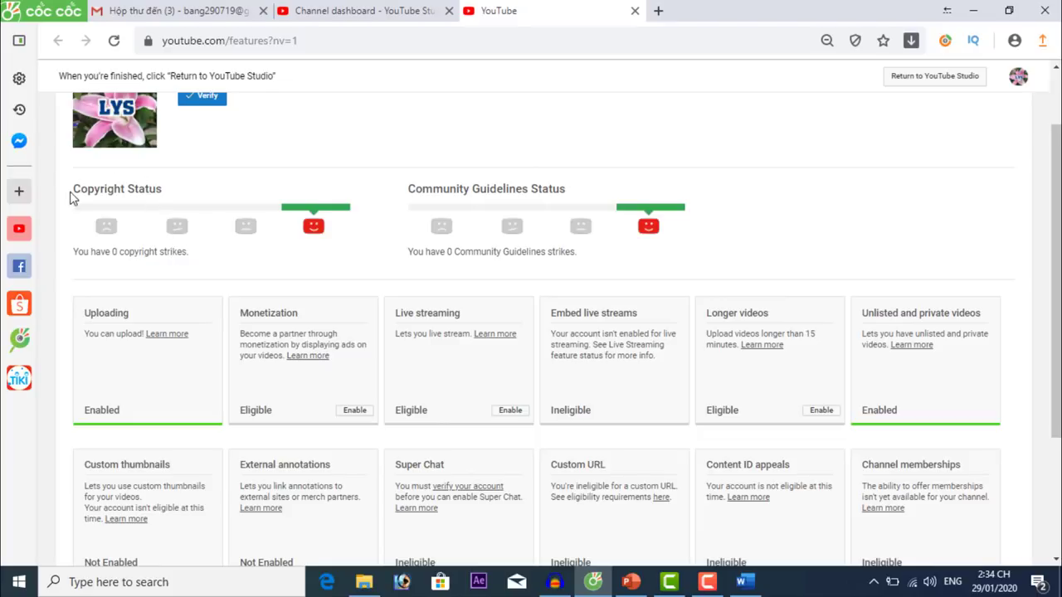
left_click_drag(72, 190, 181, 193)
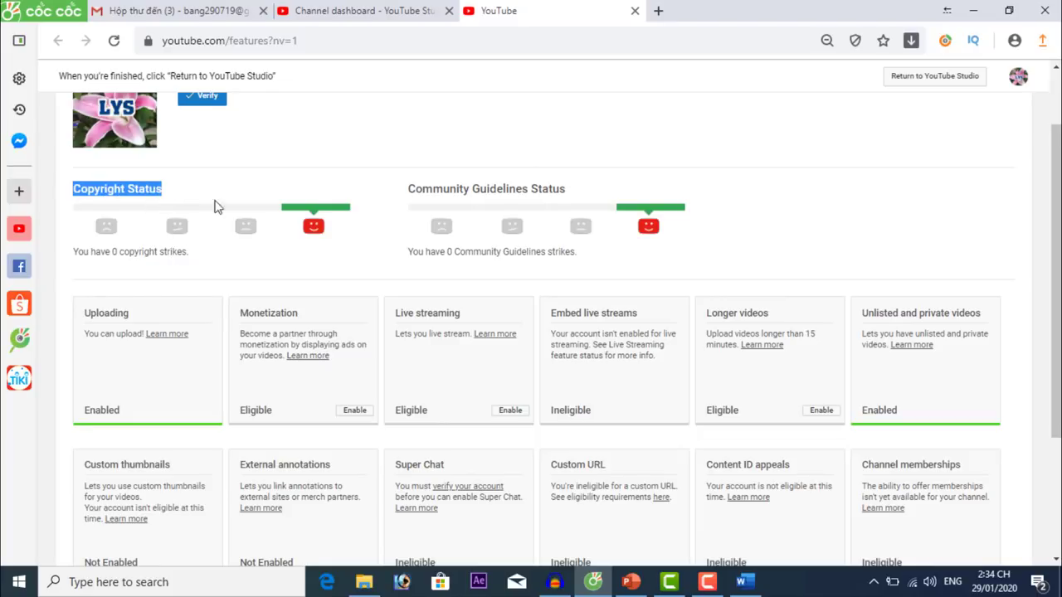
left_click_drag(565, 190, 411, 189)
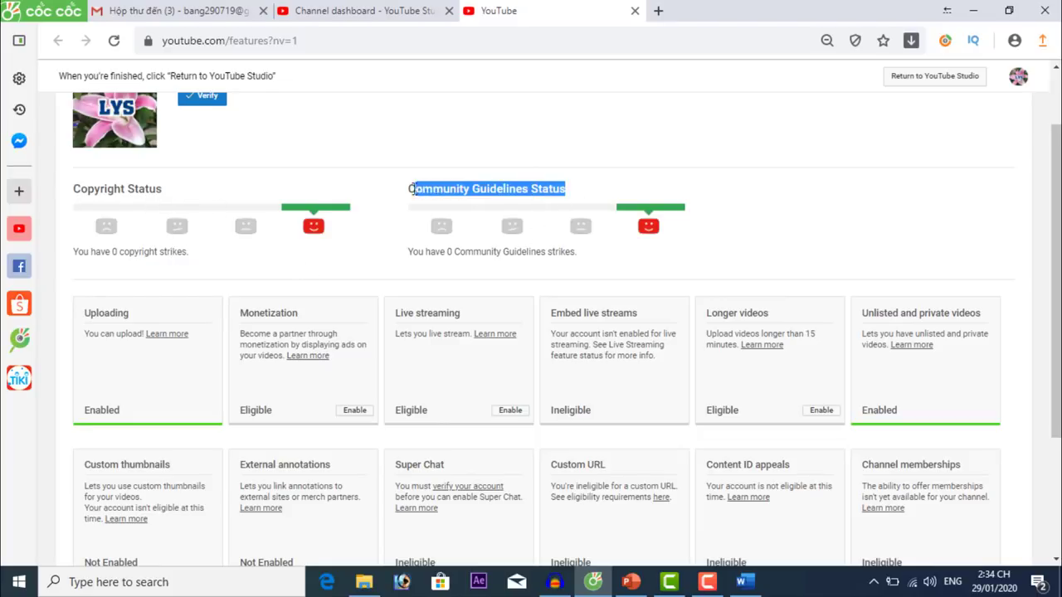
scroll(1057, 323, "up", 1)
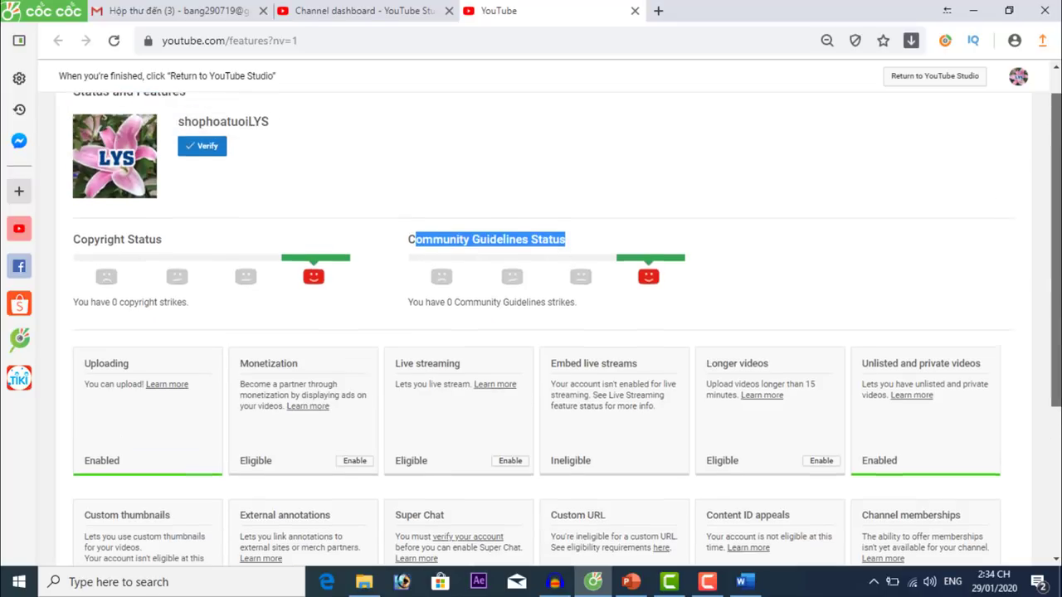
left_click(197, 276)
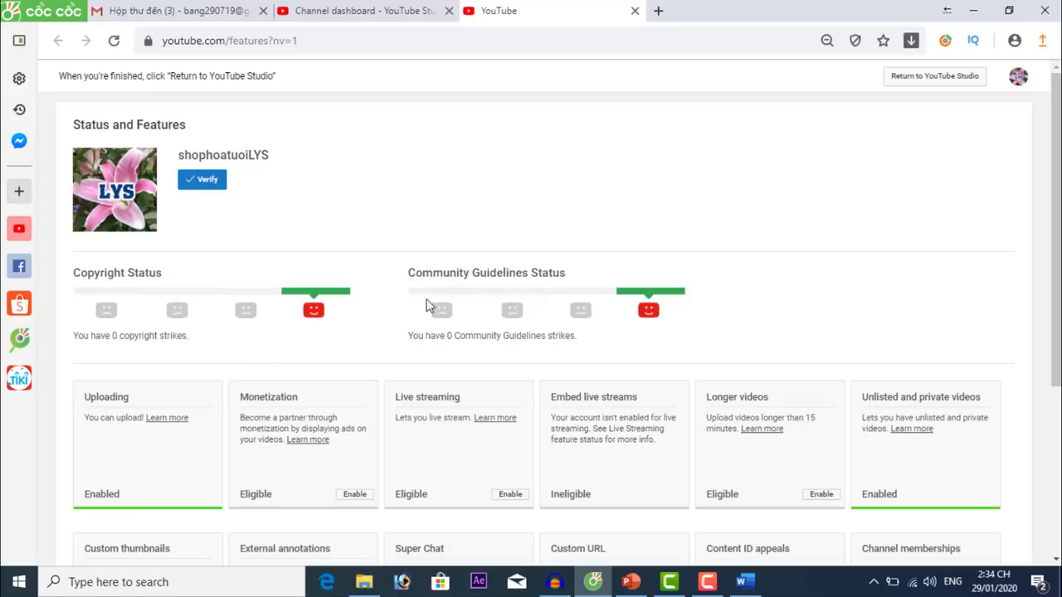
left_click_drag(408, 272, 569, 284)
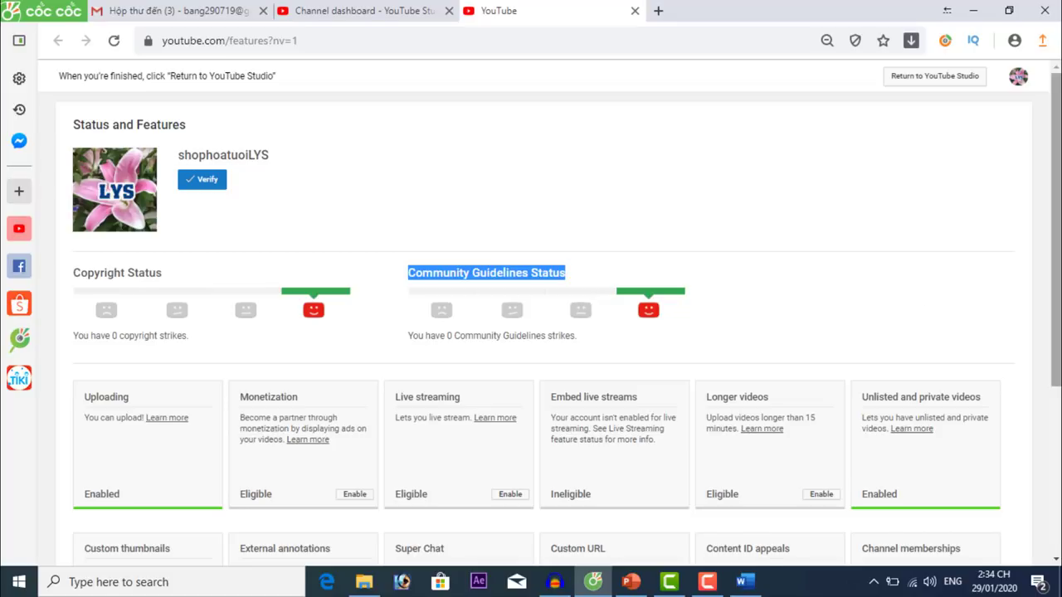
left_click_drag(1056, 207, 1056, 275)
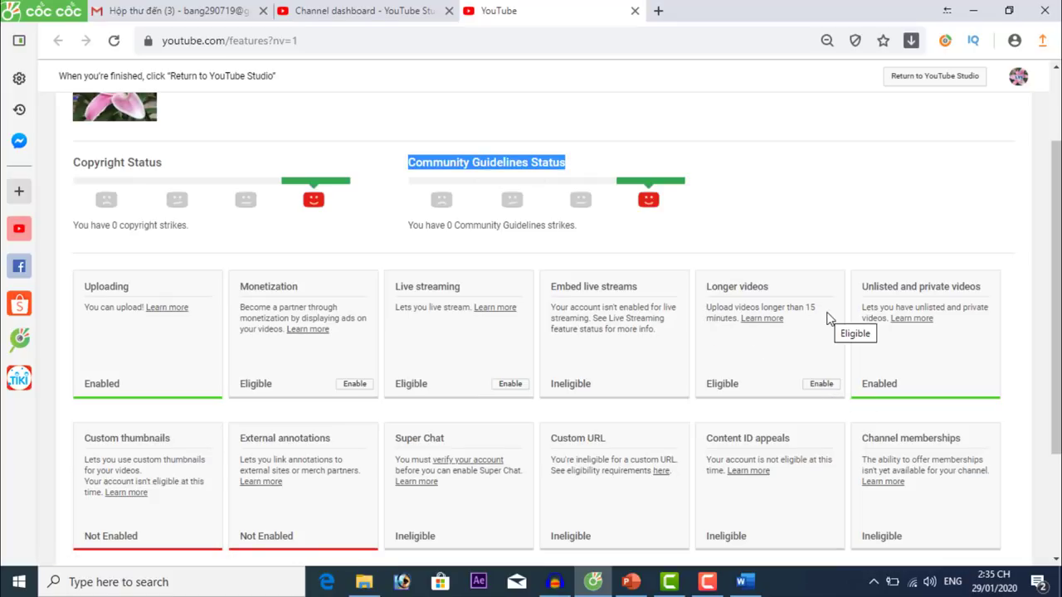
Enable longer videos by requesting a text-message verification code to the account's phone number.
left_click(822, 387)
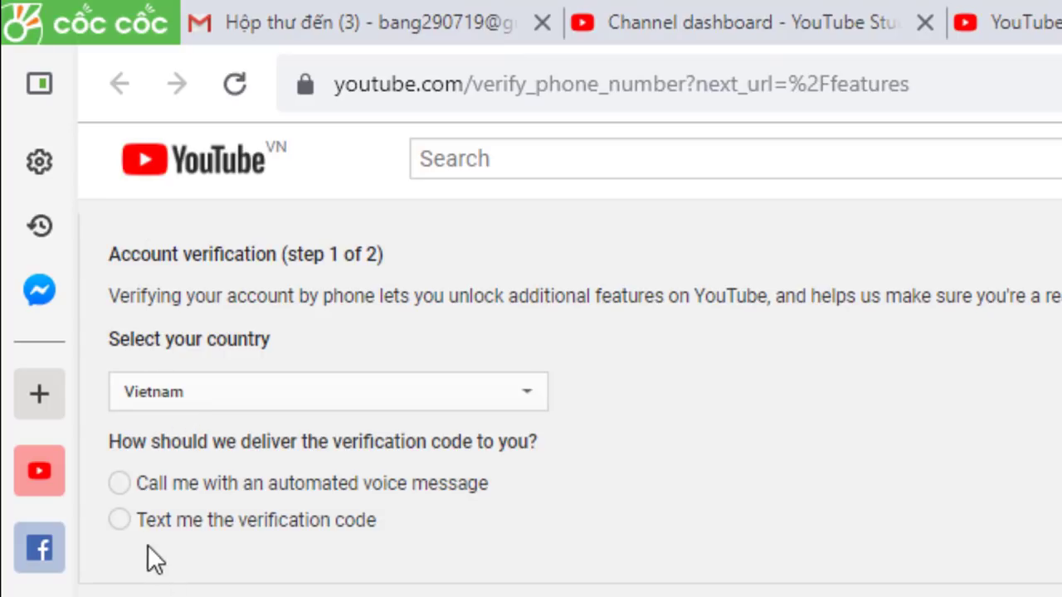
left_click(121, 520)
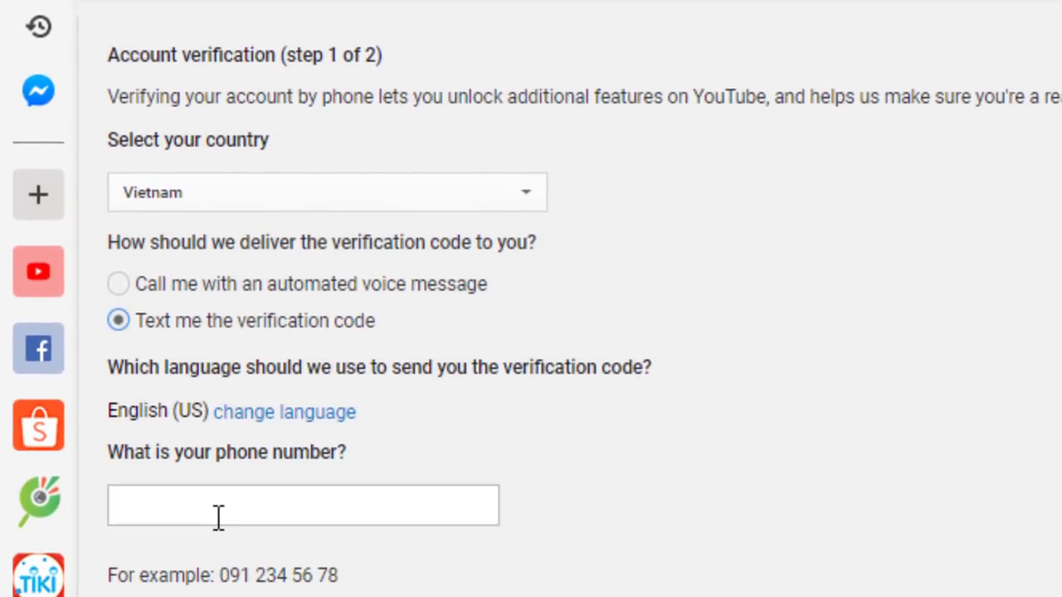
left_click(218, 507)
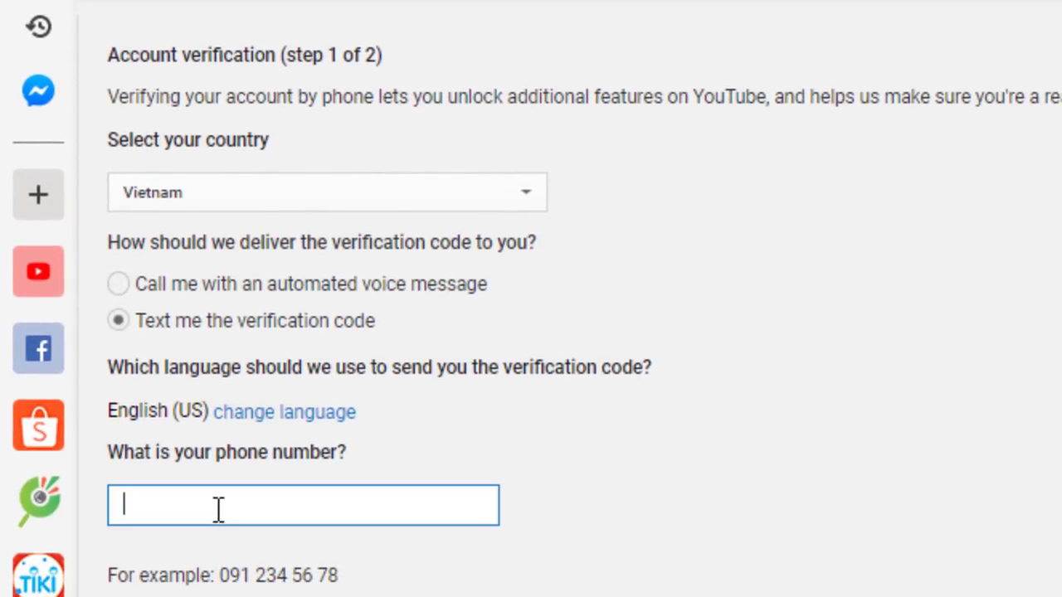
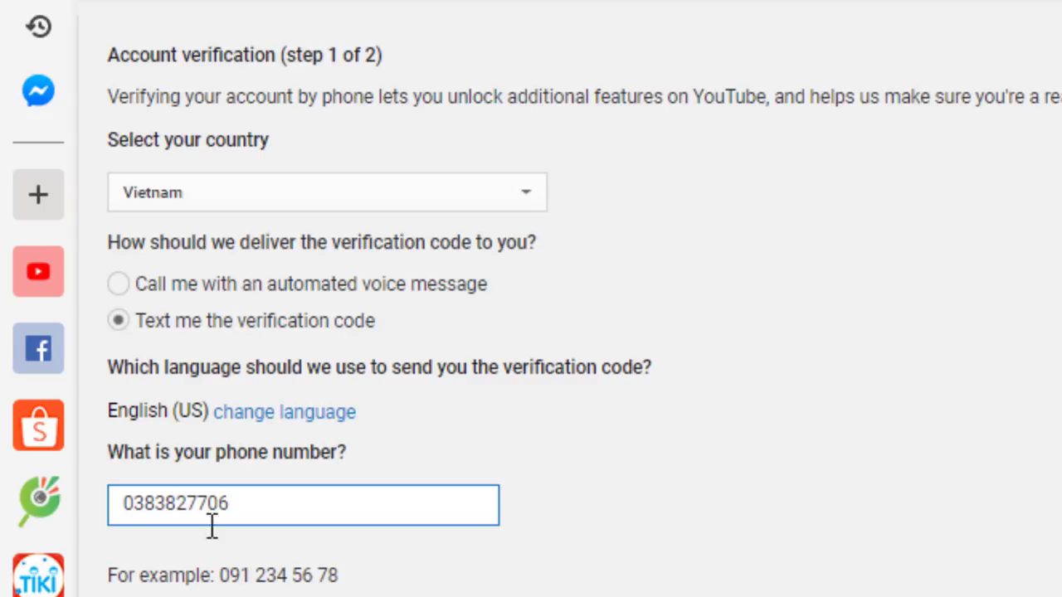
key("Tab")
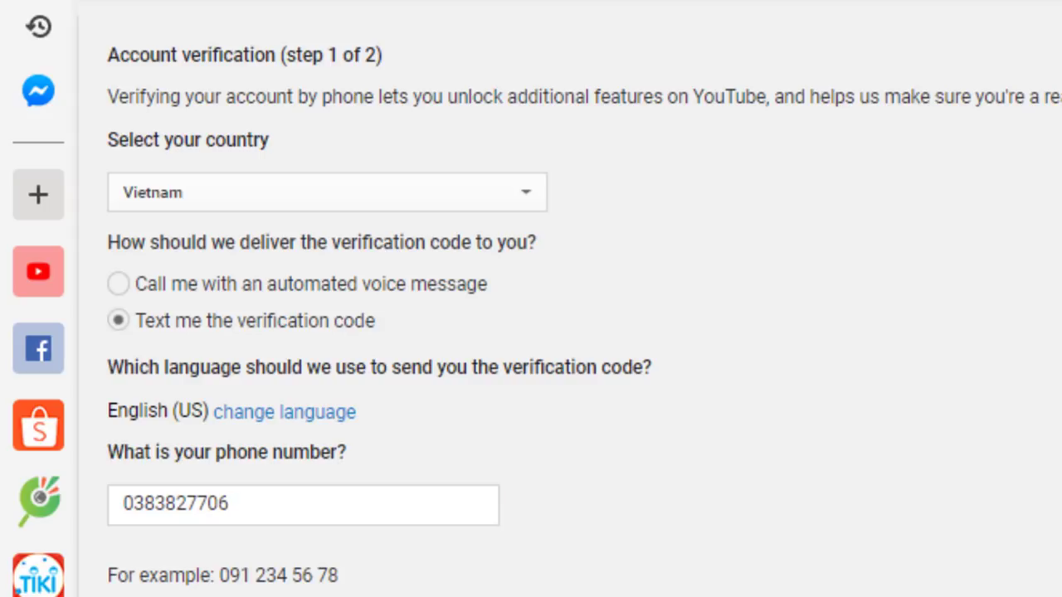
key("Return")
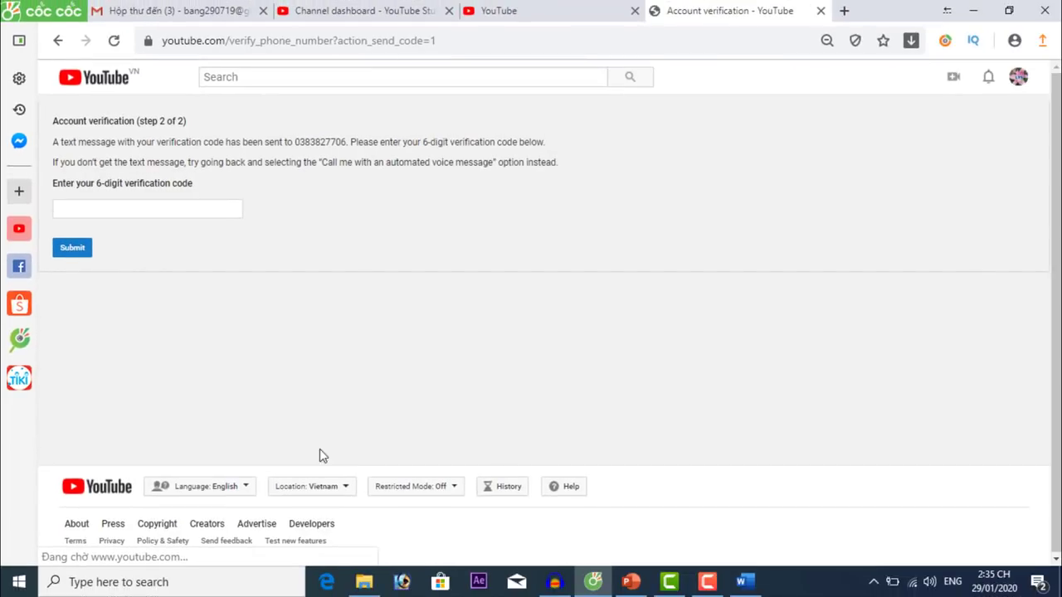
Enter and submit the 6-digit verification code, then continue back to Status and features.
left_click(176, 208)
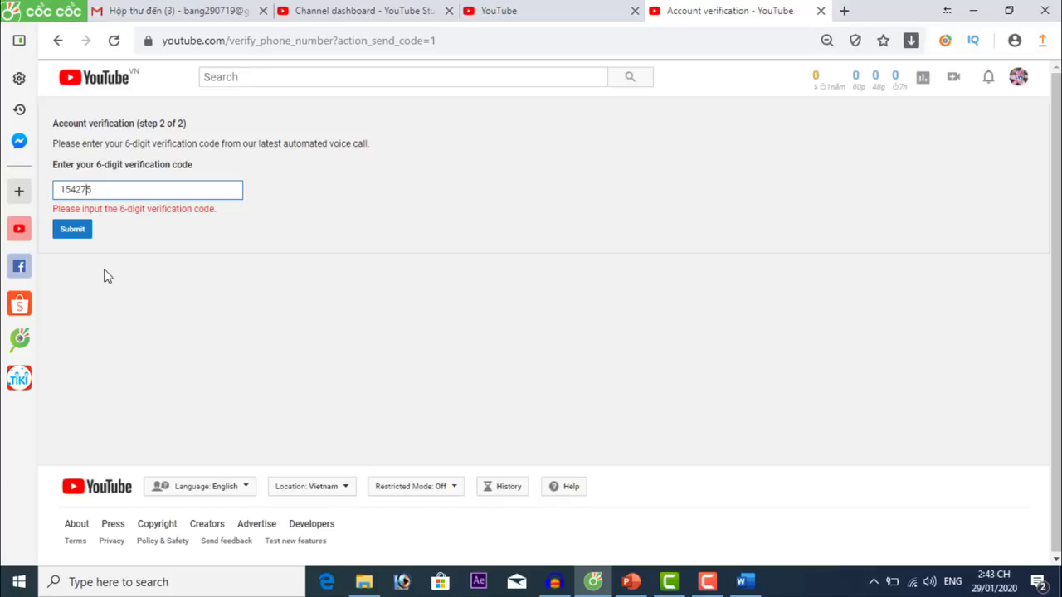
left_click(79, 225)
left_click(80, 231)
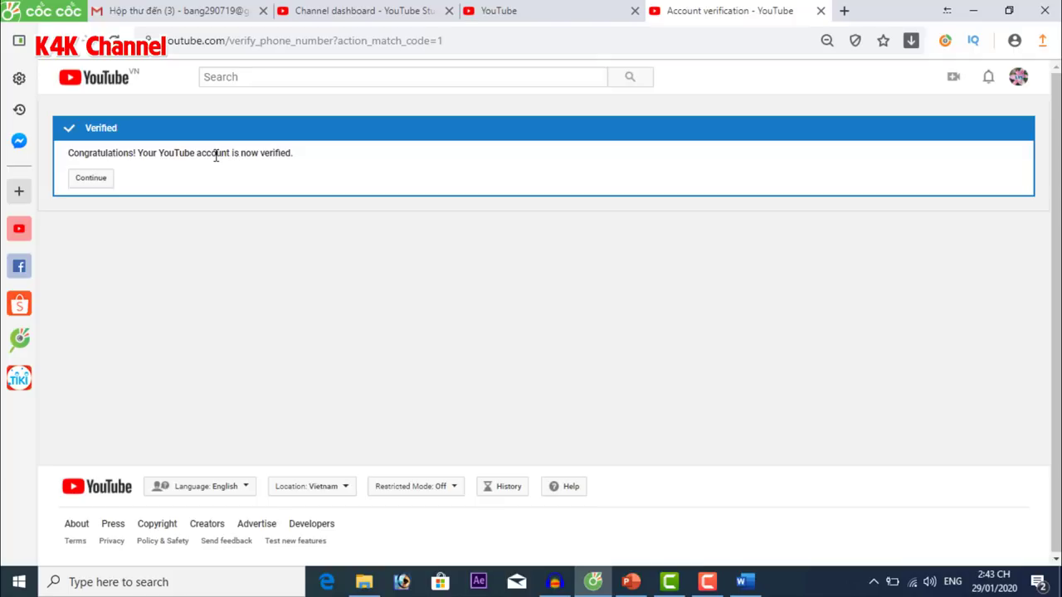
left_click(97, 185)
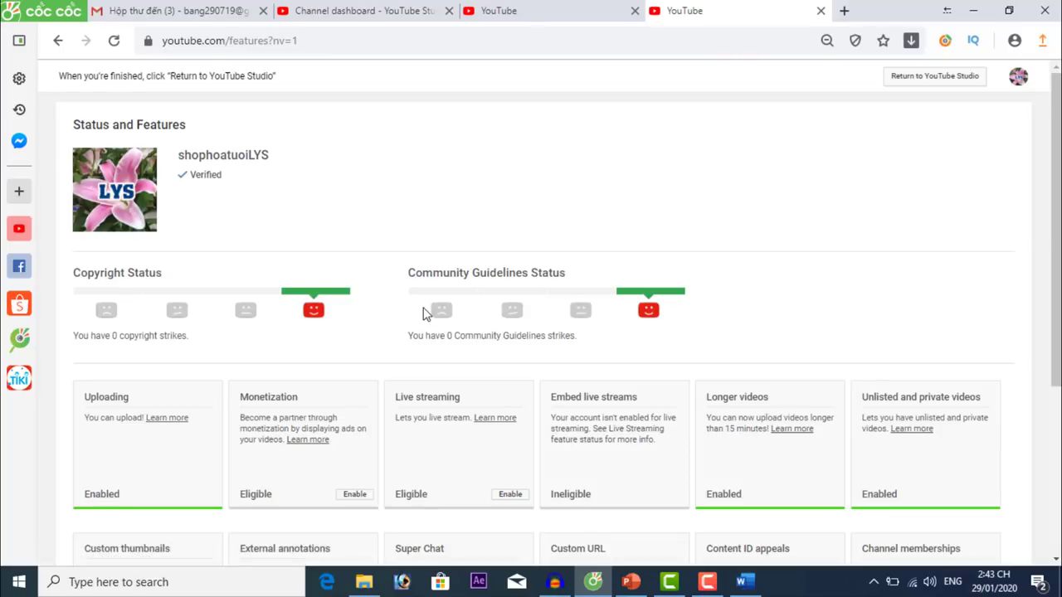
Confirm longer videos and custom thumbnails are Enabled and Custom URL is ineligible, then close the extra tabs.
scroll(1057, 236, "down", 2)
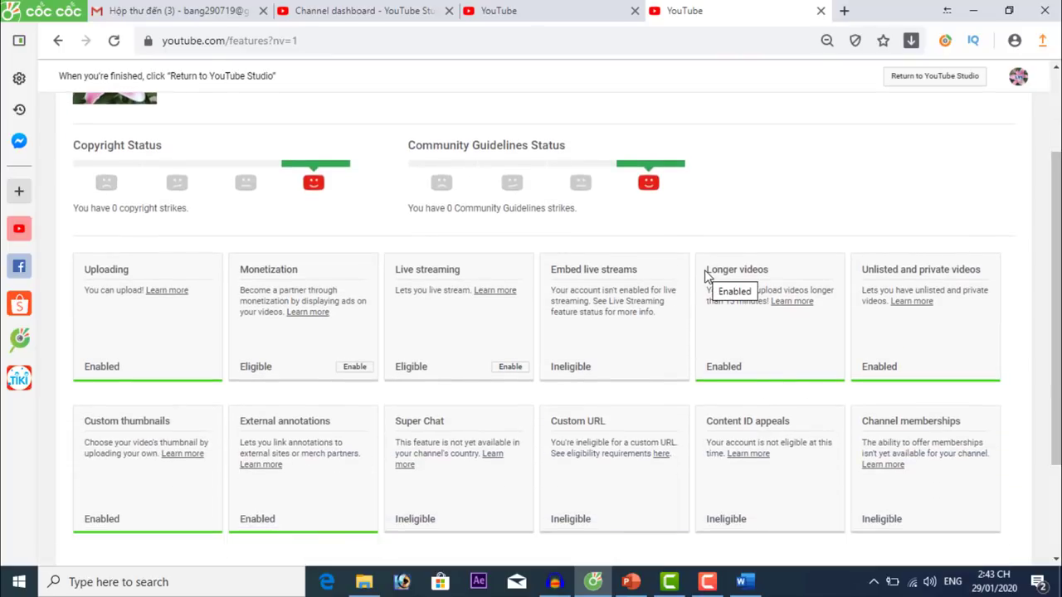
left_click_drag(705, 272, 786, 386)
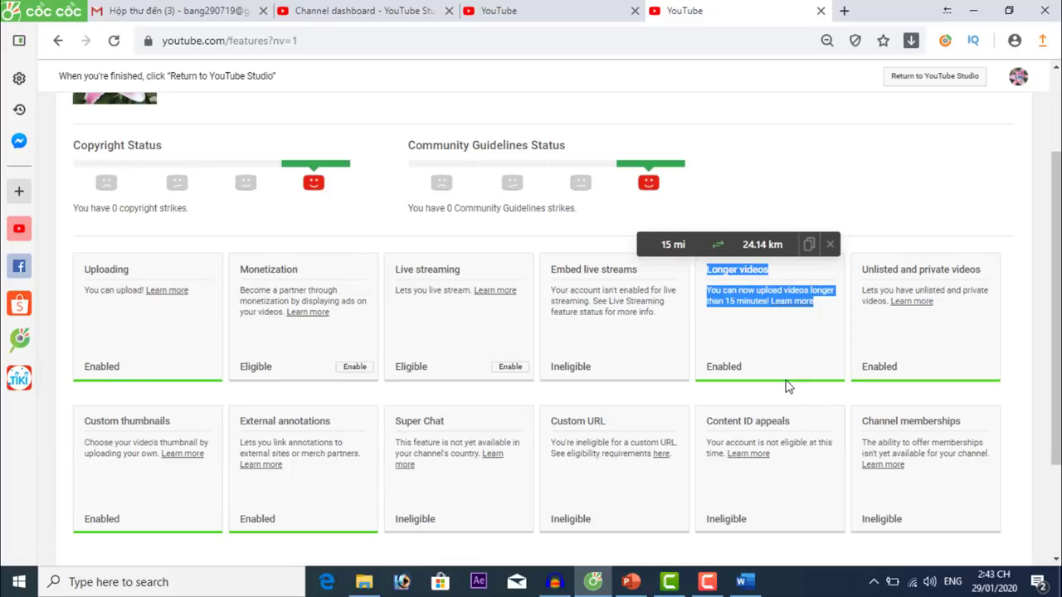
scroll(803, 375, "down", 3)
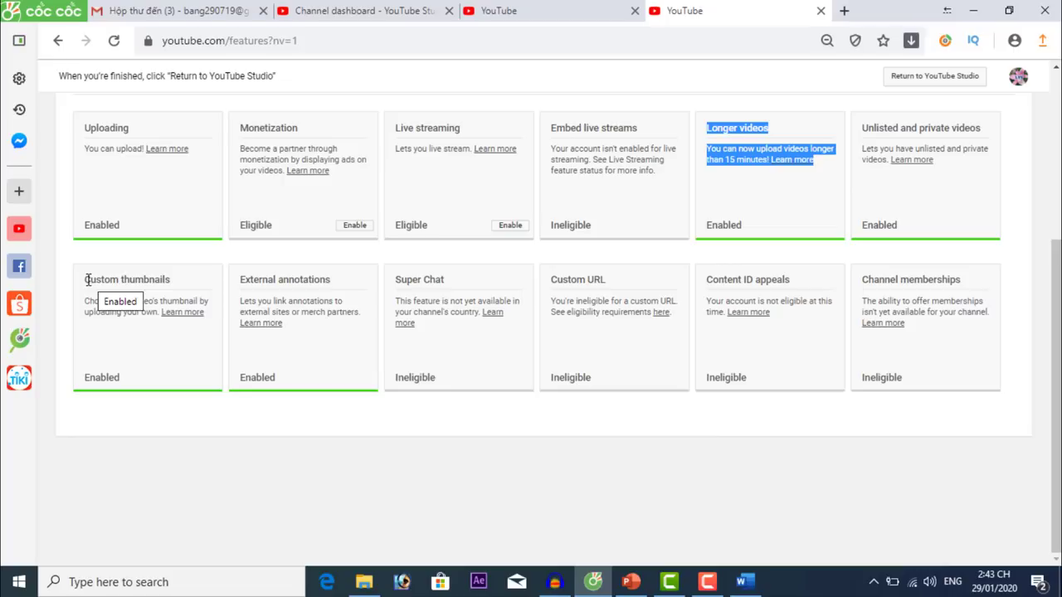
left_click_drag(85, 279, 171, 279)
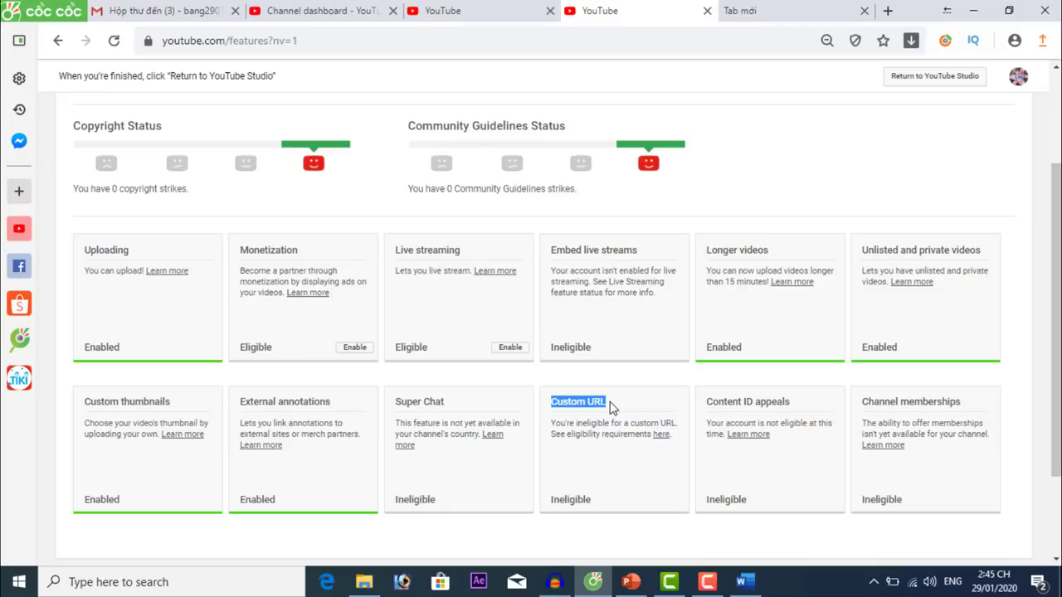
left_click_drag(615, 501, 562, 519)
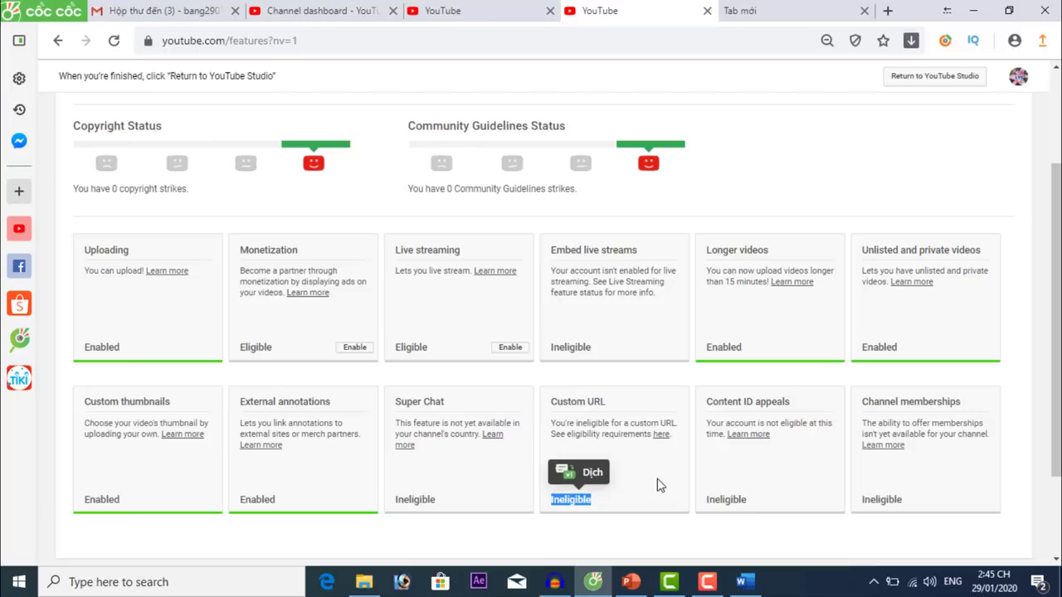
left_click(706, 11)
left_click(550, 11)
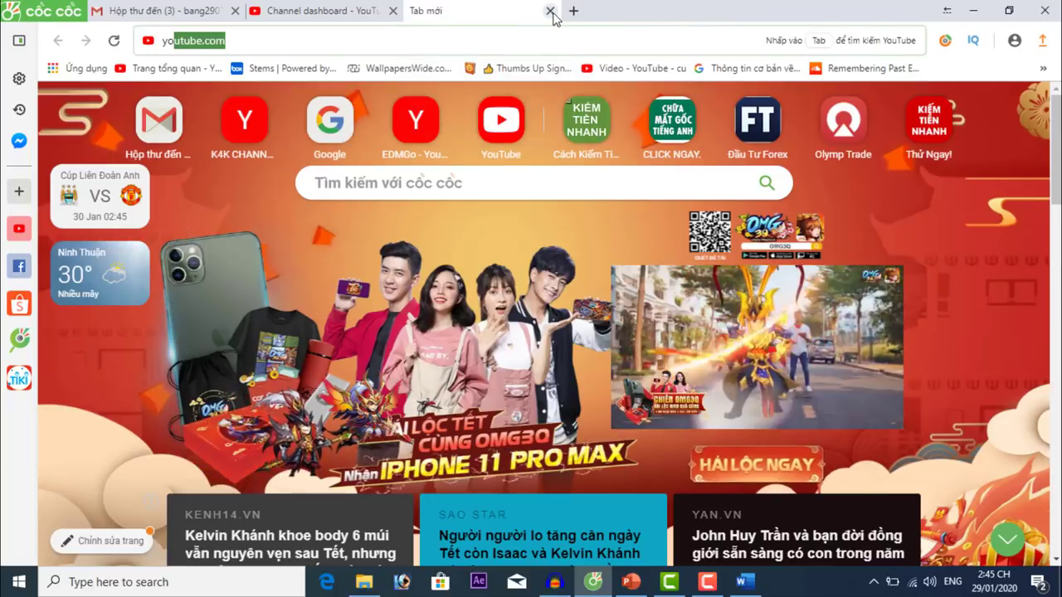
Close the Studio settings dialog and open the channel's YouTube page.
left_click(550, 10)
left_click(839, 510)
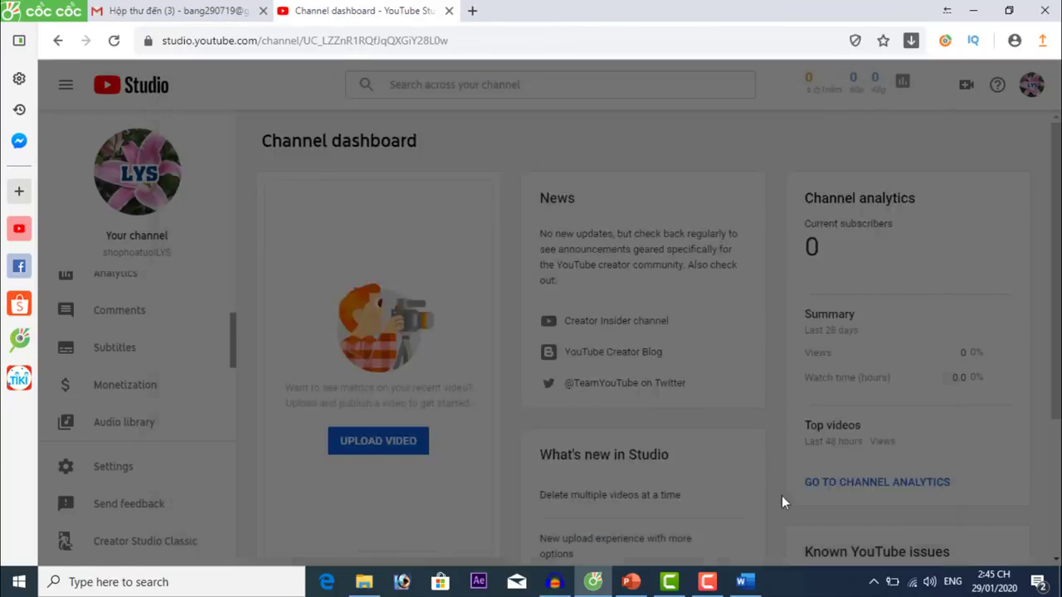
left_click(154, 177)
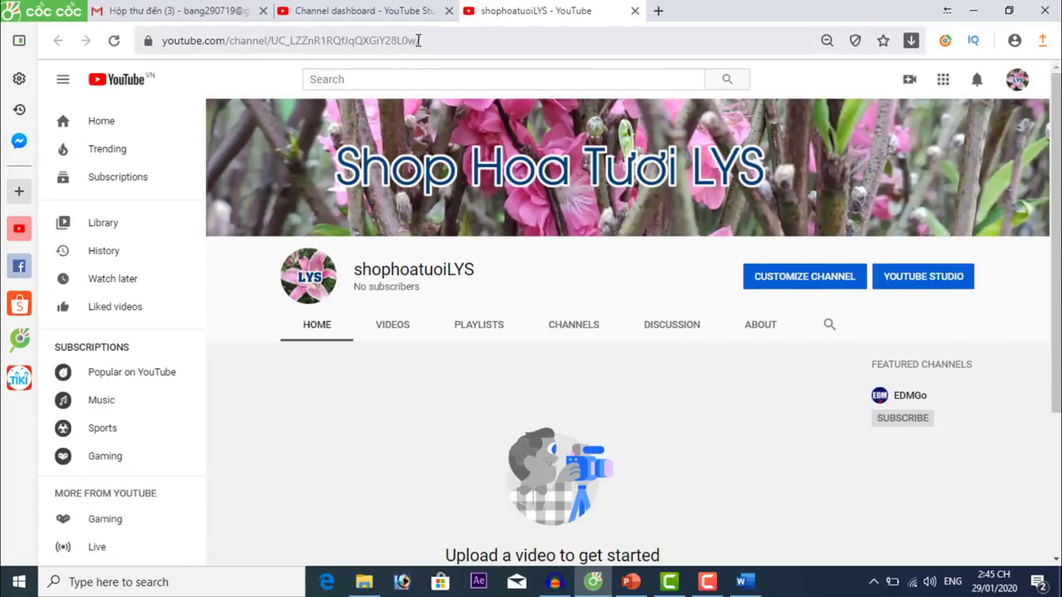
left_click_drag(418, 40, 273, 39)
left_click(487, 43)
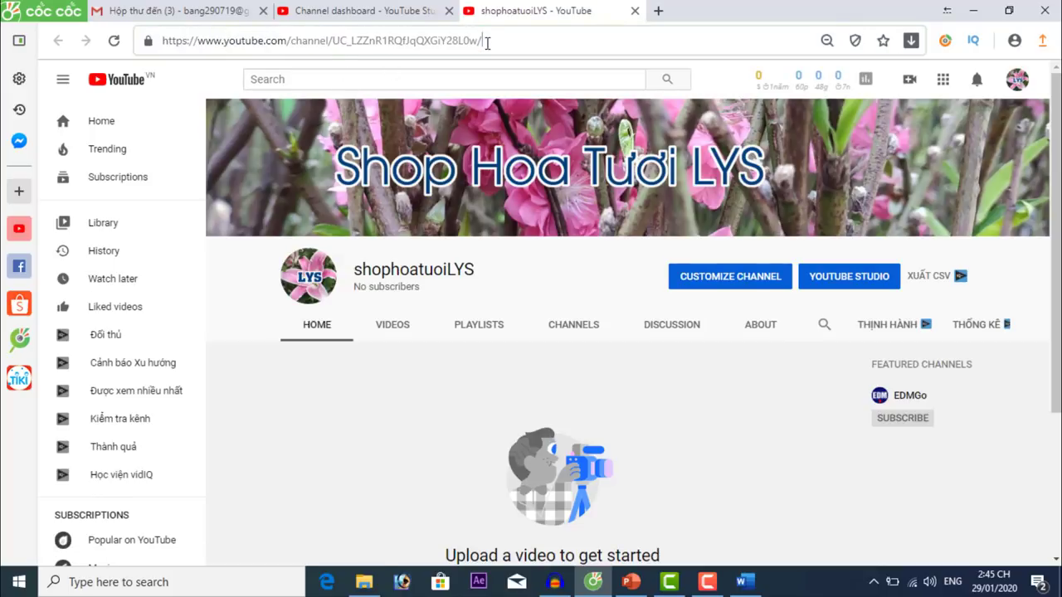
left_click_drag(478, 40, 333, 40)
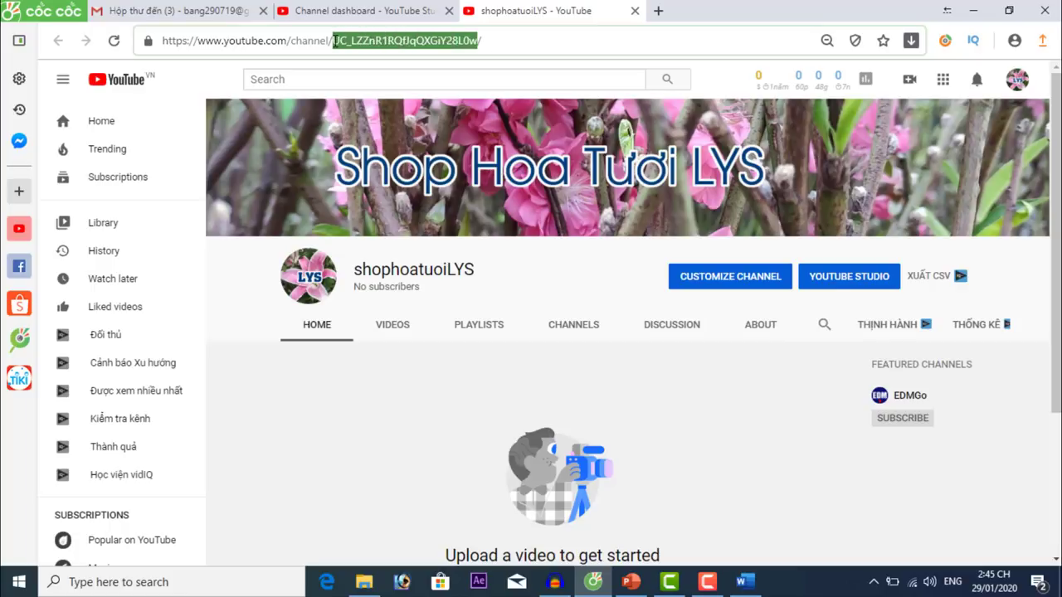
left_click(557, 42)
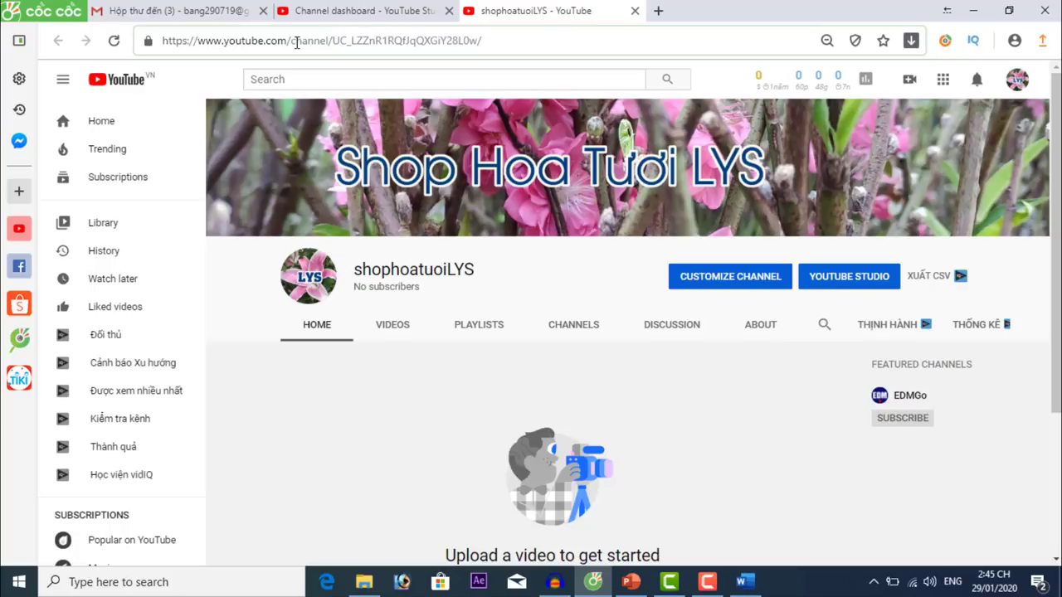
Try youtube.com/SHOPHOATUOILYS, see the 404 page, and go back to the channel page.
left_click_drag(292, 41, 502, 41)
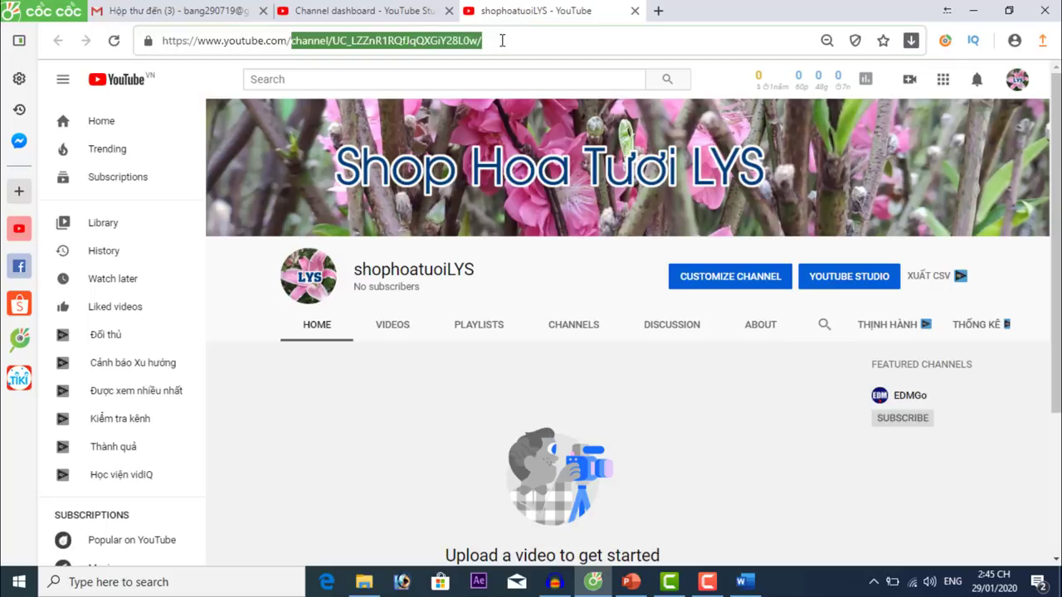
type("SHOP")
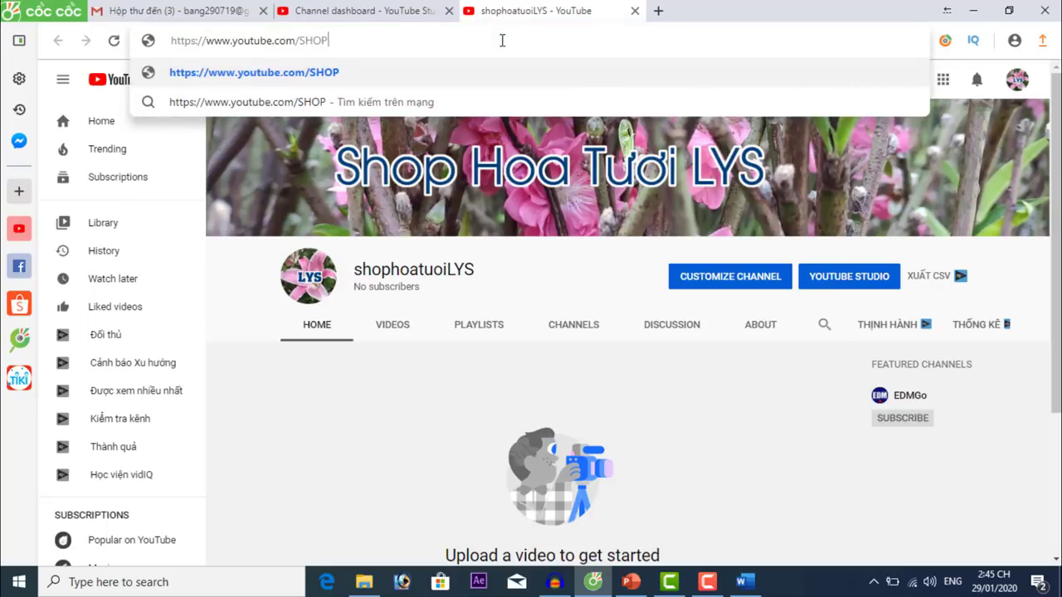
type("HOATUOI")
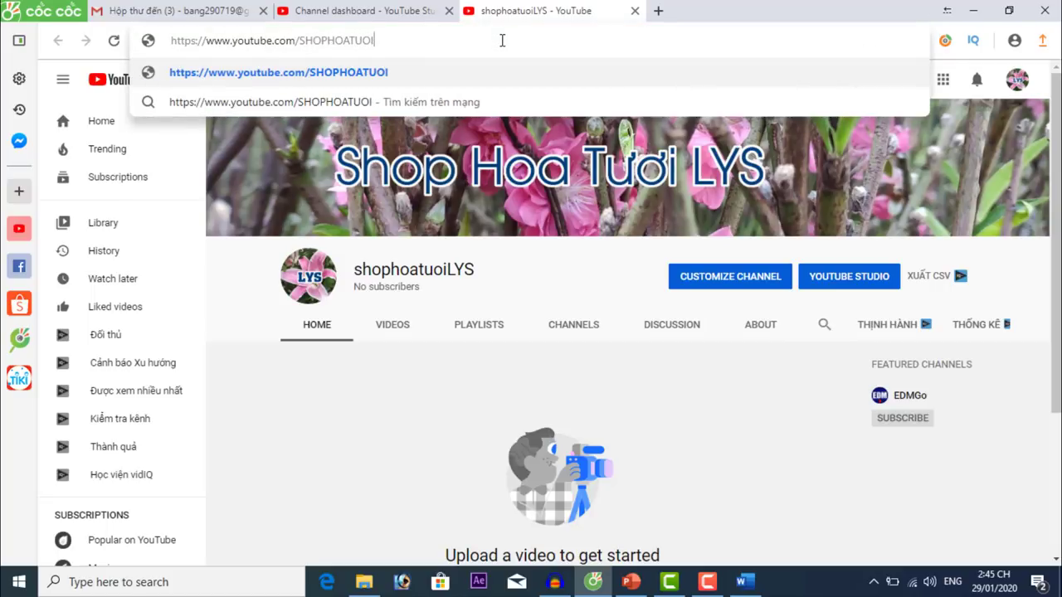
type("LYS")
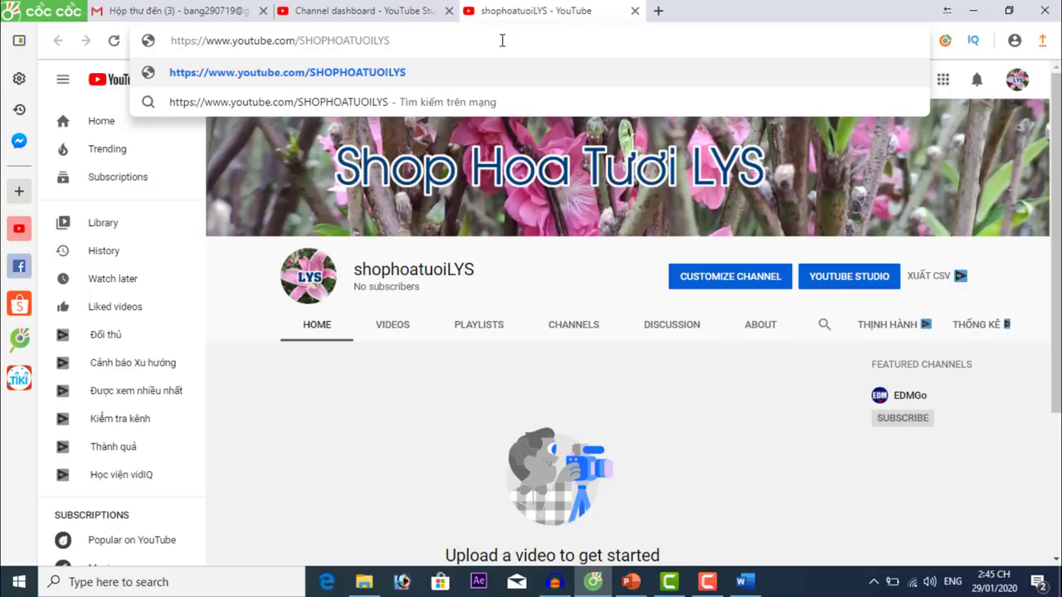
key("Return")
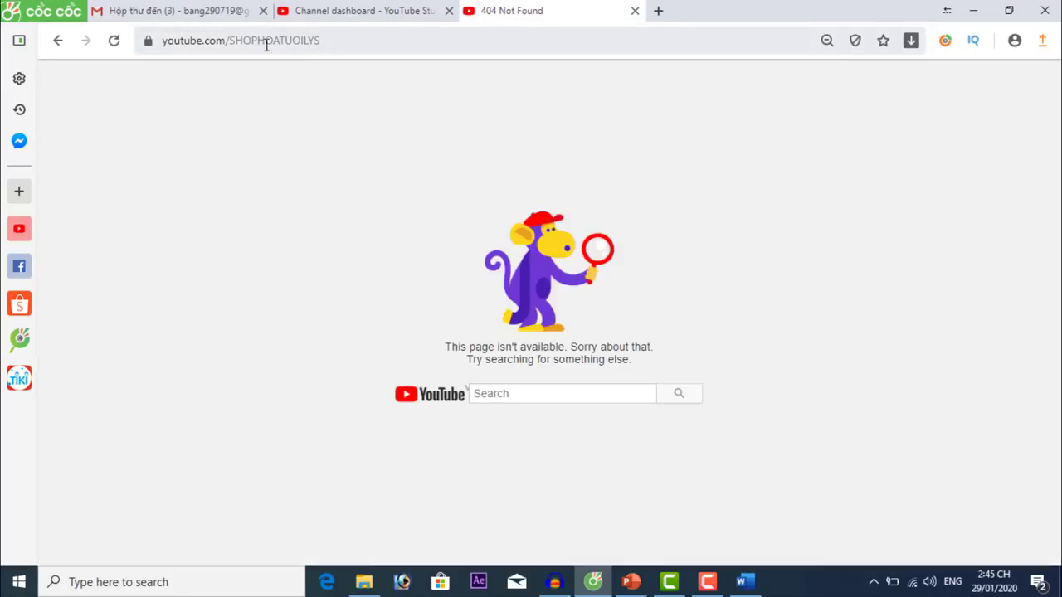
left_click_drag(233, 41, 341, 44)
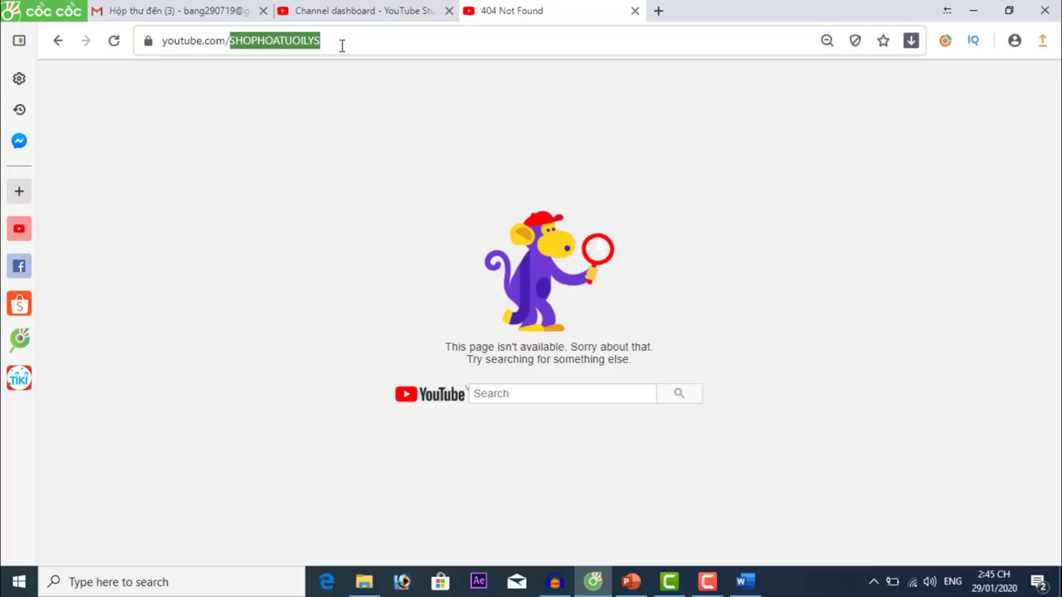
left_click(380, 8)
left_click(510, 15)
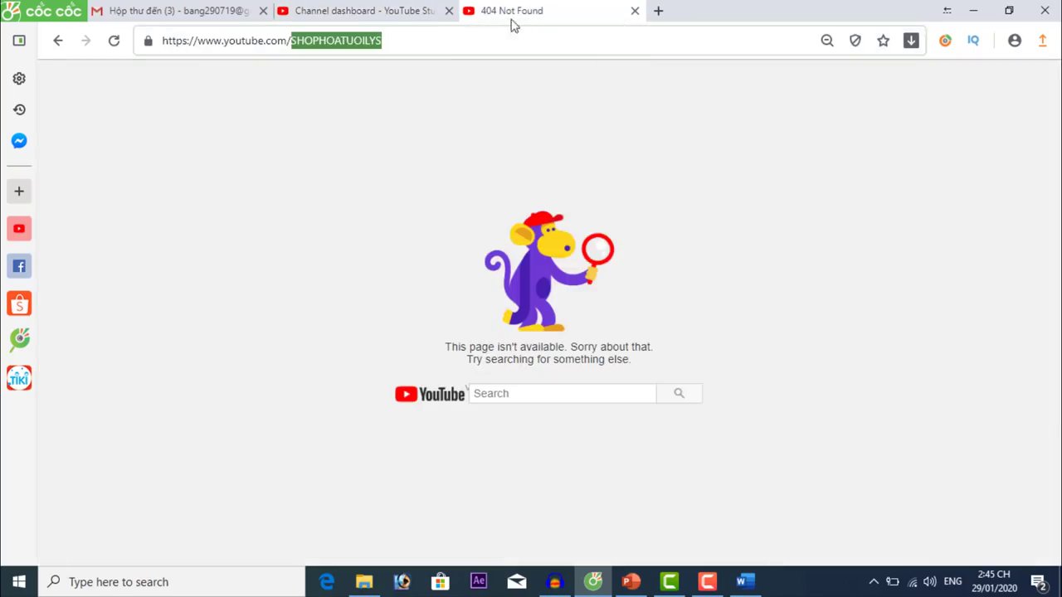
left_click(58, 41)
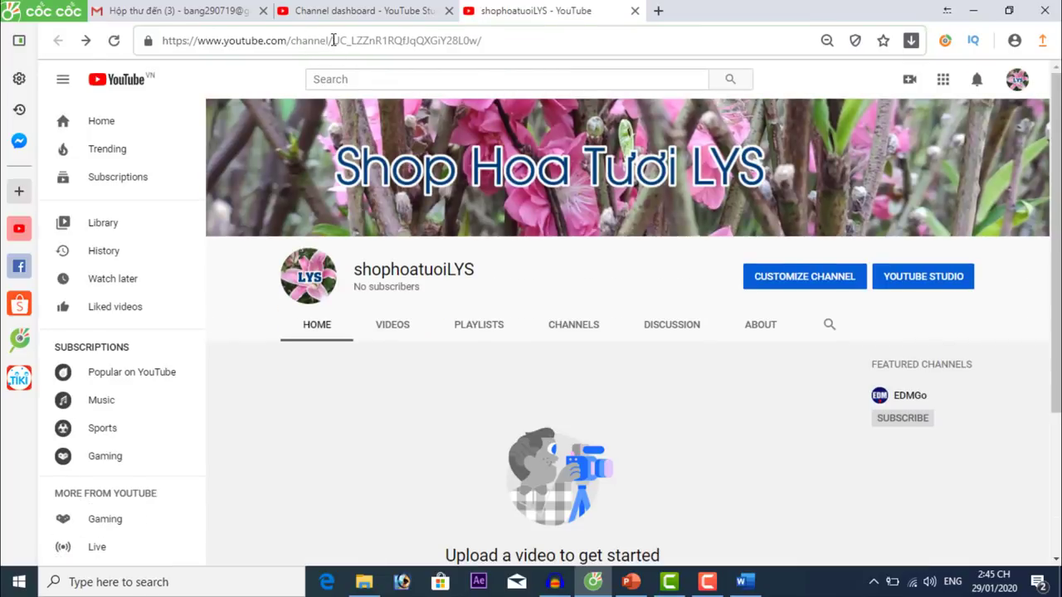
left_click_drag(333, 41, 524, 48)
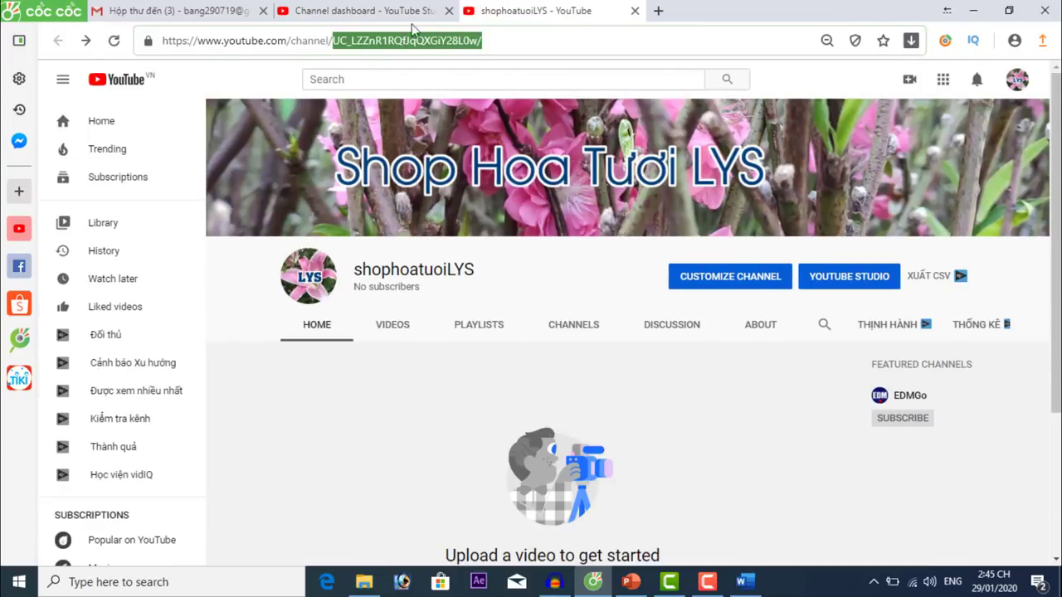
left_click(377, 10)
Go to the channel's advanced settings and review the Status and features cards.
left_click(118, 465)
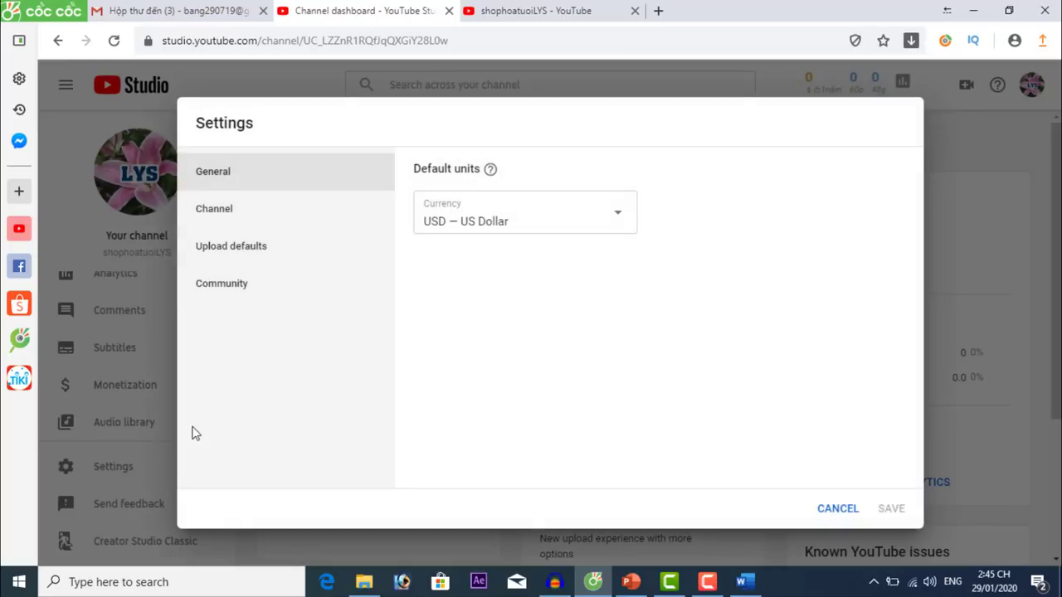
left_click(239, 214)
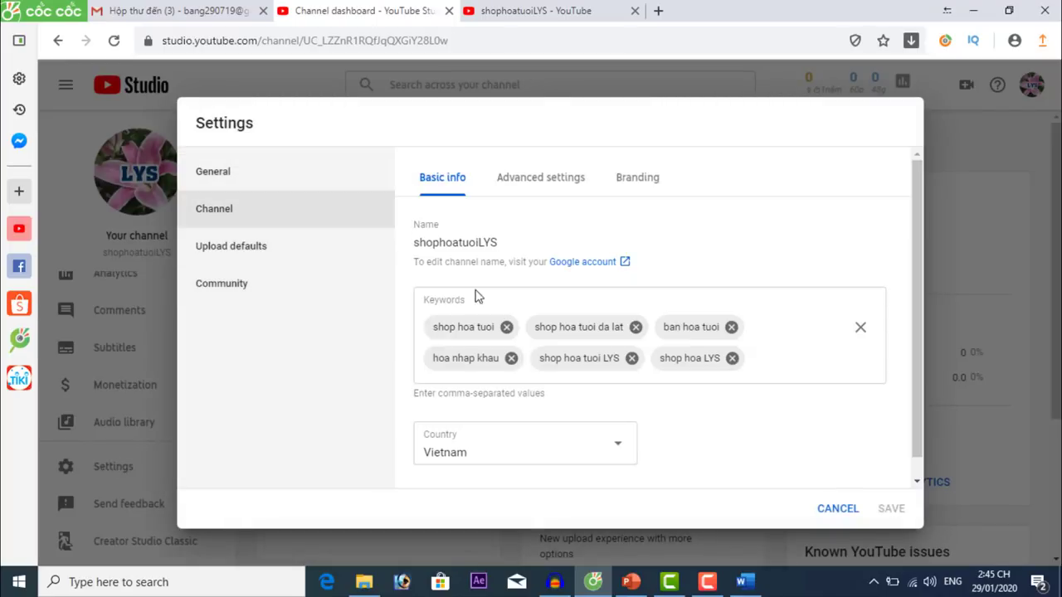
left_click(559, 184)
scroll(699, 410, "down", 5)
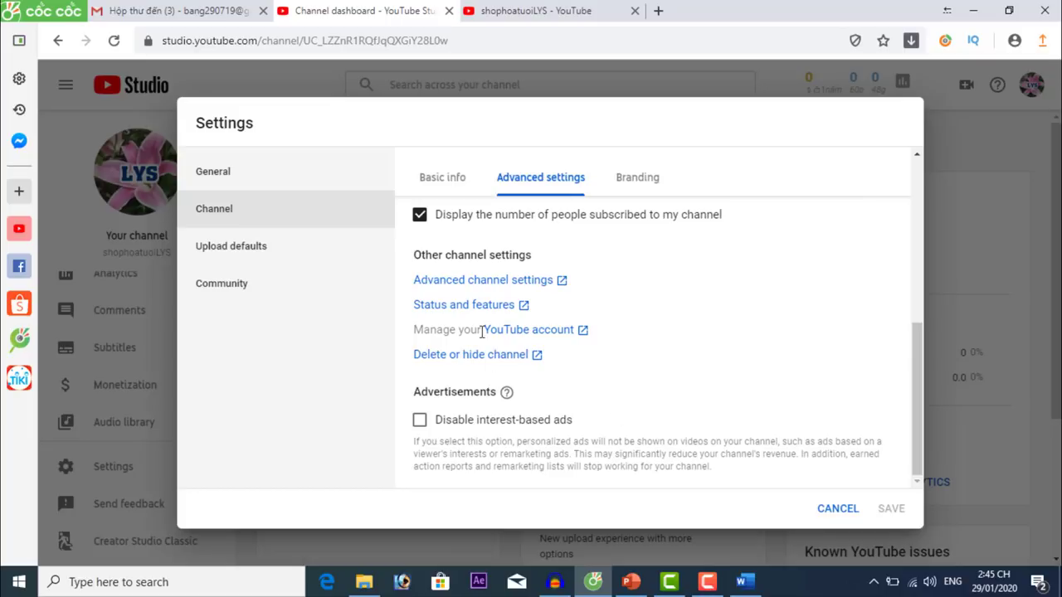
left_click(481, 305)
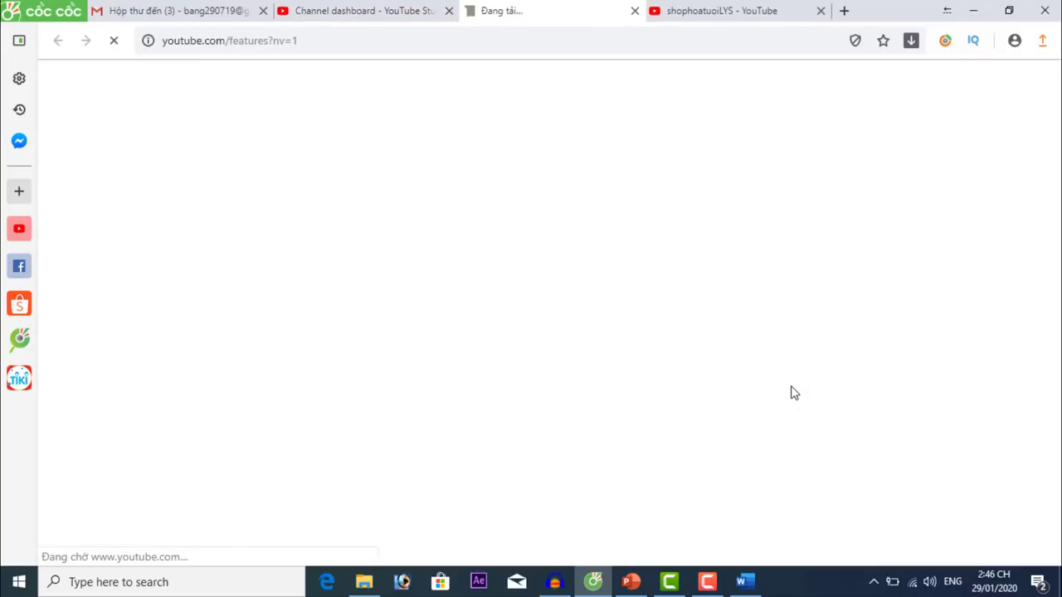
scroll(751, 368, "down", 5)
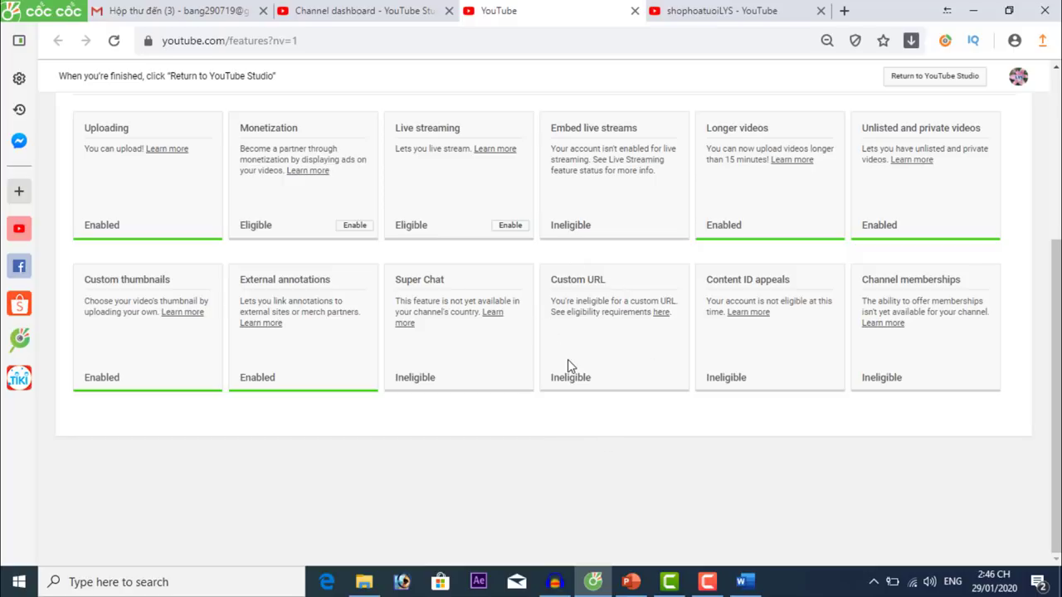
scroll(567, 359, "up", 3)
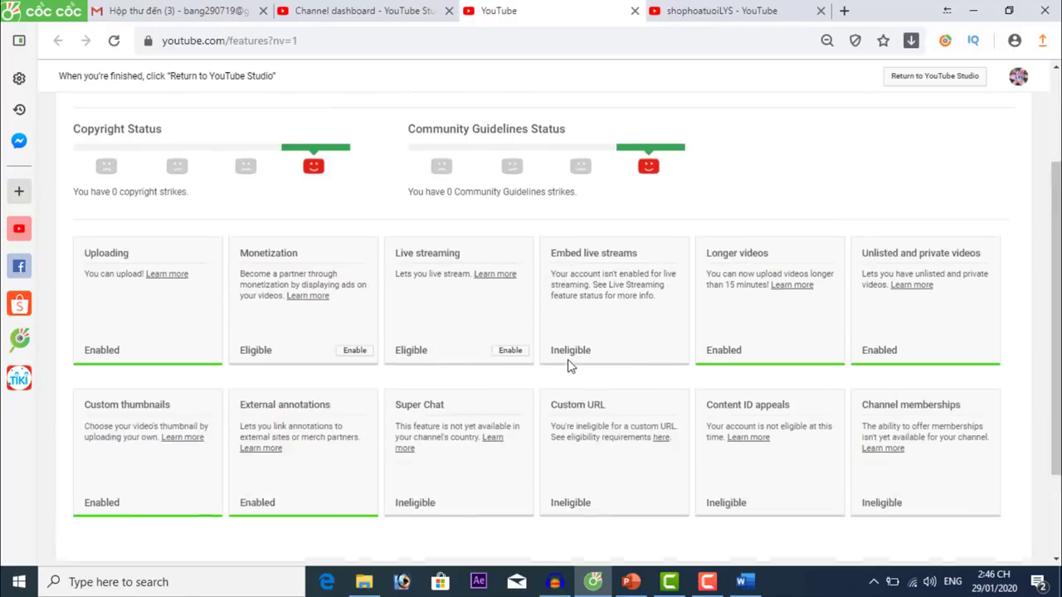
scroll(568, 383, "down", 4)
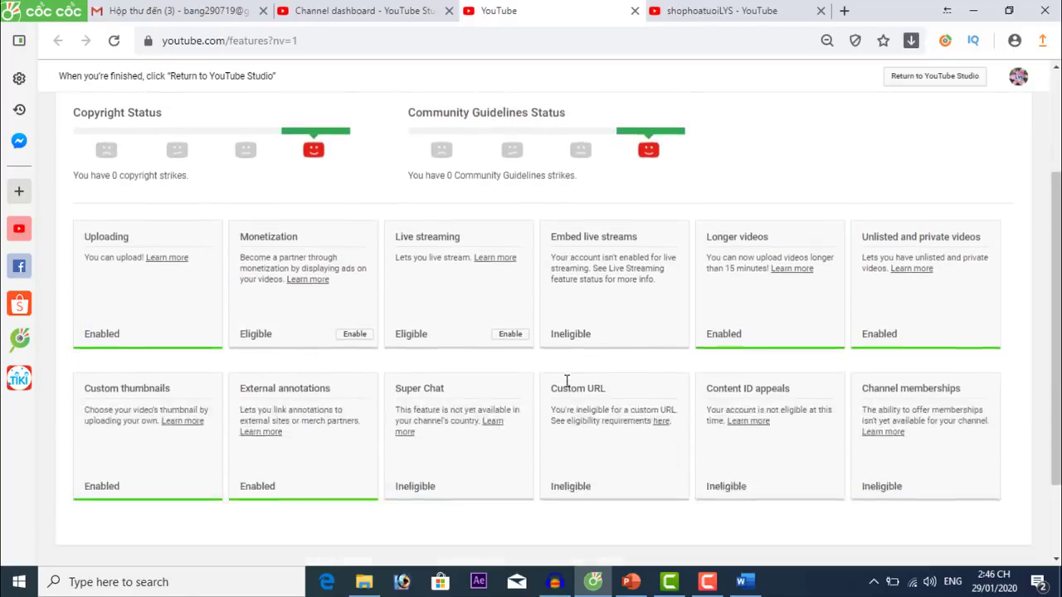
scroll(567, 381, "up", 4)
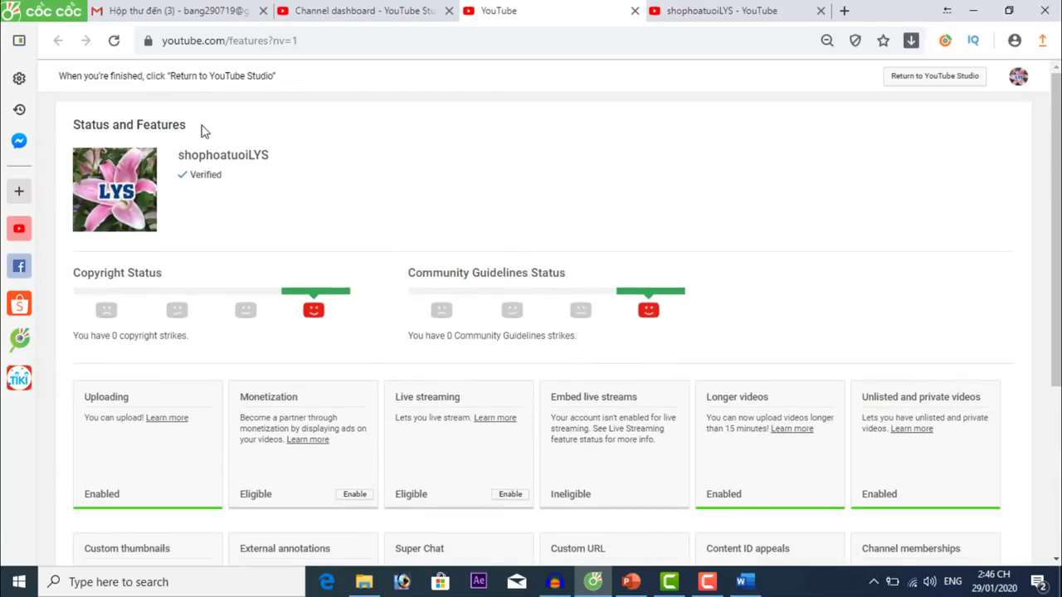
Return to the Studio settings and close the status-and-features and channel tabs.
left_click(338, 8)
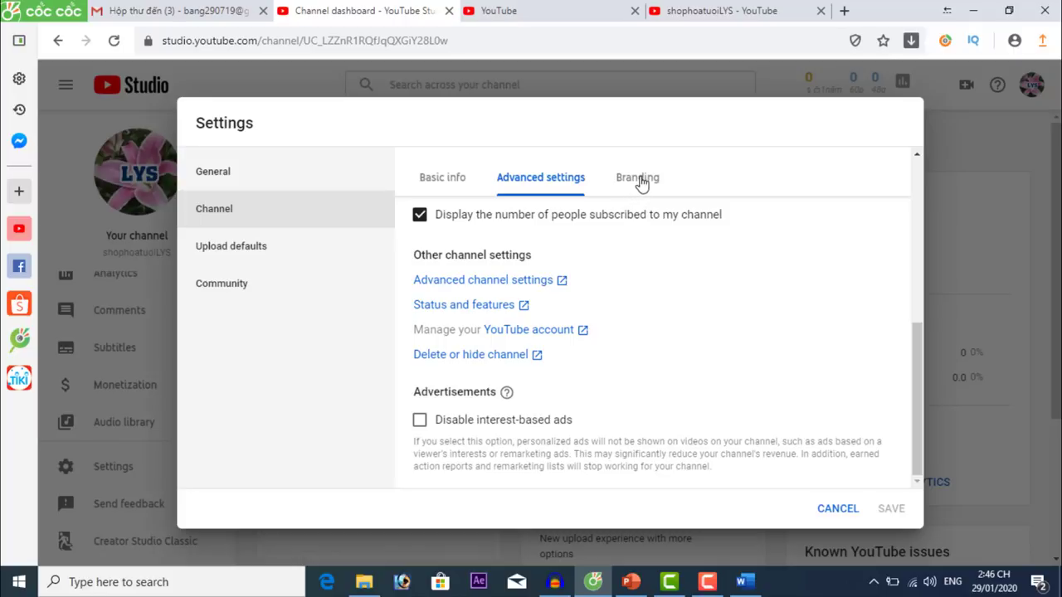
left_click(635, 11)
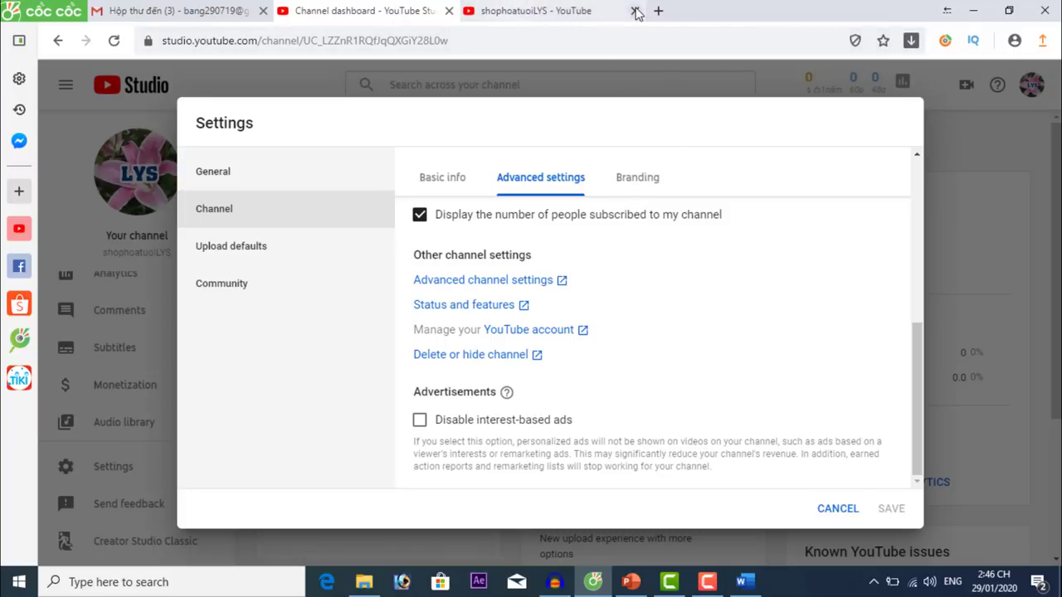
left_click(634, 11)
Use the Đăng ký Subscribe image as the video watermark for the entire video, and save.
left_click(637, 178)
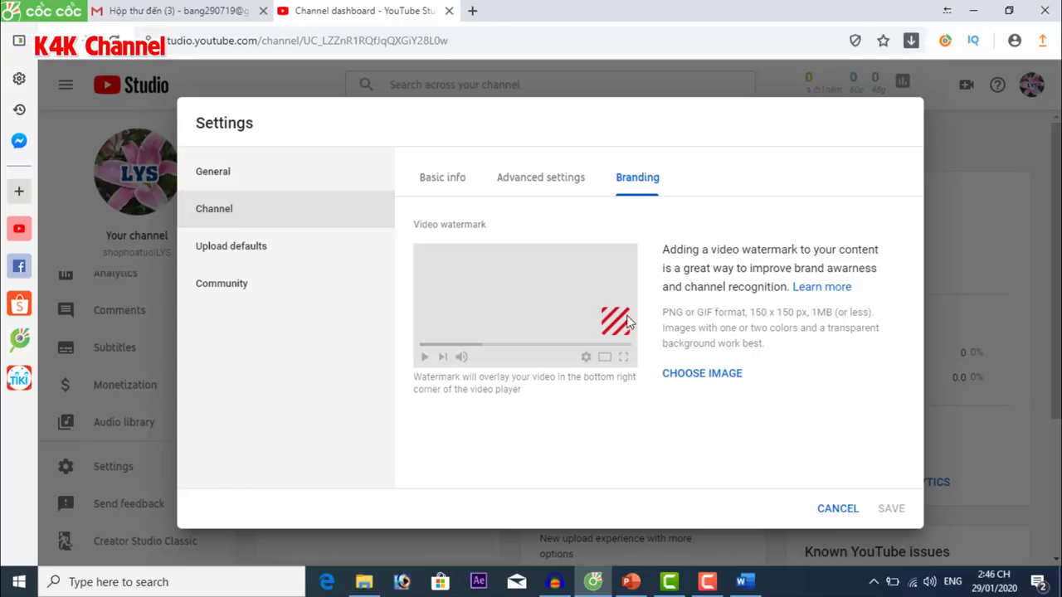
left_click(712, 374)
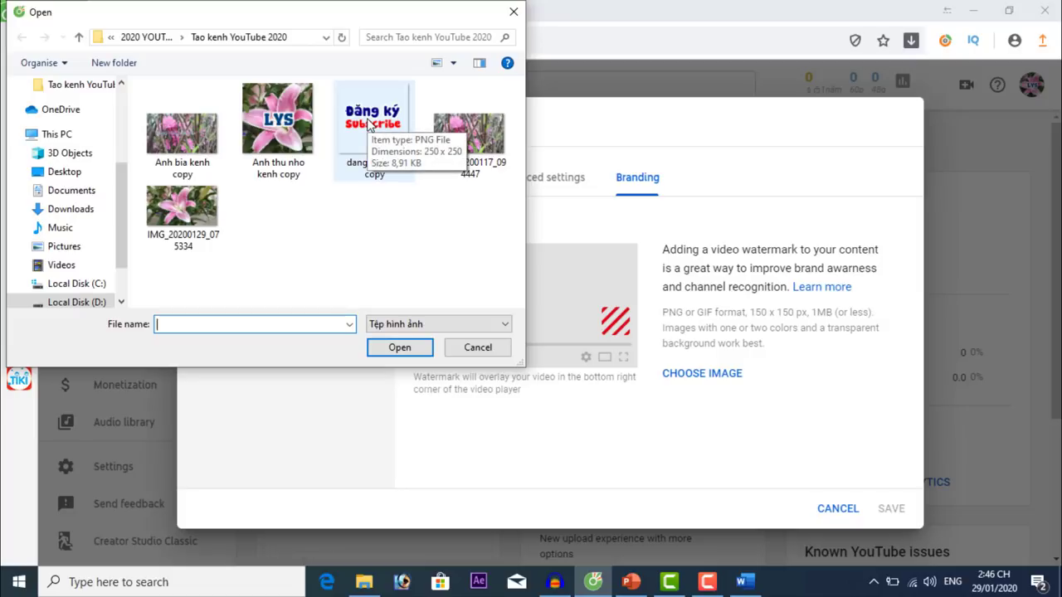
left_click(369, 124)
double_click(370, 125)
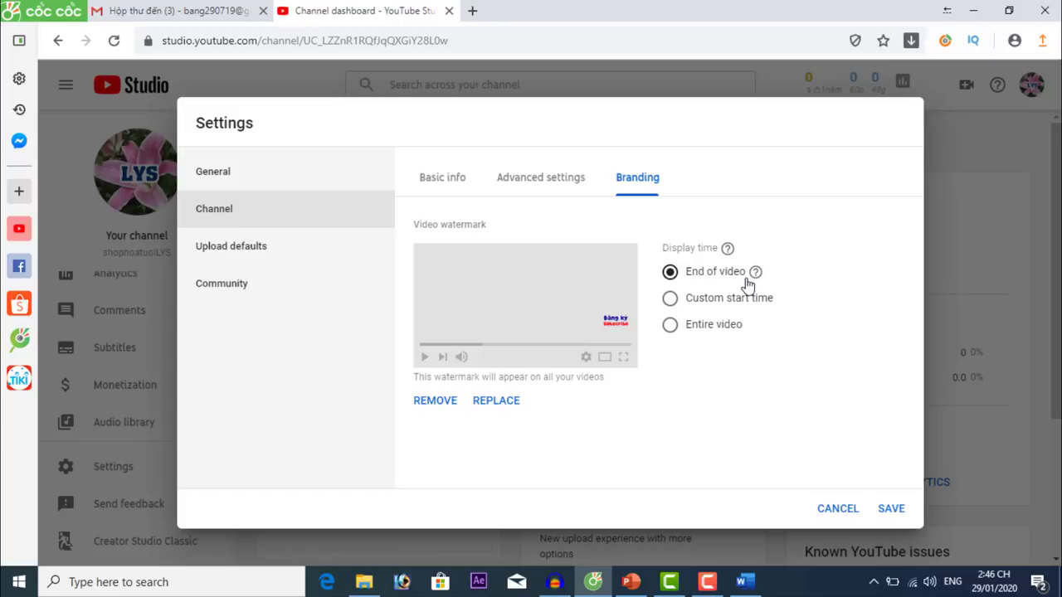
left_click(671, 327)
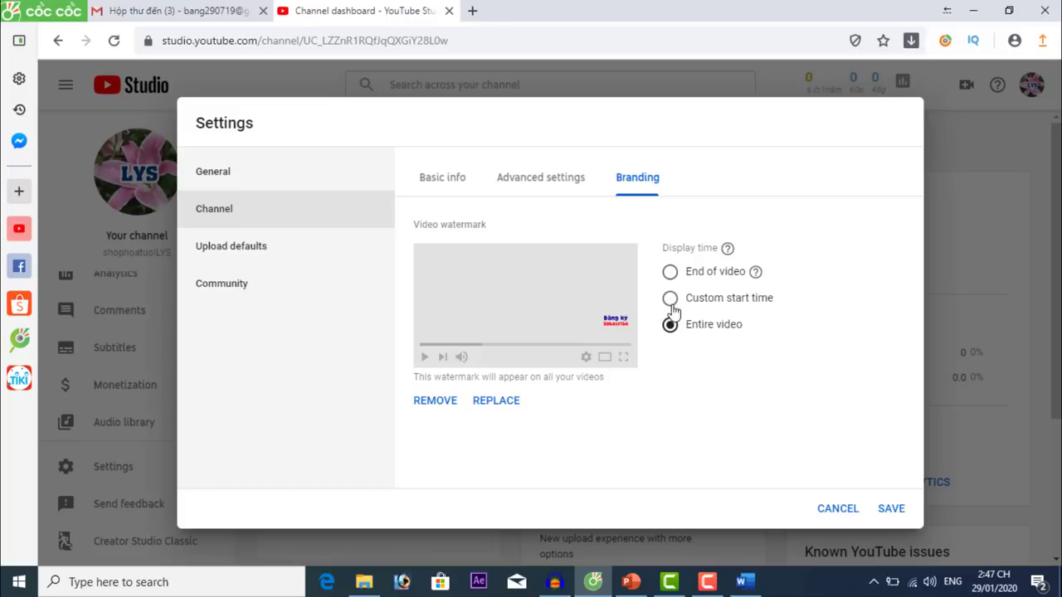
left_click(670, 300)
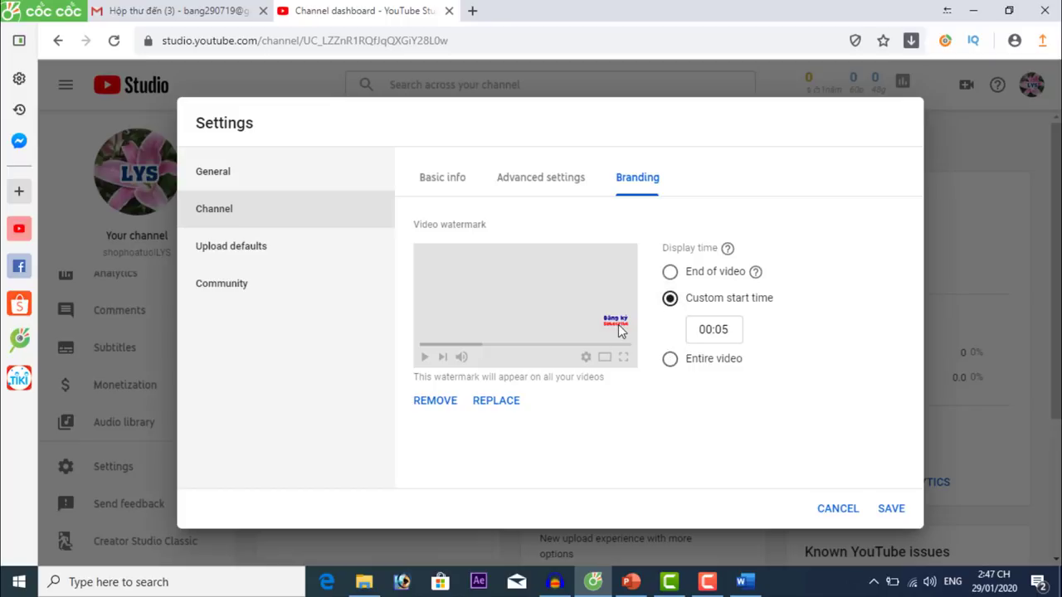
left_click(669, 361)
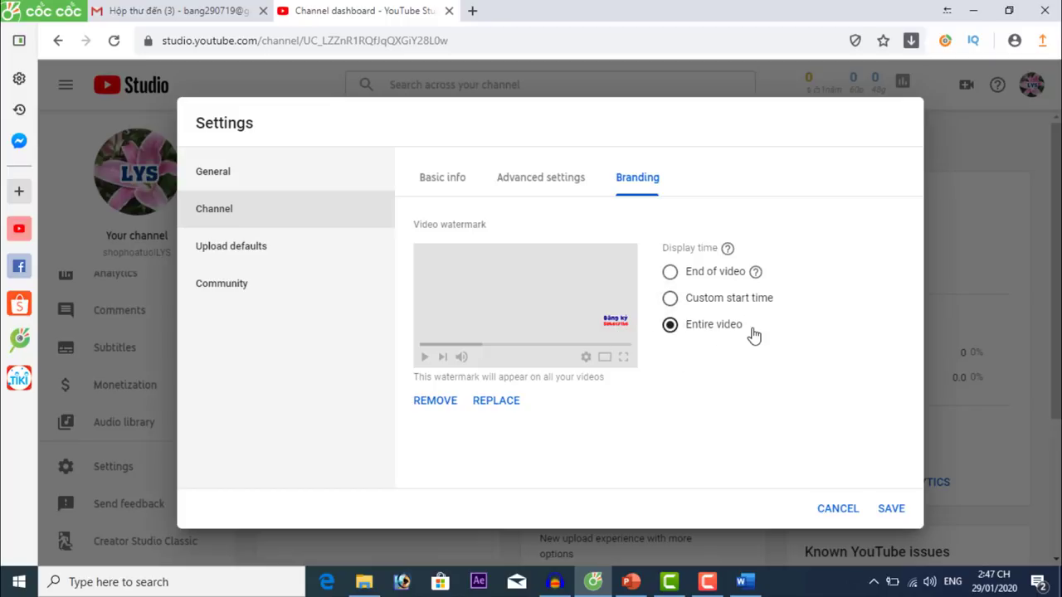
left_click(891, 508)
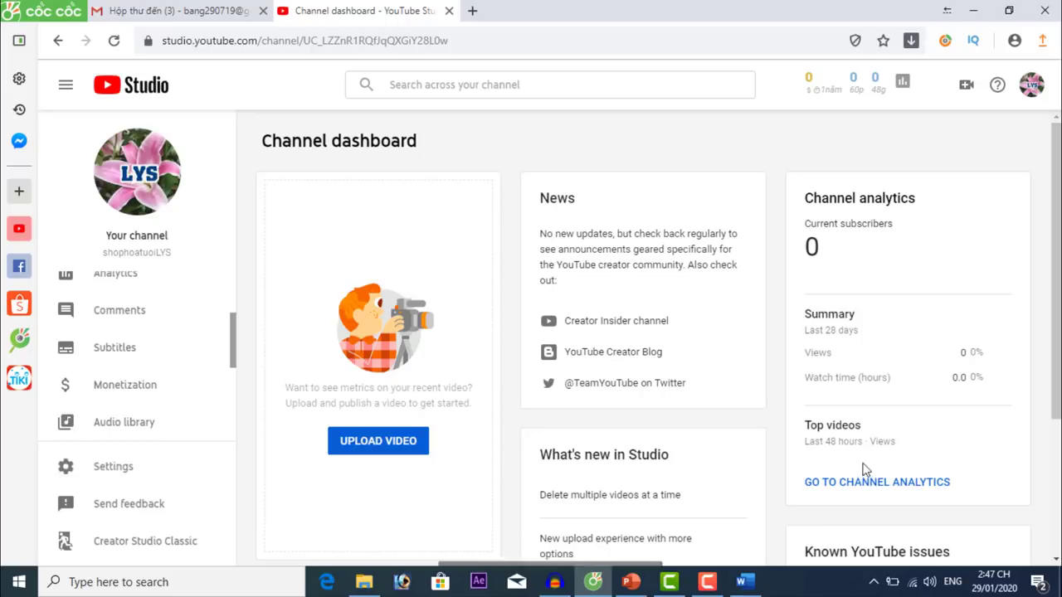
Bring up Settings > Channel > Upload defaults and select the empty Title and Description fields.
left_click(114, 467)
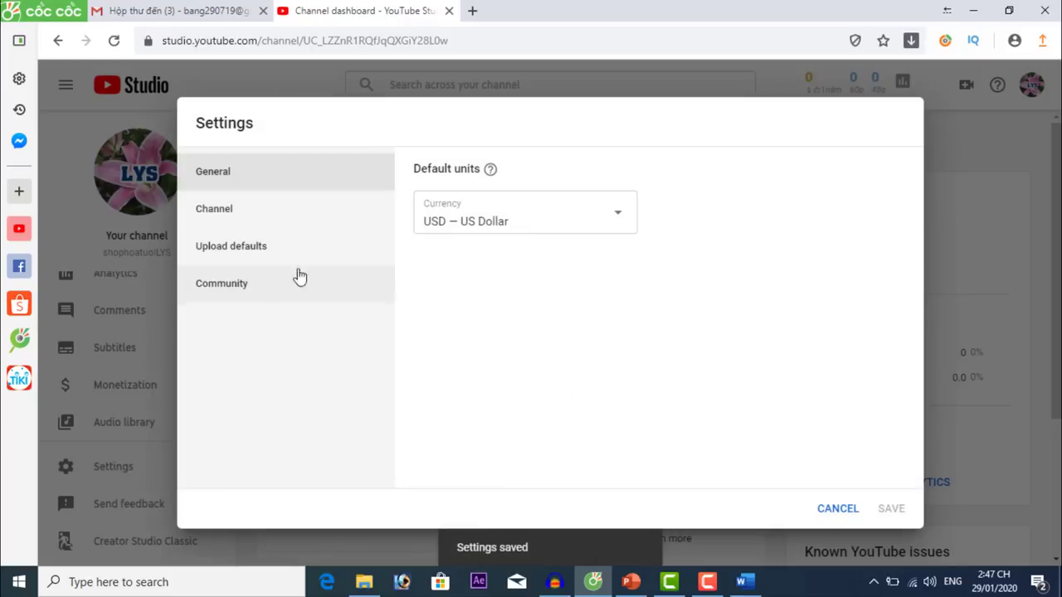
left_click(237, 203)
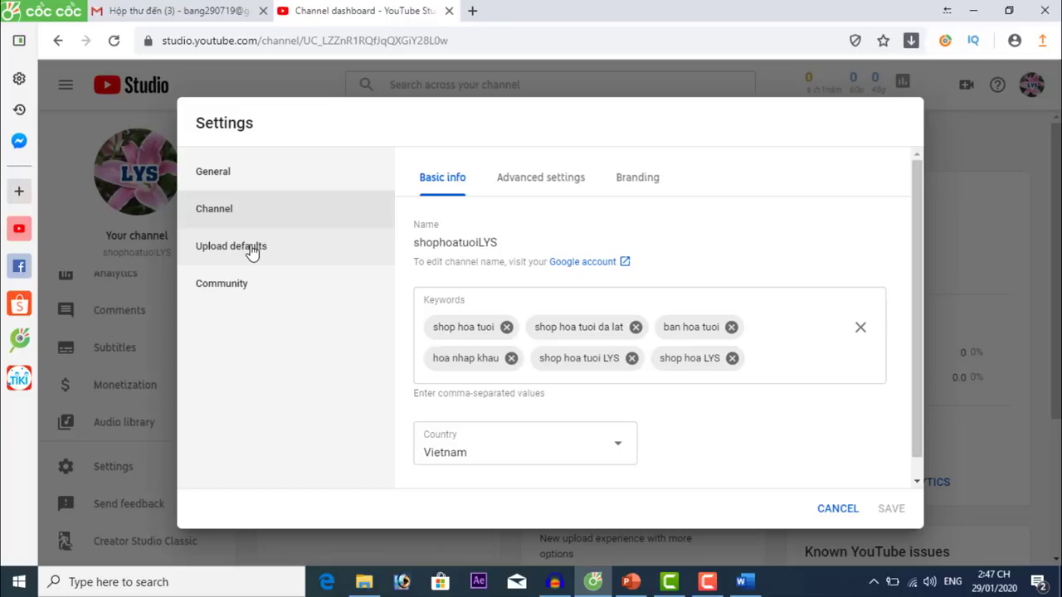
left_click(251, 253)
left_click(517, 247)
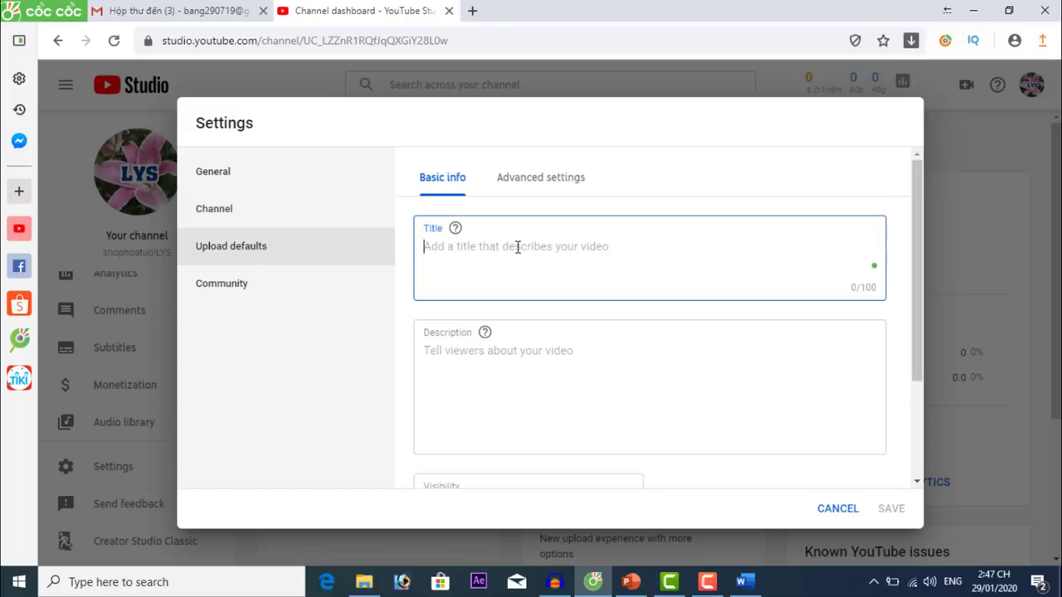
left_click(547, 385)
scroll(661, 402, "down", 2)
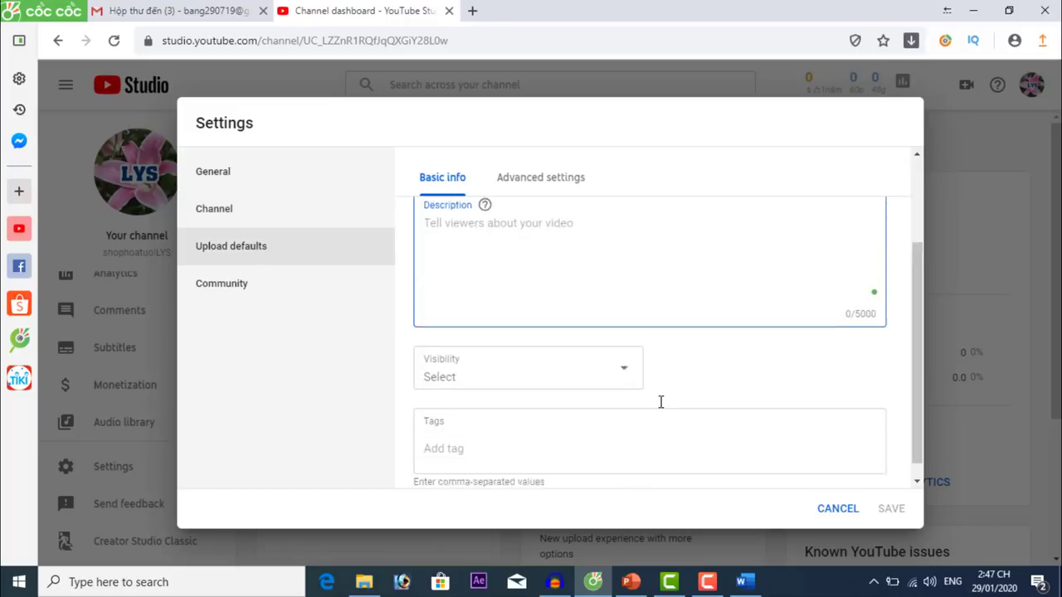
scroll(661, 402, "up", 2)
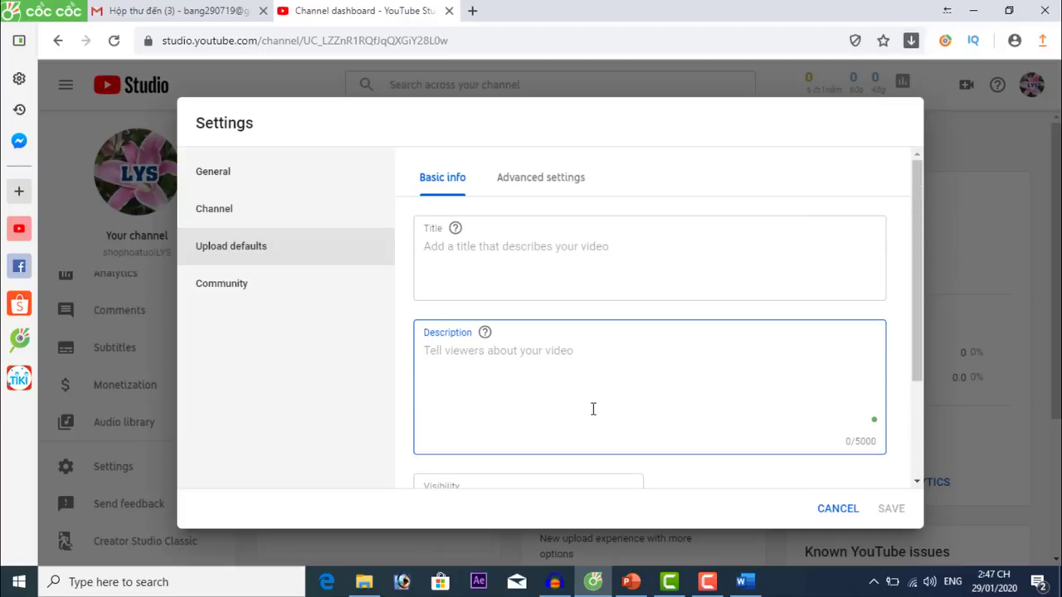
scroll(591, 408, "down", 2)
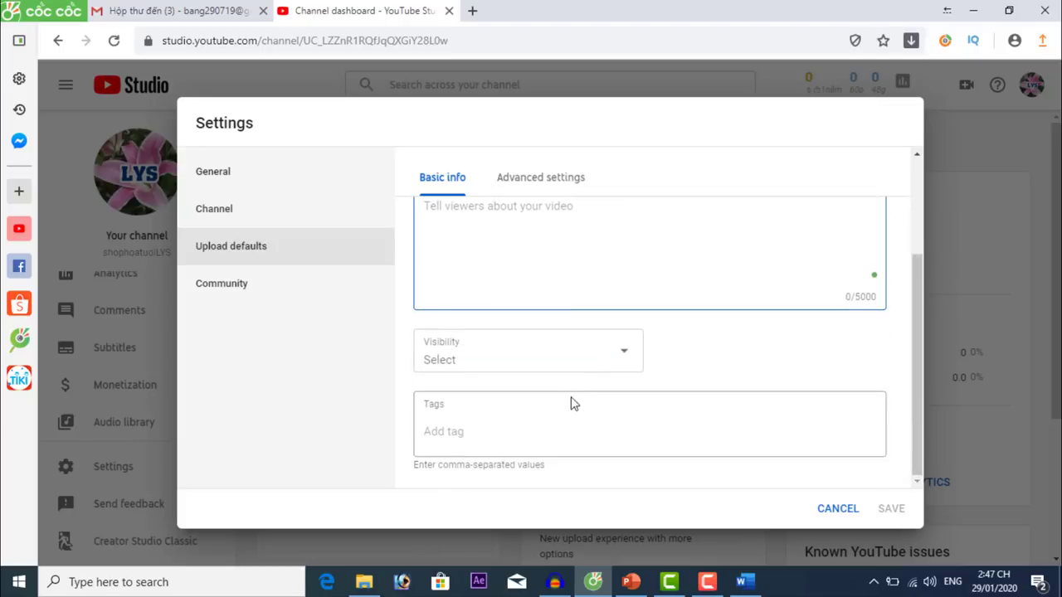
scroll(572, 403, "up", 1)
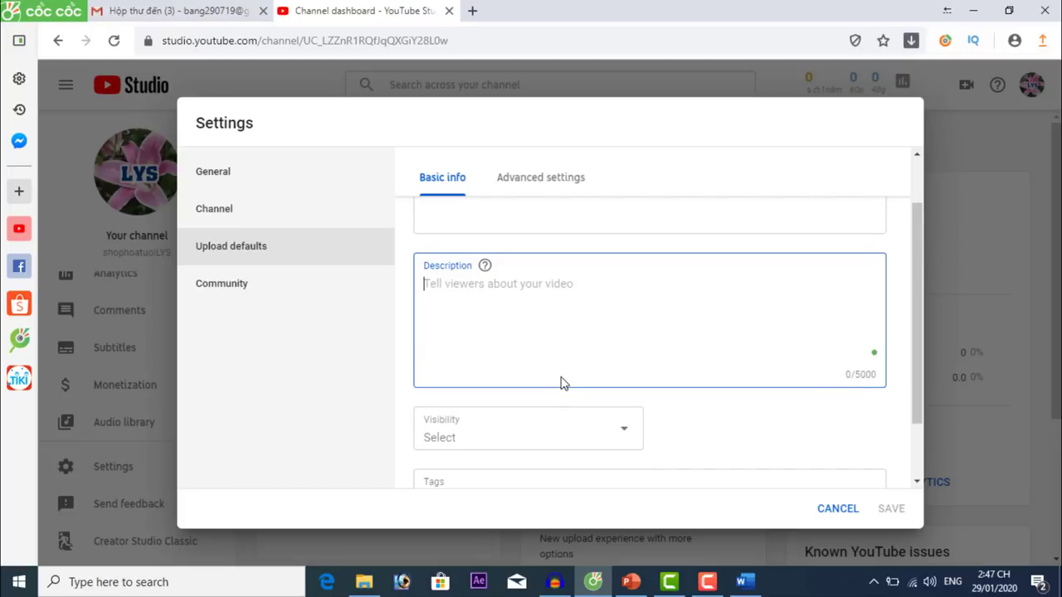
In Word, select the DEFAULT UPLOAD message from 'Hãy đăng ký kênh' through the Facebook line.
left_click(745, 582)
scroll(694, 431, "down", 5)
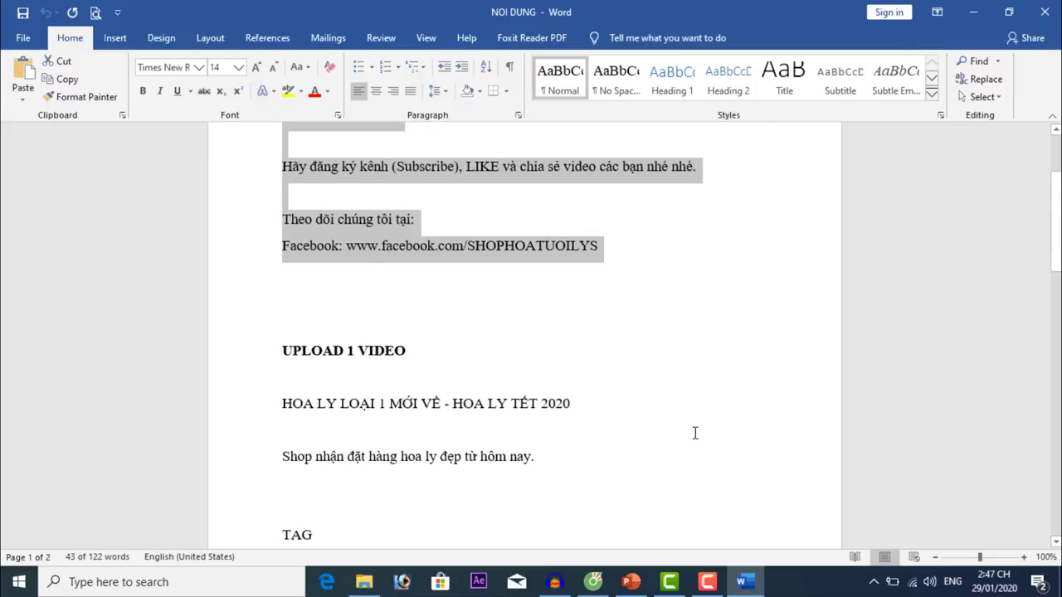
scroll(694, 432, "down", 5)
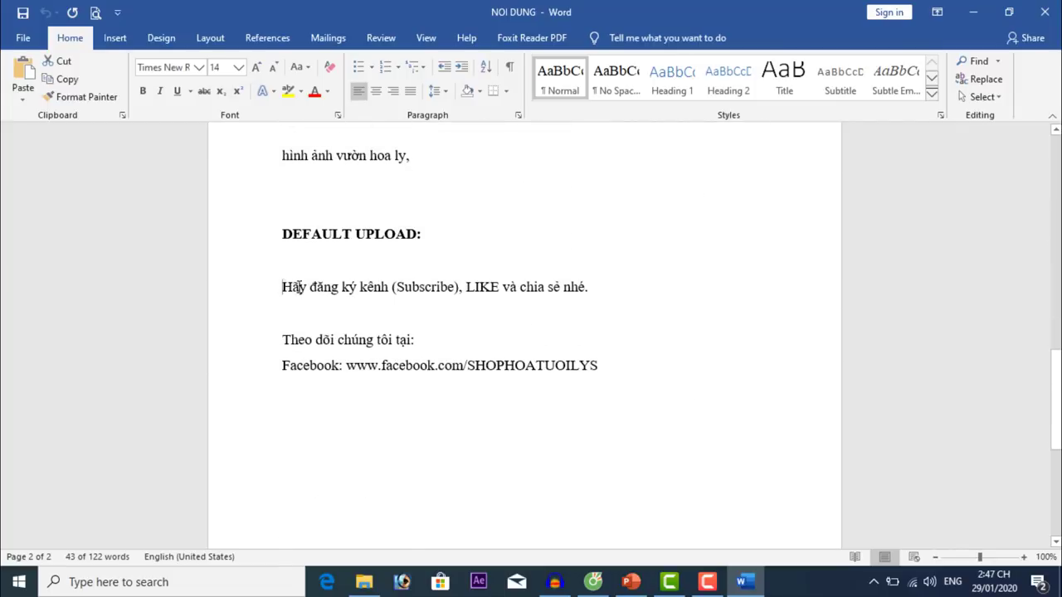
left_click_drag(297, 287, 601, 363)
key("ctrl+c")
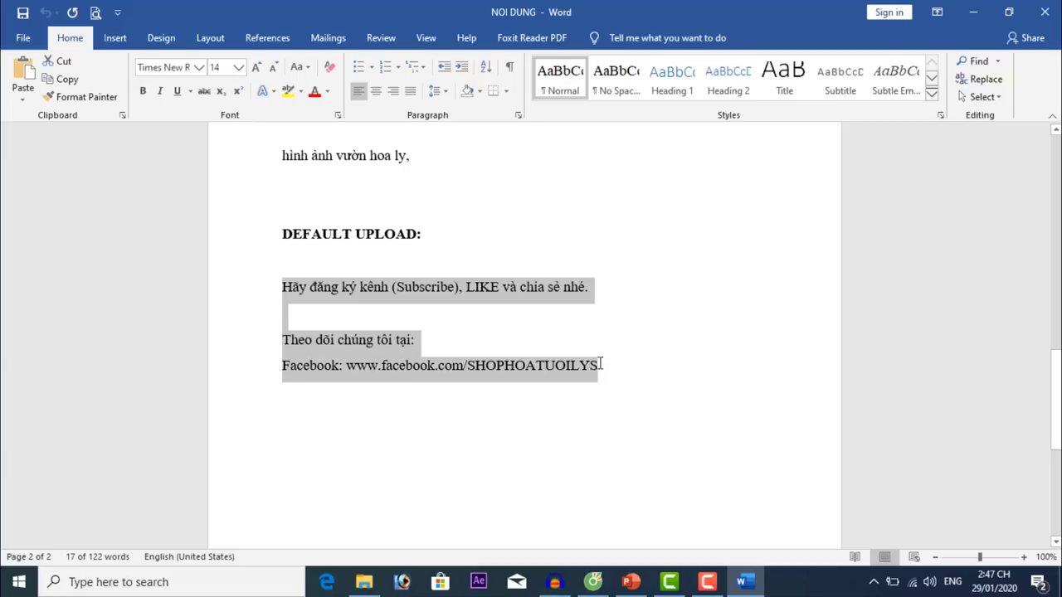
left_click(593, 581)
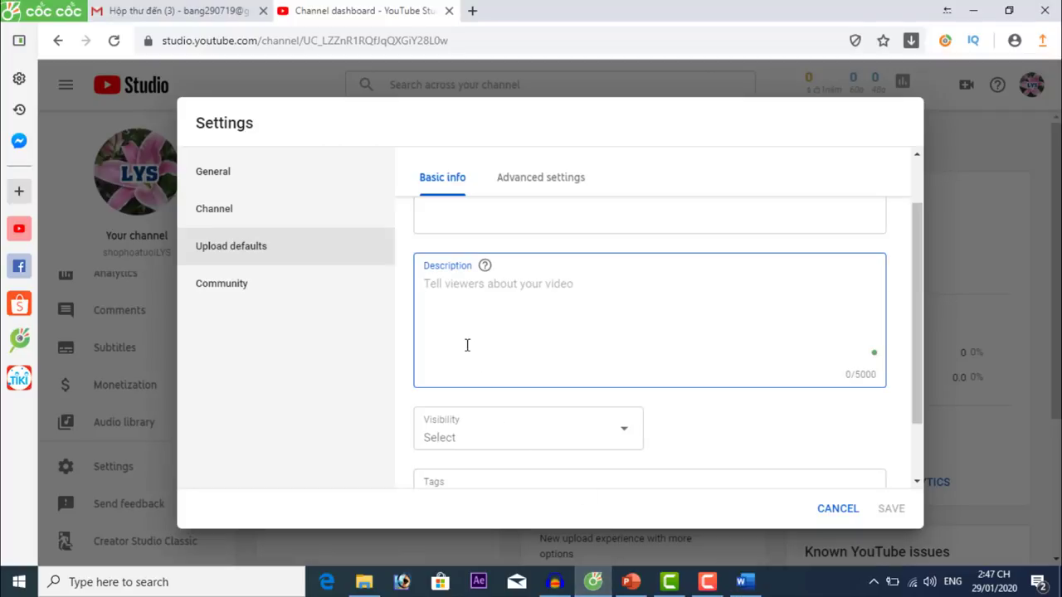
Paste the 121-character subscribe-and-follow message with Facebook link as default description and save.
key("Return")
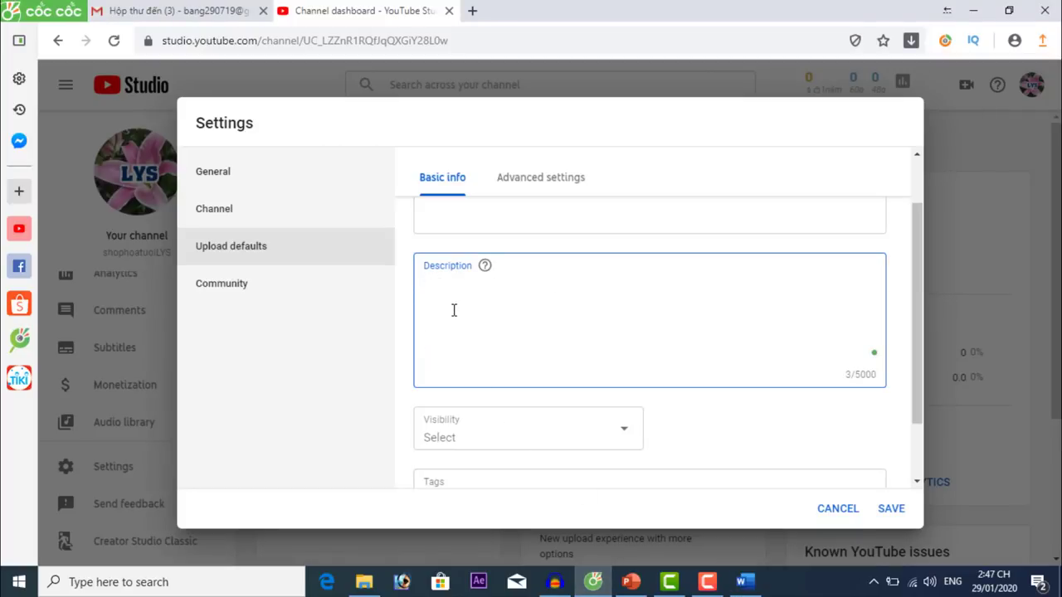
key("ctrl+v")
mouse_move(879, 331)
left_mouse_down()
mouse_move(879, 319)
mouse_move(883, 340)
mouse_move(880, 329)
left_mouse_up()
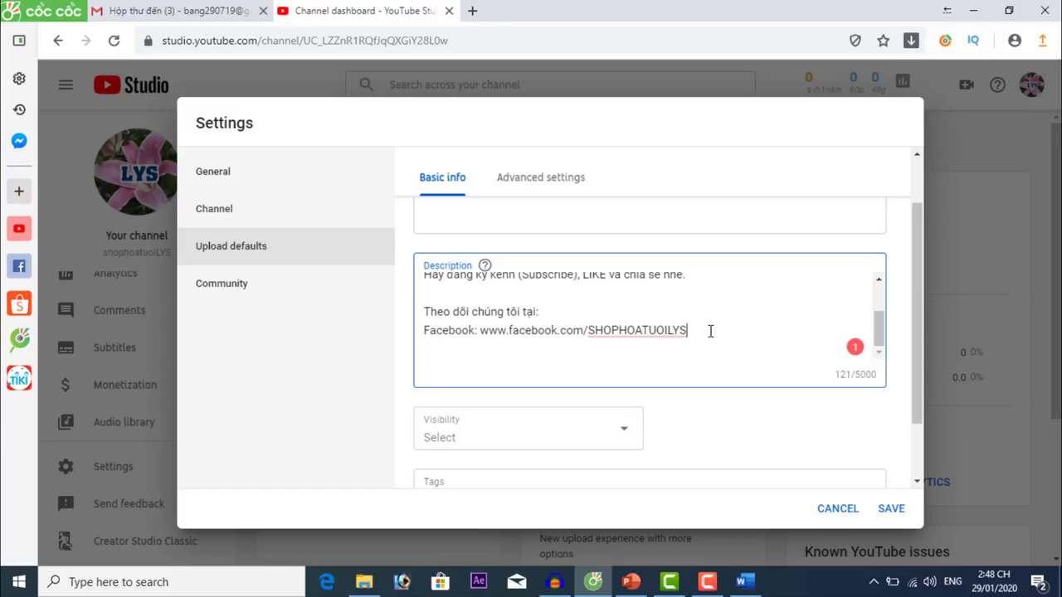
scroll(710, 330, "up", 2)
scroll(718, 329, "down", 1)
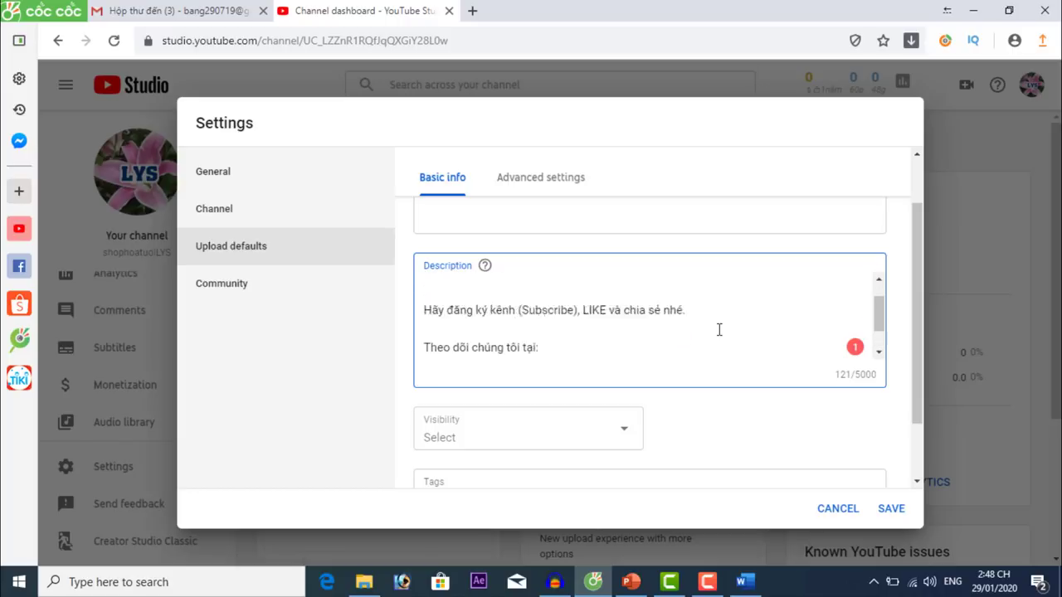
scroll(718, 329, "up", 1)
left_click(895, 511)
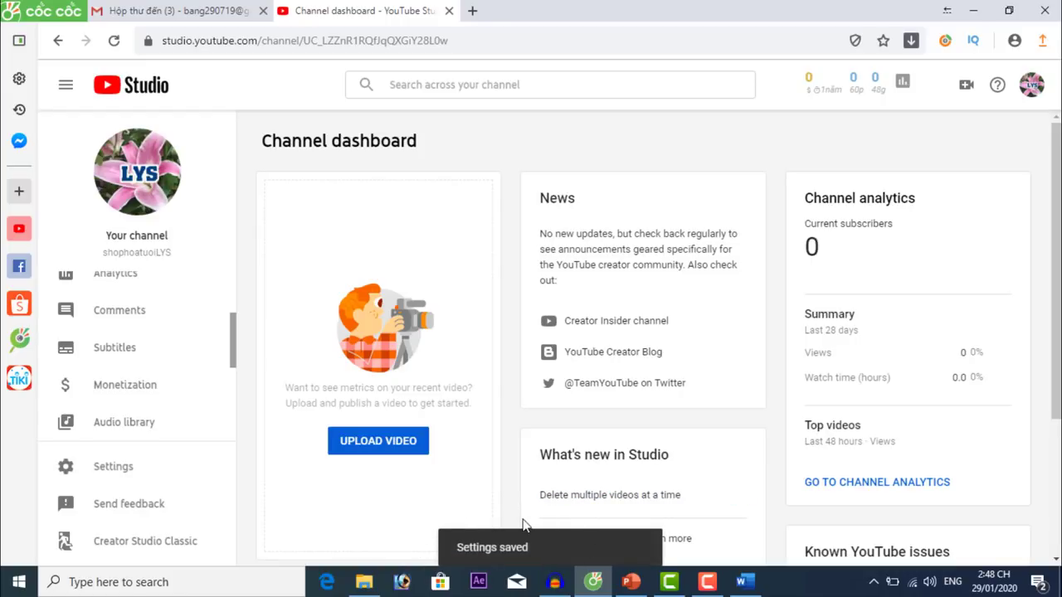
Go to the advanced upload defaults, rechecking the saved default description along the way.
left_click(110, 471)
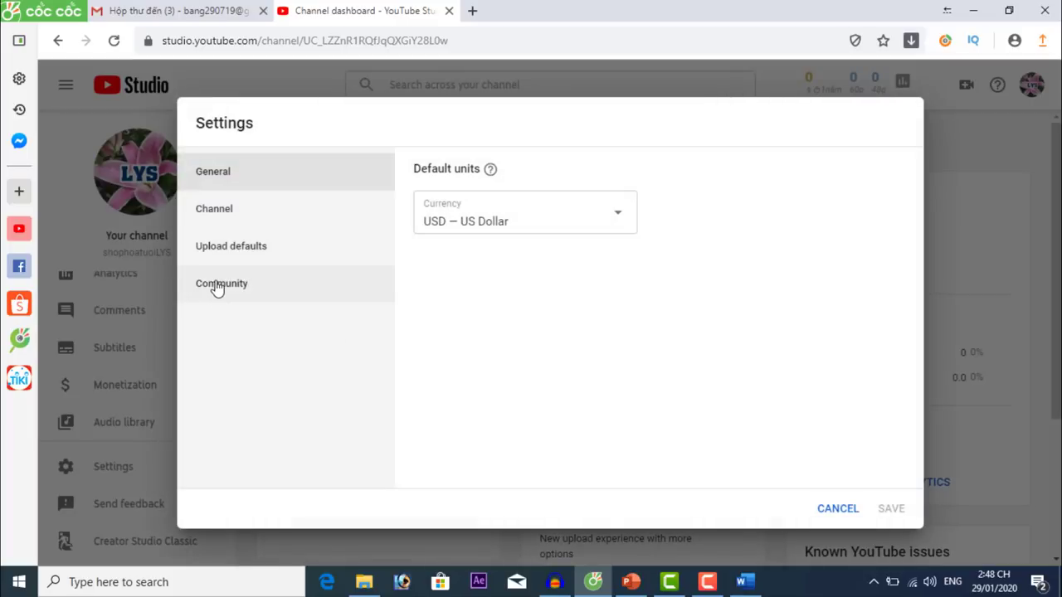
left_click(226, 251)
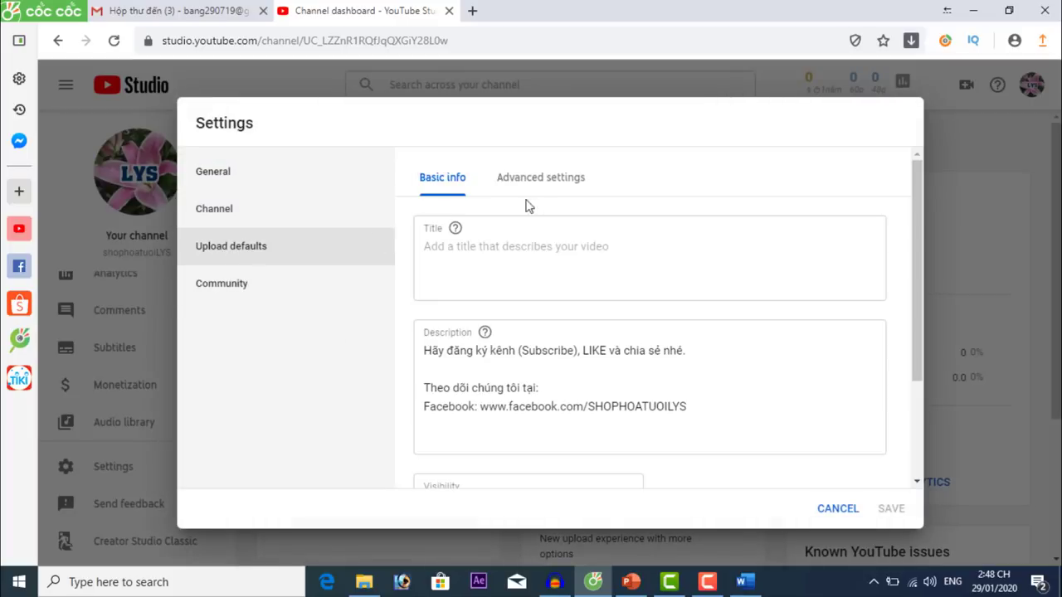
left_click(563, 182)
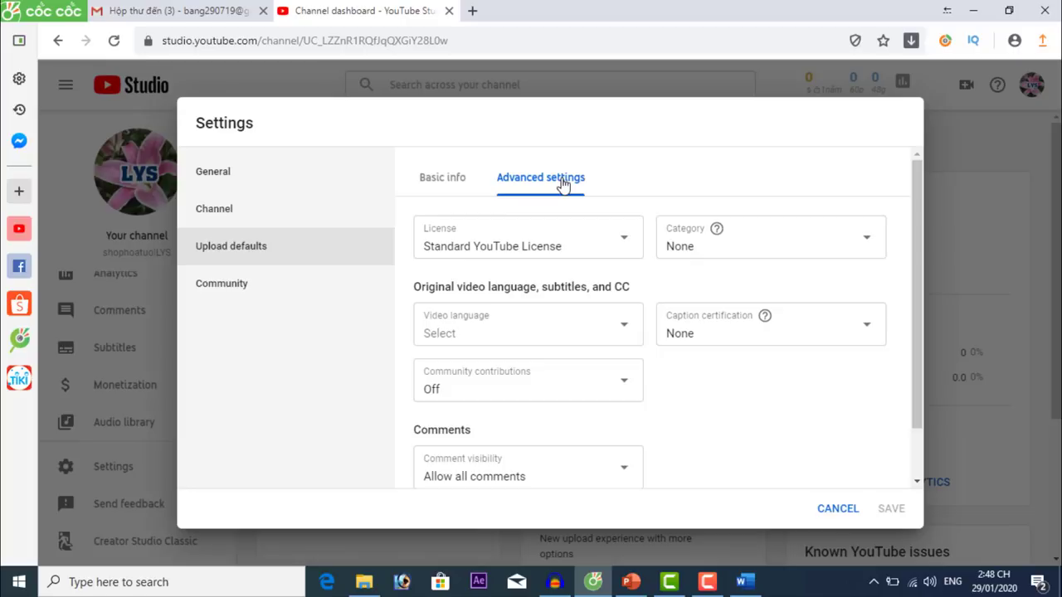
left_click(441, 179)
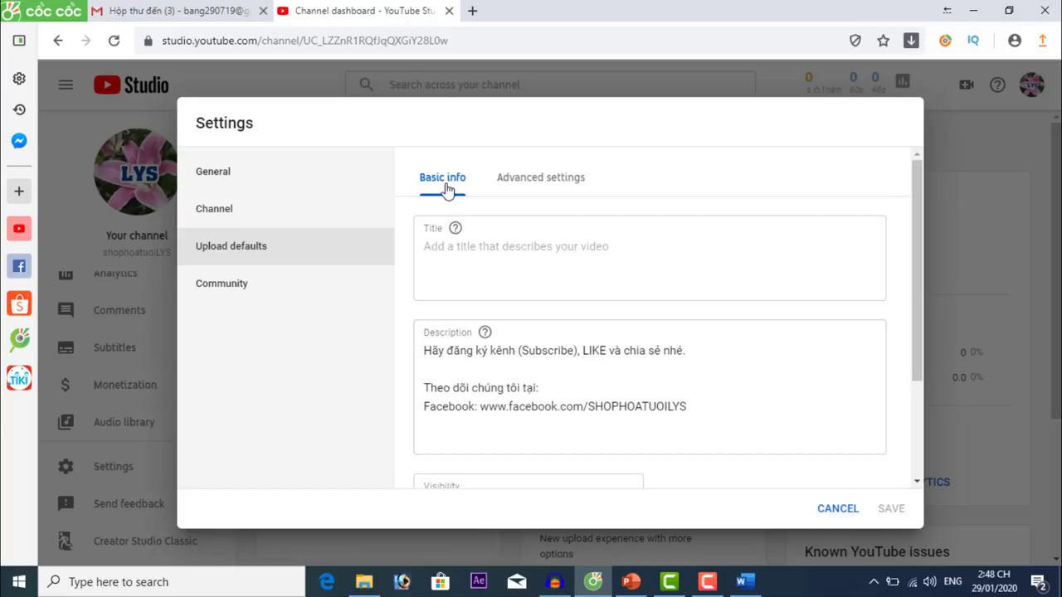
left_click(548, 183)
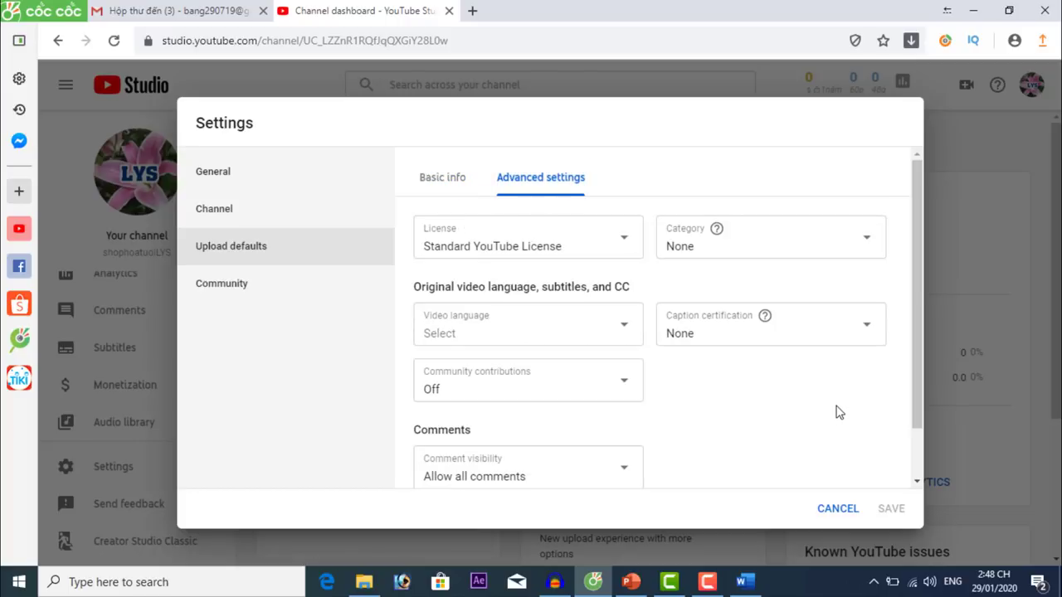
scroll(836, 413, "down", 2)
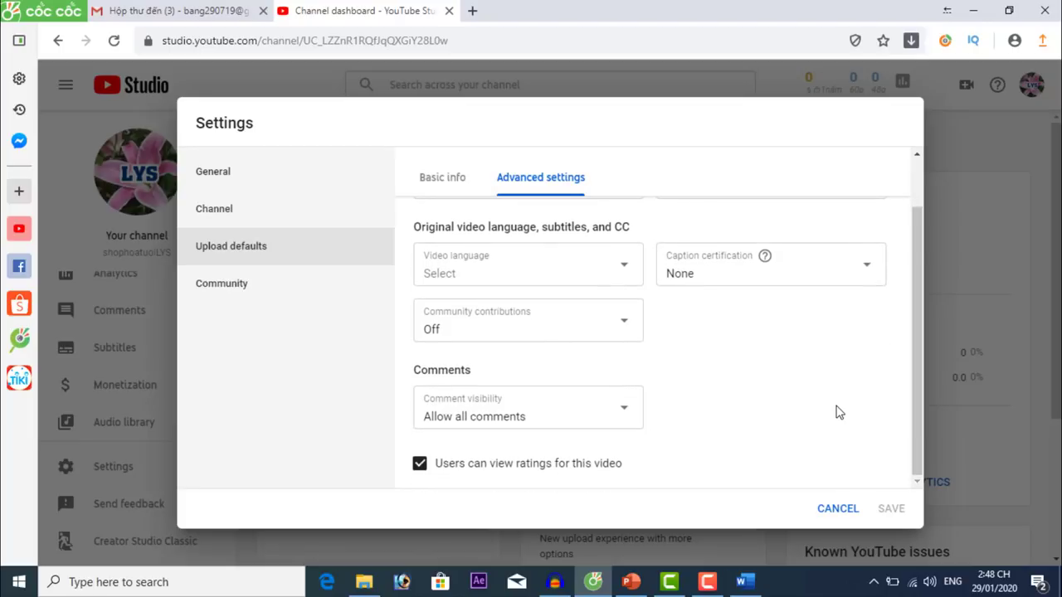
scroll(836, 413, "up", 2)
scroll(836, 412, "down", 2)
scroll(836, 412, "up", 2)
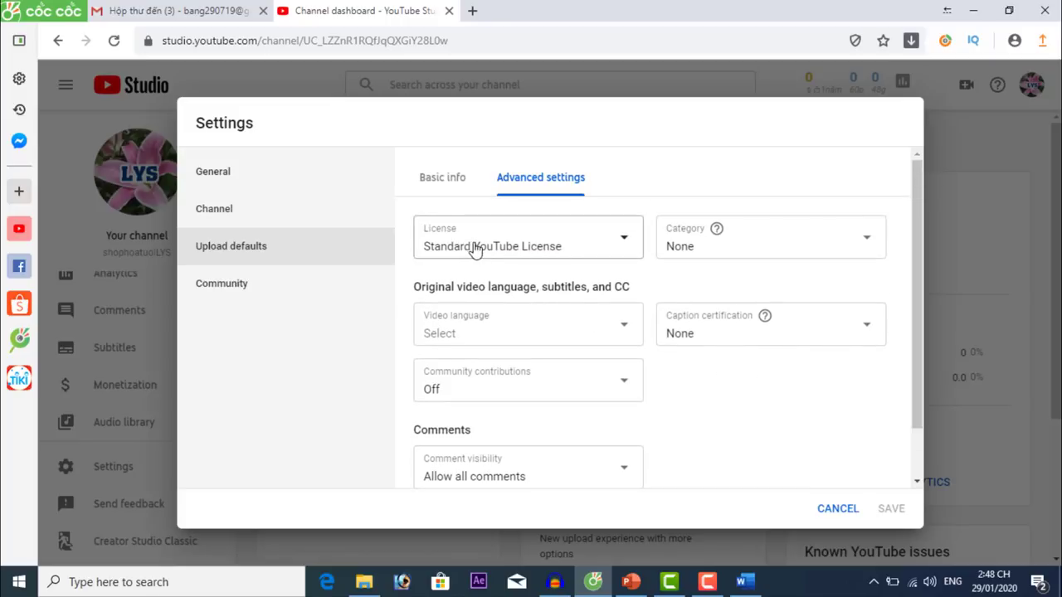
Set default category to People & Blogs, keep 'Allow all comments', and save.
left_click(702, 253)
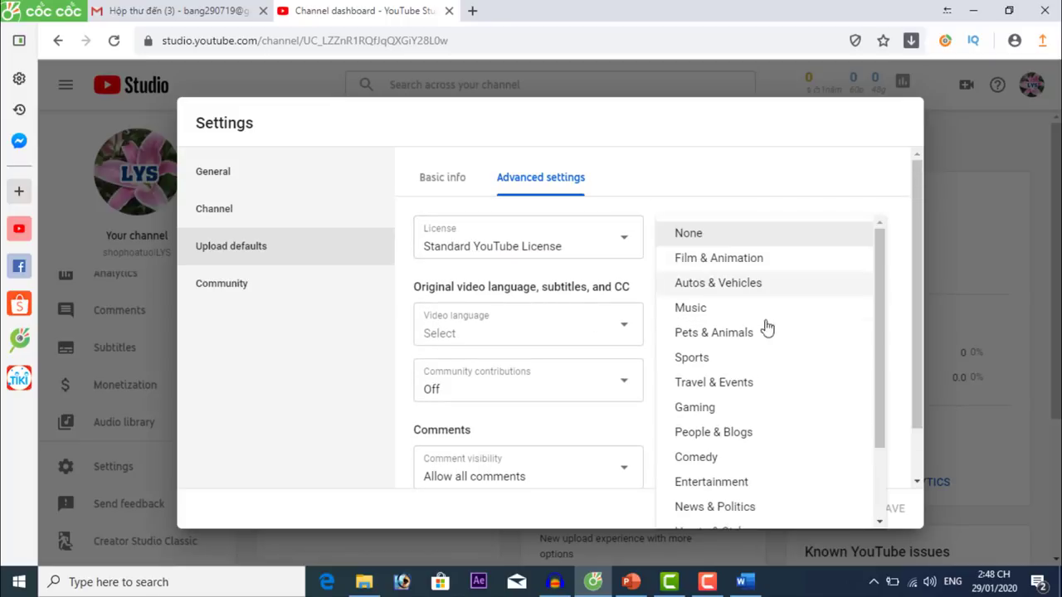
left_click_drag(876, 284, 887, 407)
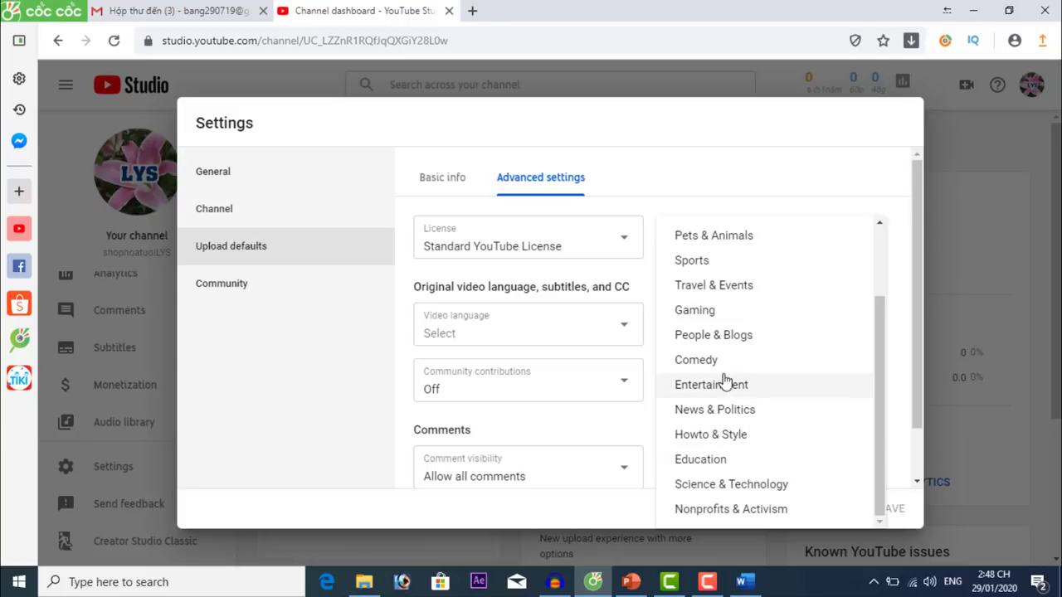
scroll(787, 406, "up", 2)
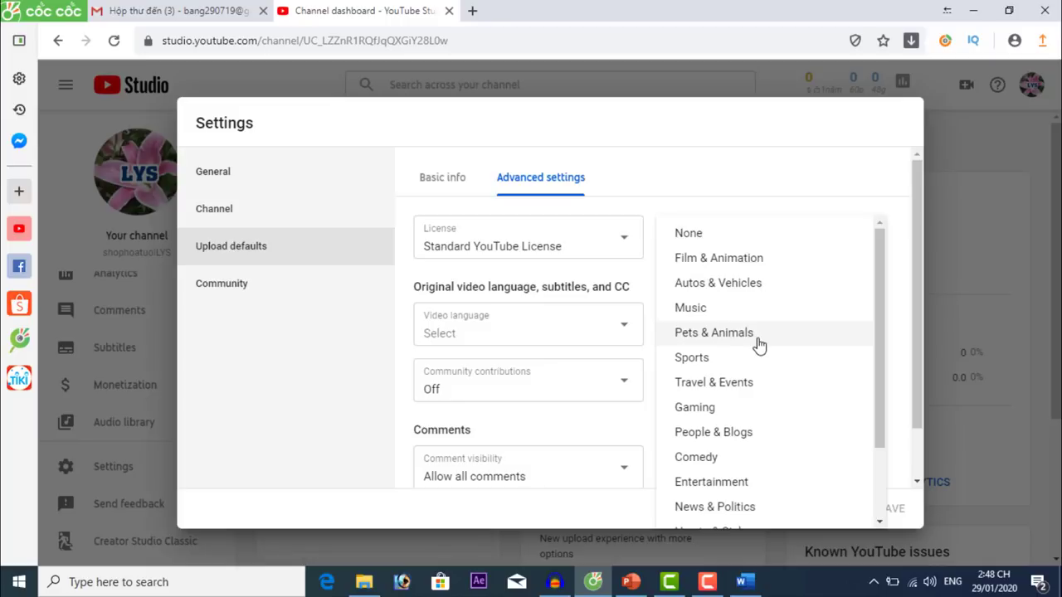
scroll(759, 345, "down", 1)
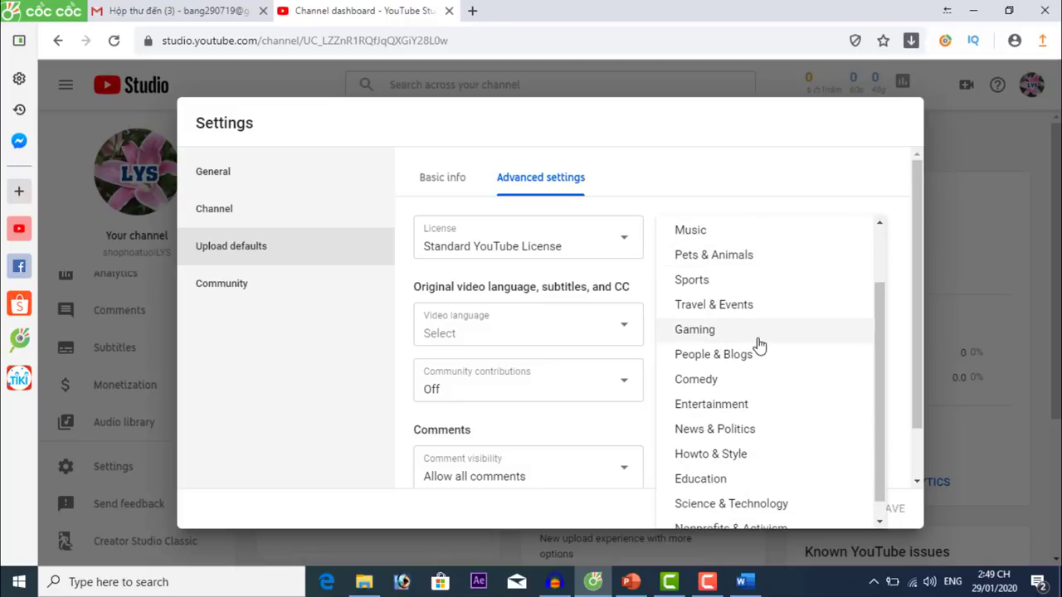
left_click(724, 357)
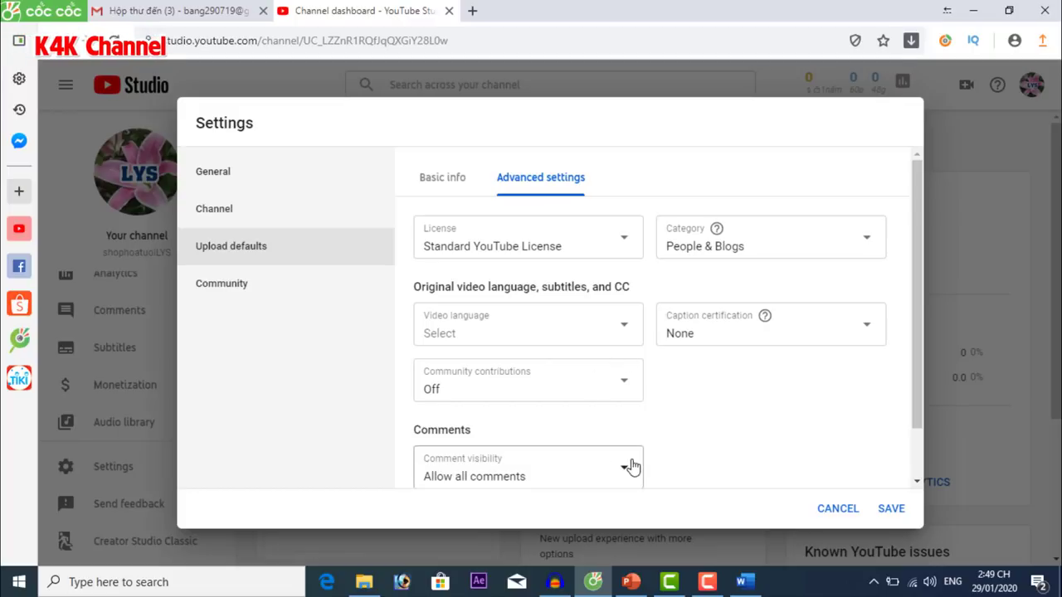
scroll(630, 465, "down", 1)
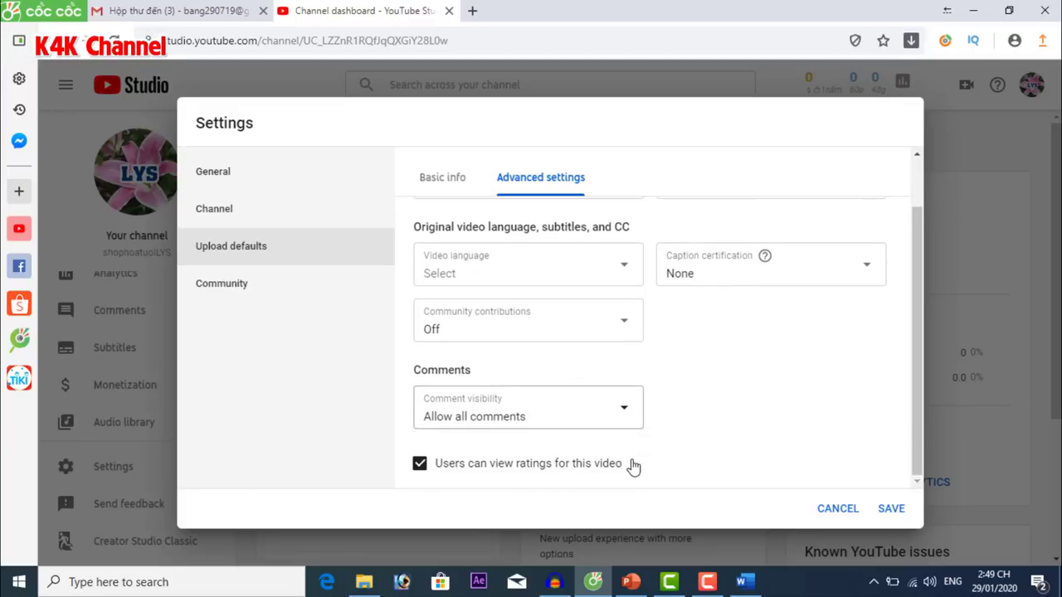
left_click(564, 422)
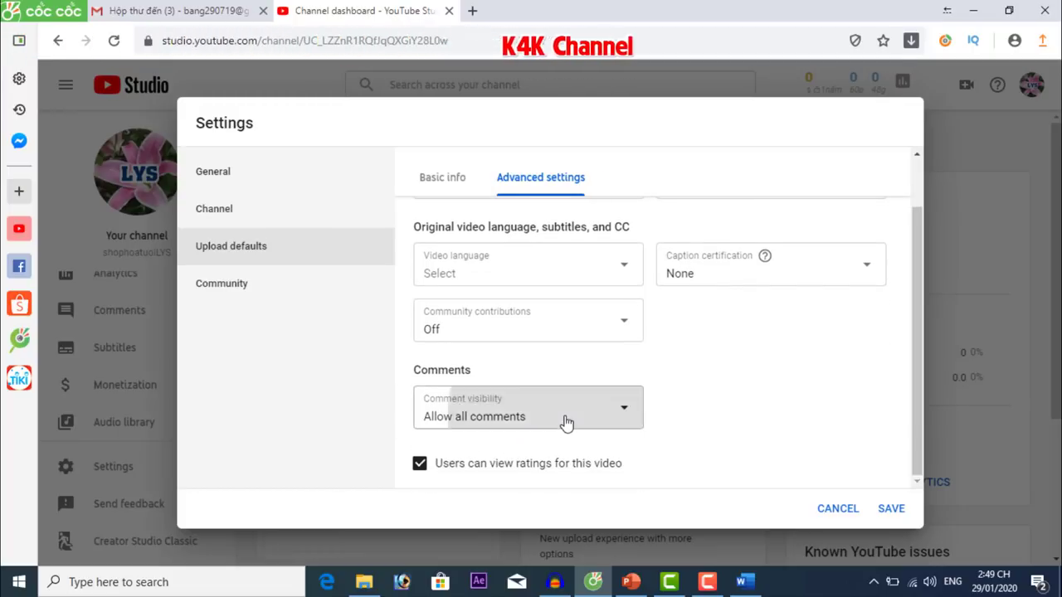
left_click(503, 403)
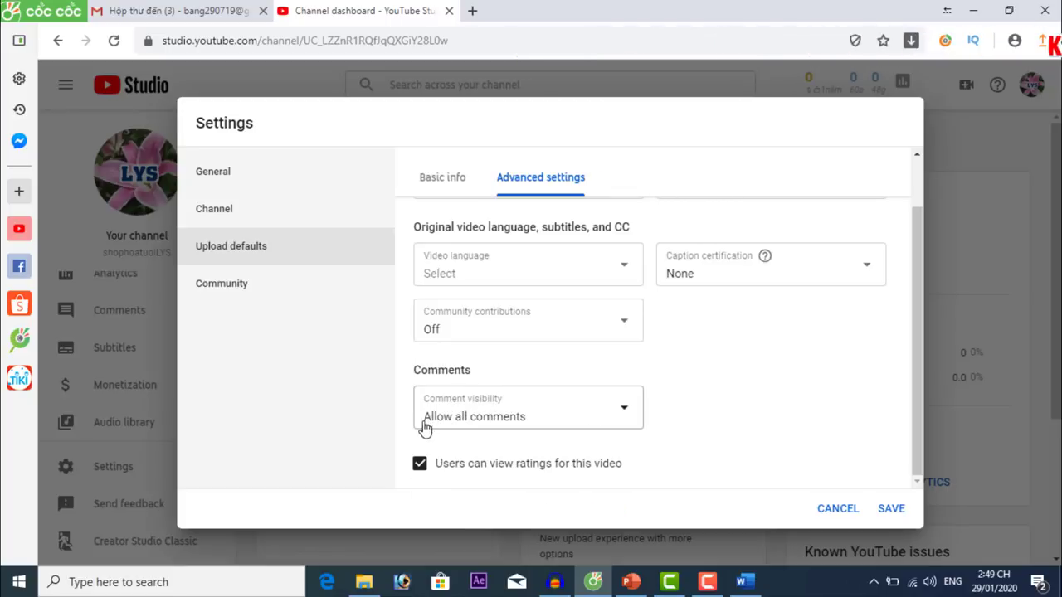
left_click(517, 421)
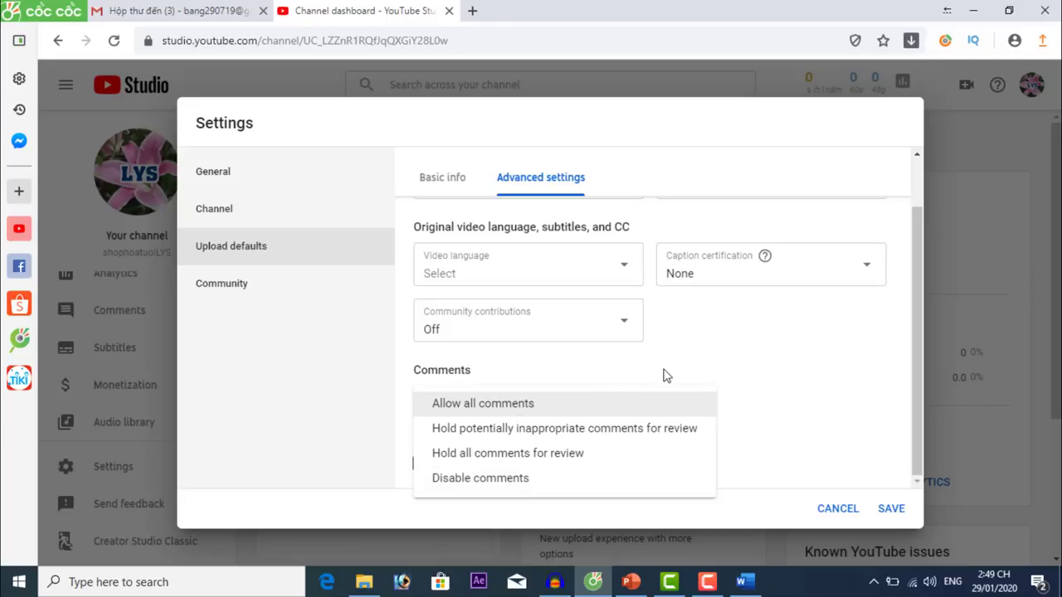
left_click(710, 372)
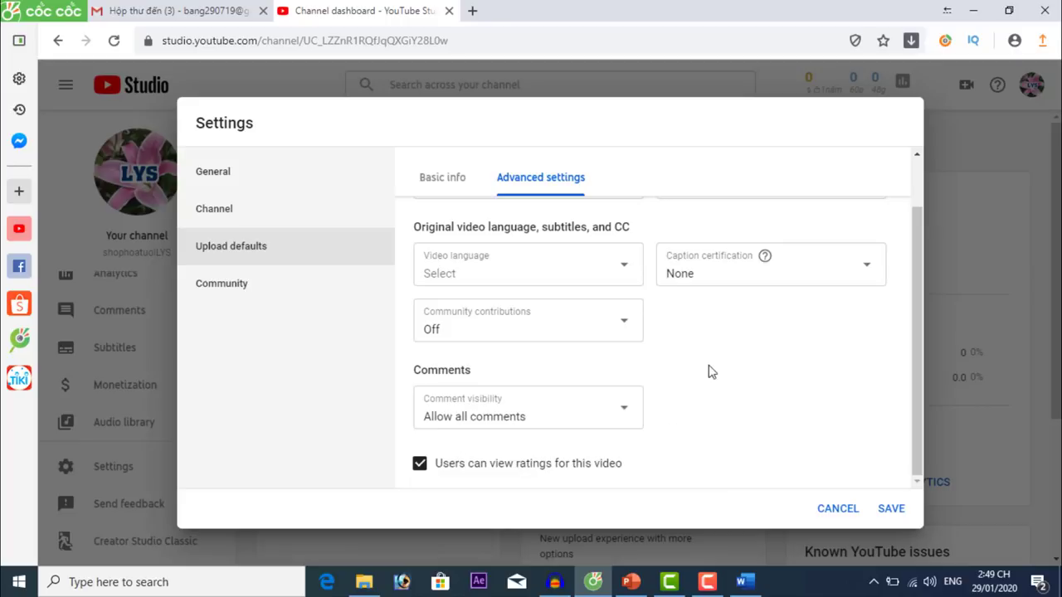
left_click(890, 509)
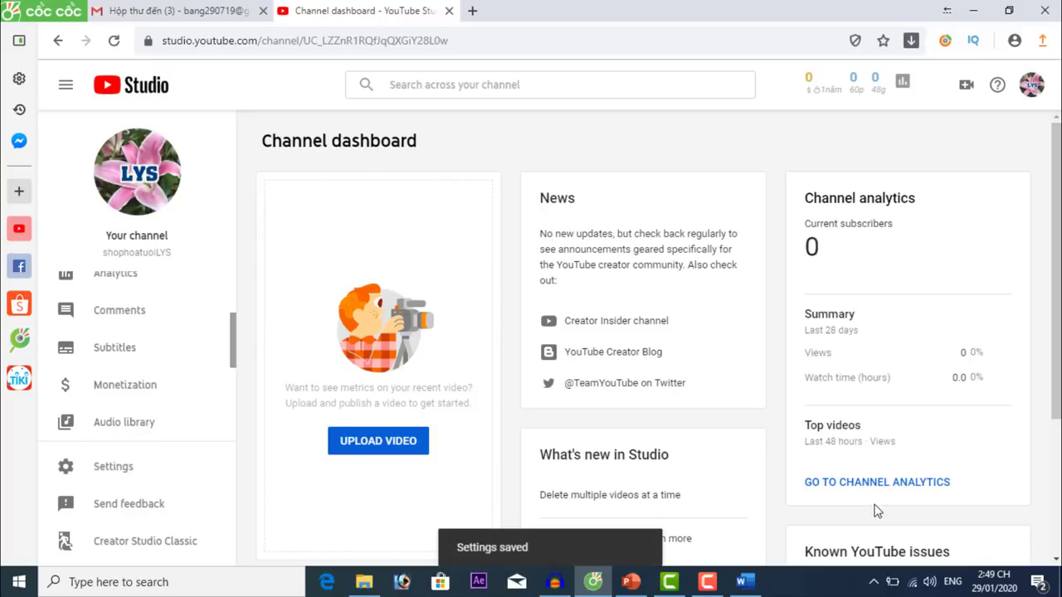
Go to the Community settings and hold comments containing links for review.
left_click(95, 467)
left_click(231, 290)
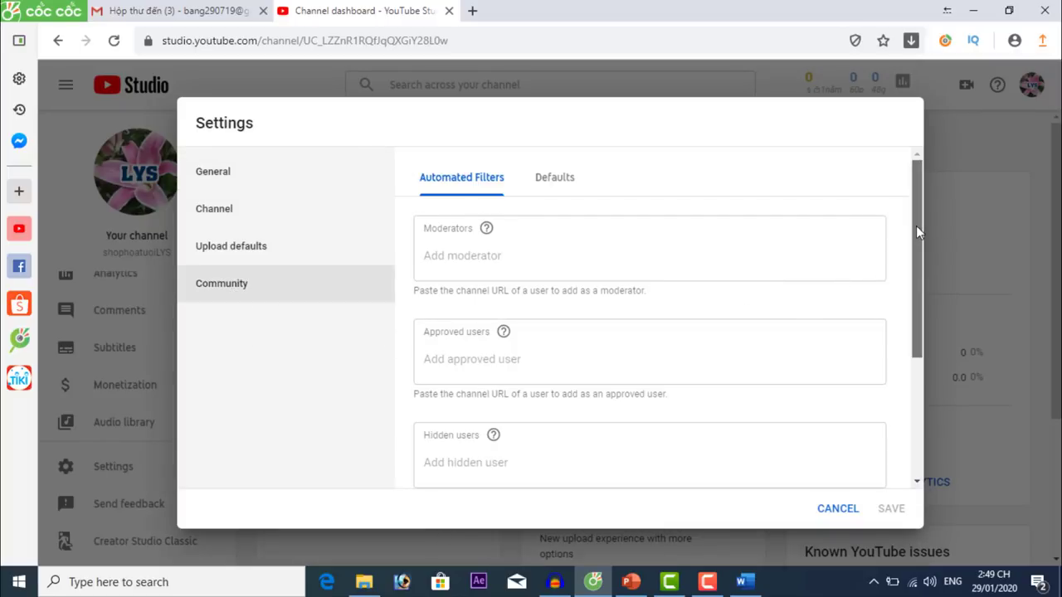
left_click_drag(916, 226, 376, 291)
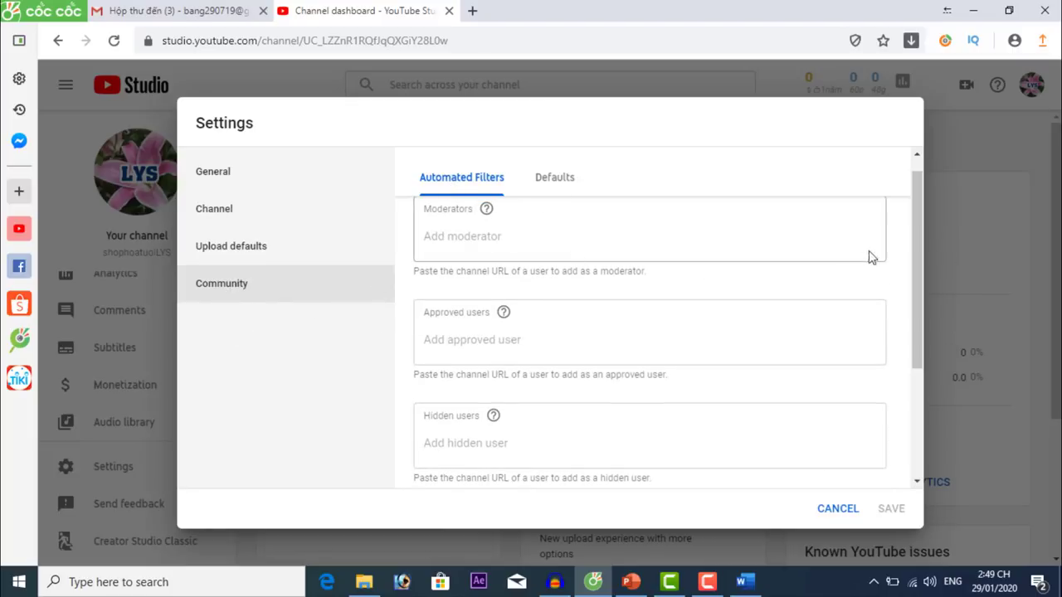
left_click_drag(922, 212, 957, 334)
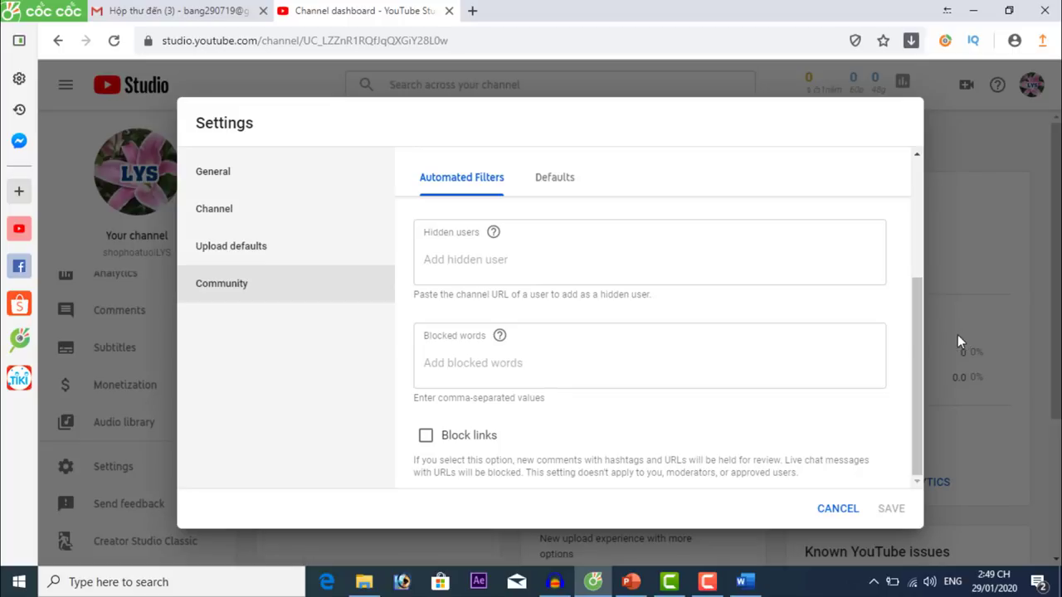
left_click(462, 368)
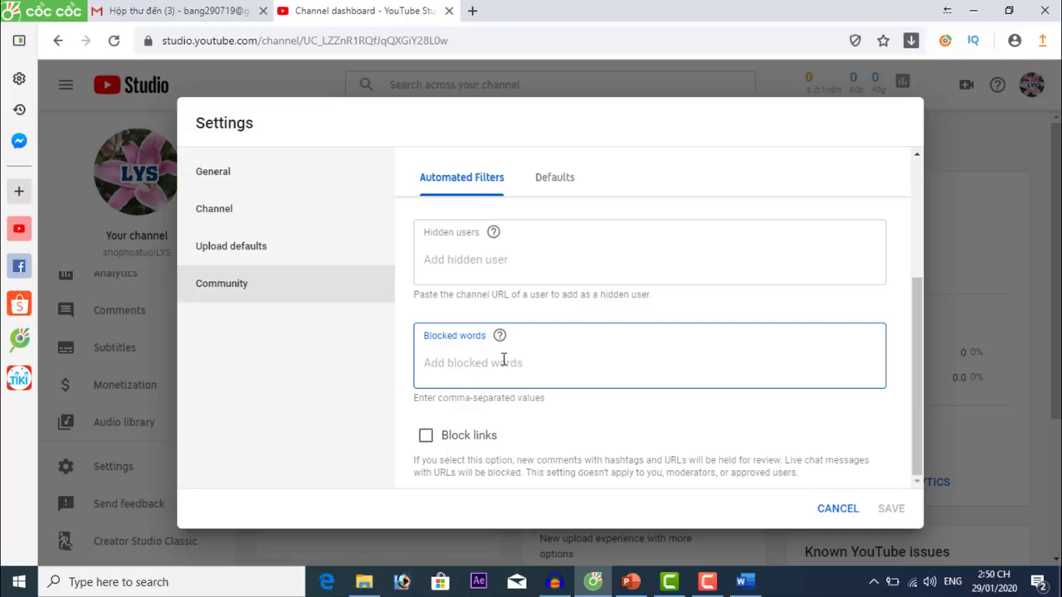
left_click(426, 436)
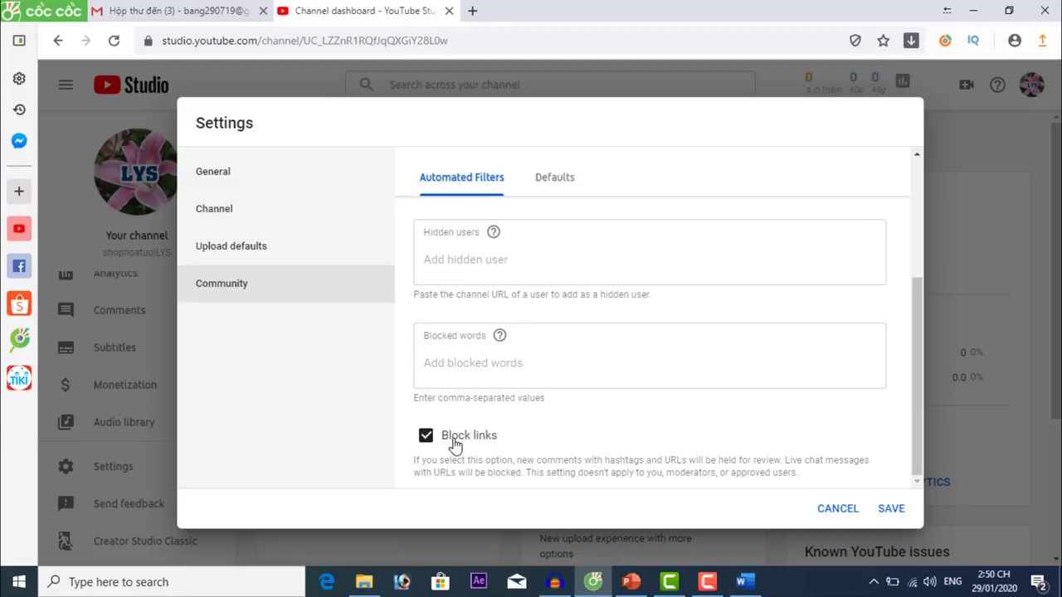
Add 'sub' and 'dang ky' as blocked words and save the community settings.
left_click(451, 369)
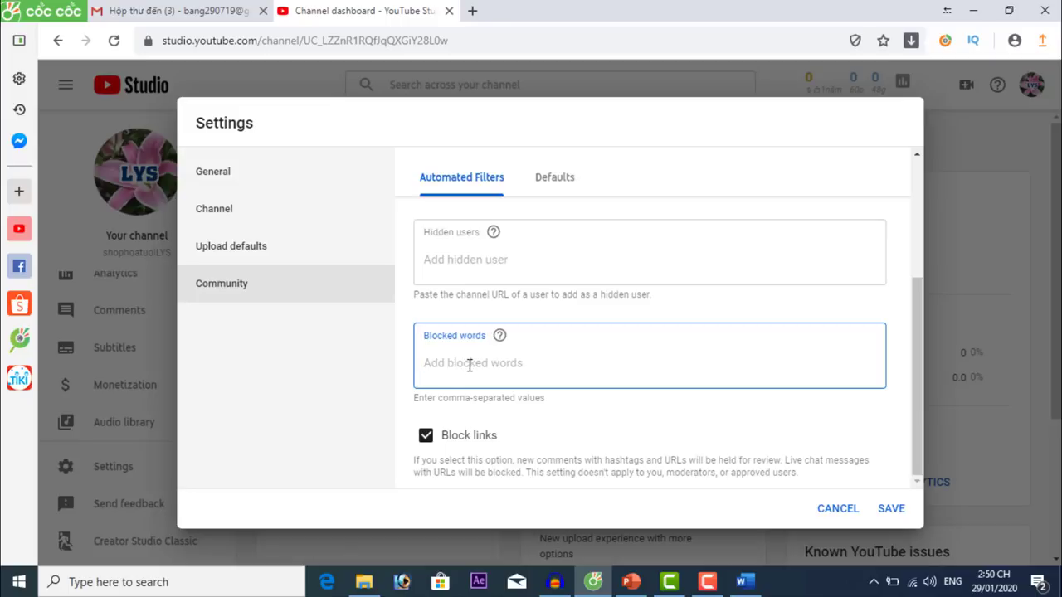
type("sub")
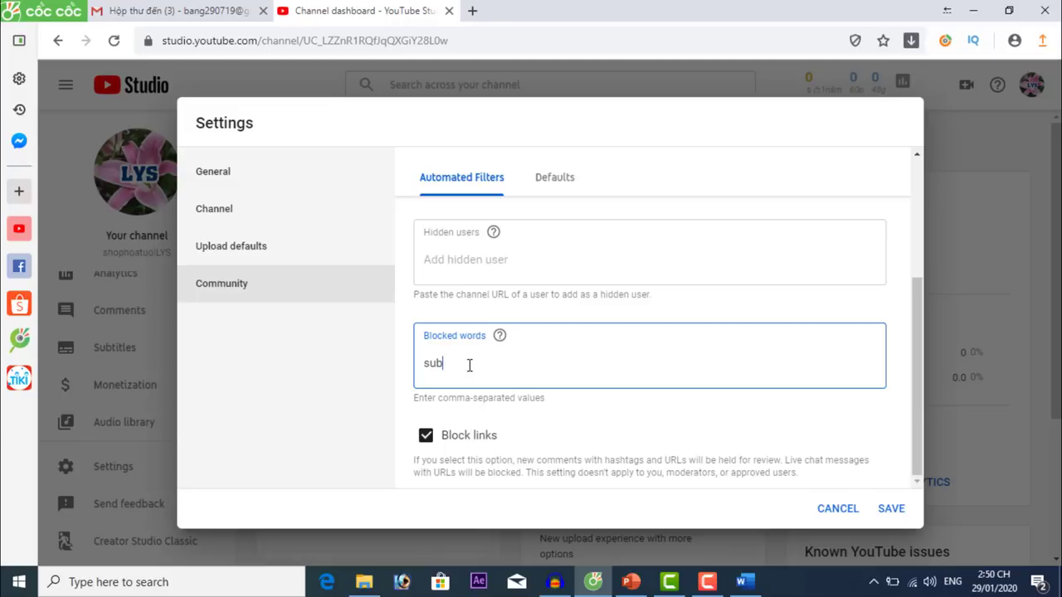
key("Return")
type("dang k")
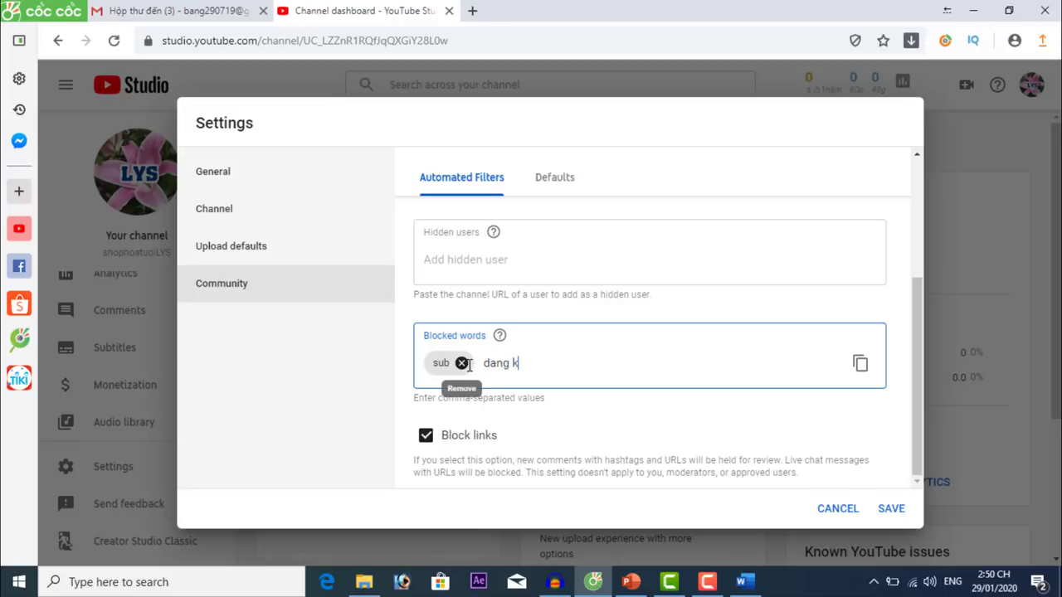
type("y")
key("Return")
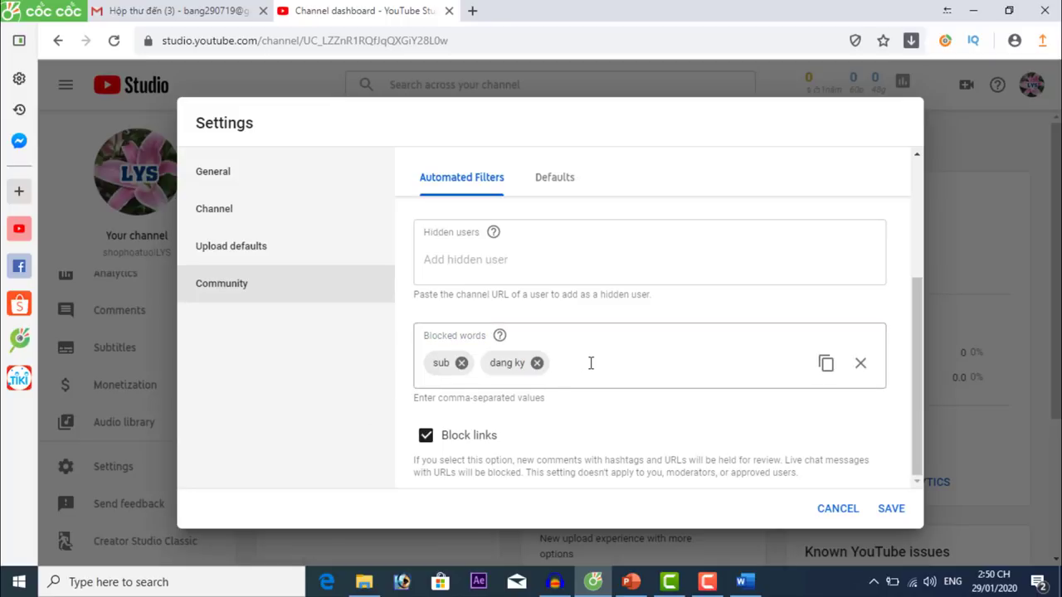
scroll(591, 363, "up", 1)
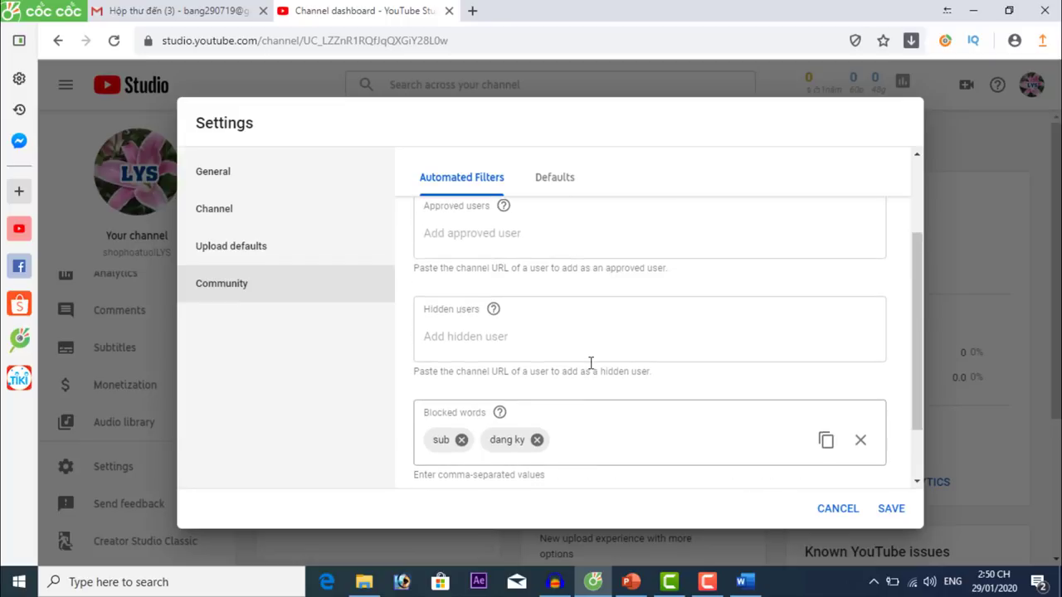
left_click(466, 338)
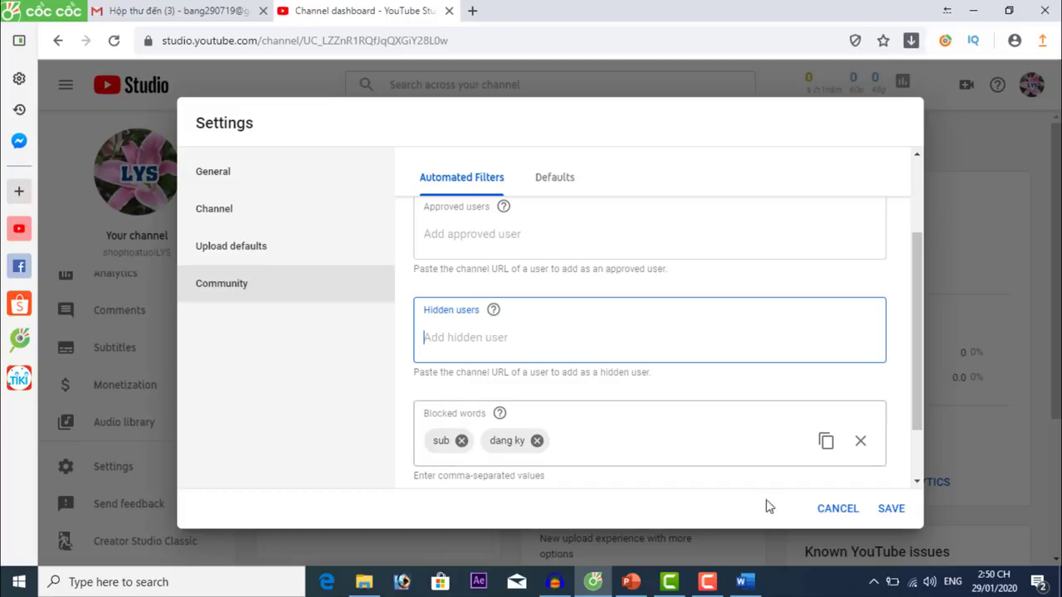
left_click(891, 508)
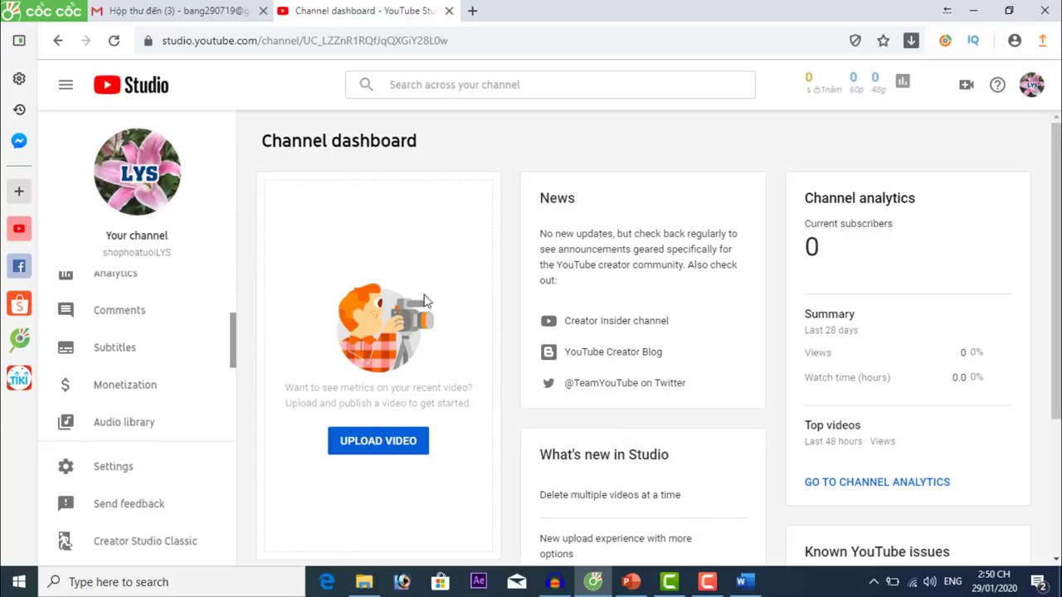
scroll(146, 379, "down", 1)
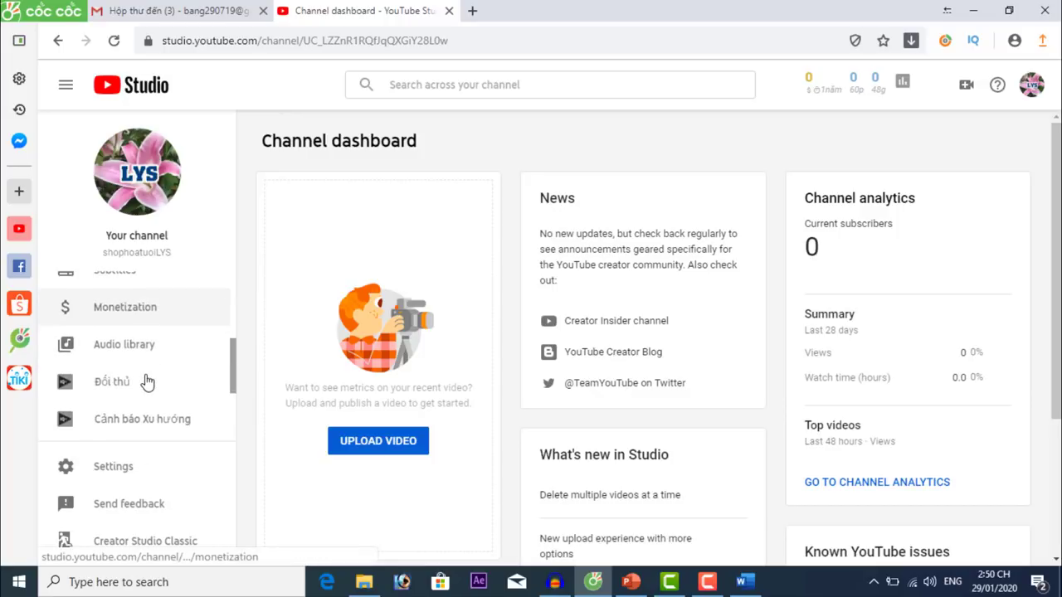
left_click(140, 311)
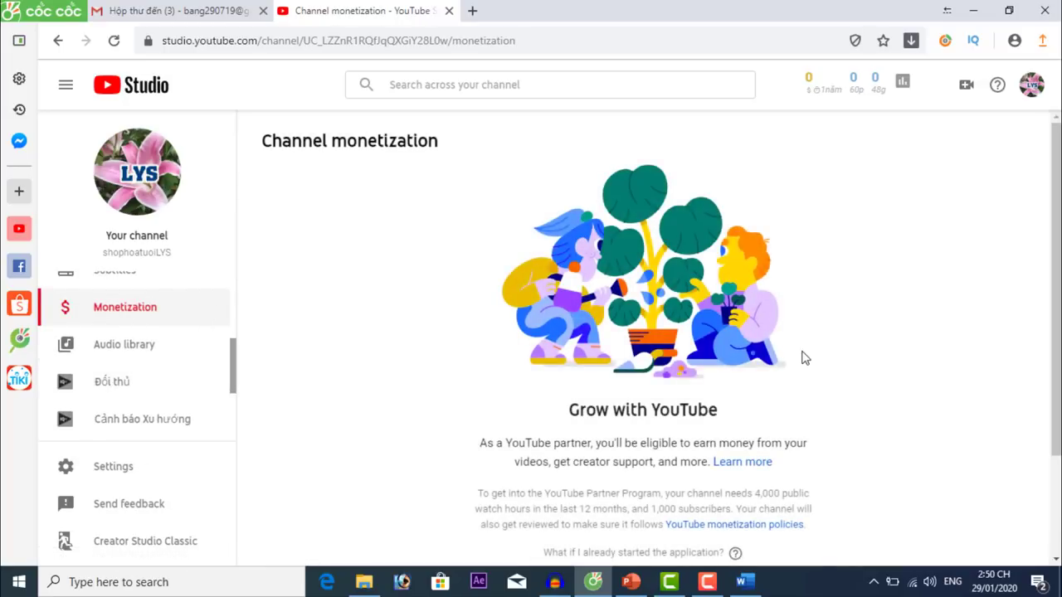
scroll(801, 356, "down", 2)
scroll(801, 357, "up", 1)
scroll(801, 357, "up", 2)
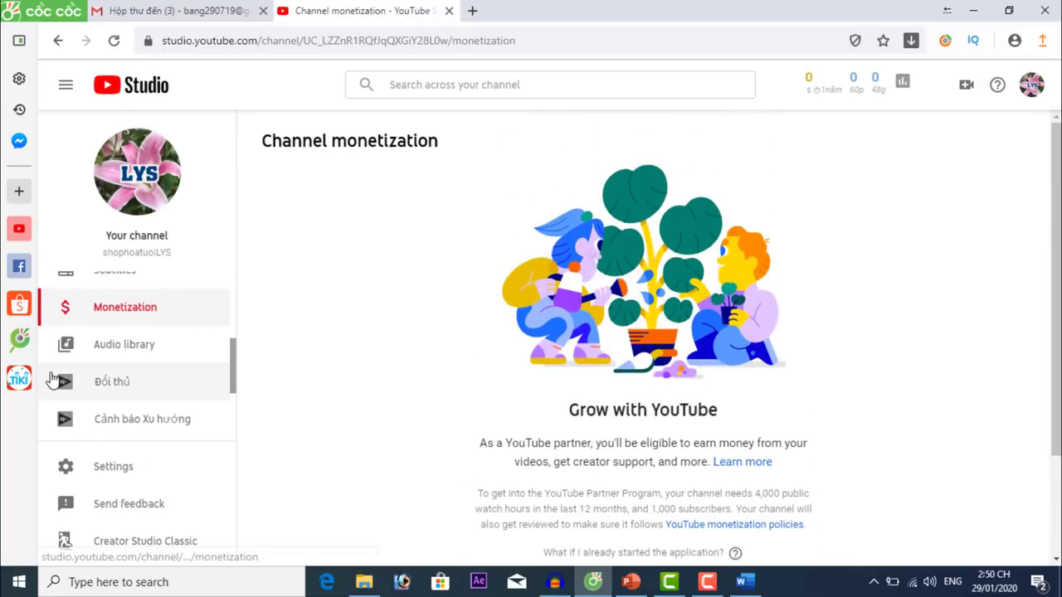
scroll(83, 365, "up", 3)
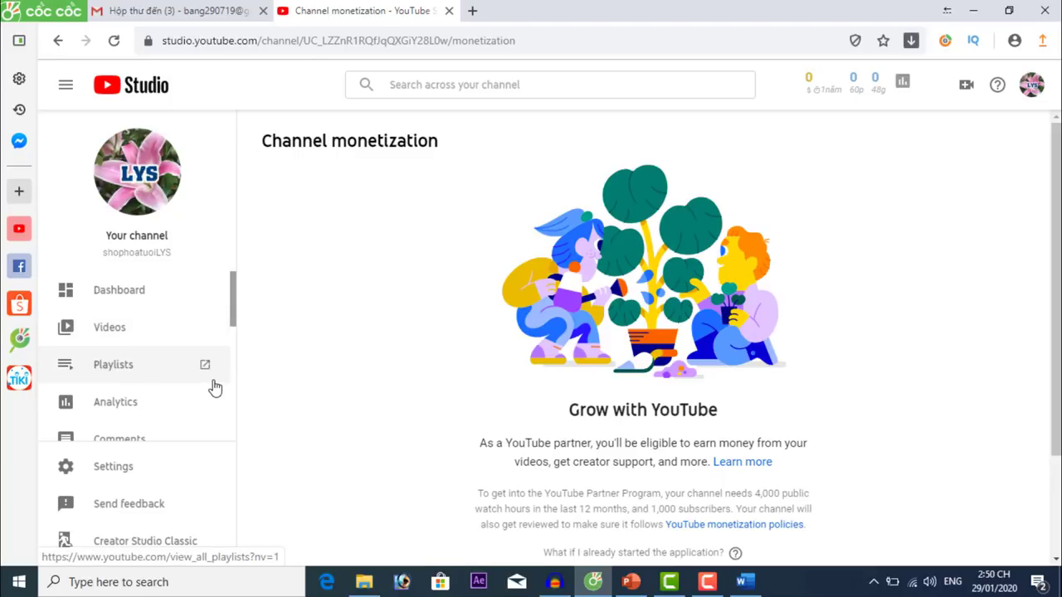
scroll(166, 311, "down", 3)
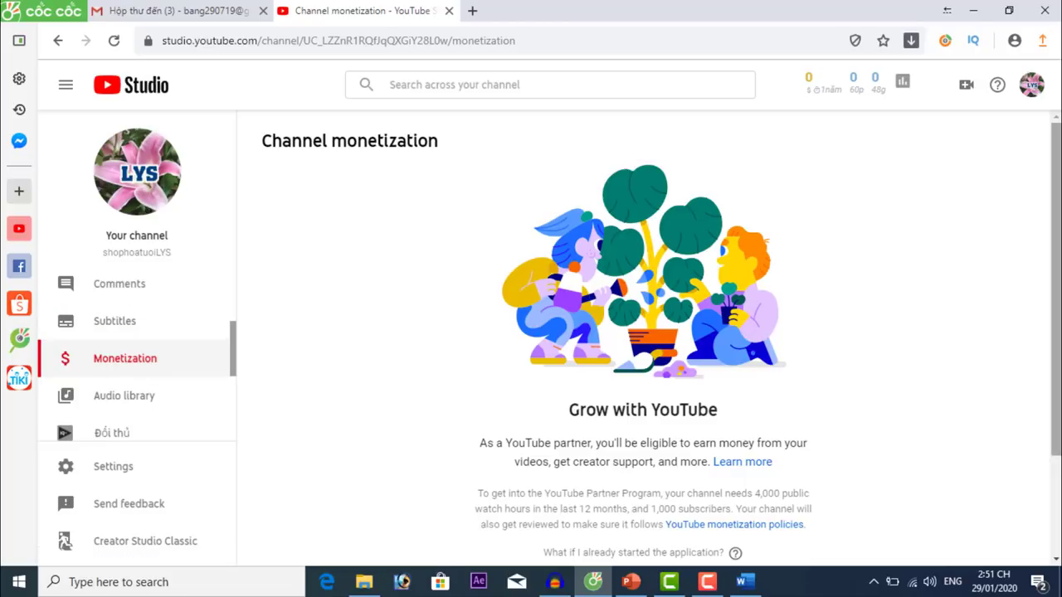
scroll(1045, 428, "down", 1)
scroll(763, 332, "down", 1)
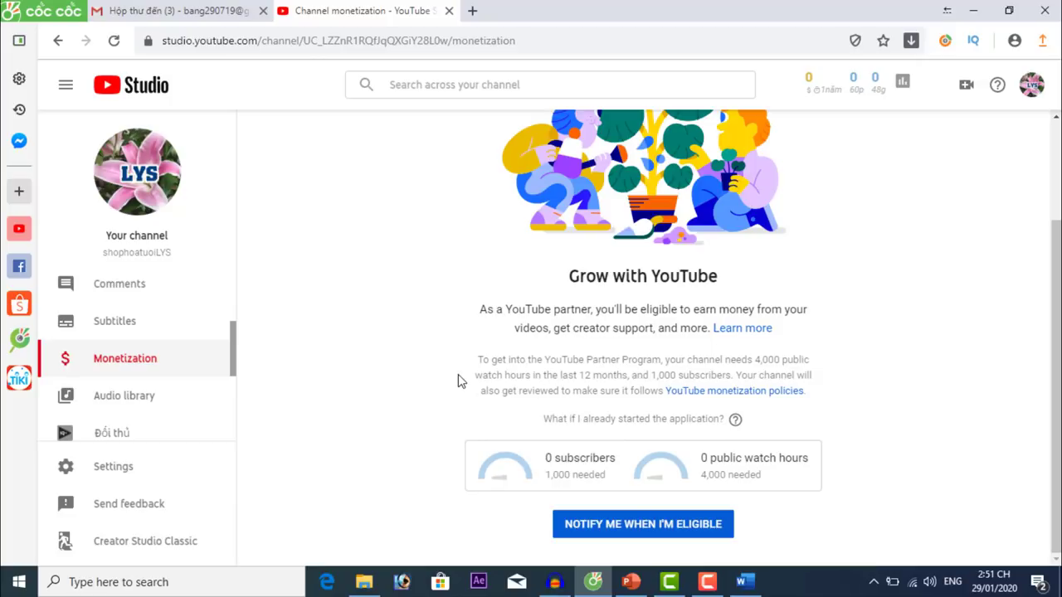
left_click_drag(233, 360, 238, 214)
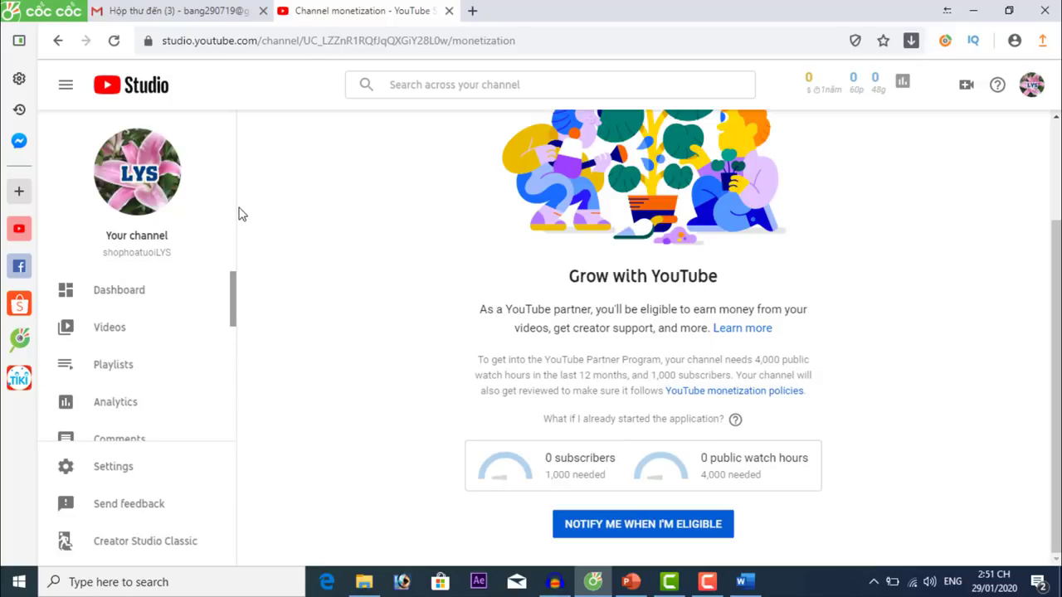
left_click(124, 295)
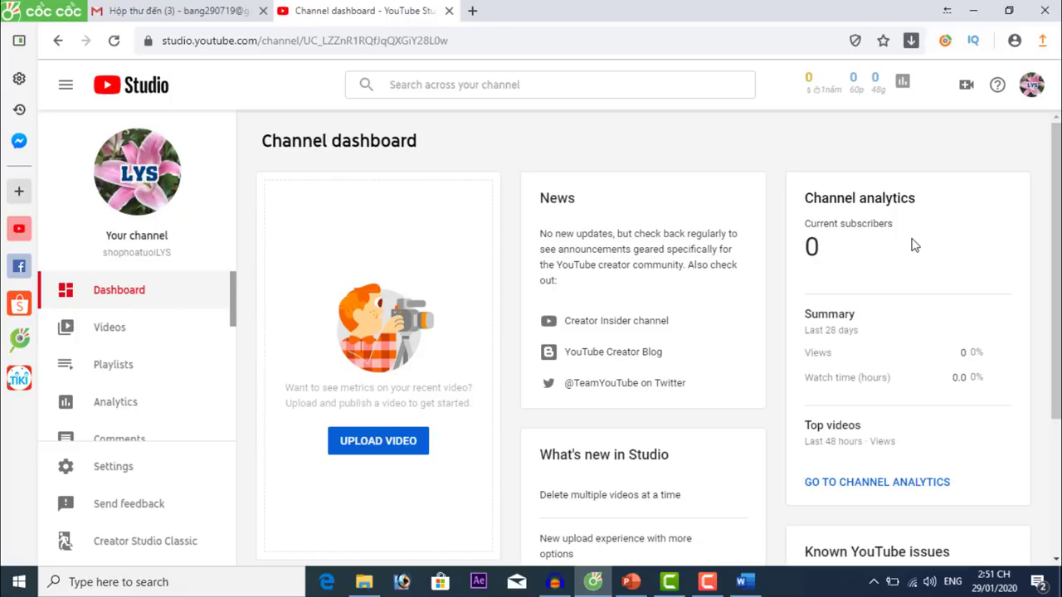
Minimize the browser and Word to reveal the project folder.
left_click(973, 11)
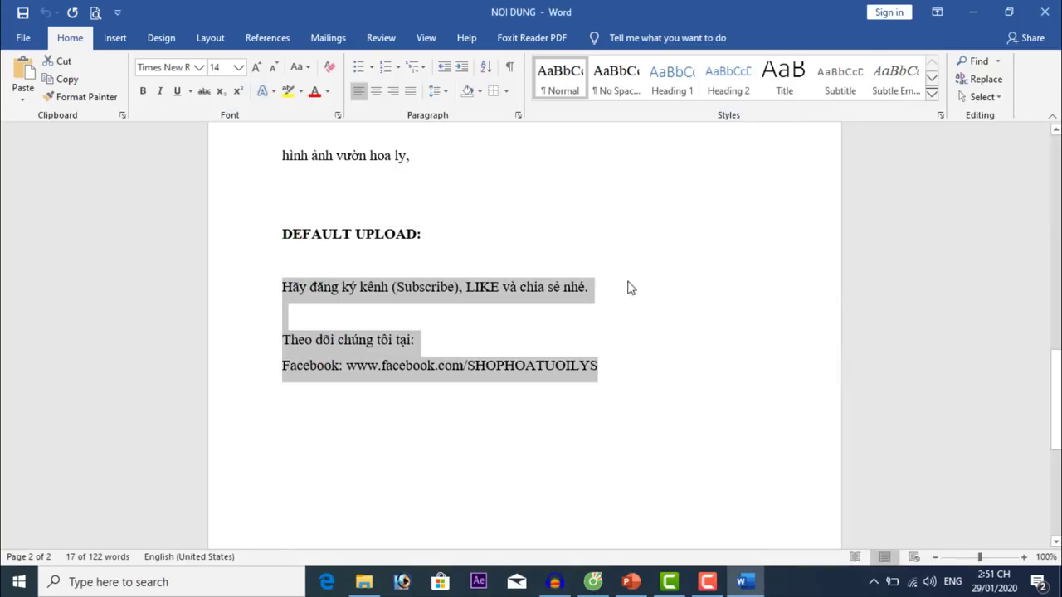
left_click(1029, 395)
left_click_drag(1055, 401, 1055, 261)
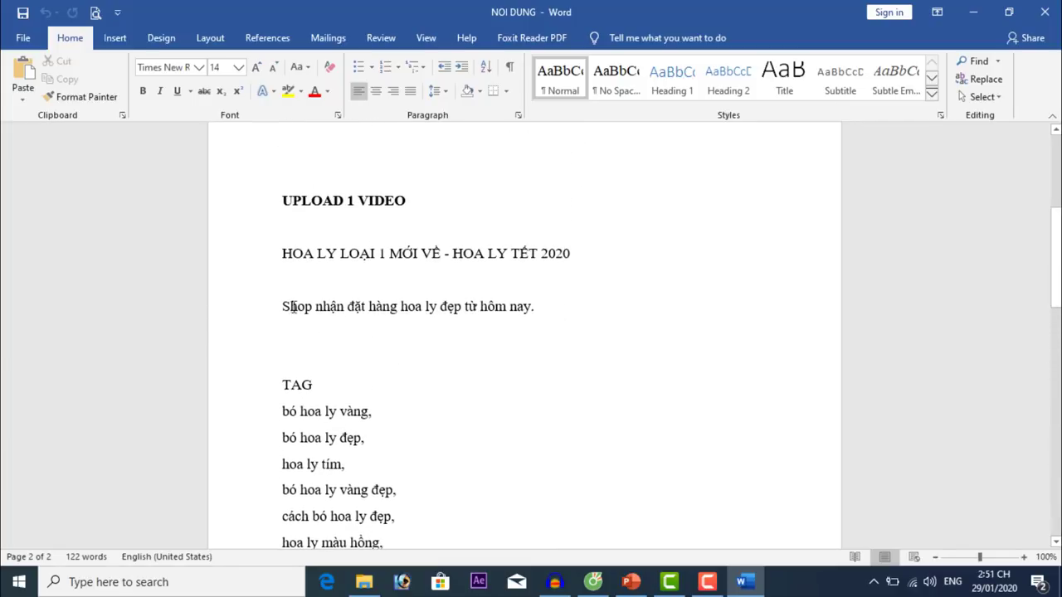
left_click(973, 12)
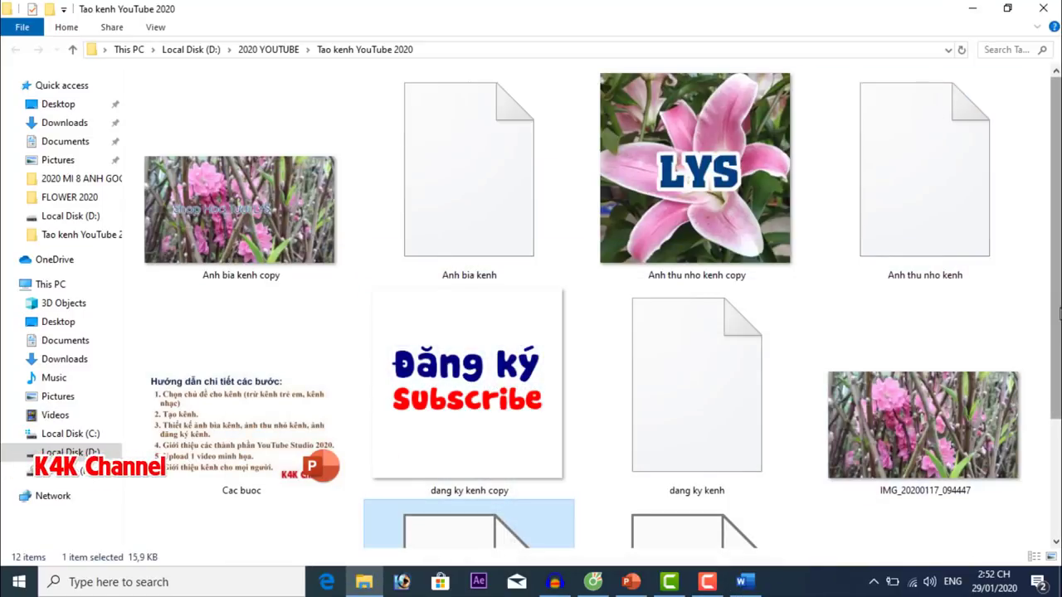
scroll(1055, 332, "down", 2)
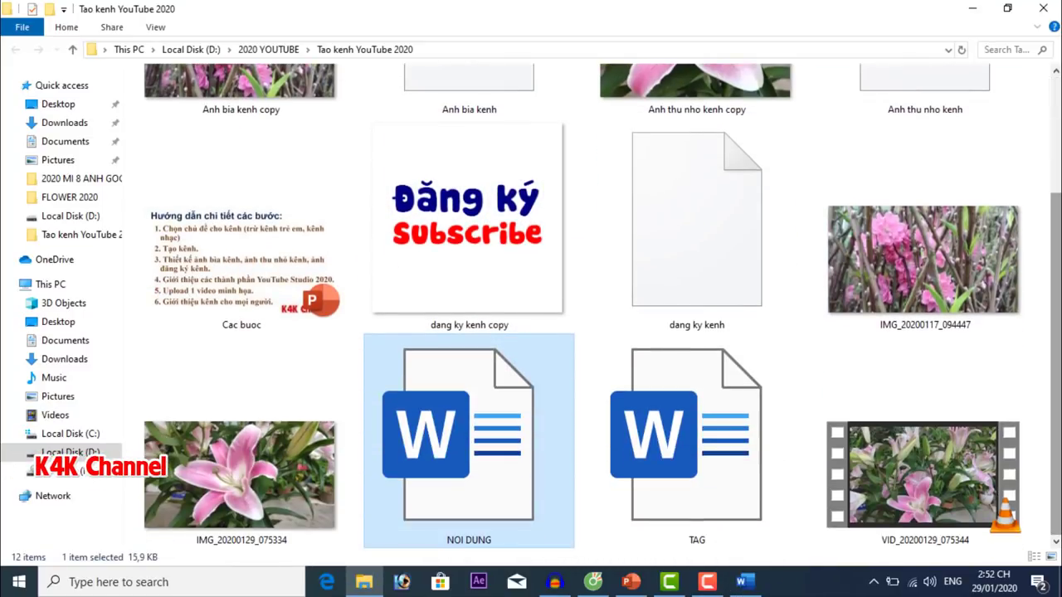
Rename the lily photo IMG_20200129_075334 to 'Hoa ly moi ve'.
left_click(937, 486)
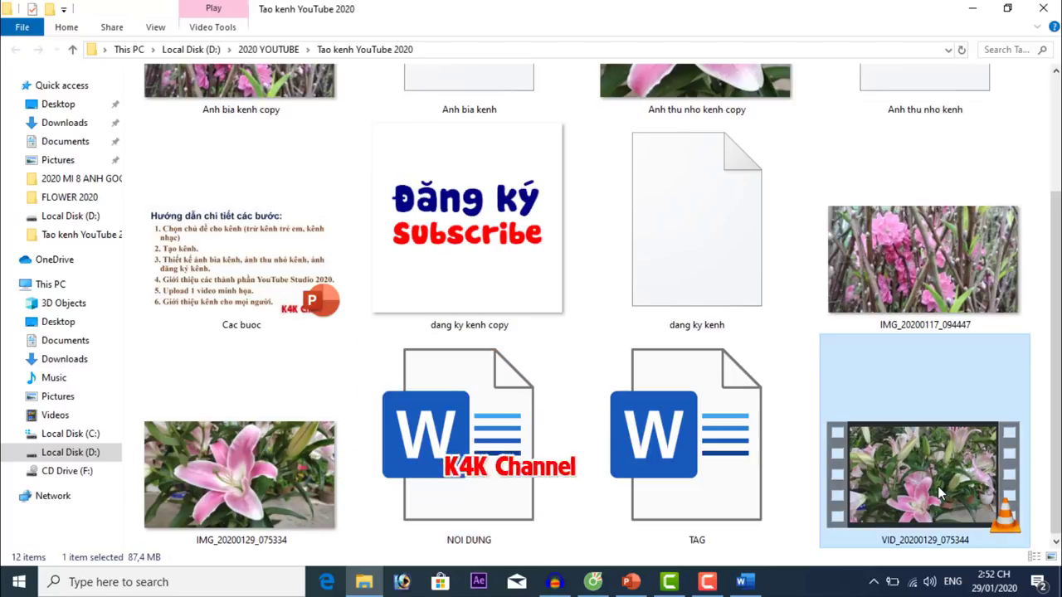
left_click(220, 488)
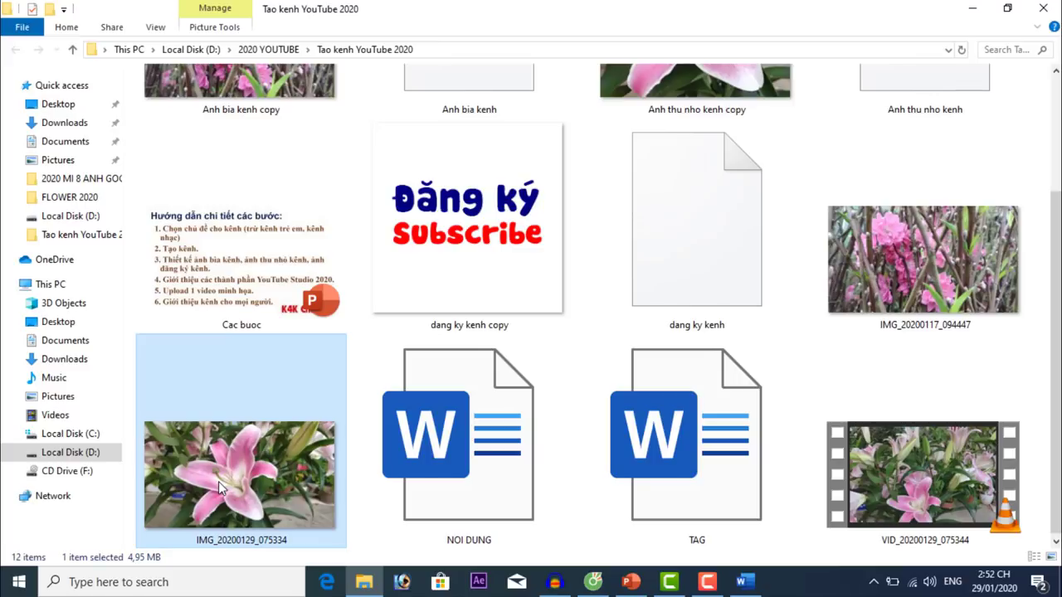
right_click(219, 487)
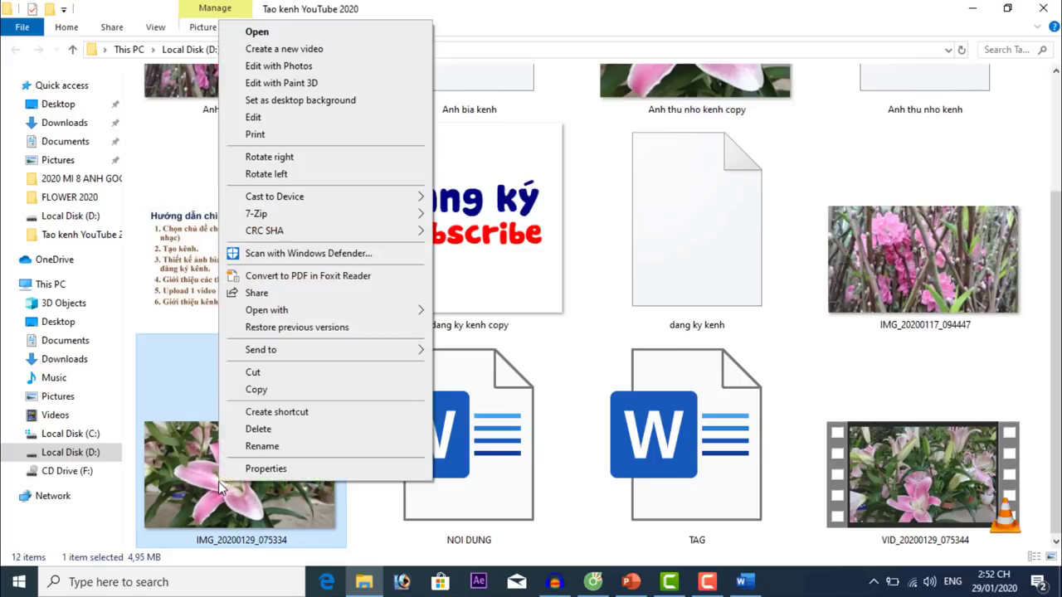
left_click(259, 446)
type("H")
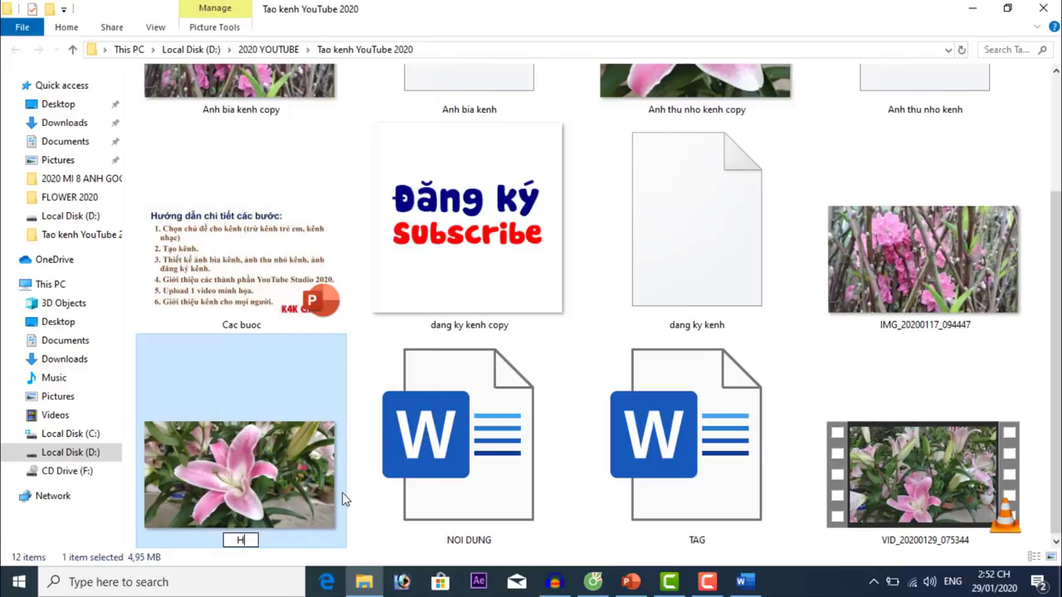
type("oa ly ")
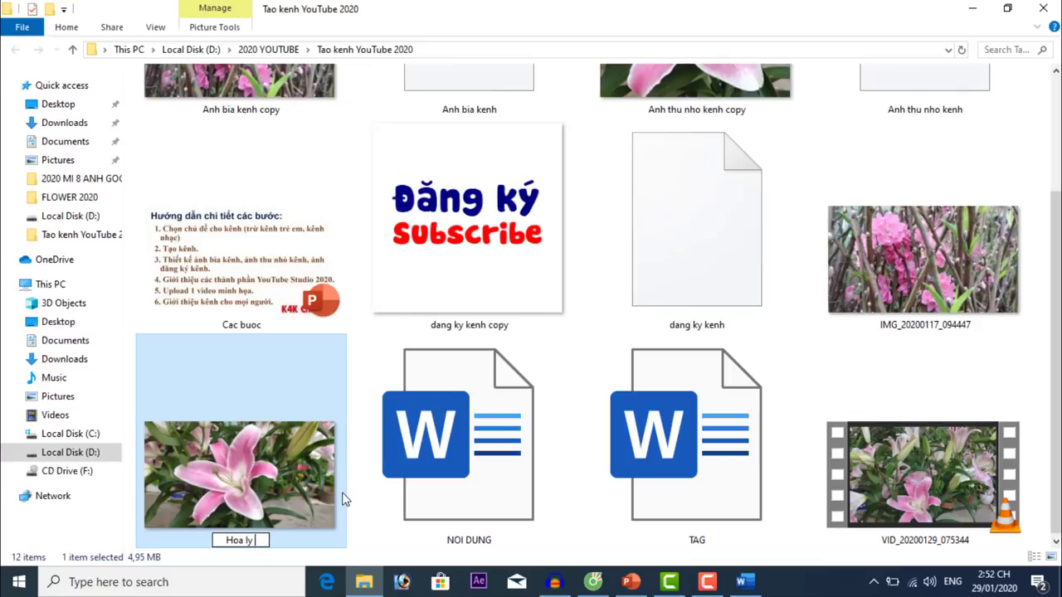
type("moi ve")
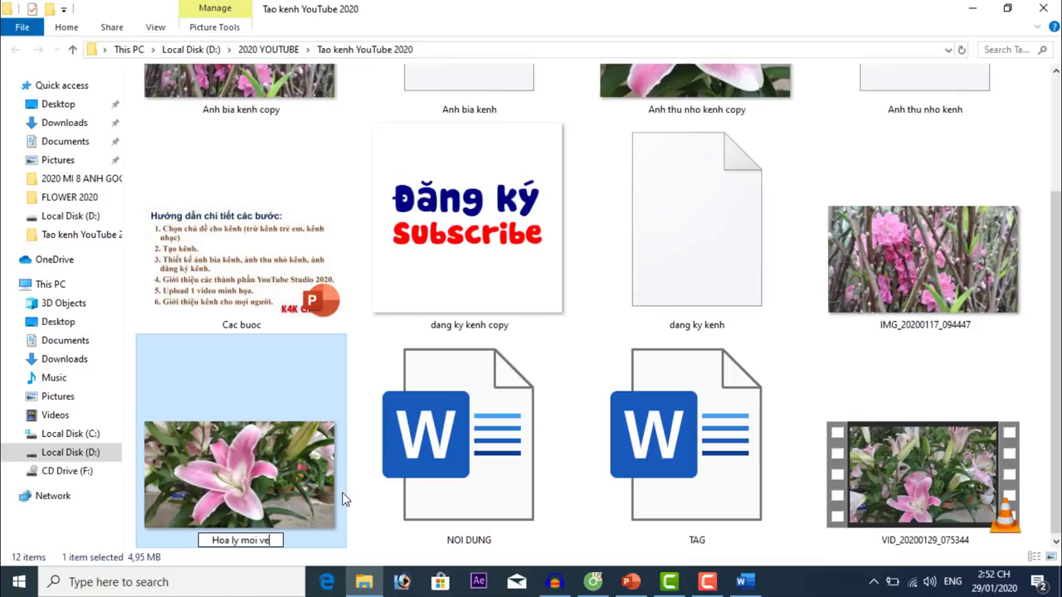
key("Return")
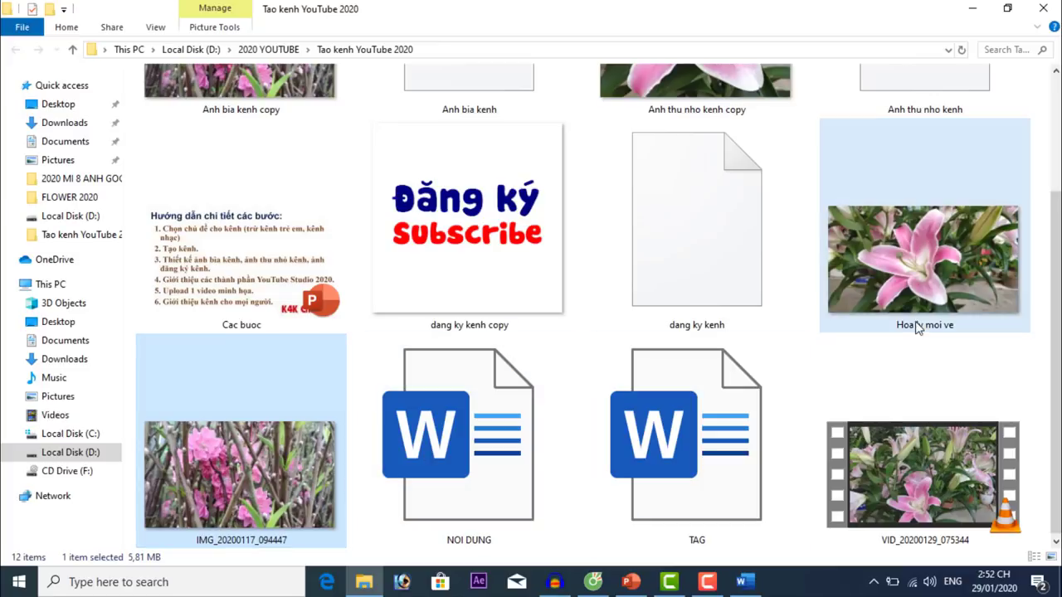
Rename the lily video to 'Hoa ly hang moi ve'.
left_click(970, 276)
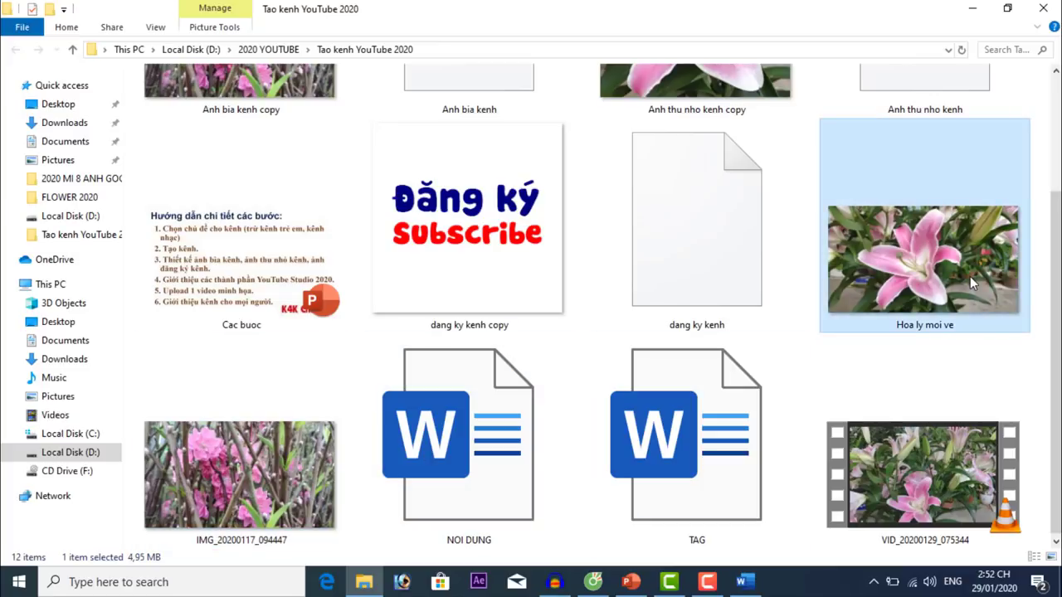
left_click(951, 495)
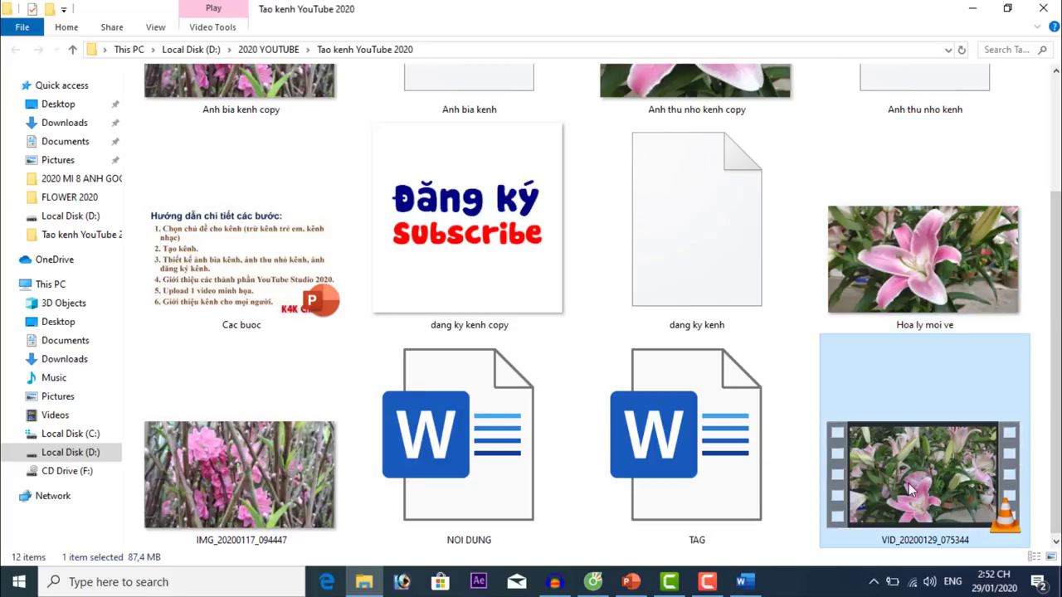
key("F2")
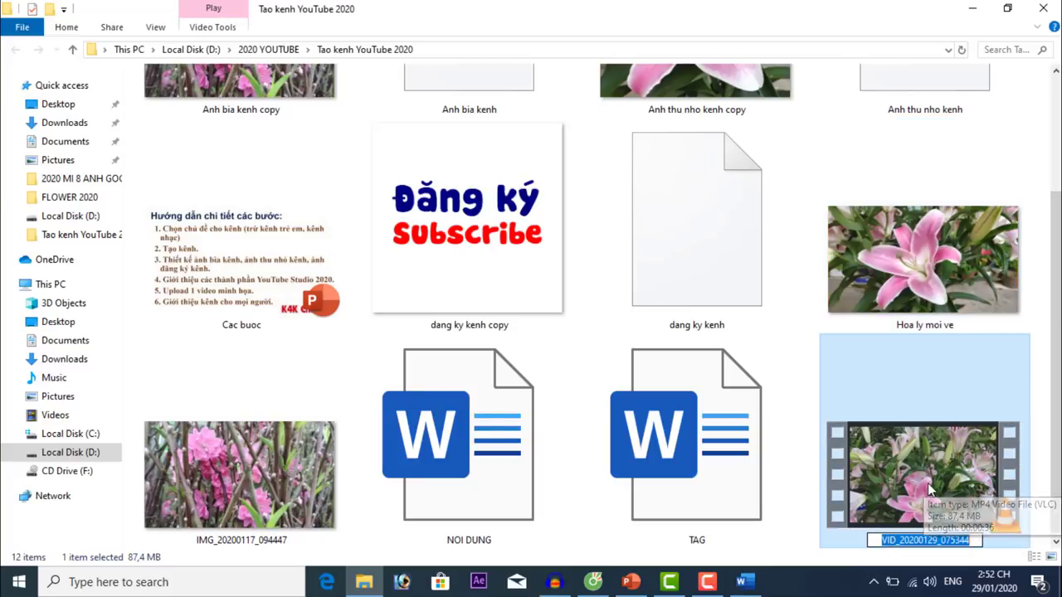
type("Hoa ly")
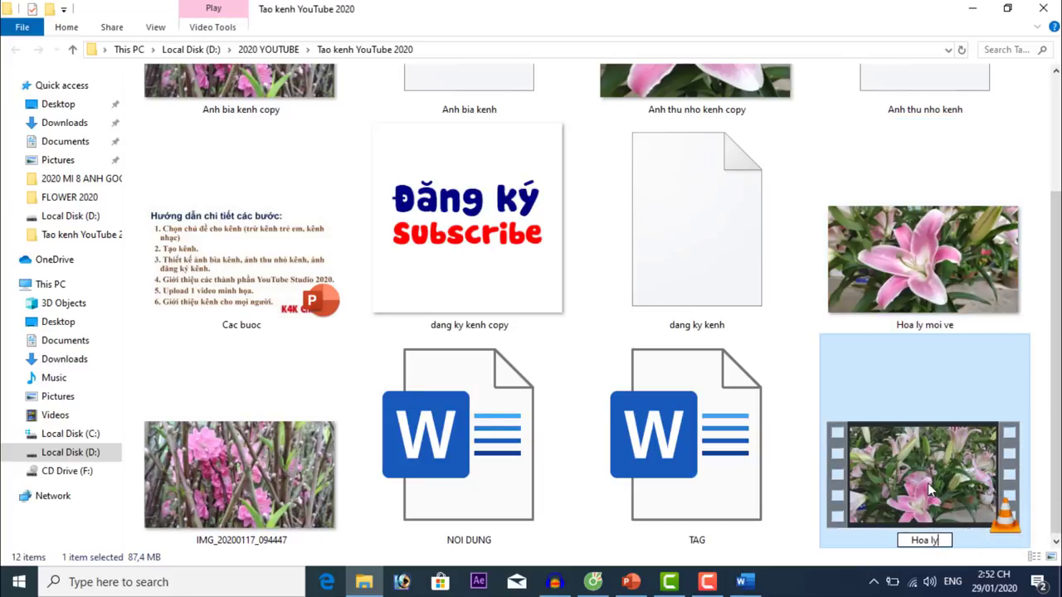
type(" hang moi ve")
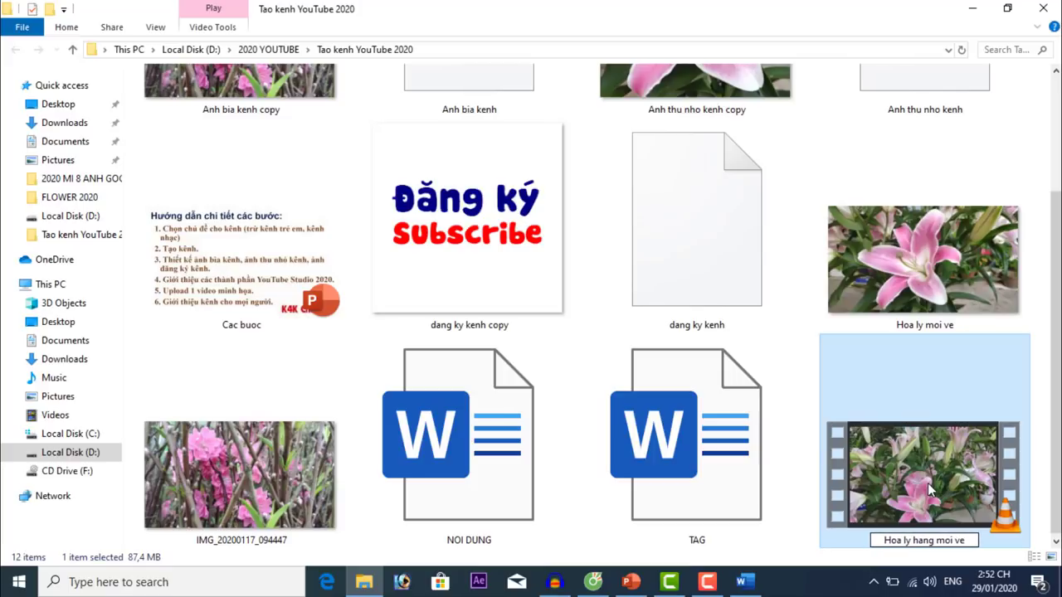
key("Return")
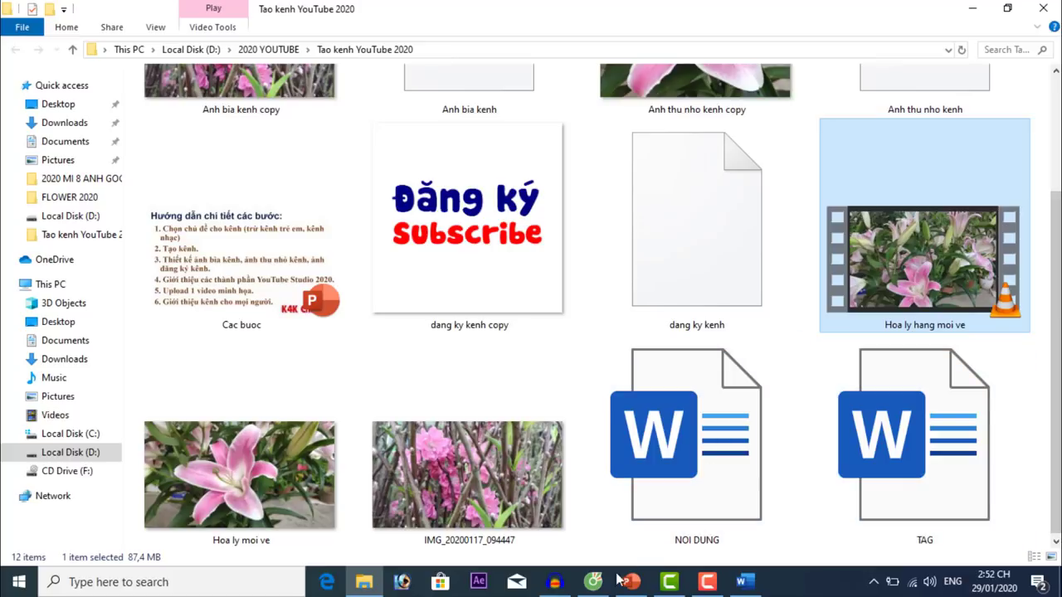
left_click(587, 585)
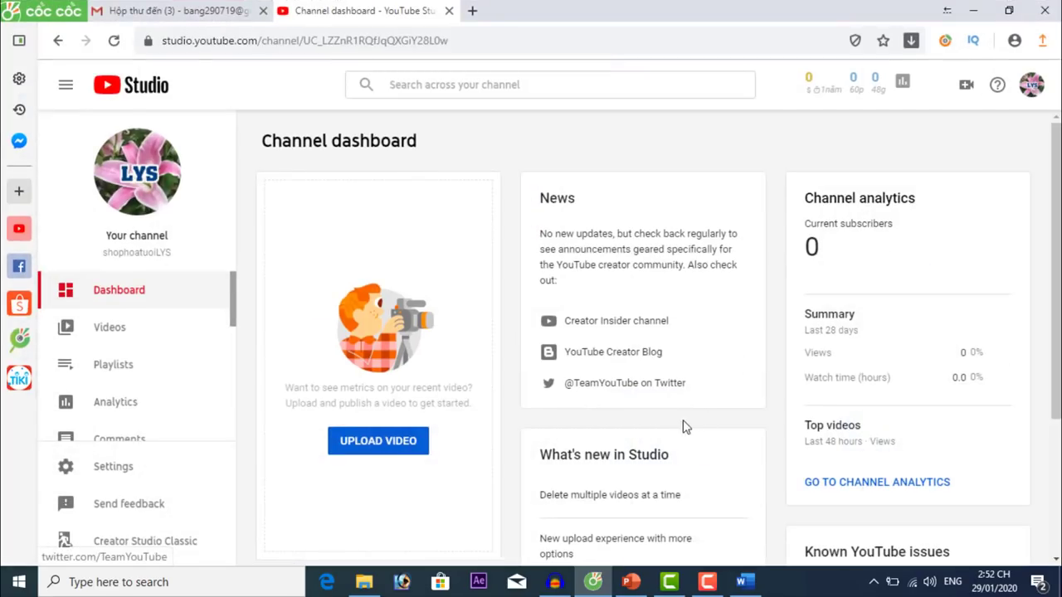
Upload 'Hoa ly hang moi ve.mp4' through Create > Upload video.
left_click(966, 86)
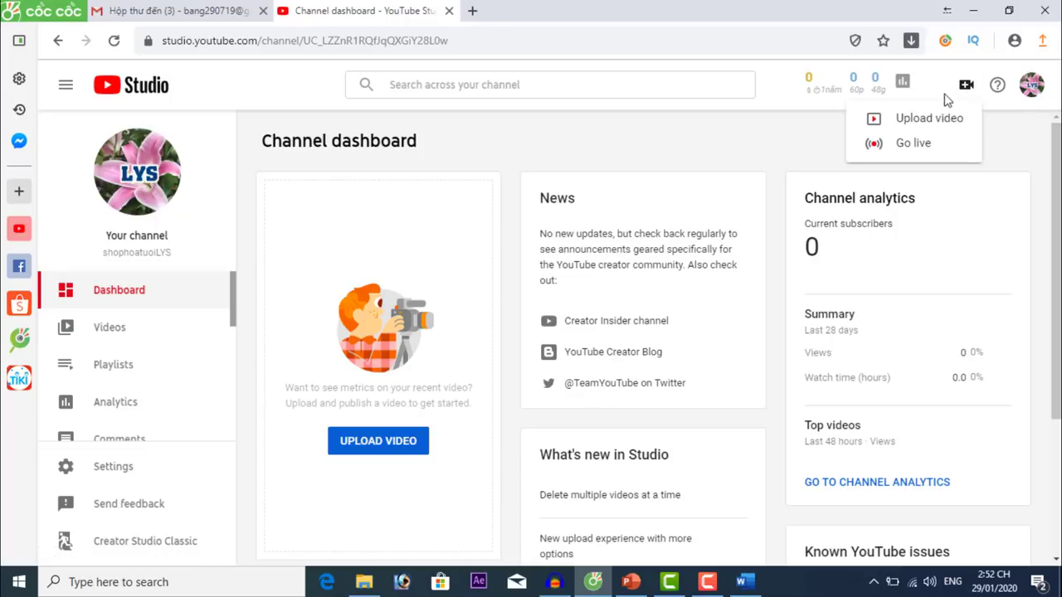
left_click(915, 128)
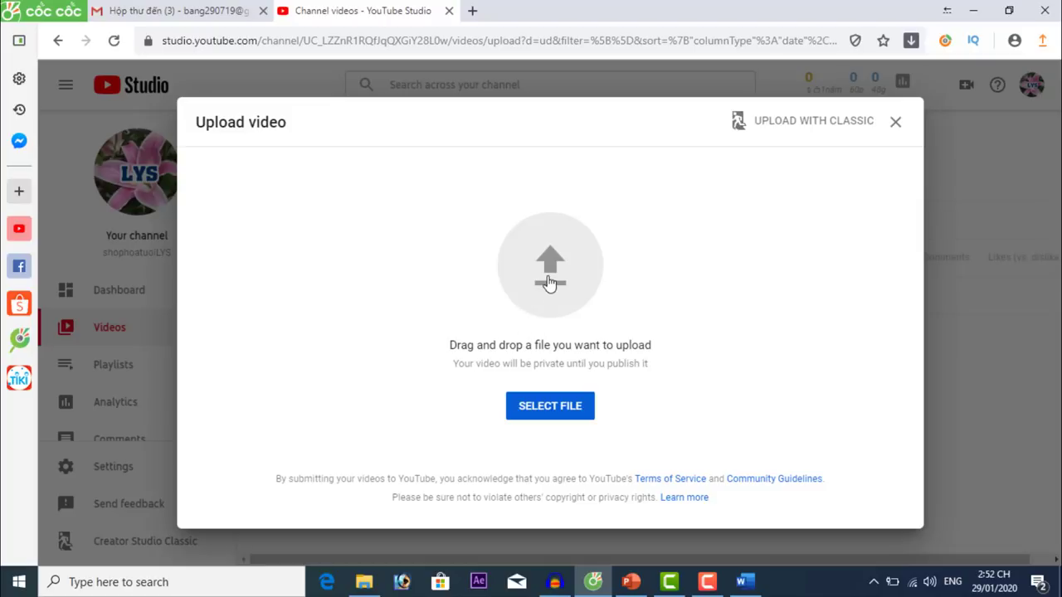
left_click(551, 408)
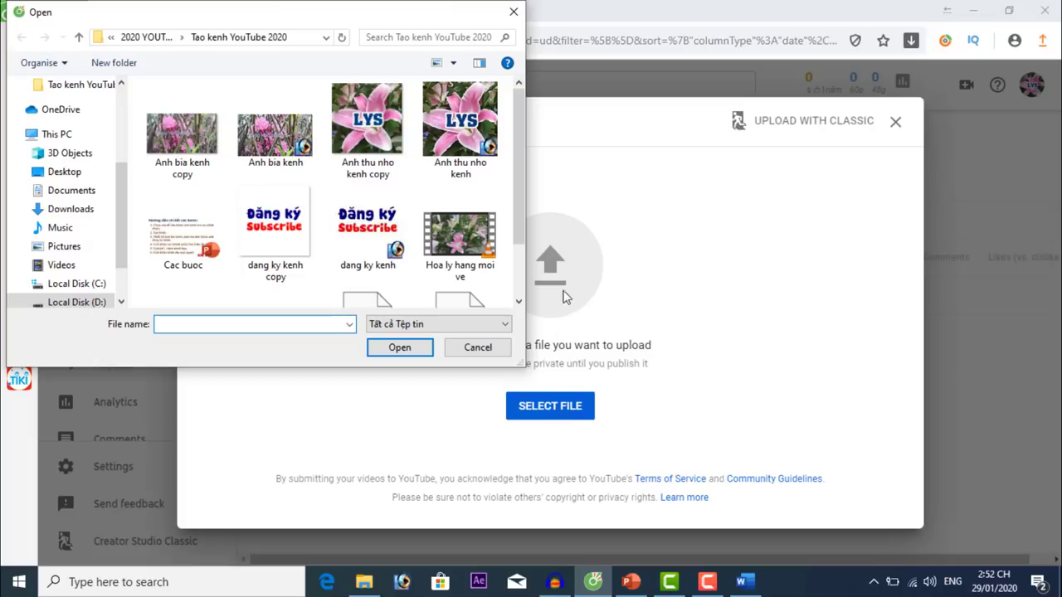
left_click_drag(518, 164, 521, 223)
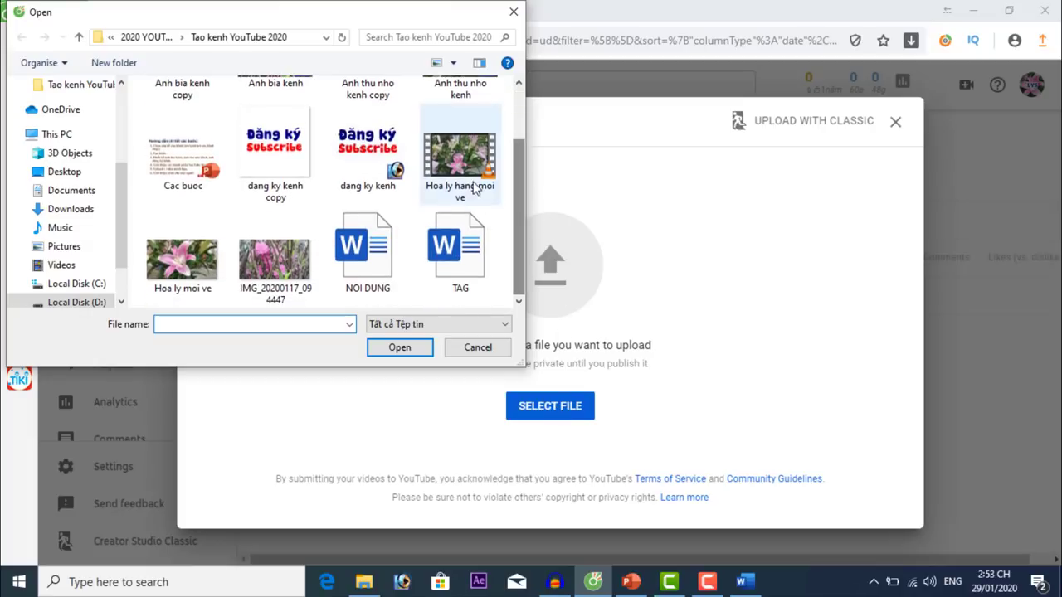
left_click(462, 159)
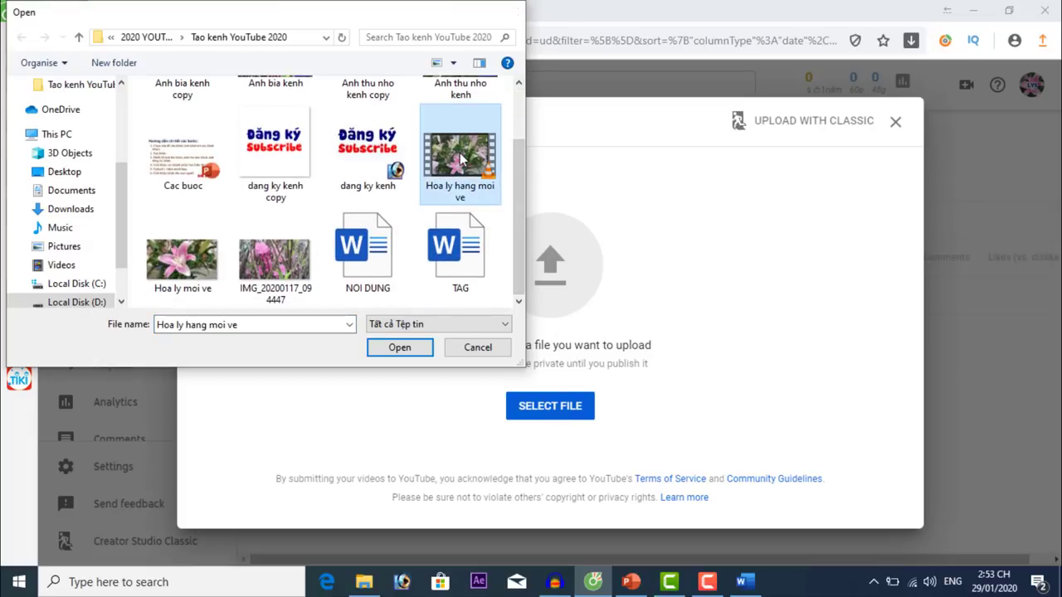
double_click(462, 159)
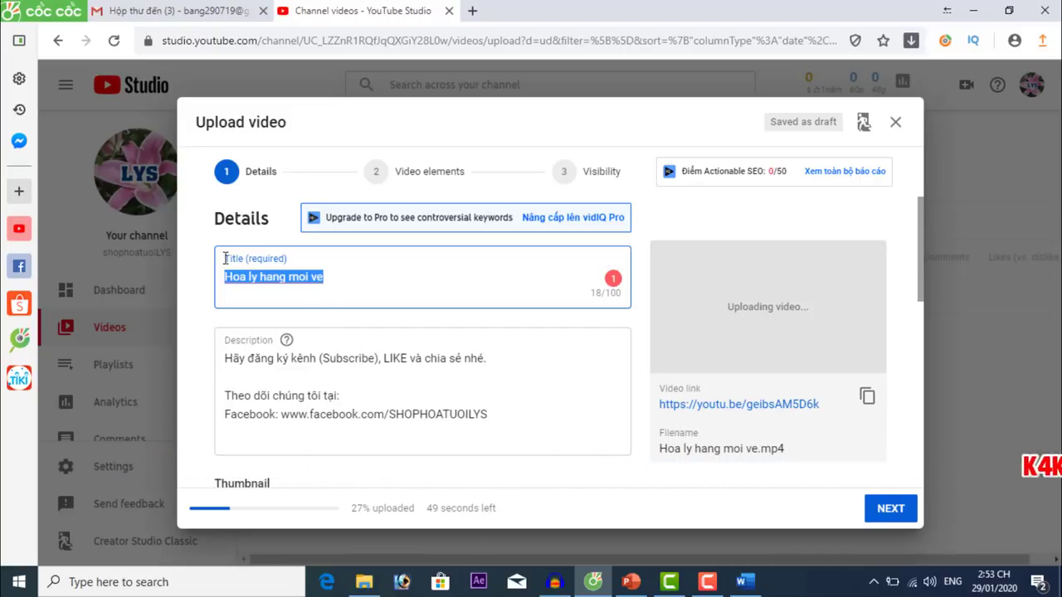
Set the title to 'HOA LY LOẠI 1 MỚI VỀ - HOA LY TẾT 2020' from the Word notes.
left_click(743, 582)
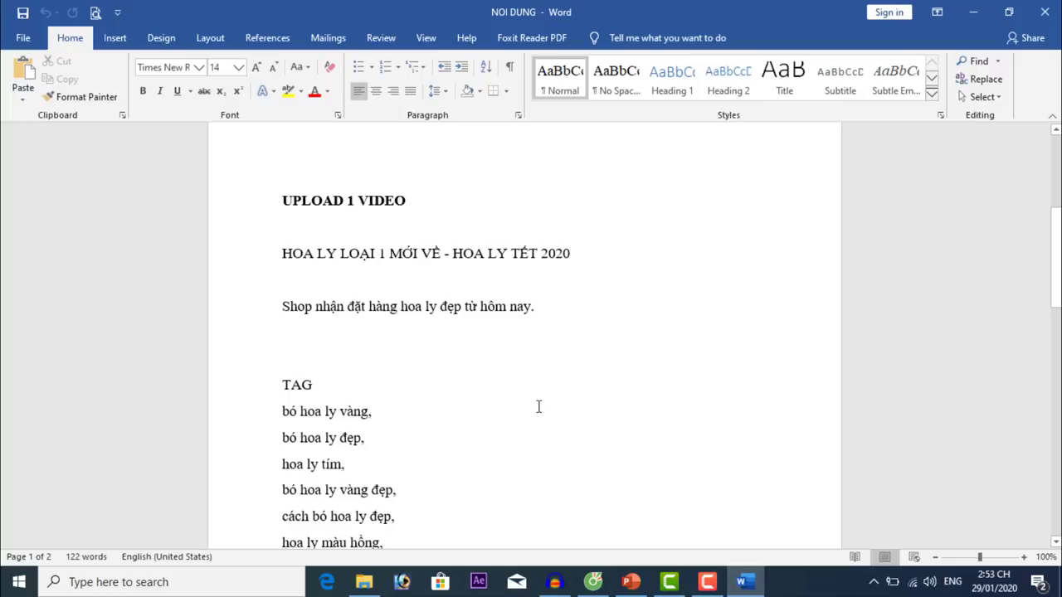
left_click_drag(283, 253, 568, 253)
key("ctrl+c")
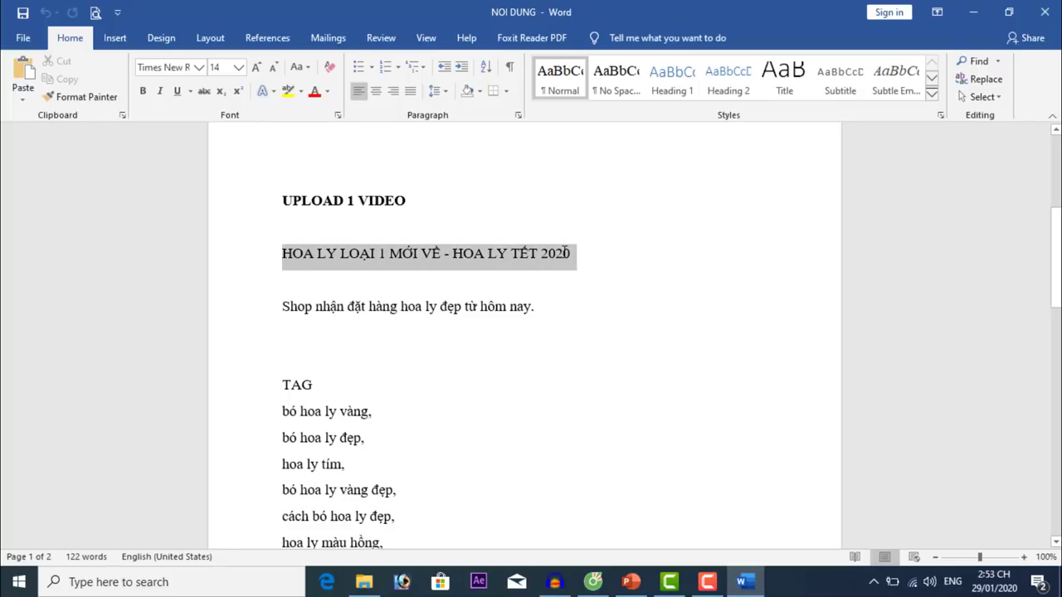
left_click(593, 582)
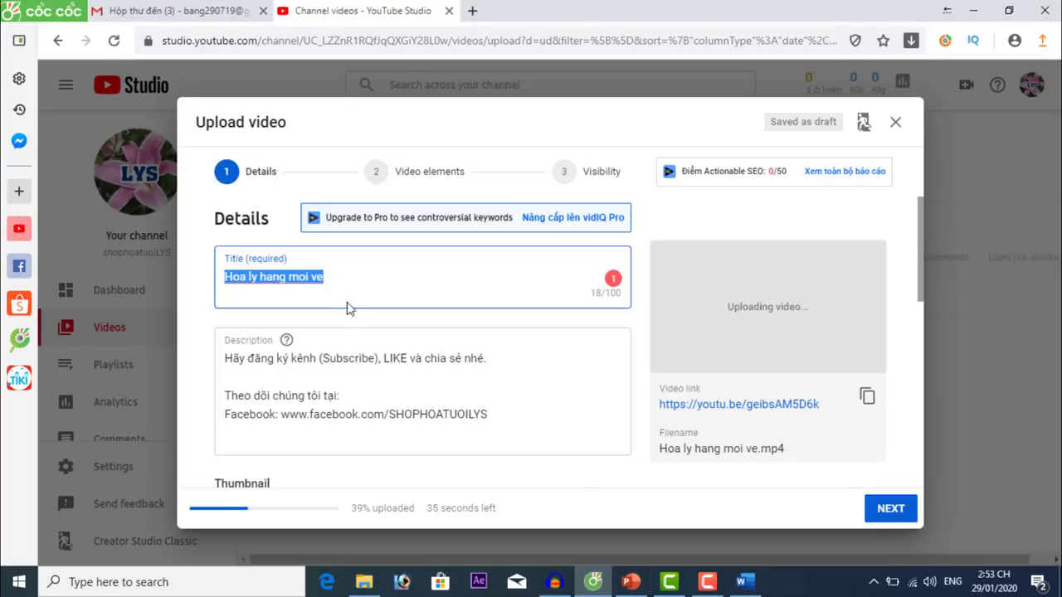
key("ctrl+v")
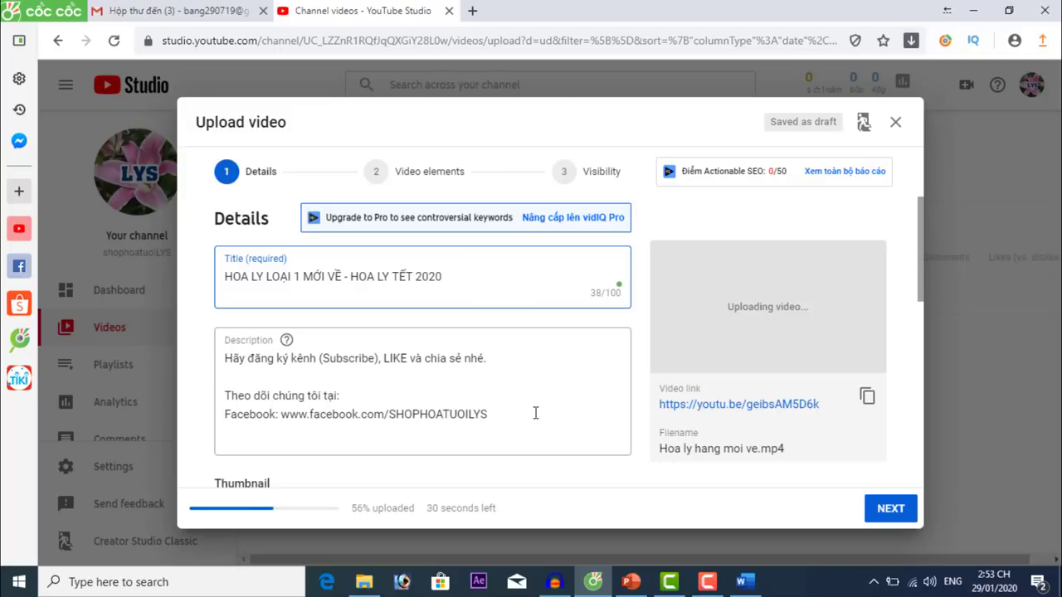
Insert the shop ordering sentence from the notes at the top of the description.
left_click(228, 358)
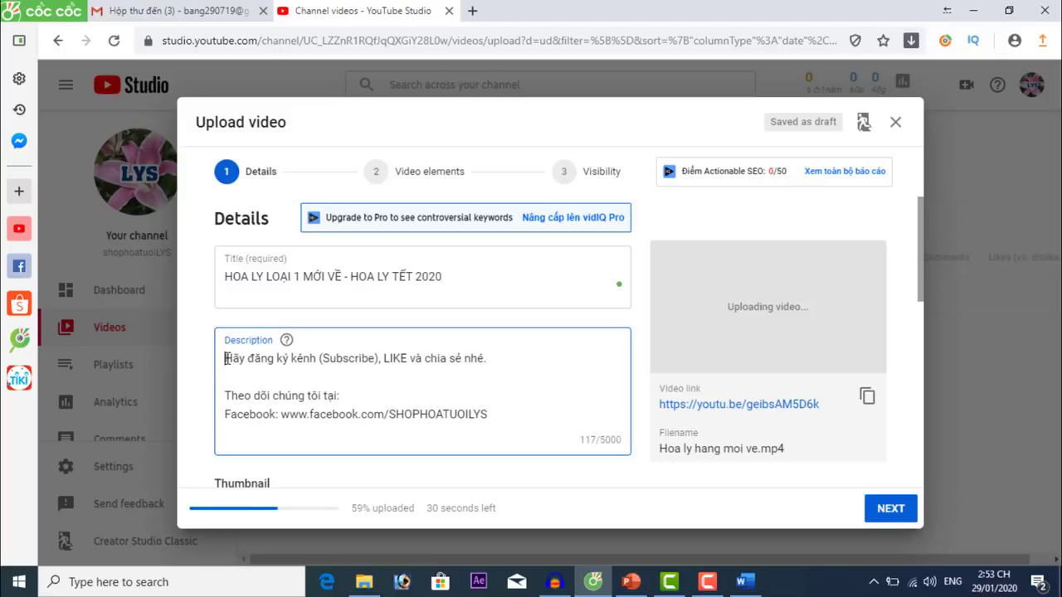
left_click_drag(228, 358, 494, 411)
left_click(524, 398)
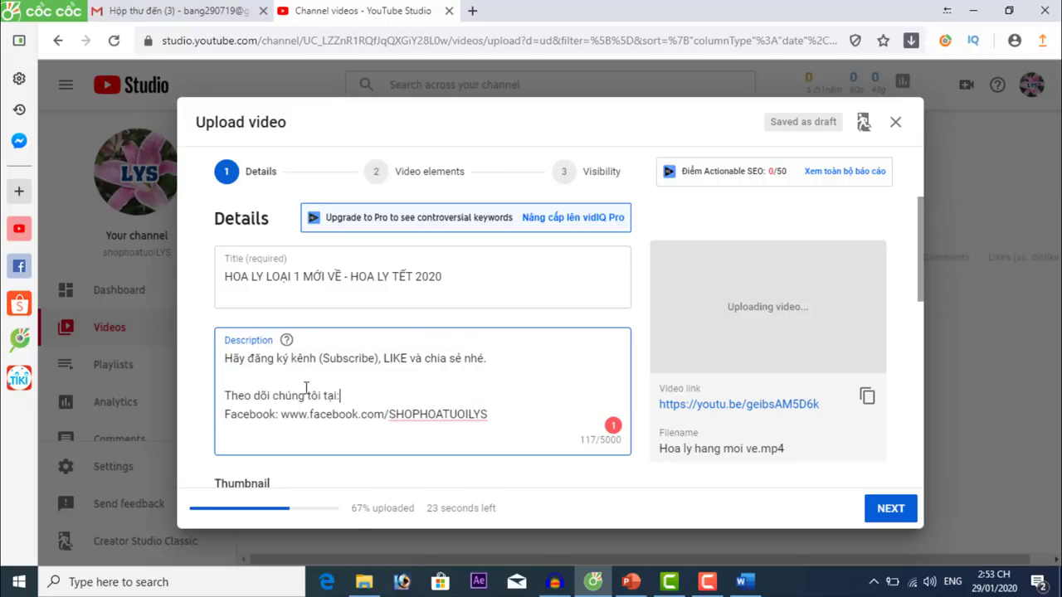
left_click(227, 358)
key("Return")
key("Return")
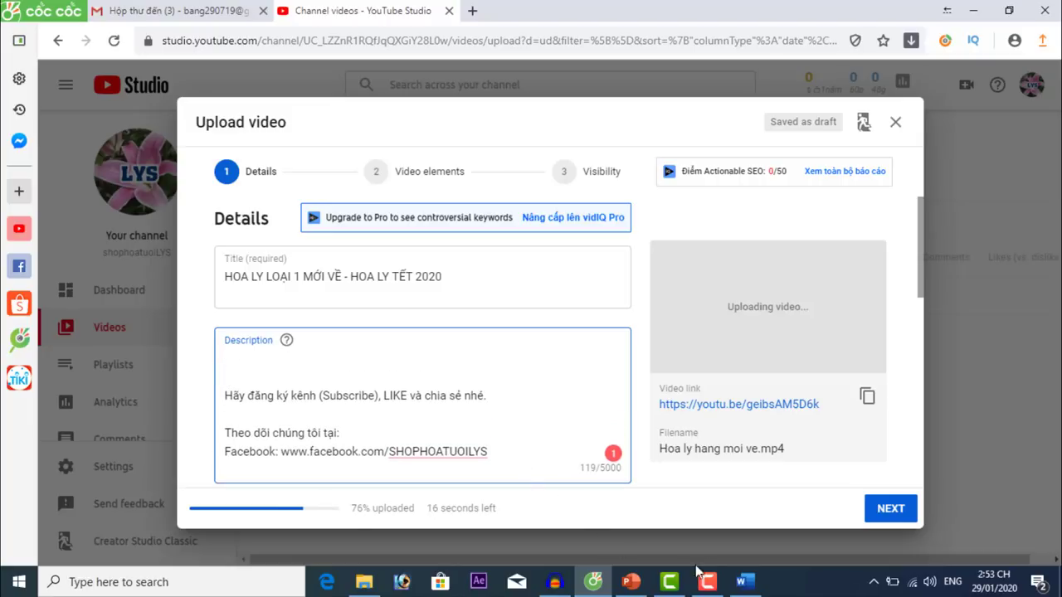
left_click(744, 582)
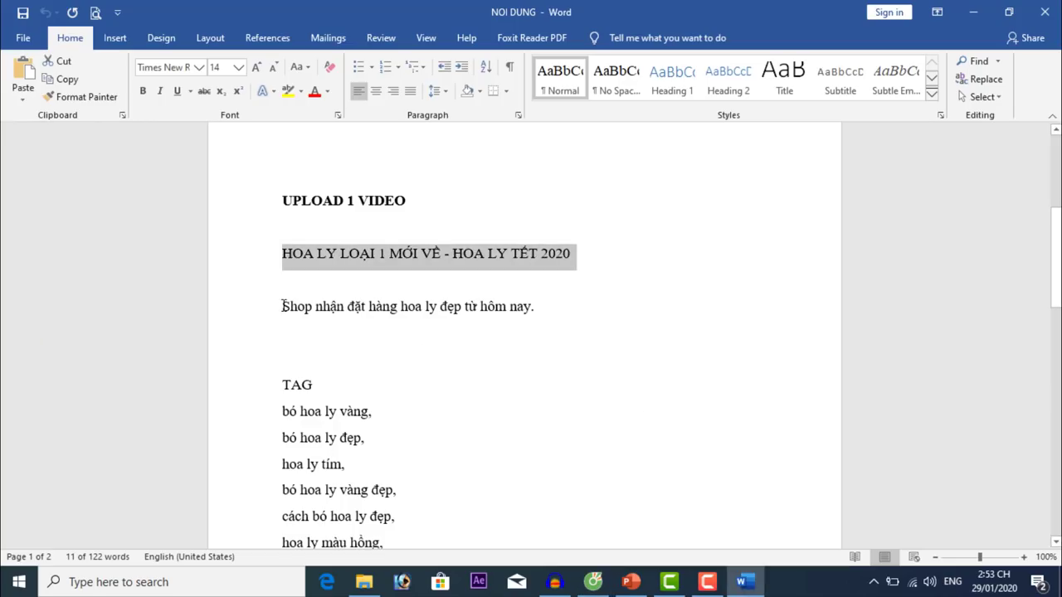
left_click_drag(283, 306, 545, 311)
key("ctrl+c")
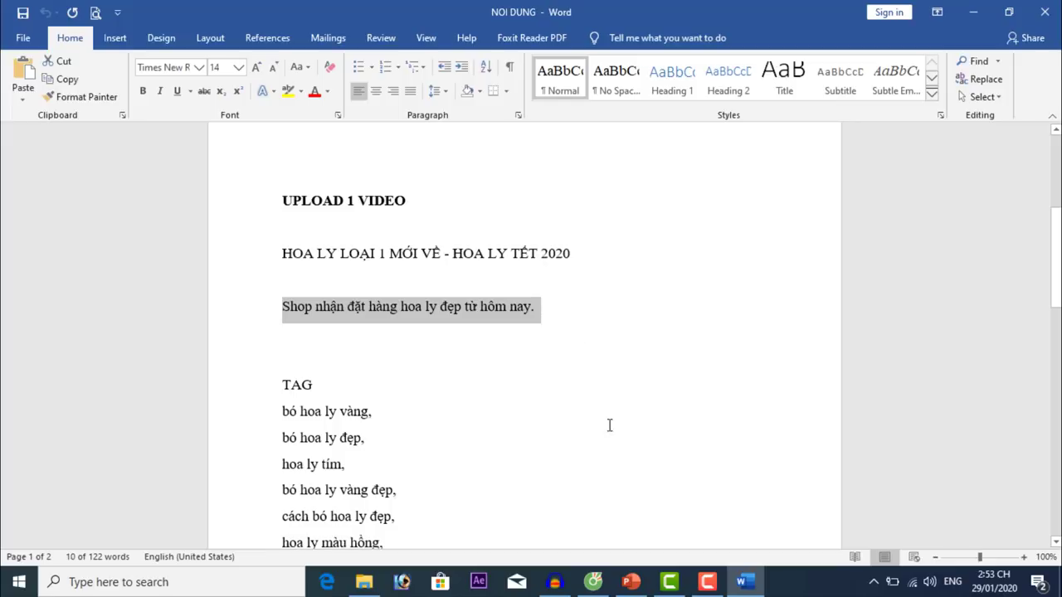
left_click(593, 582)
key("ctrl+v")
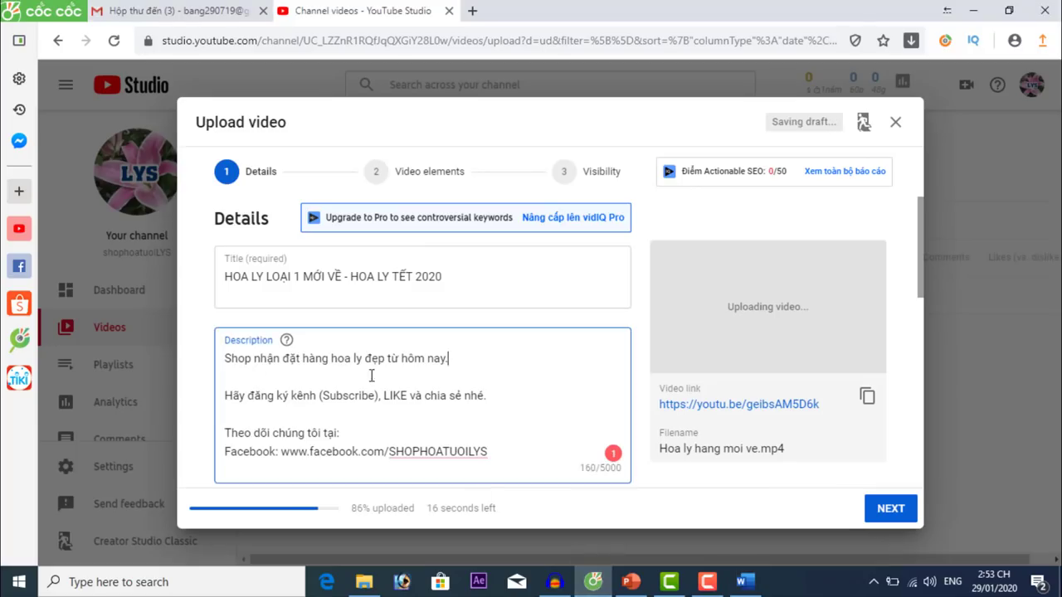
scroll(549, 386, "down", 3)
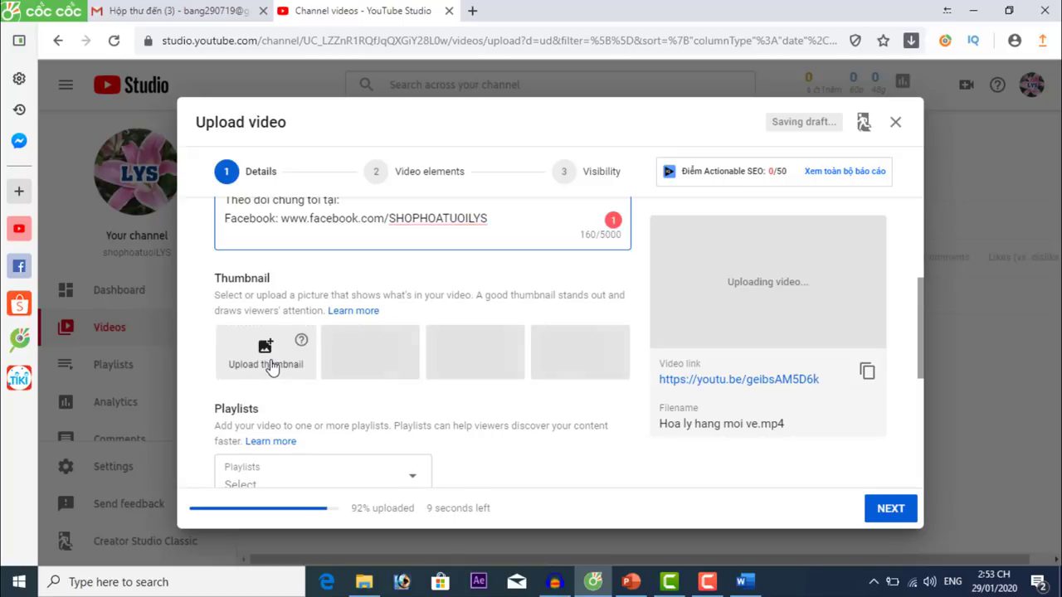
Try uploading the 'Hoa ly moi ve' image as the custom thumbnail; it's rejected as over 2MB.
left_click(271, 366)
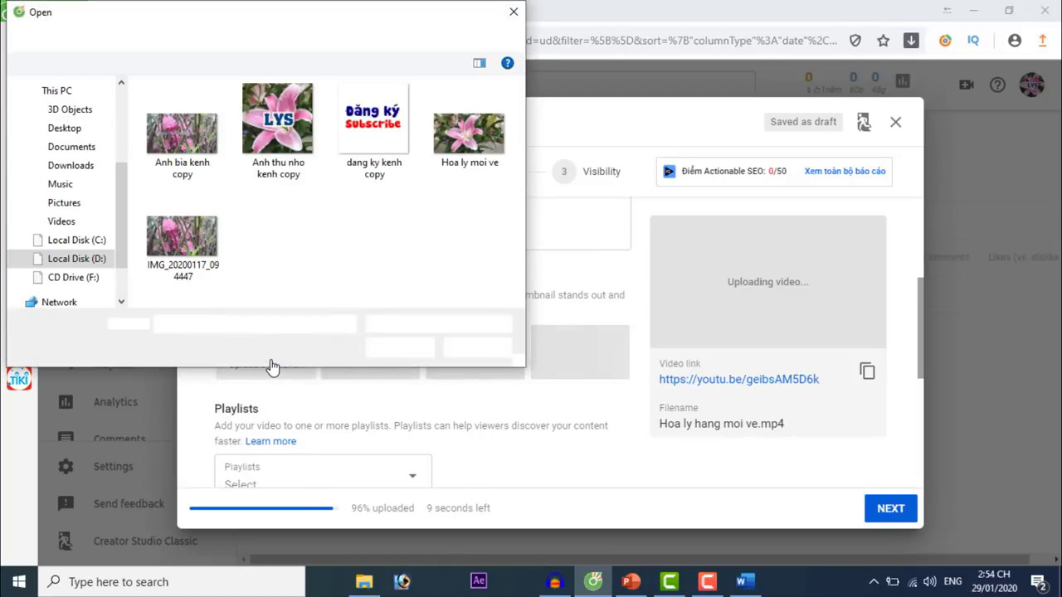
double_click(479, 143)
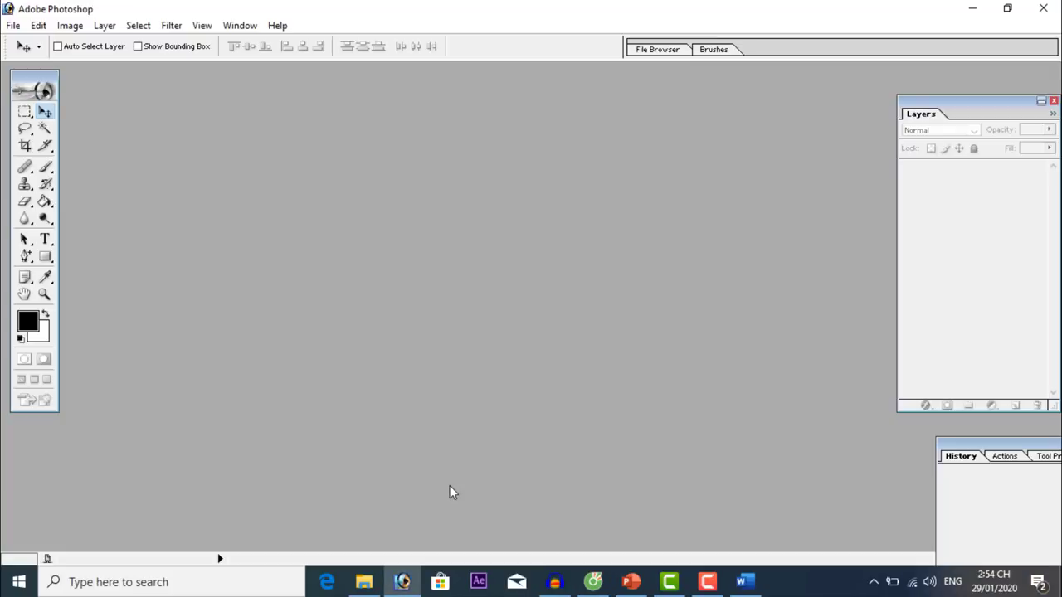
Create a new white-background 1920 x 1080 HDTV 1080i document in Photoshop.
left_click(13, 25)
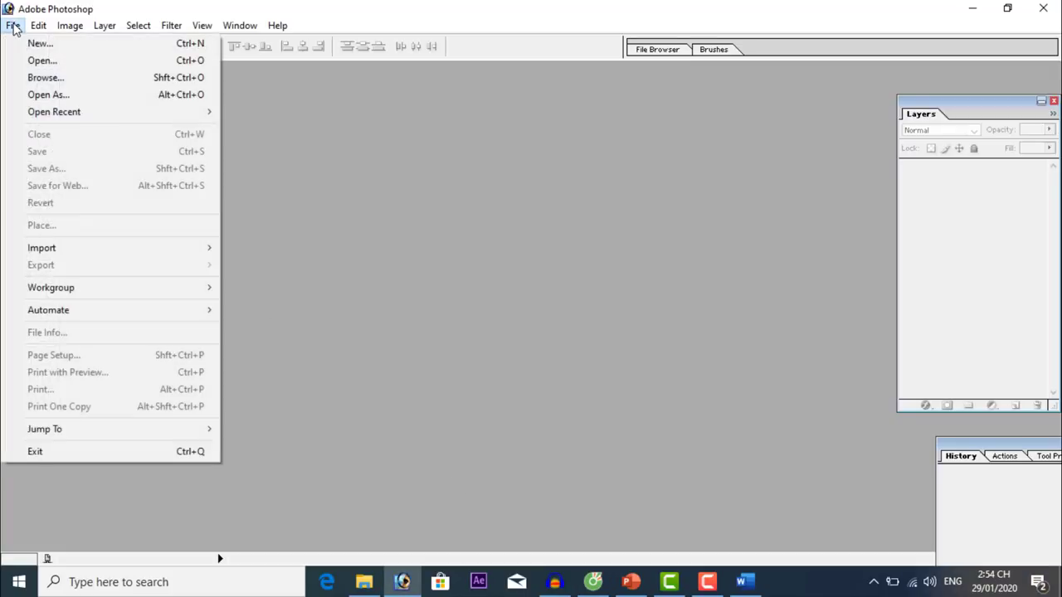
left_click(40, 46)
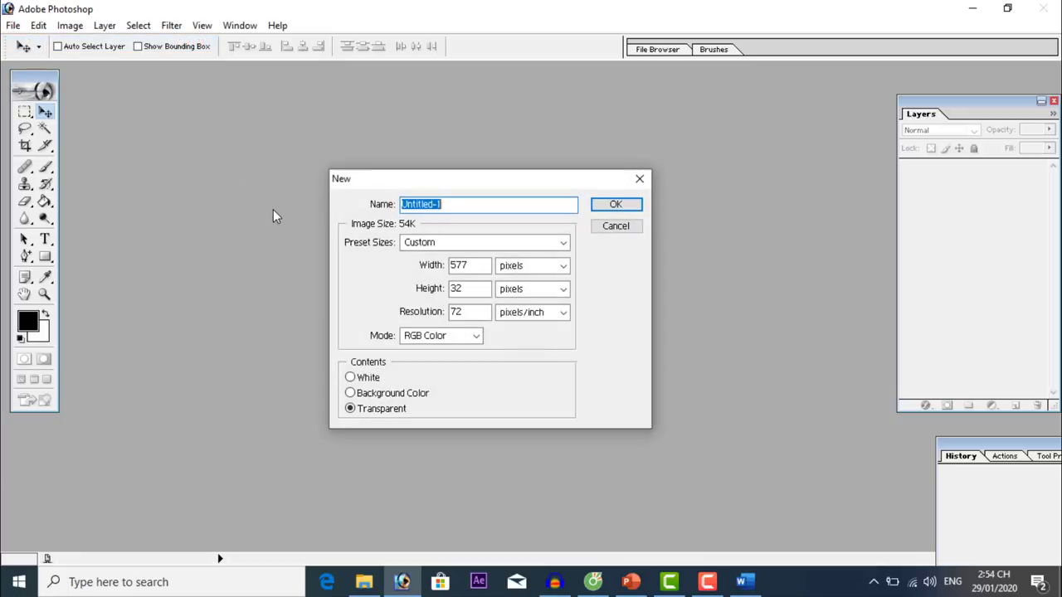
left_click(454, 242)
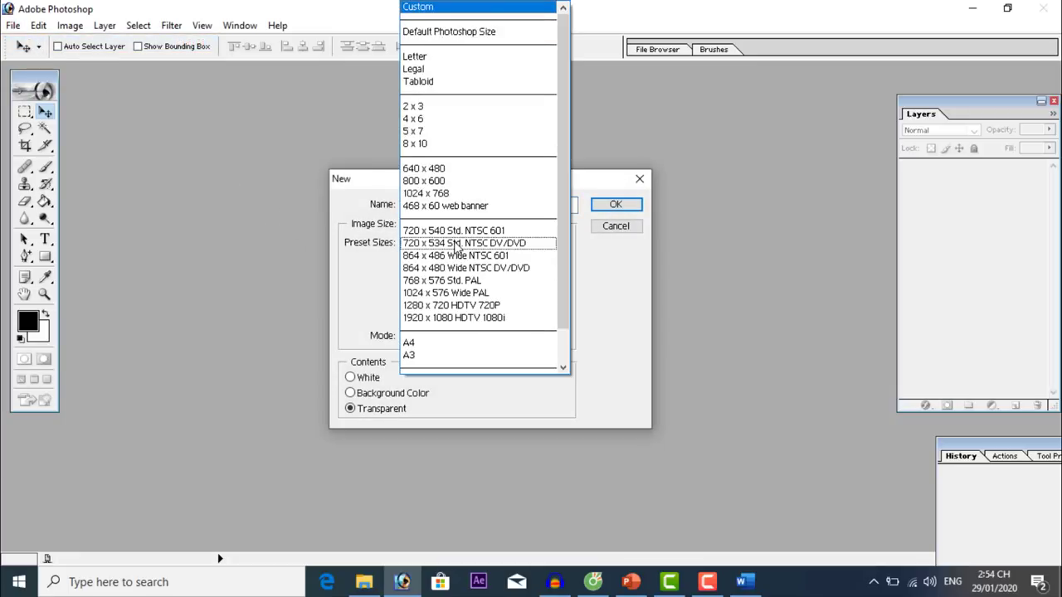
left_click(446, 320)
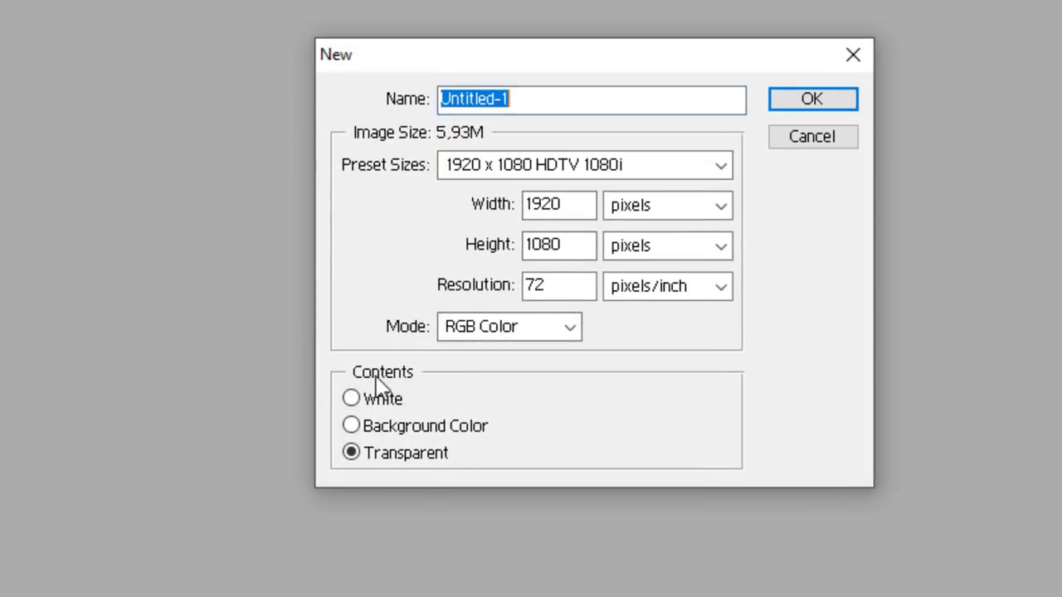
left_click(352, 401)
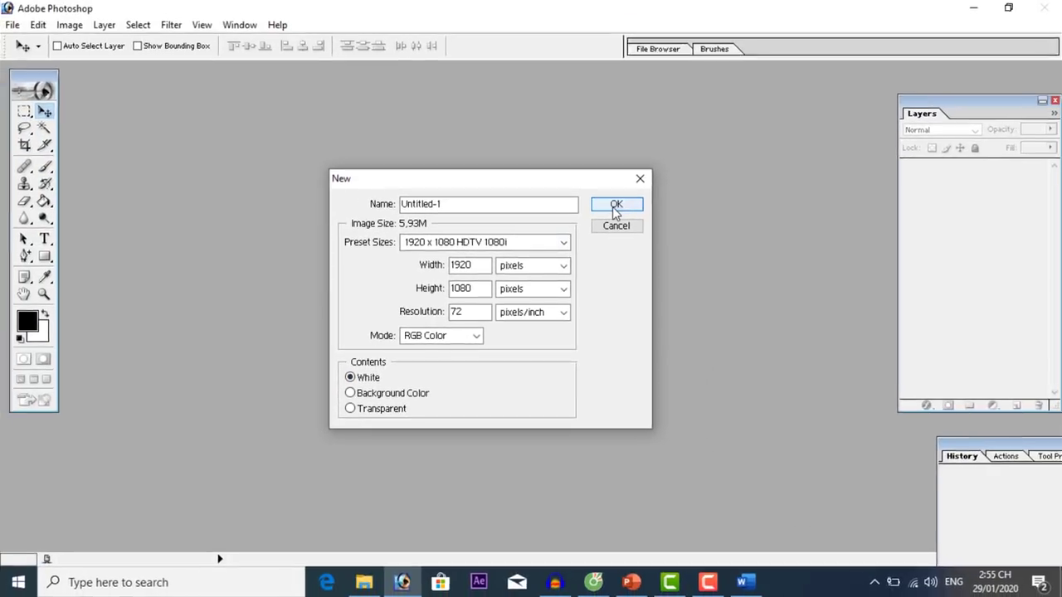
left_click(811, 99)
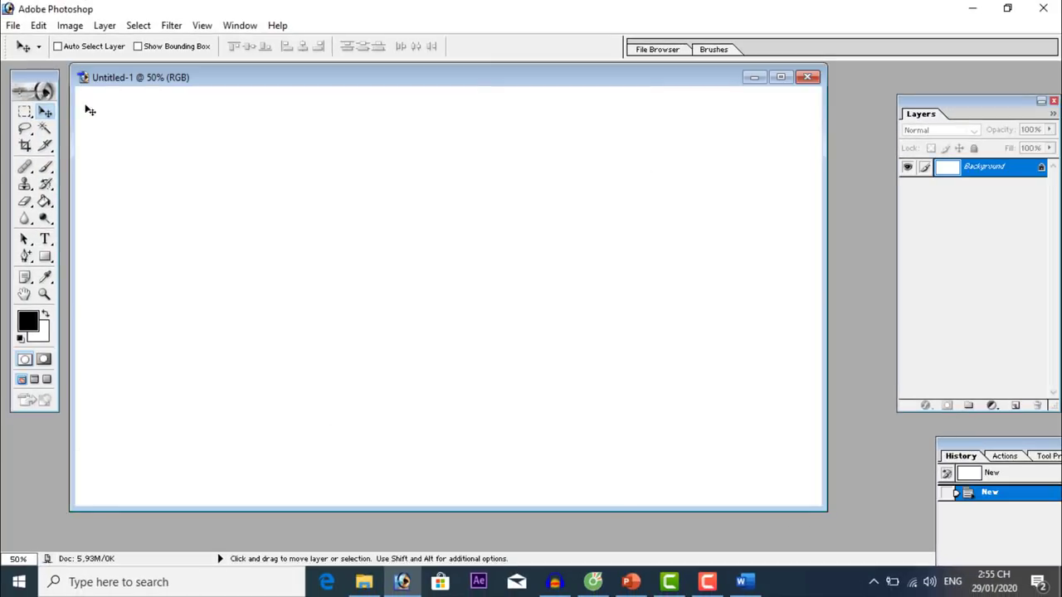
Open the 'Hoa ly moi ve' photo in Photoshop.
left_click(13, 26)
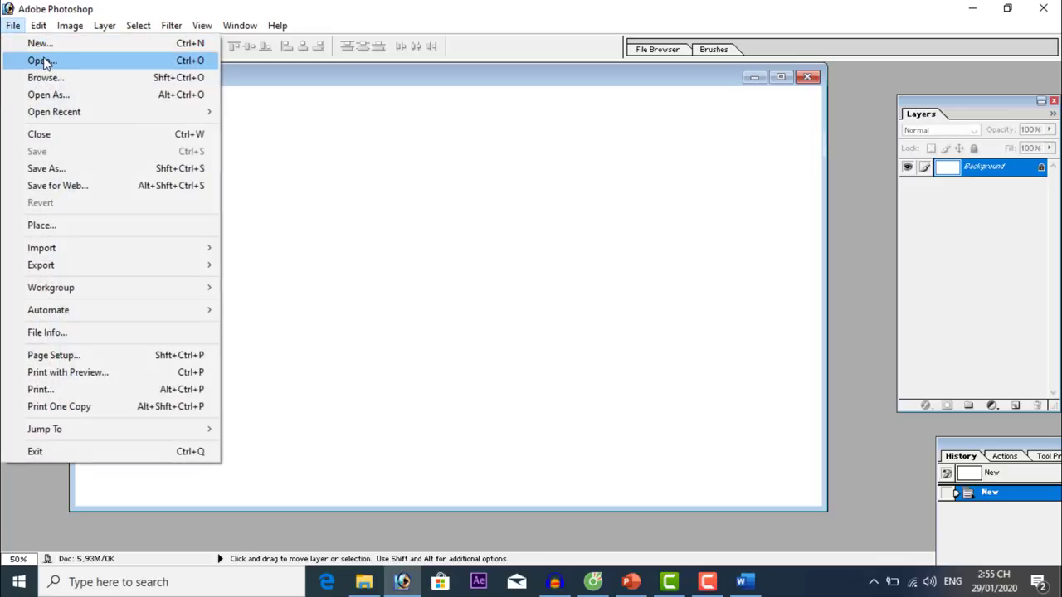
left_click(42, 62)
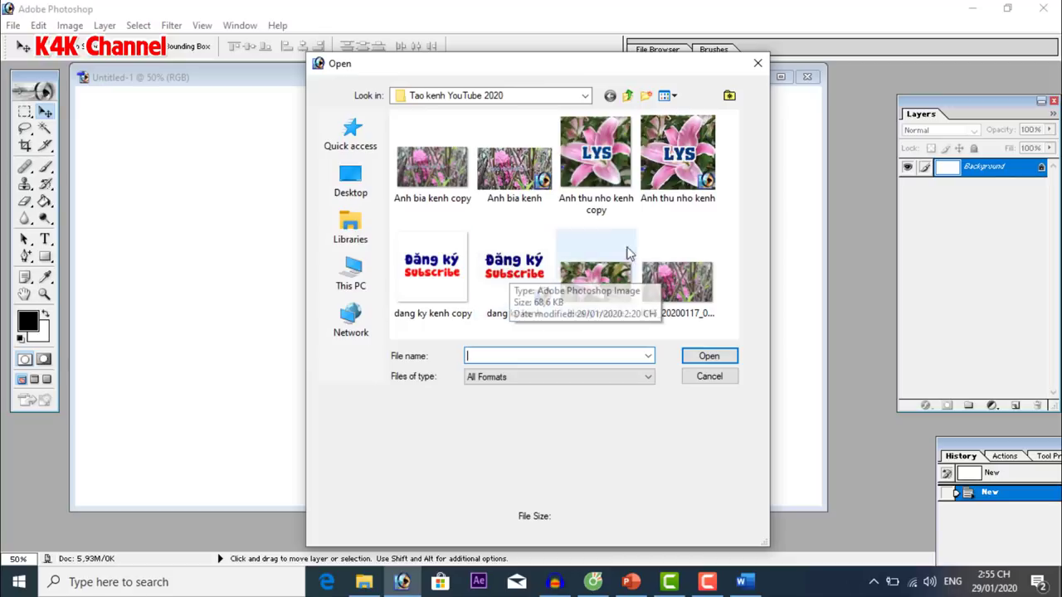
double_click(596, 282)
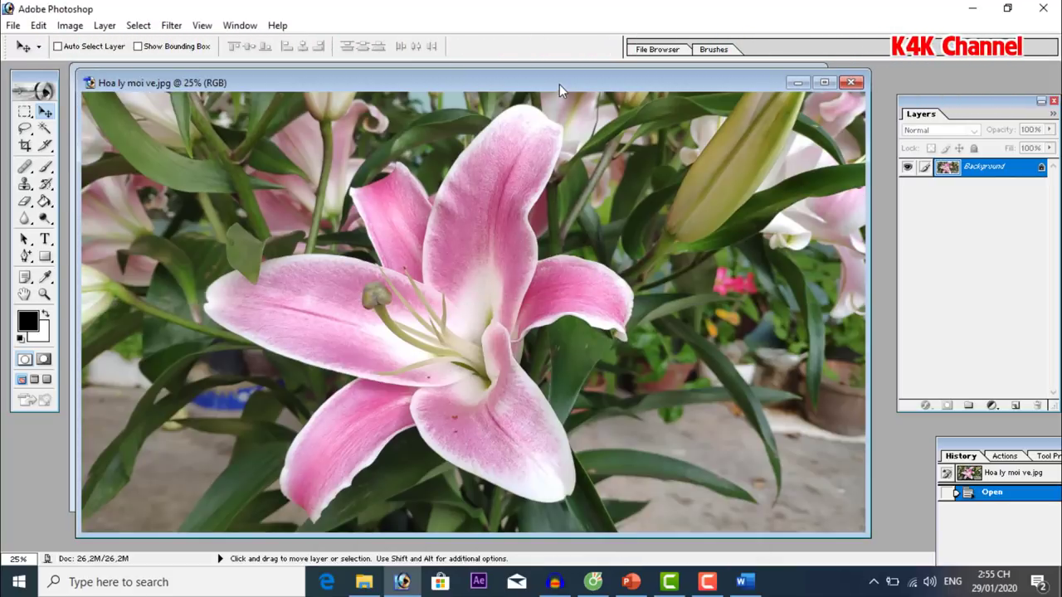
Drag the lily photo into the Untitled-1 canvas as a new layer and position it.
left_click_drag(559, 84, 594, 291)
left_click_drag(565, 187, 564, 189)
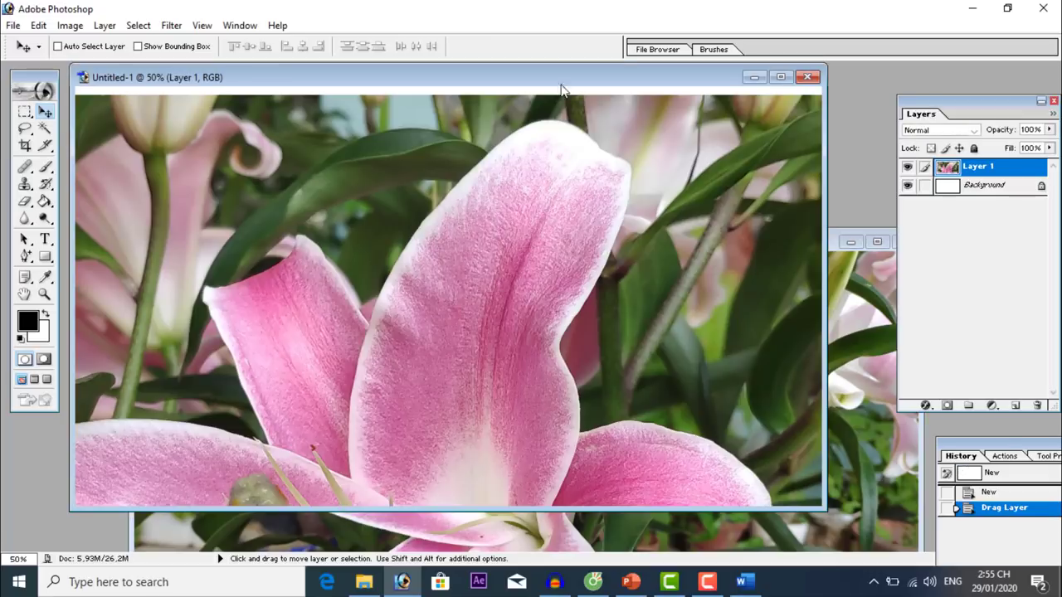
double_click(561, 77)
left_click_drag(607, 367, 603, 285)
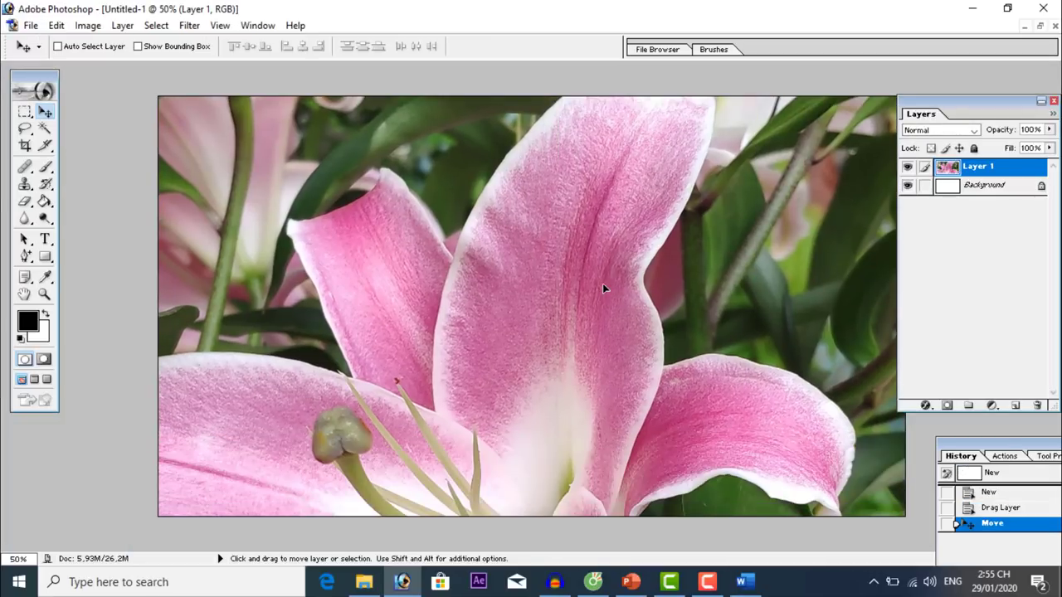
key("ctrl+minus")
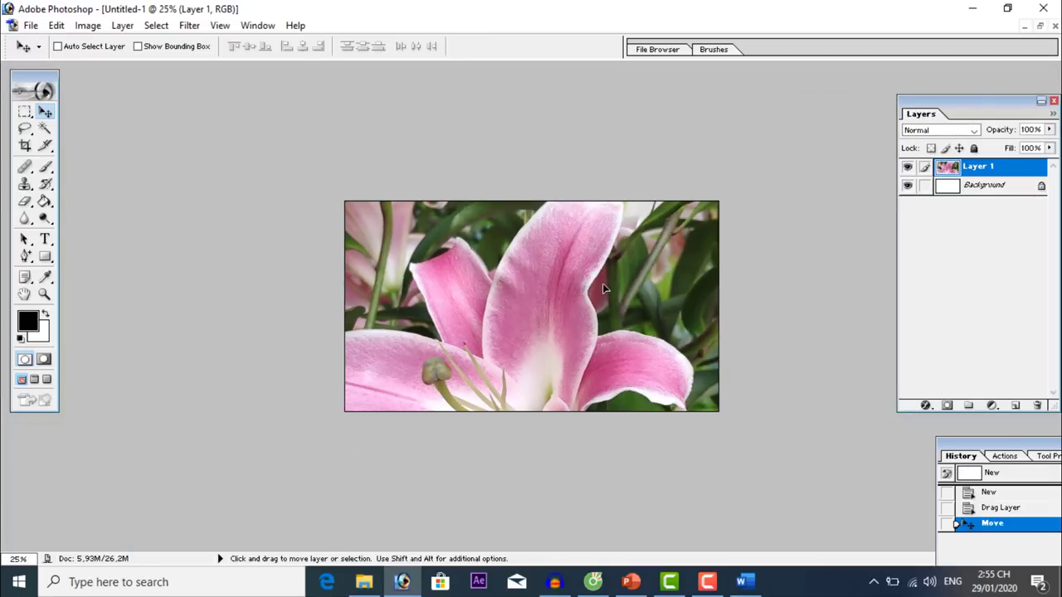
Free Transform the lily layer to about 48% so it fills the whole canvas.
key("ctrl+t")
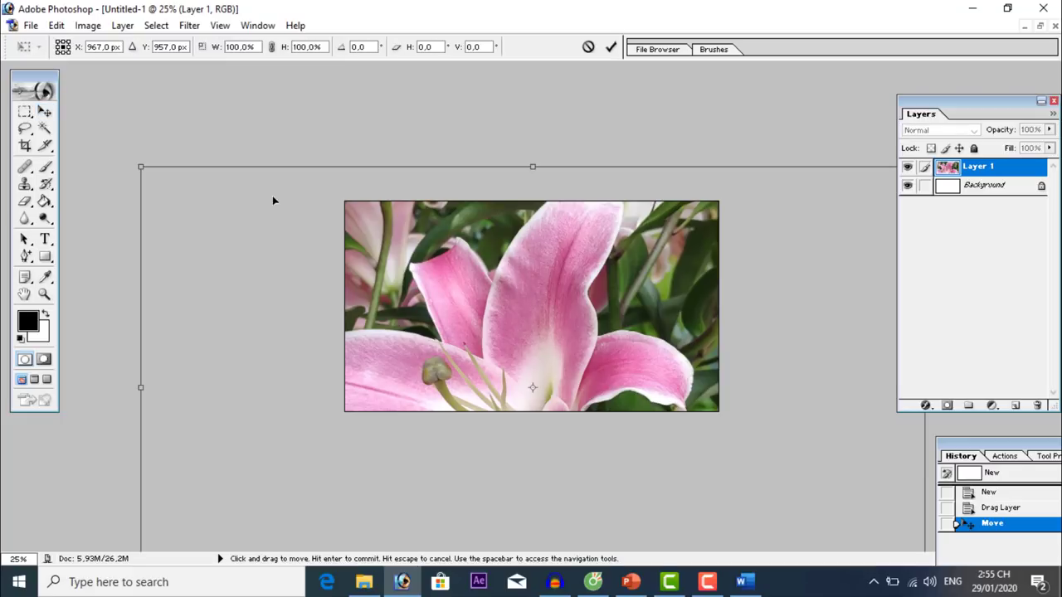
left_click_drag(139, 166, 345, 208)
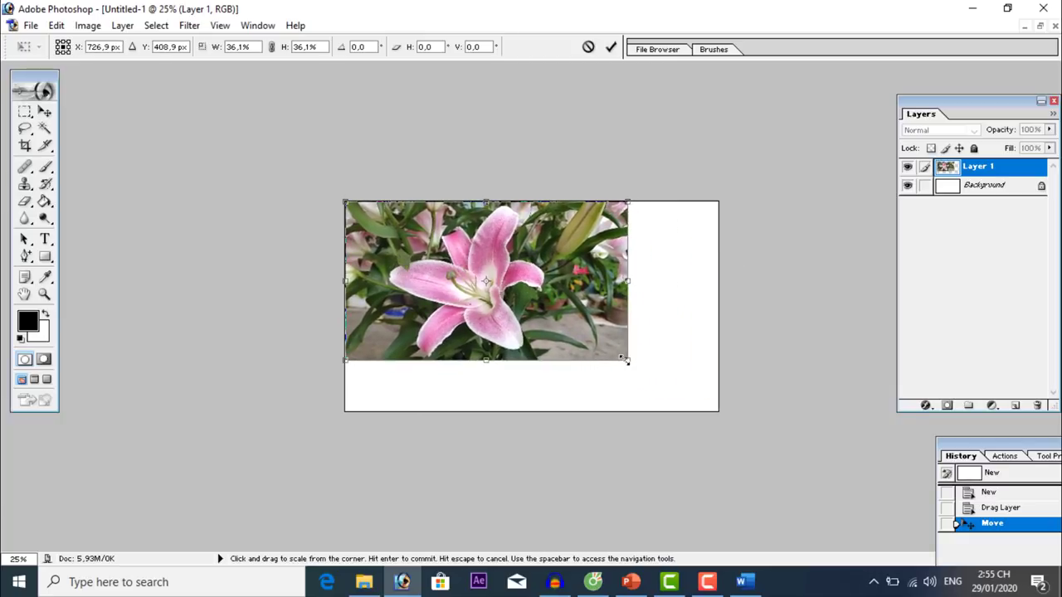
left_click_drag(627, 361, 722, 410)
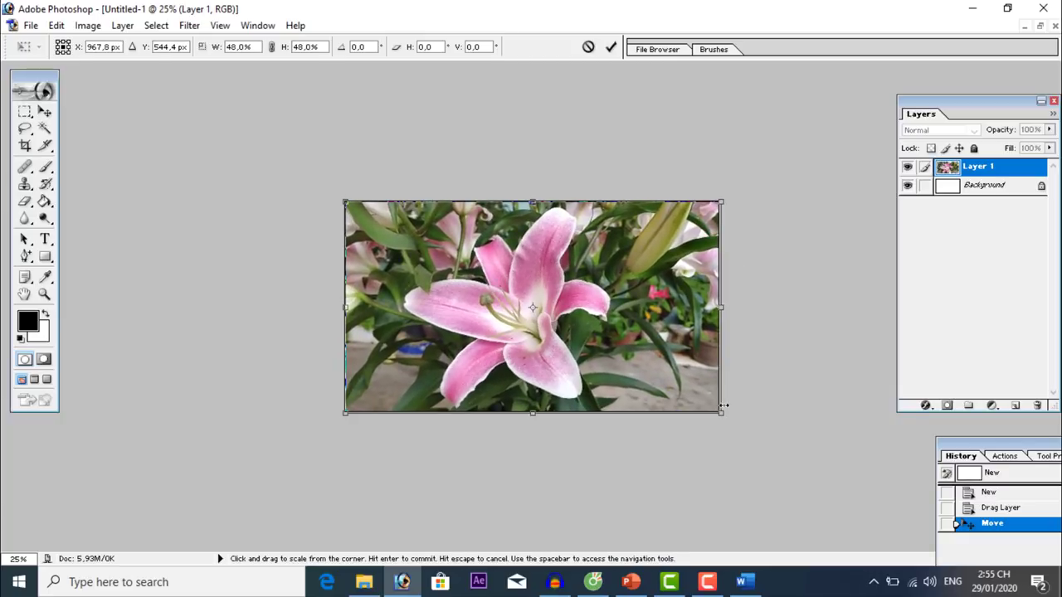
key("Return")
key("ctrl+plus")
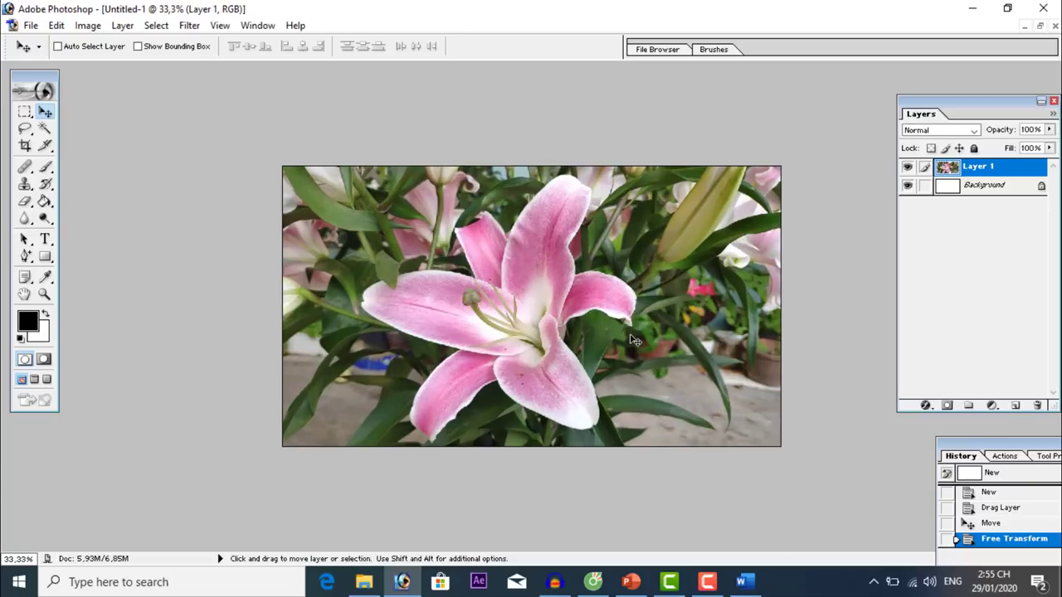
Save the document as the Photoshop file 'hoa ly loai 1 moi ve tet.psd'.
left_click(32, 26)
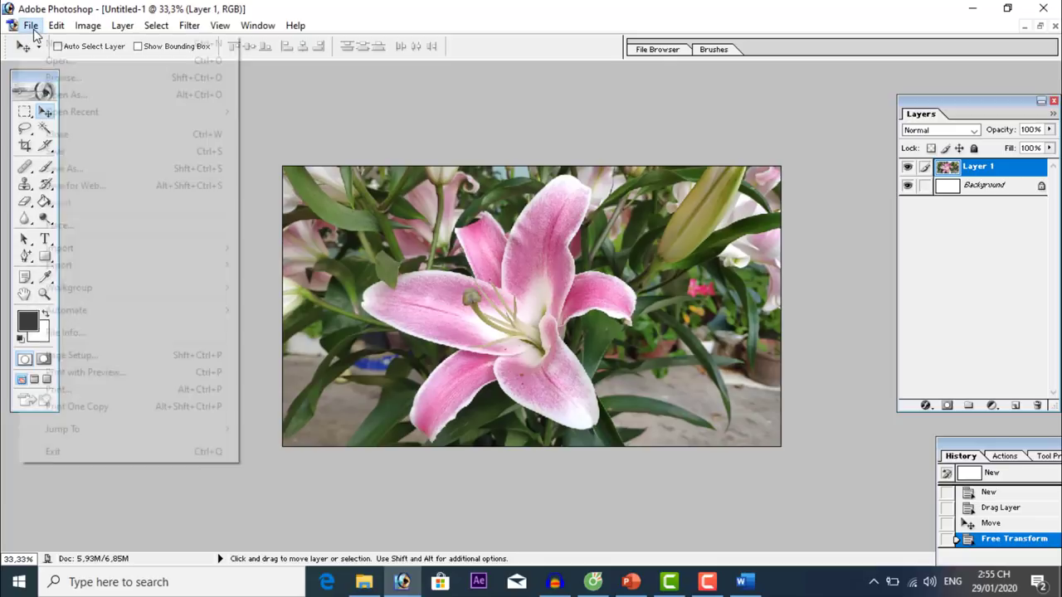
left_click(119, 169)
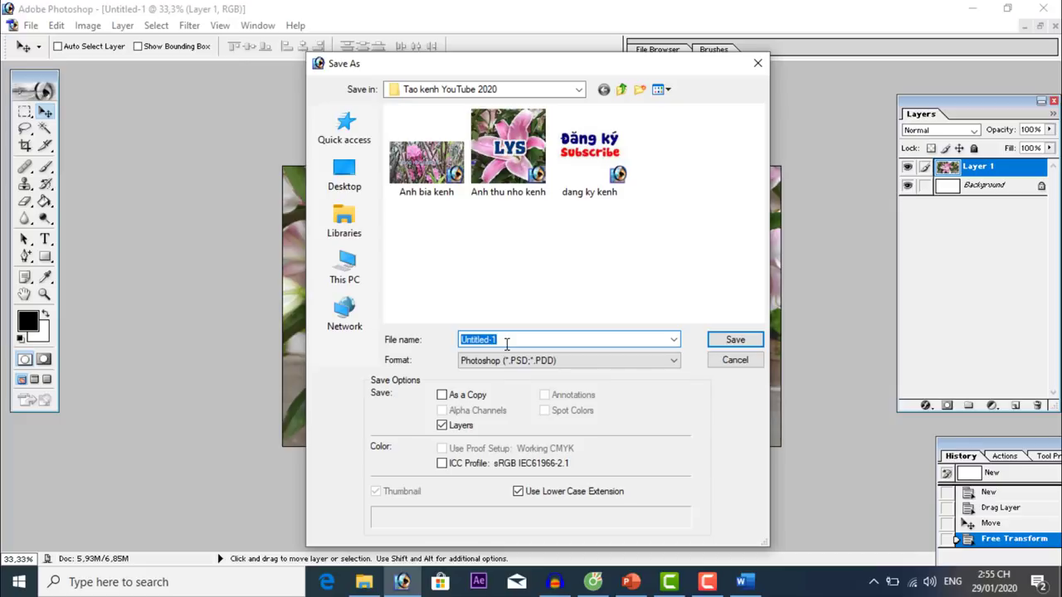
type("hoa ly loai 1 moi ve tet")
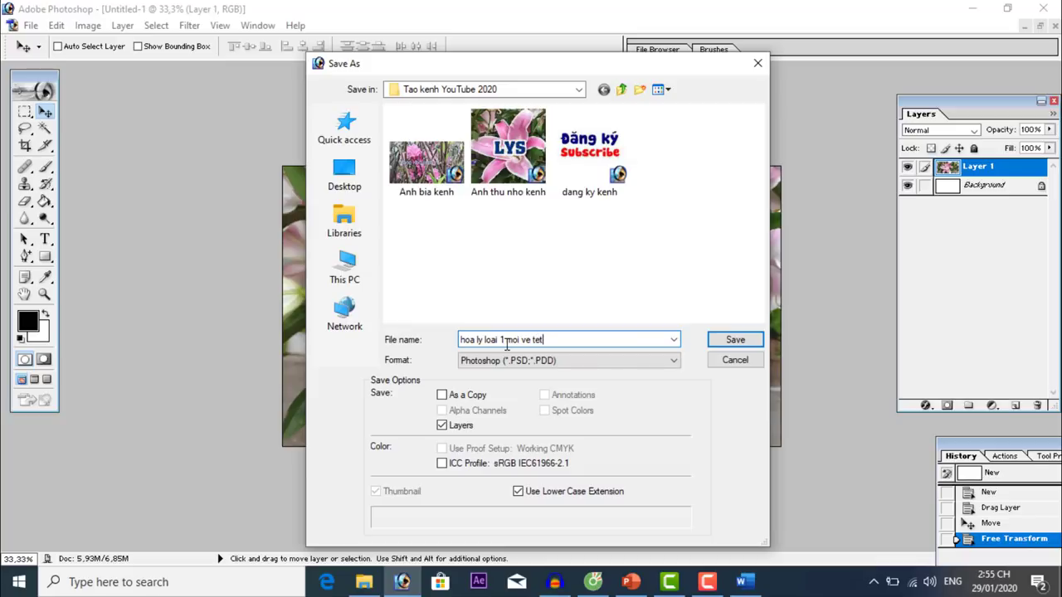
left_click(733, 340)
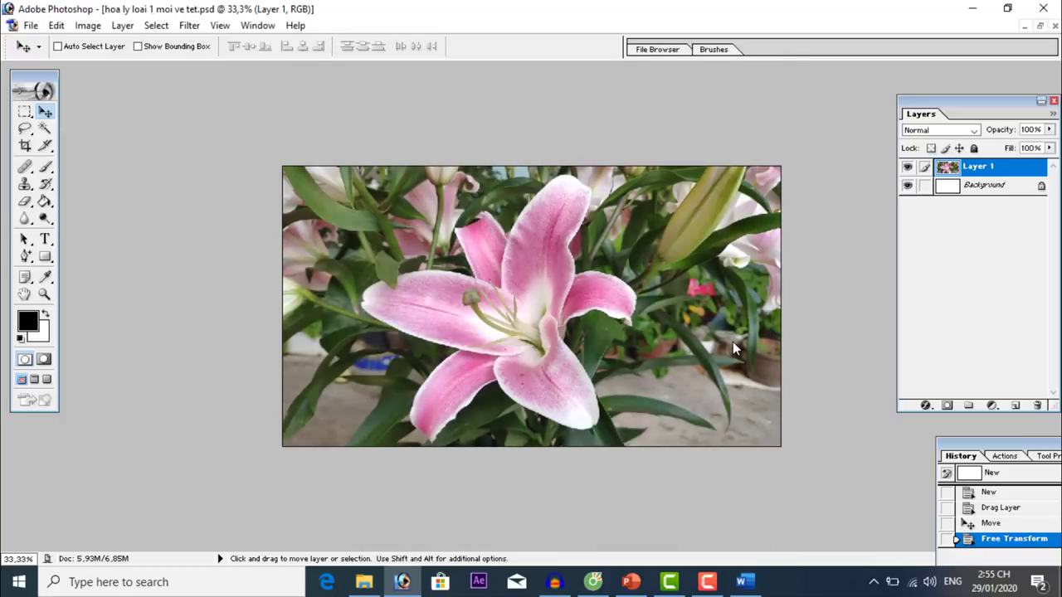
Save a JPEG copy of the thumbnail at quality 12 (Maximum).
left_click(30, 25)
left_click(83, 167)
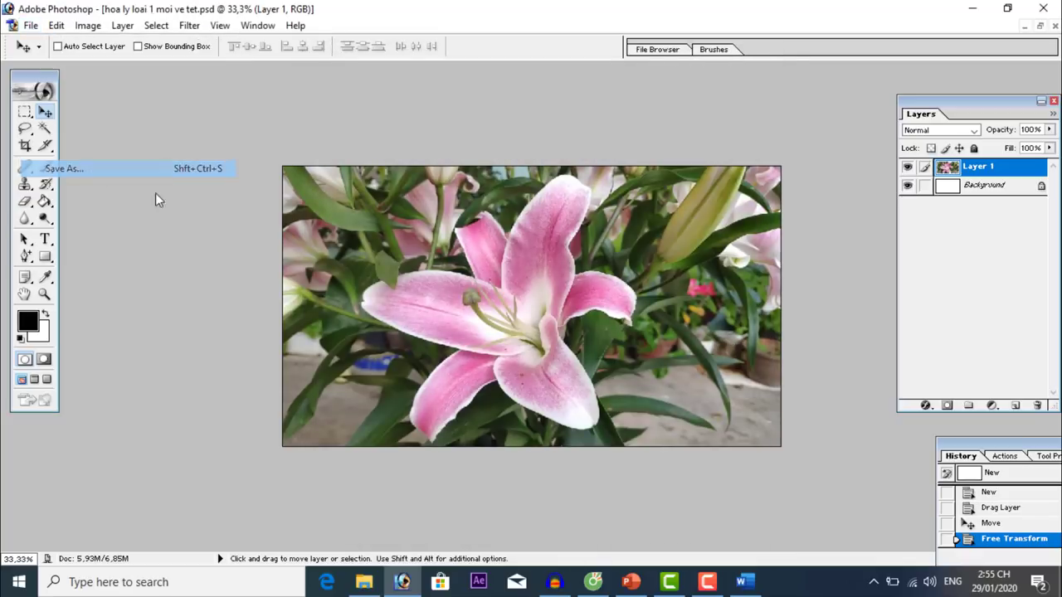
left_click(498, 360)
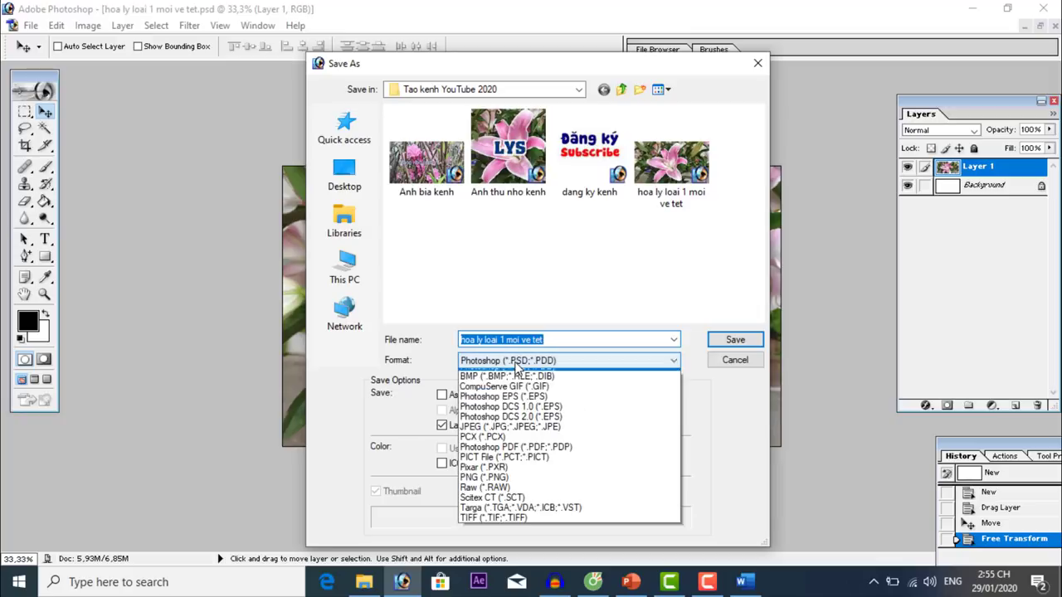
left_click(521, 442)
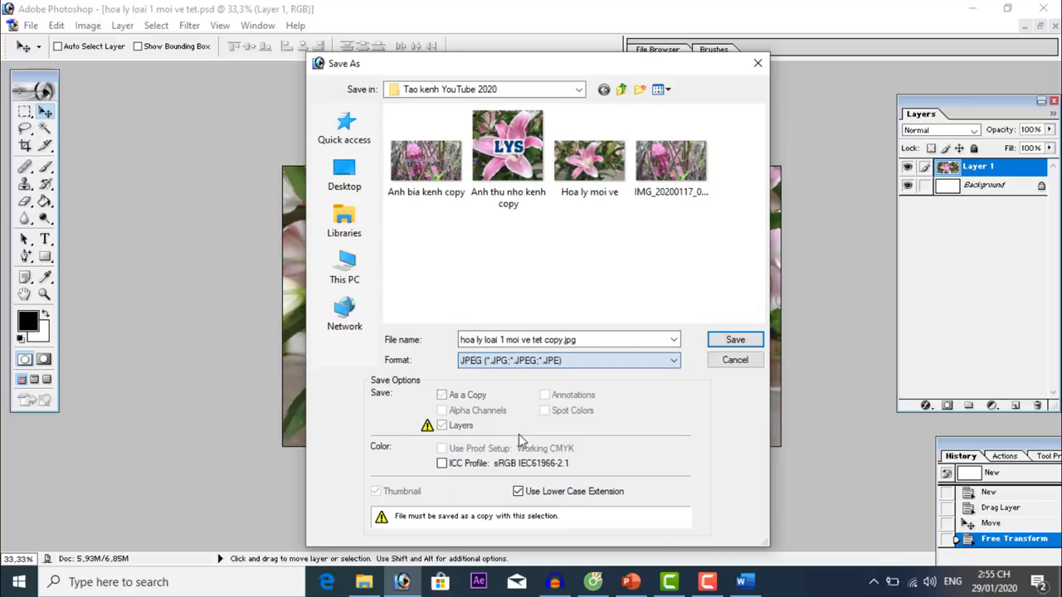
left_click(742, 342)
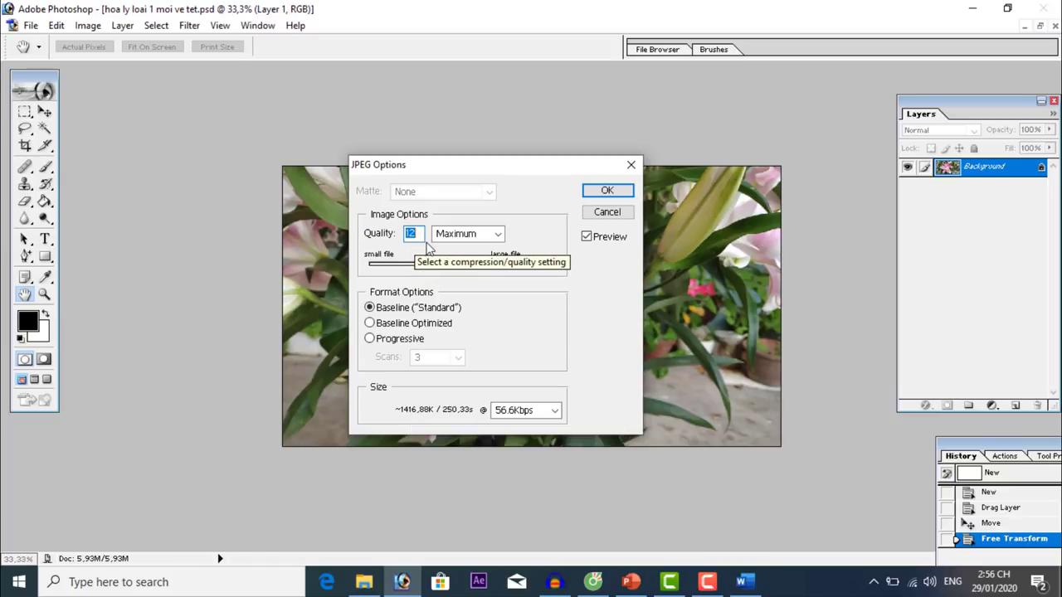
type("1")
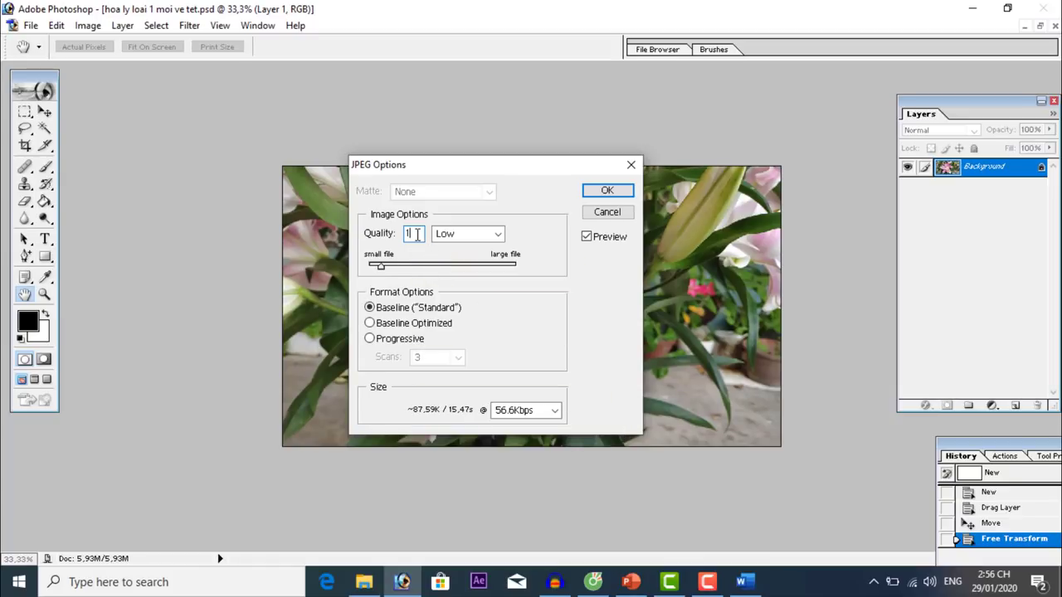
type("2")
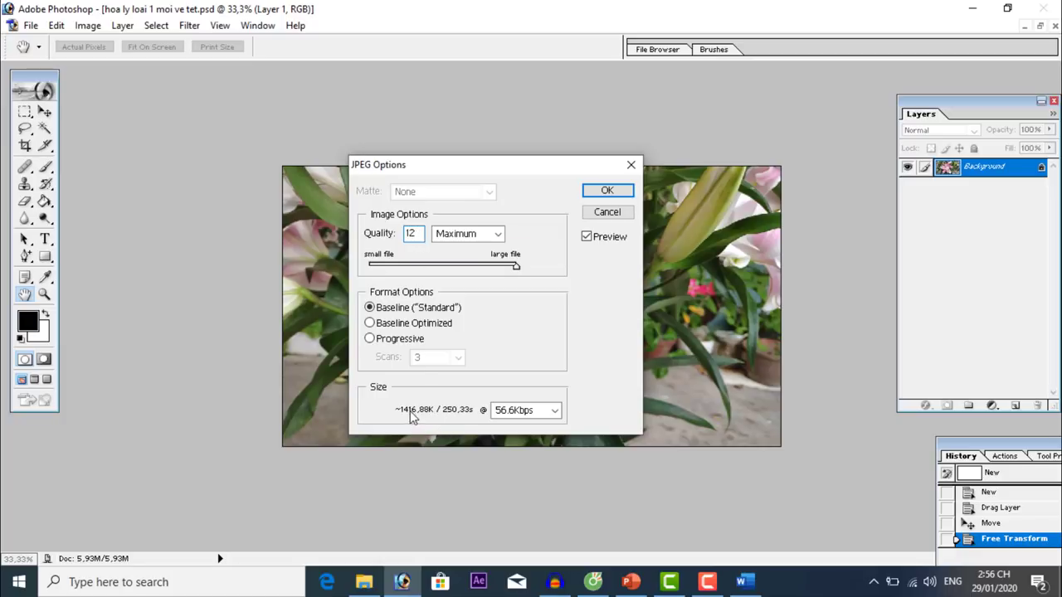
left_click(615, 190)
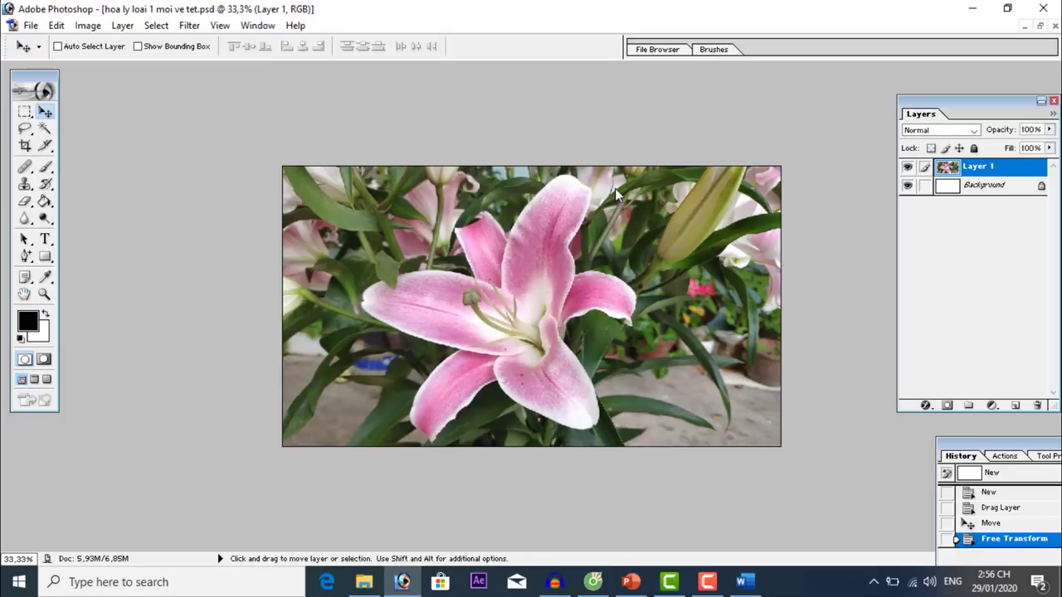
Close Photoshop and upload the 'hoa ly loai 1 moi ve tet copy' JPG as the custom thumbnail.
left_click(1043, 7)
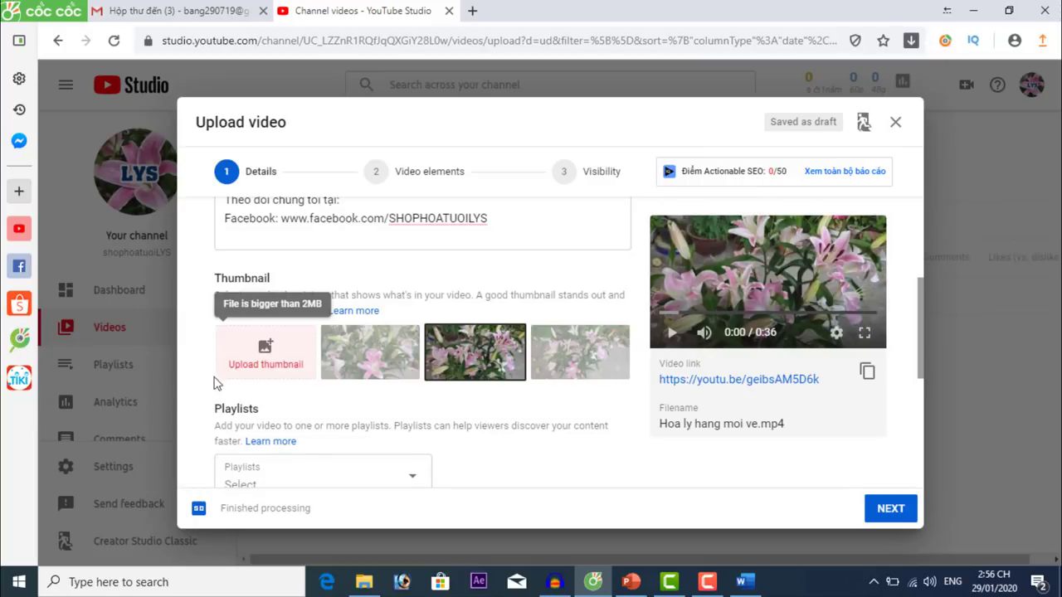
left_click(264, 352)
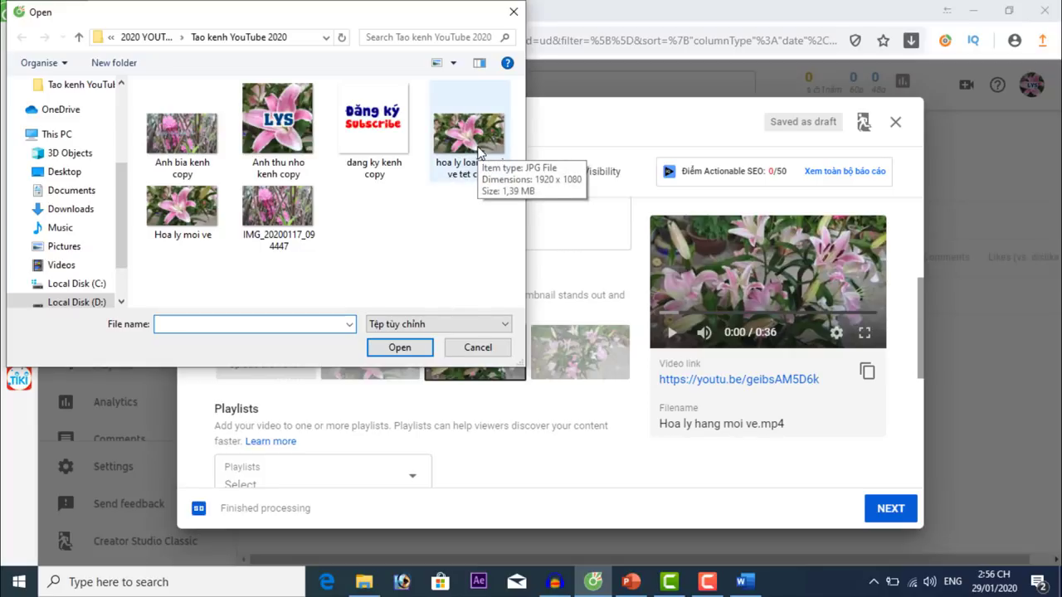
double_click(469, 137)
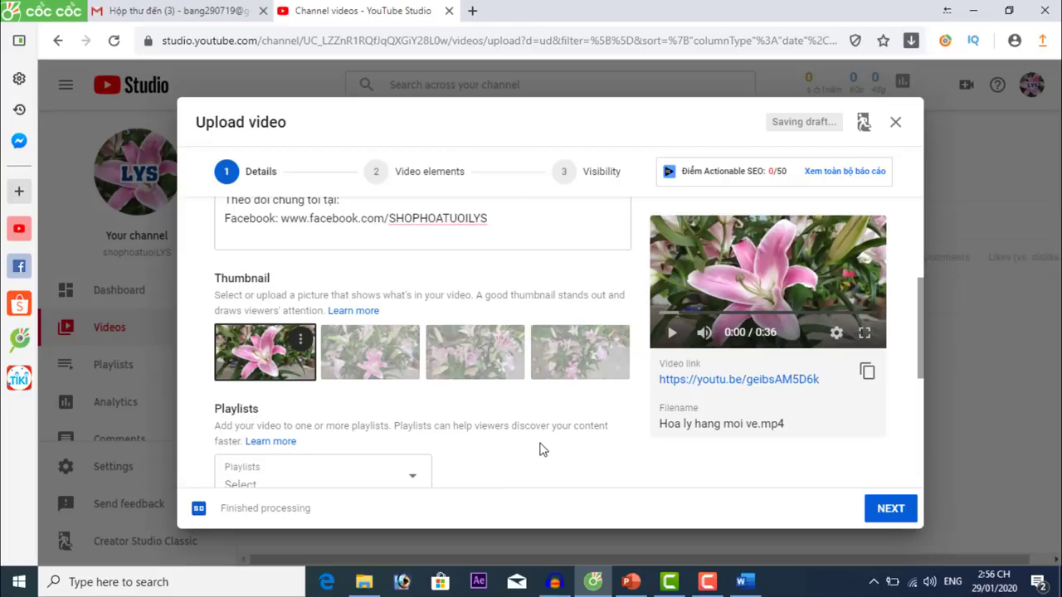
scroll(635, 415, "down", 1)
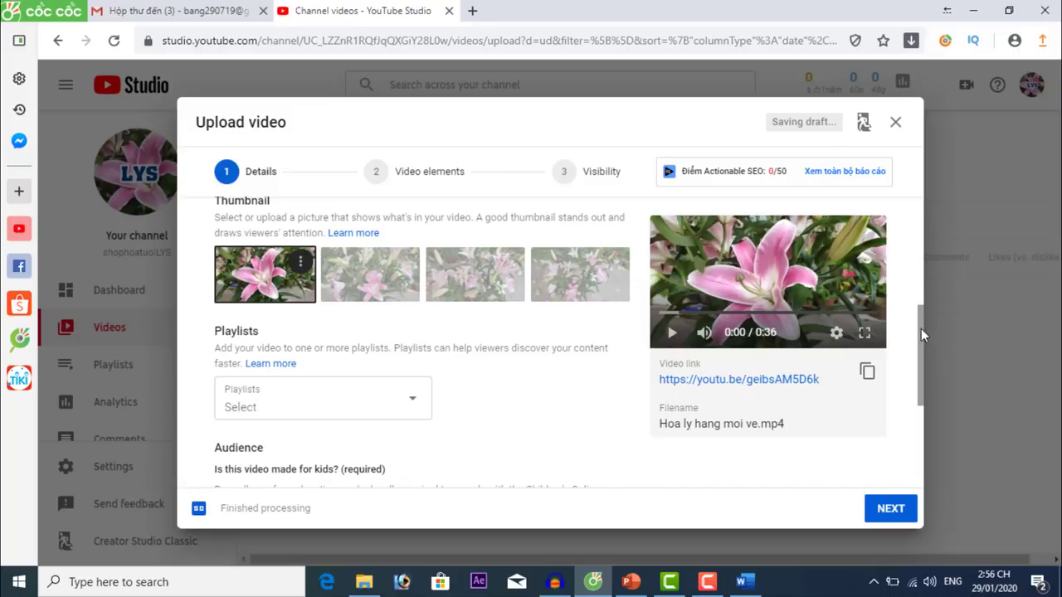
left_click_drag(921, 328, 912, 362)
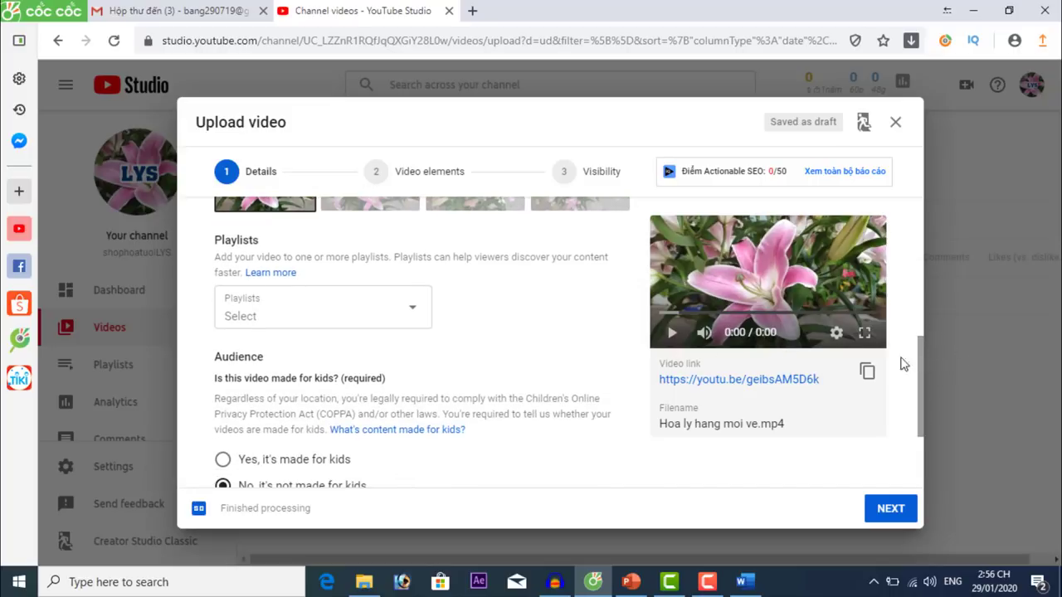
Create a new playlist titled 'Hoa tươi' and add the video to it.
left_click(307, 325)
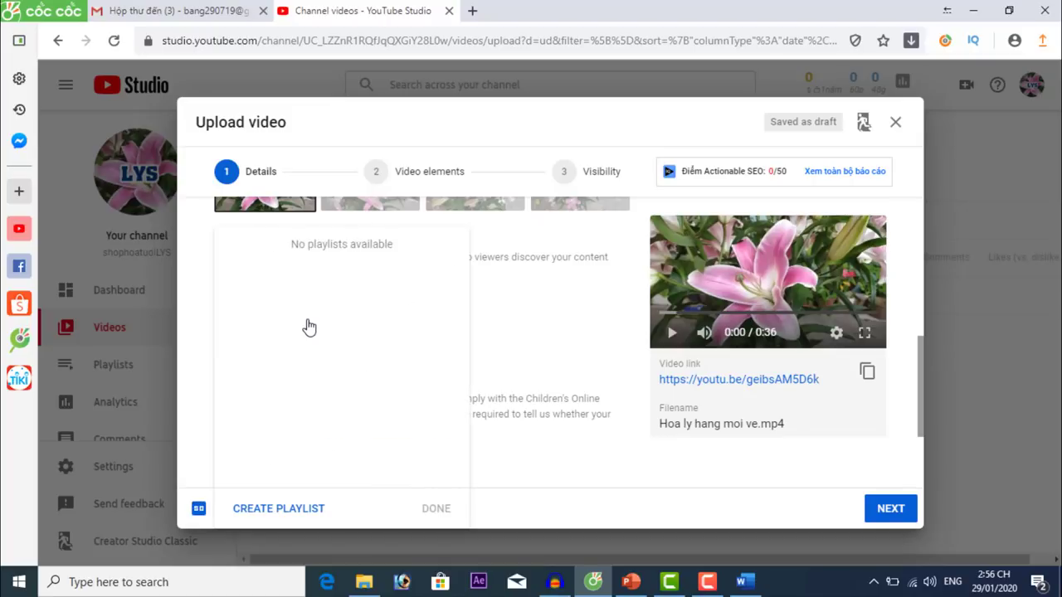
left_click(284, 516)
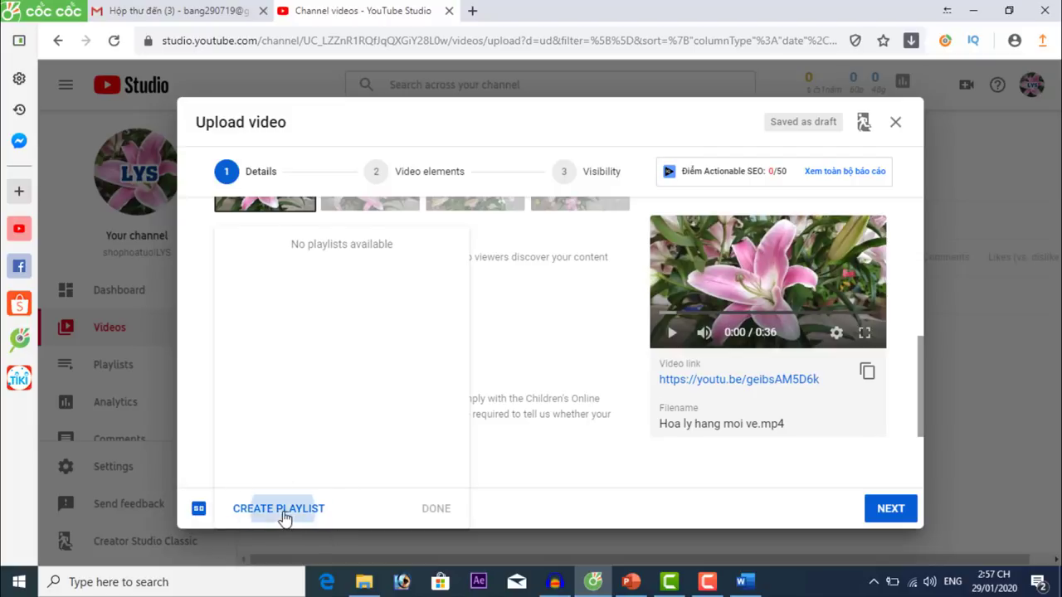
type("Hoa tươi")
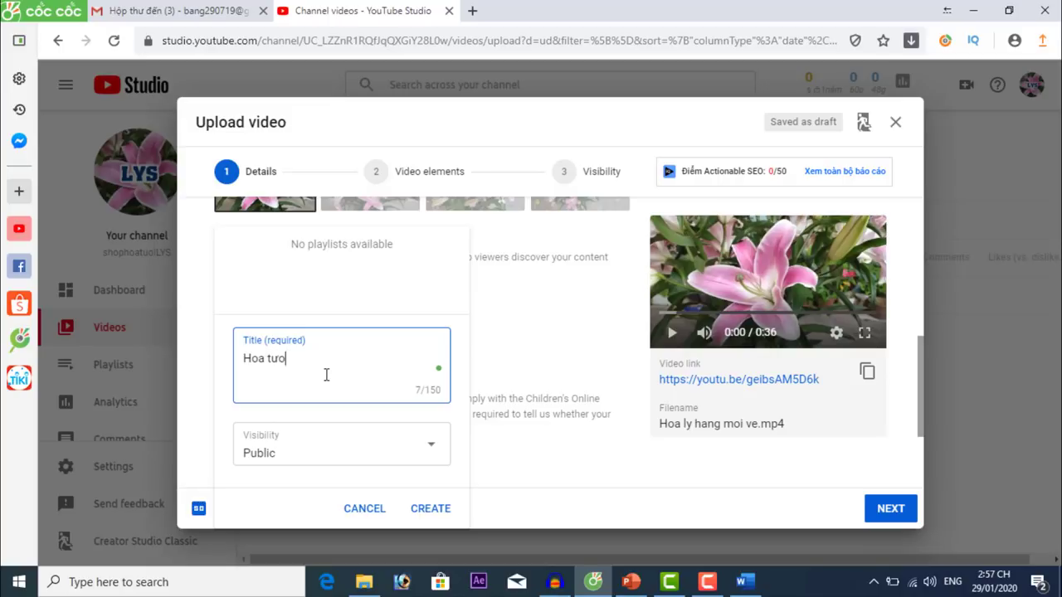
left_click(431, 509)
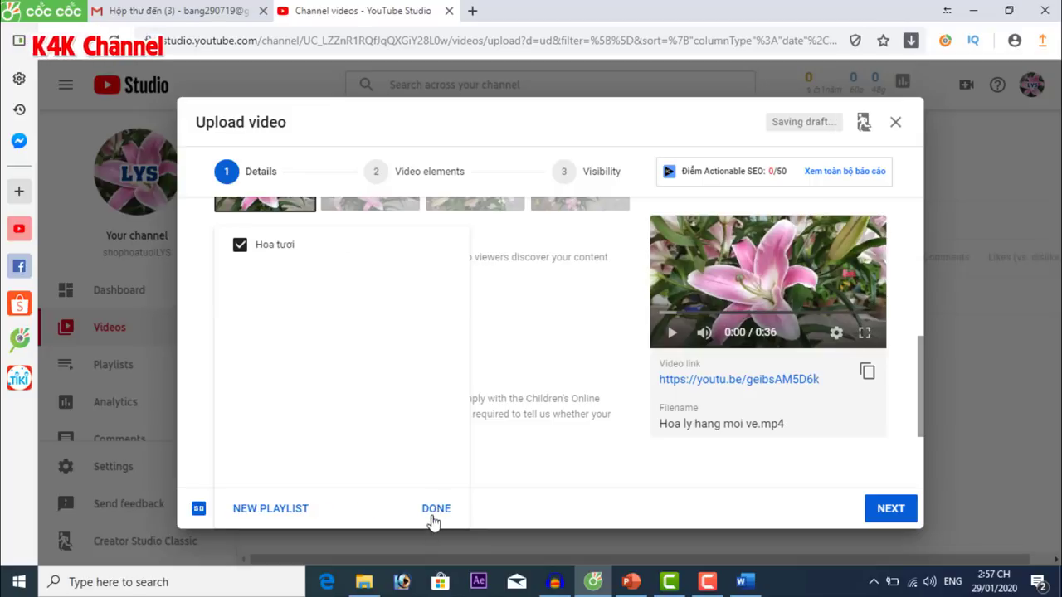
left_click(439, 515)
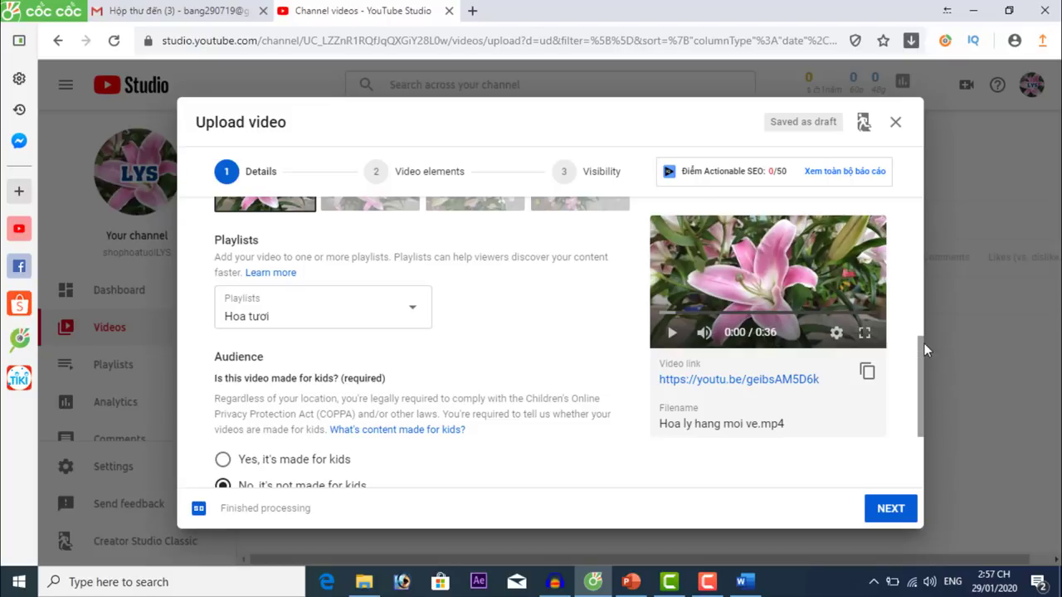
left_click_drag(923, 343, 923, 390)
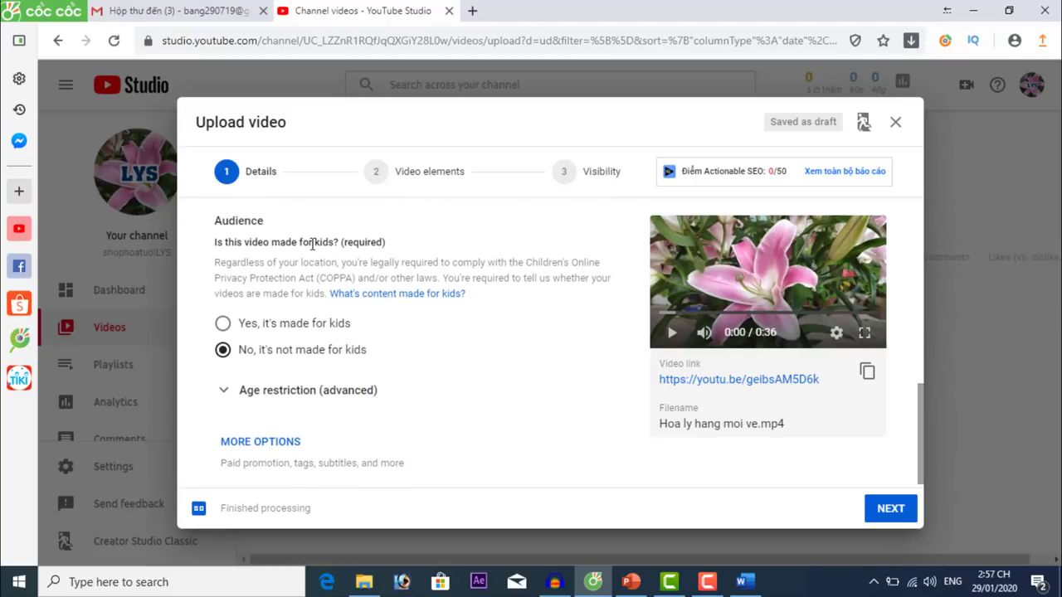
double_click(221, 222)
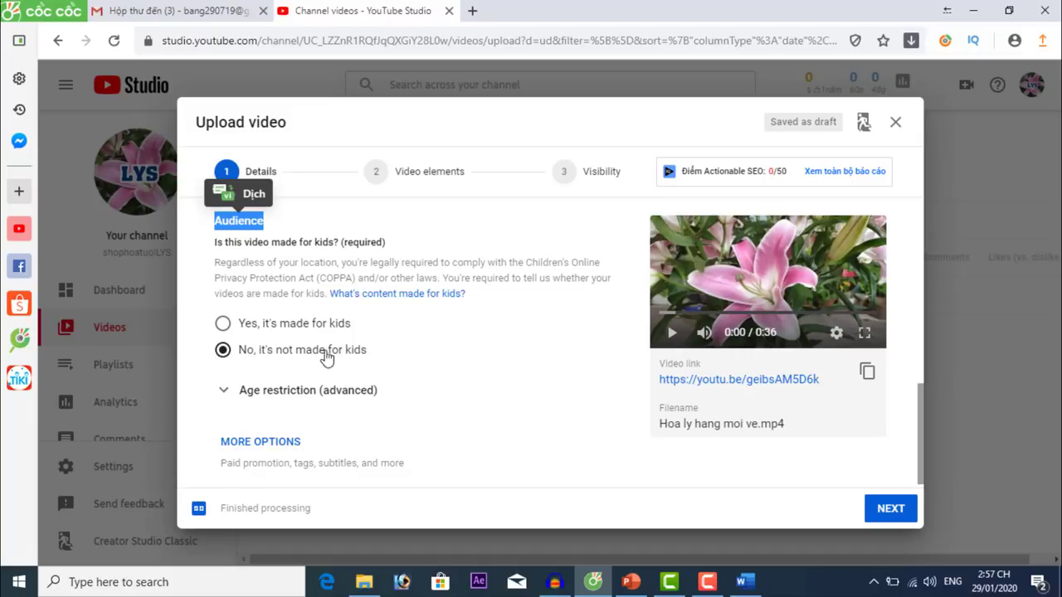
scroll(564, 377, "down", 1)
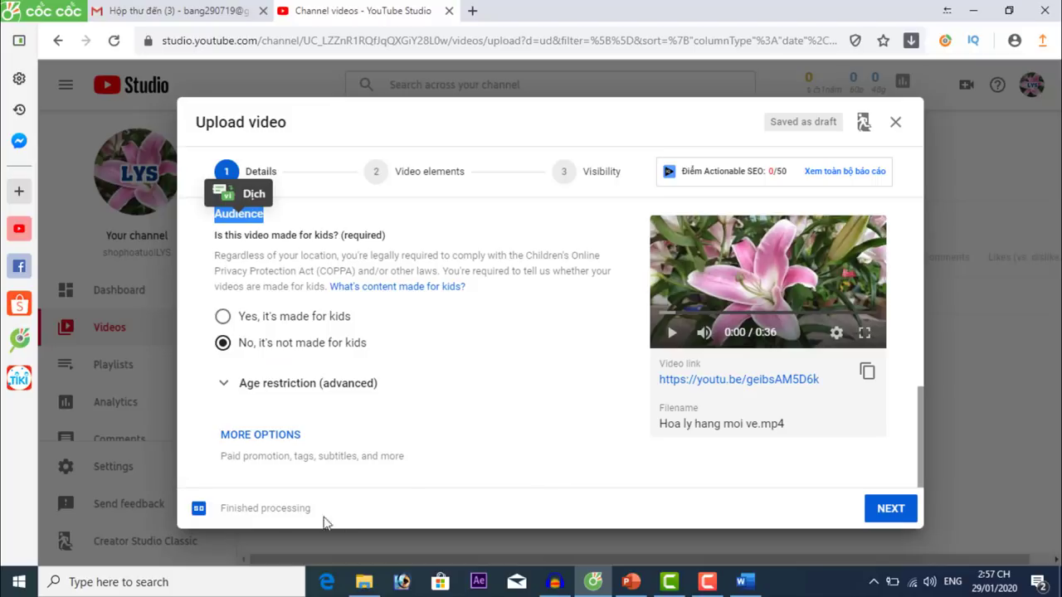